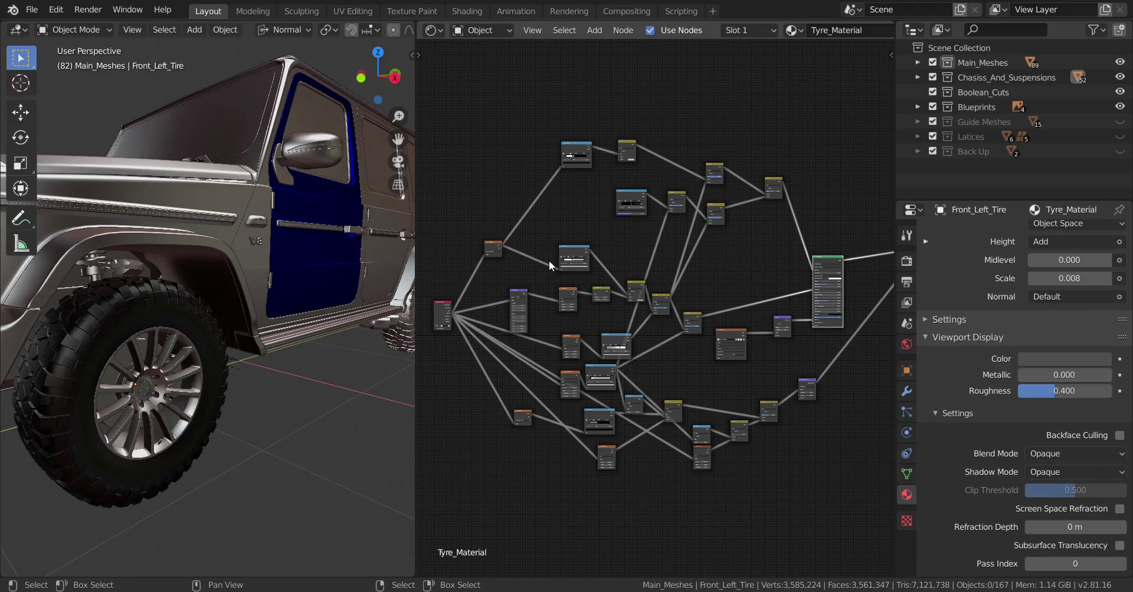
- Select the front left brake disk behind the rim and isolate it in local view to inspect its shape
left_click(146, 352)
scroll(150, 358, "up", 2)
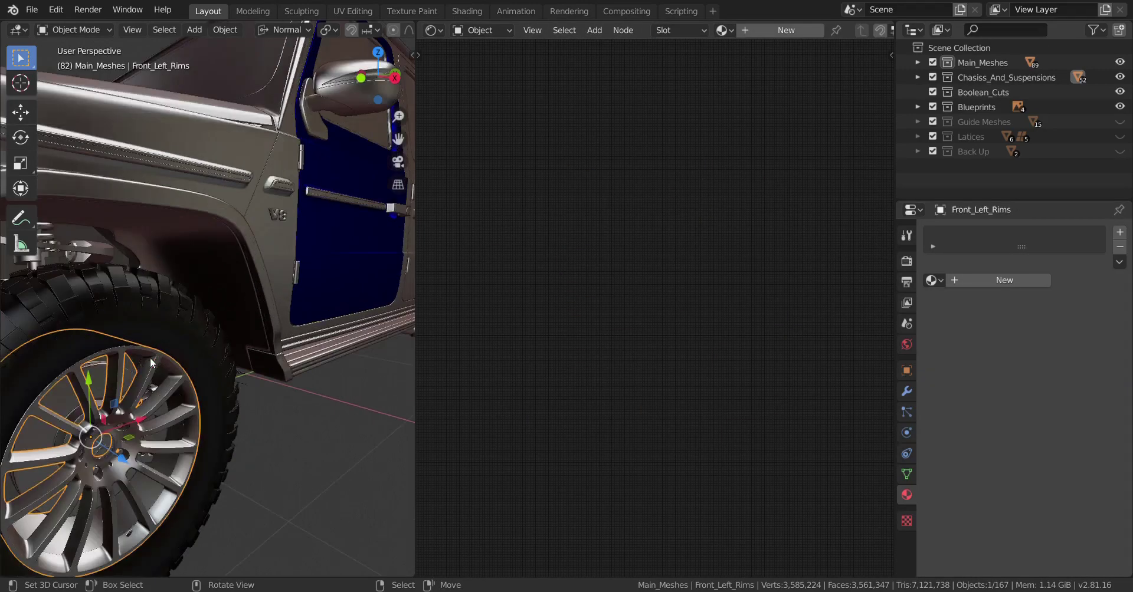
left_click(98, 378)
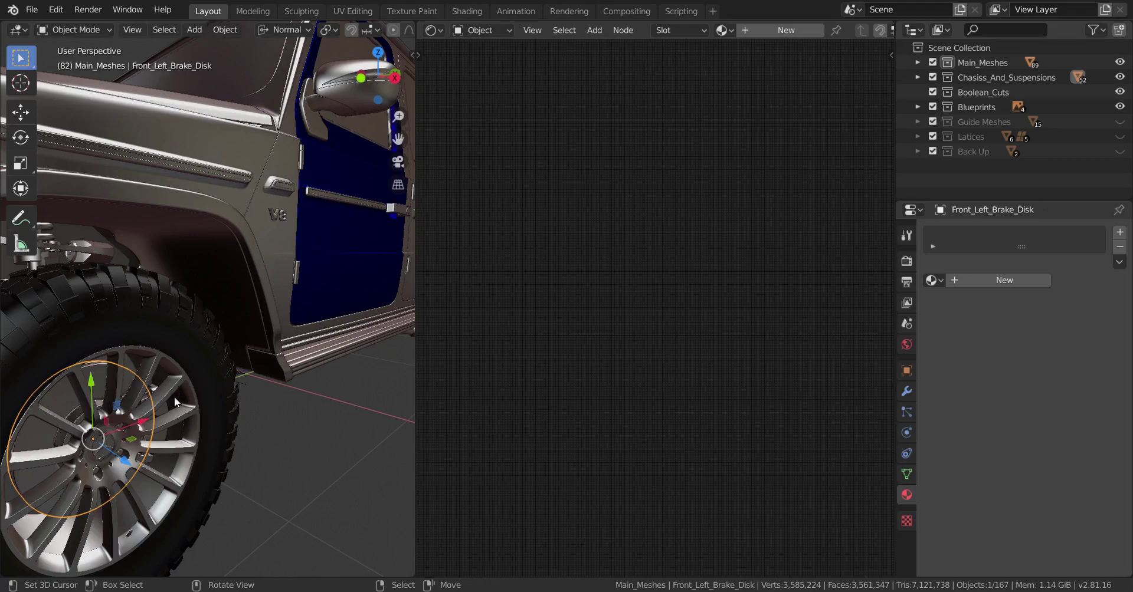
key("KP_Divide")
scroll(177, 366, "up", 3)
mouse_move(182, 324)
middle_mouse_down()
mouse_move(218, 350)
mouse_move(234, 297)
mouse_move(266, 324)
mouse_move(247, 341)
mouse_move(164, 313)
mouse_move(178, 314)
middle_mouse_up()
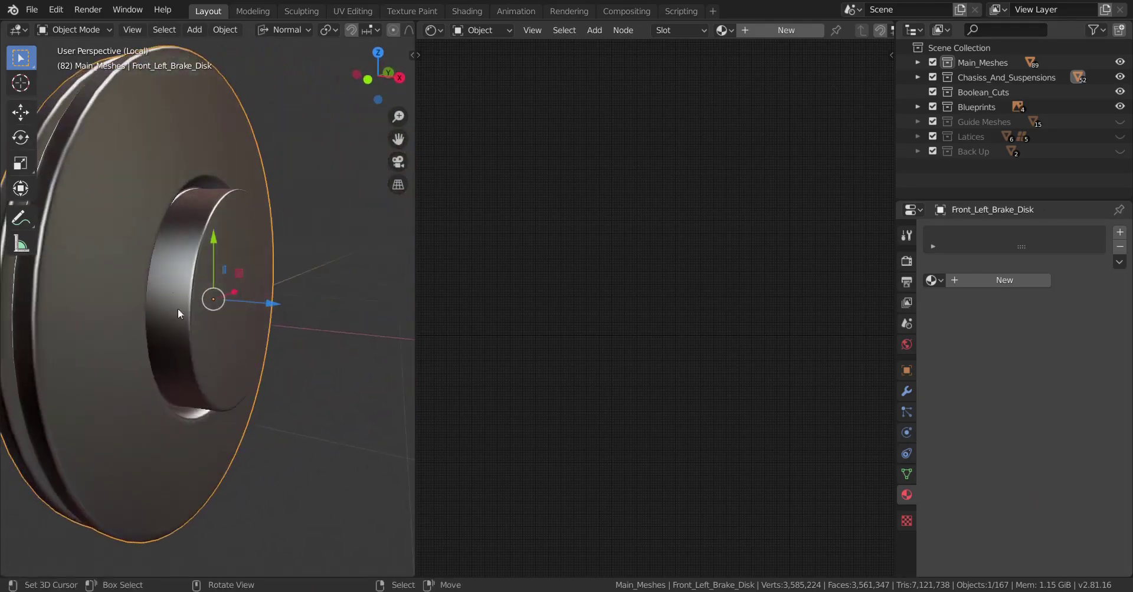
middle_click_drag(212, 201, 250, 270)
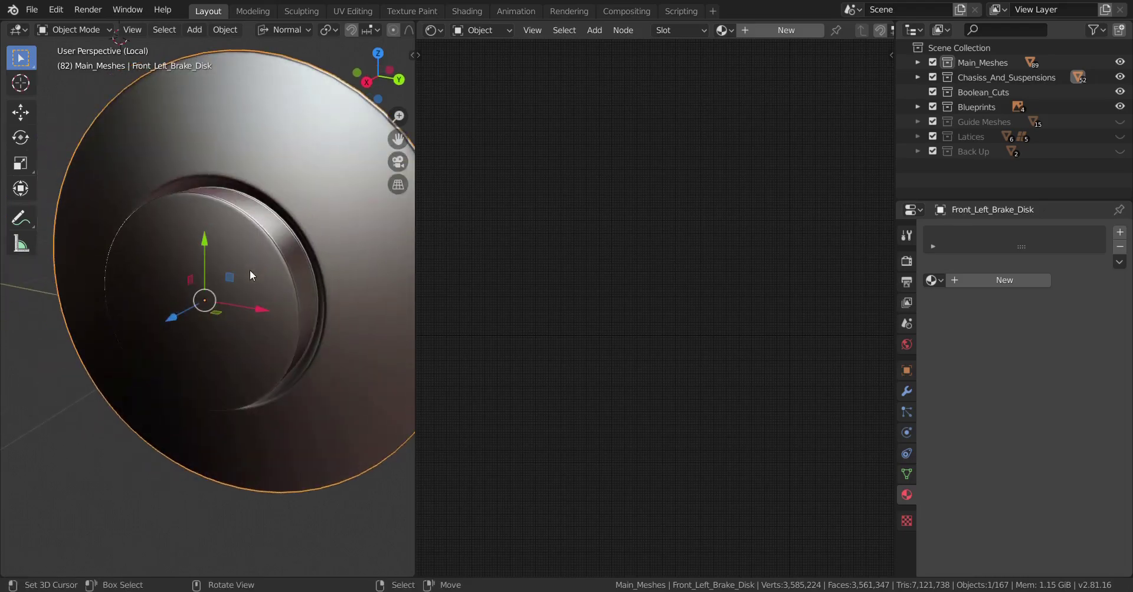
middle_click_drag(250, 270, 190, 309)
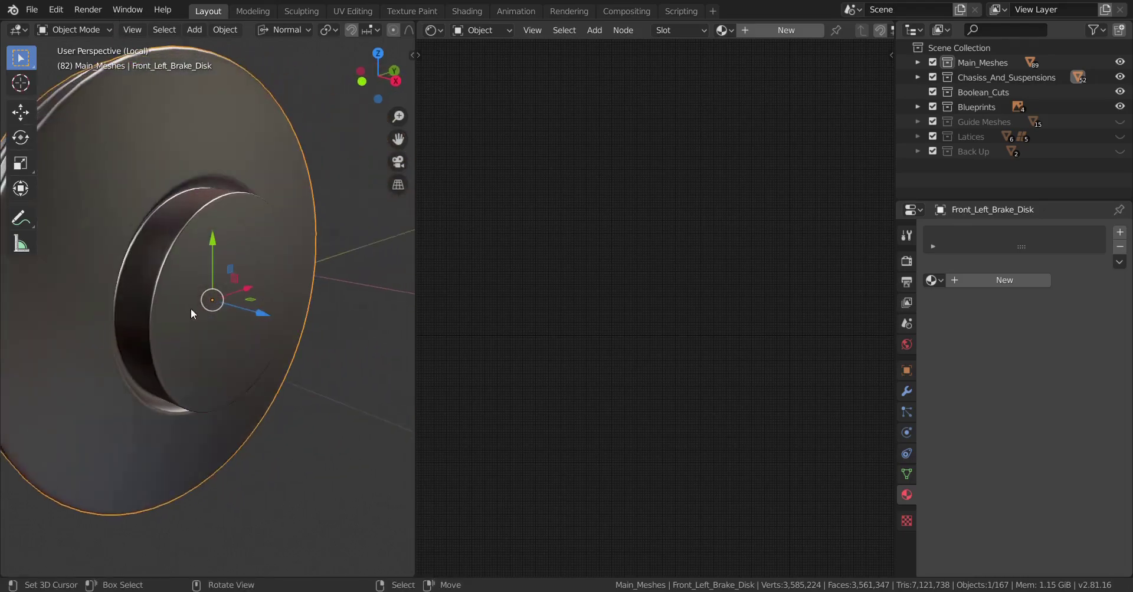
middle_click_drag(136, 217, 234, 284)
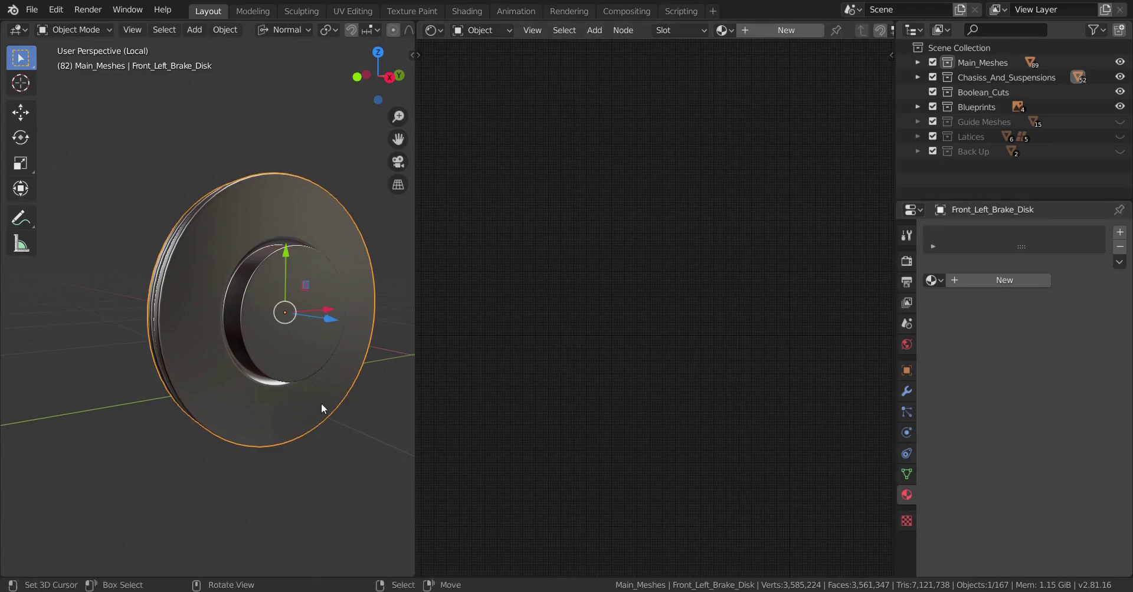
- Return to the full vehicle and examine how the brake disk sits behind the front rim and around the wheels
key("KP_Divide")
scroll(260, 399, "up", 3)
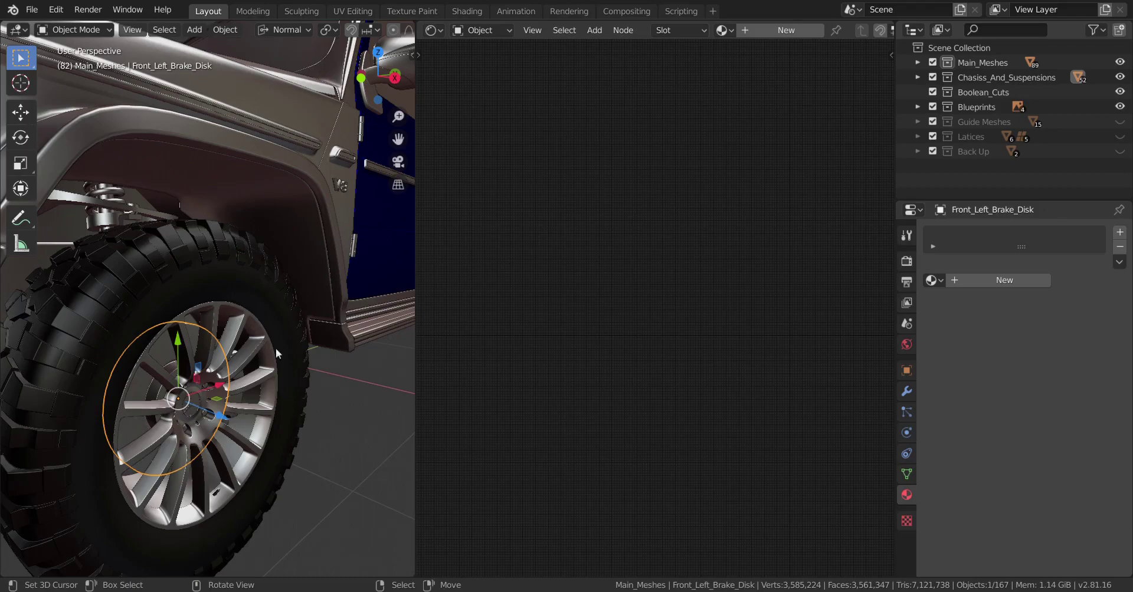
middle_click_drag(229, 378, 253, 351, "shift")
scroll(216, 352, "down", 3)
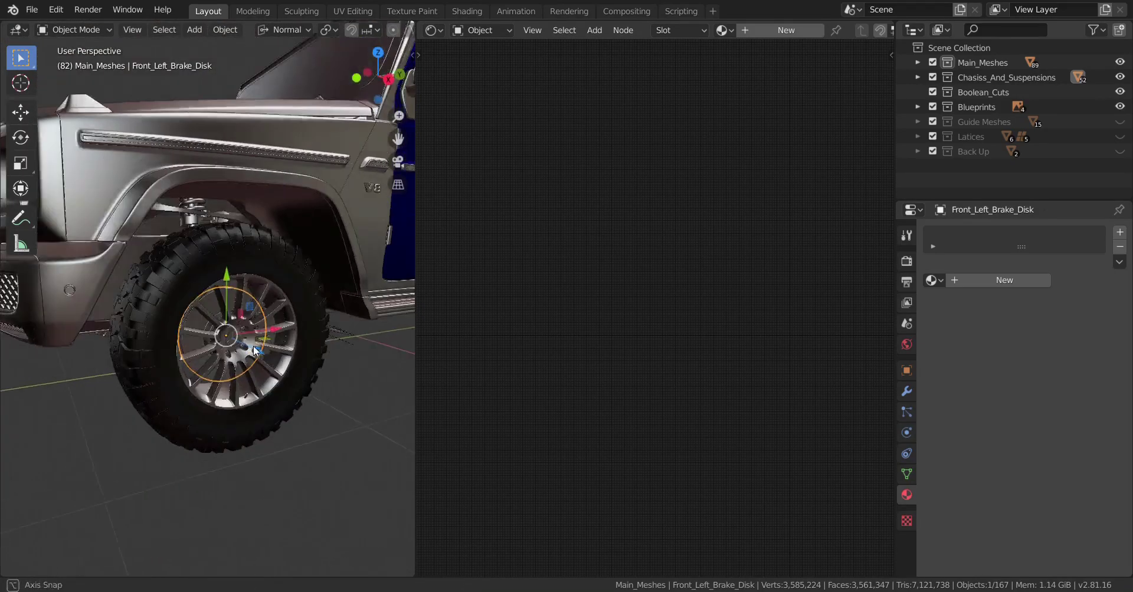
scroll(255, 350, "up", 2)
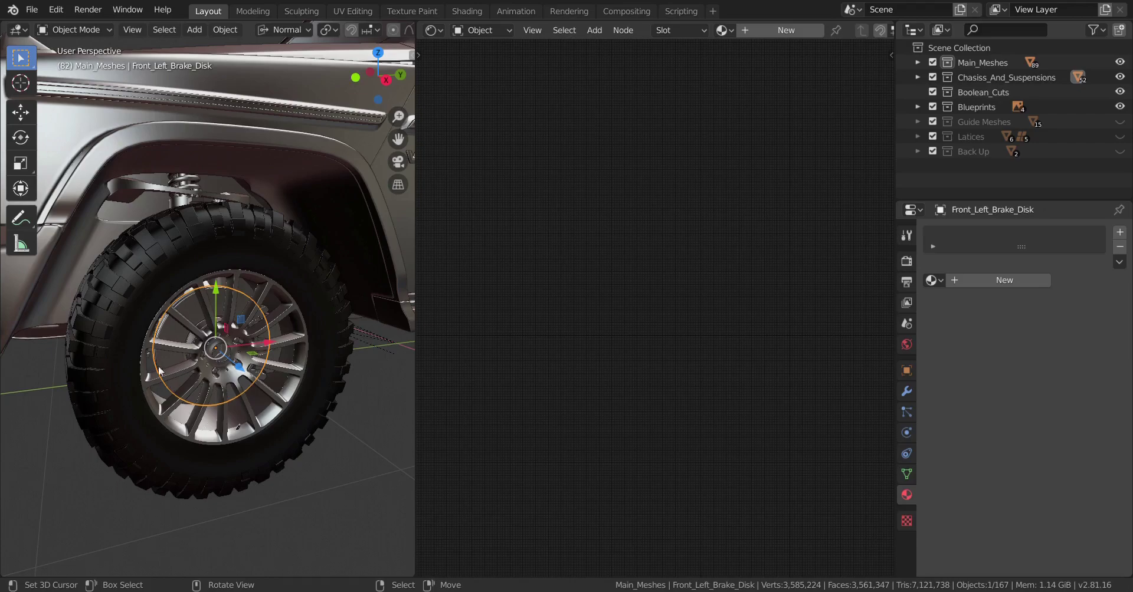
middle_click_drag(237, 359, 288, 346)
middle_click_drag(324, 328, 268, 317)
scroll(178, 354, "down", 3)
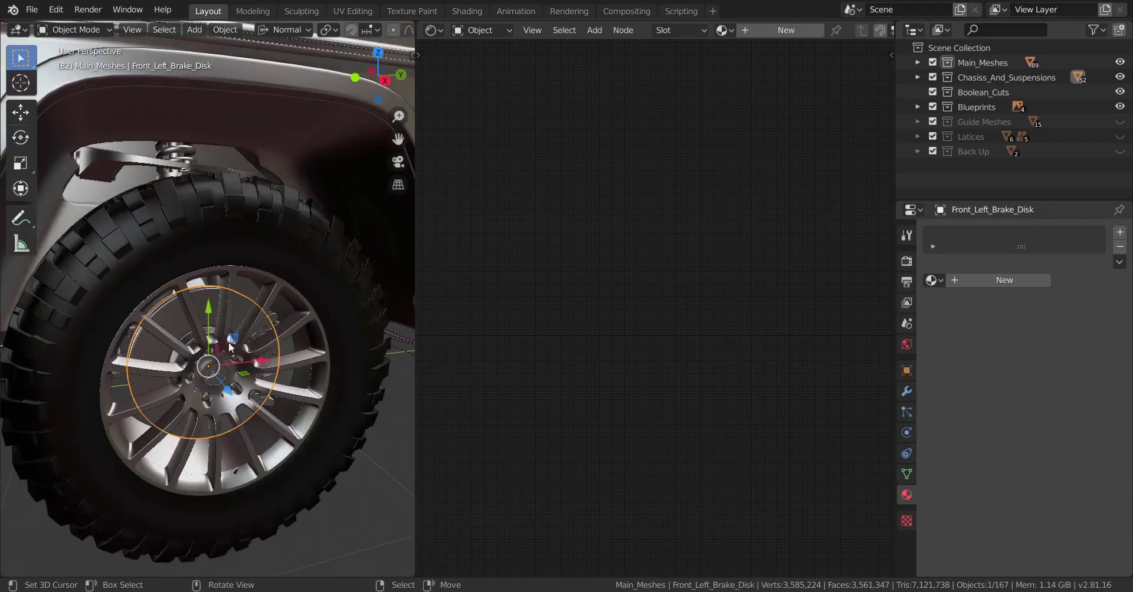
scroll(234, 338, "down", 3)
mouse_move(178, 354)
middle_mouse_down()
mouse_move(206, 348)
mouse_move(174, 337)
middle_mouse_up()
middle_click_drag(266, 349, 166, 324, "shift")
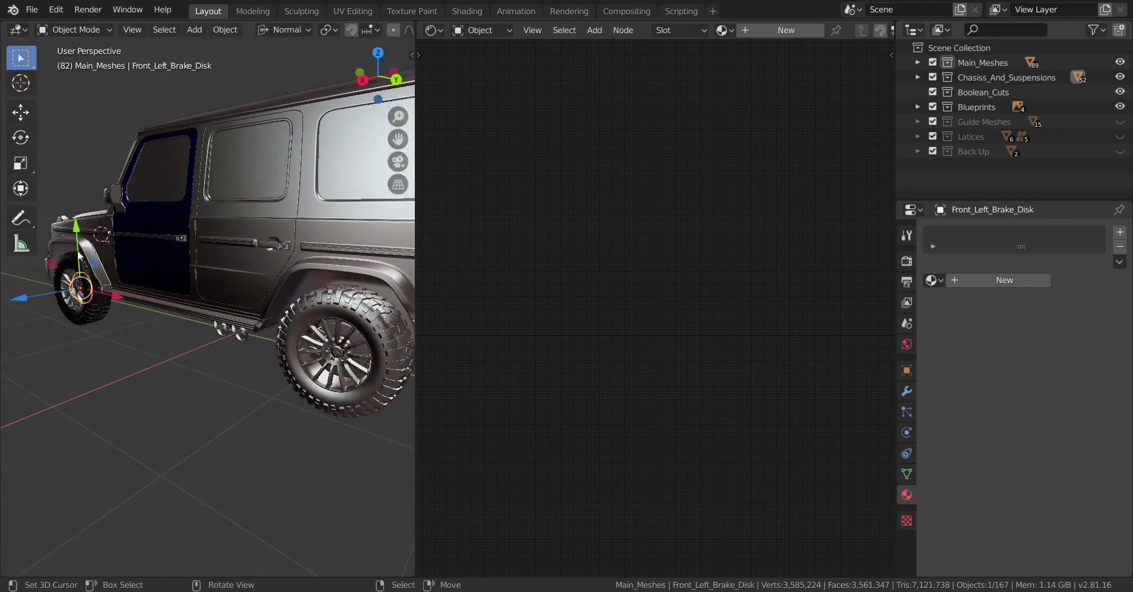
middle_click_drag(203, 335, 298, 341)
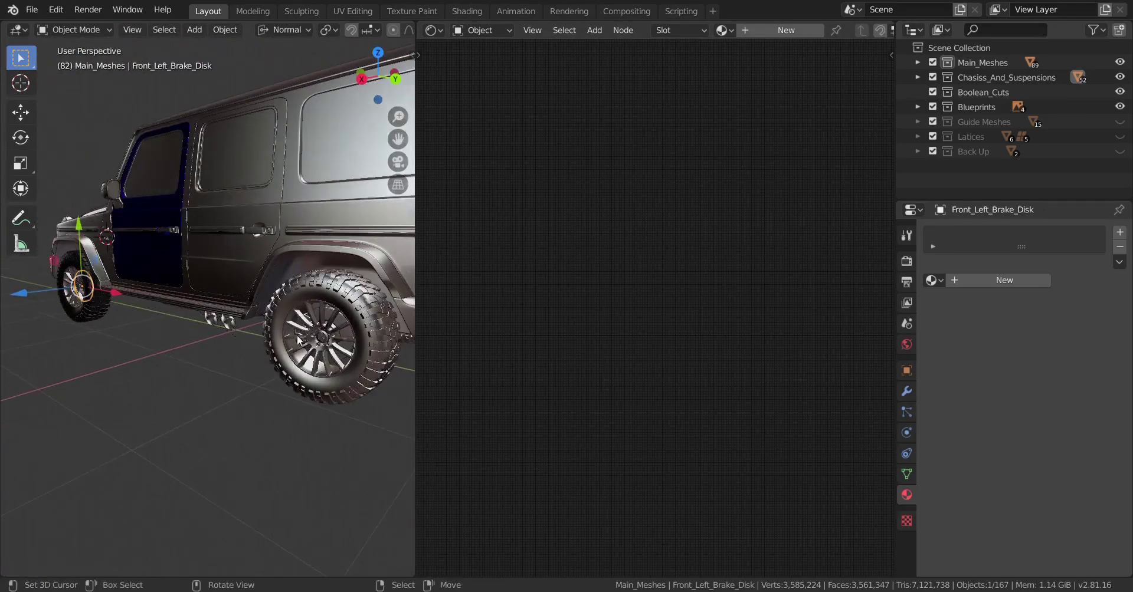
middle_click_drag(317, 378, 384, 316)
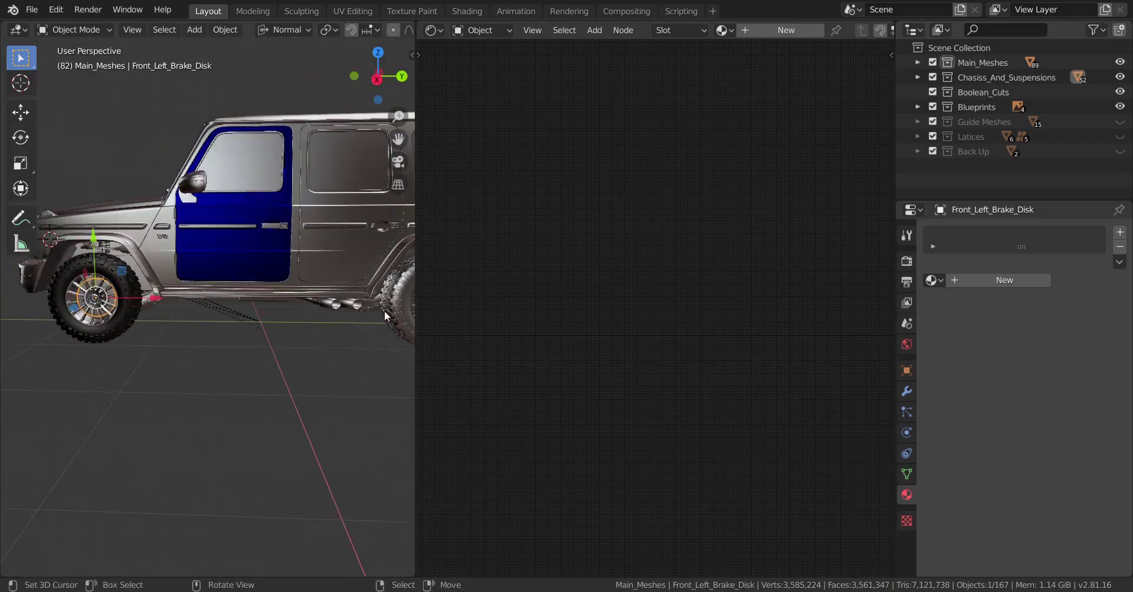
middle_click_drag(242, 345, 272, 379)
scroll(310, 378, "up", 6)
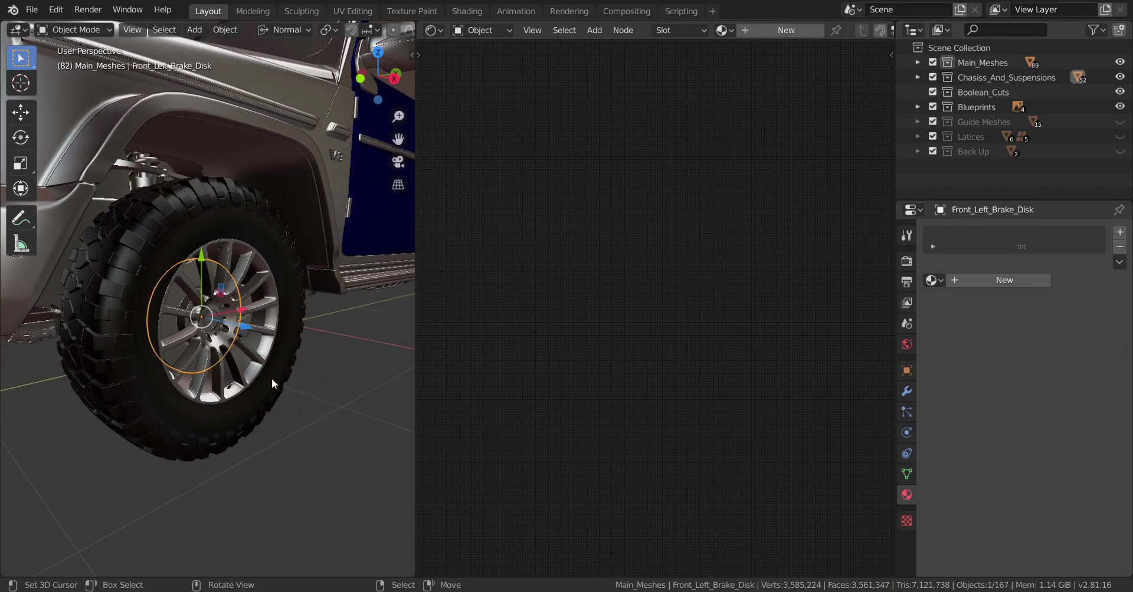
- Isolate the front left brake disk and give it a new material named Brake_Disk
key("KP_Divide")
middle_click_drag(271, 378, 196, 370)
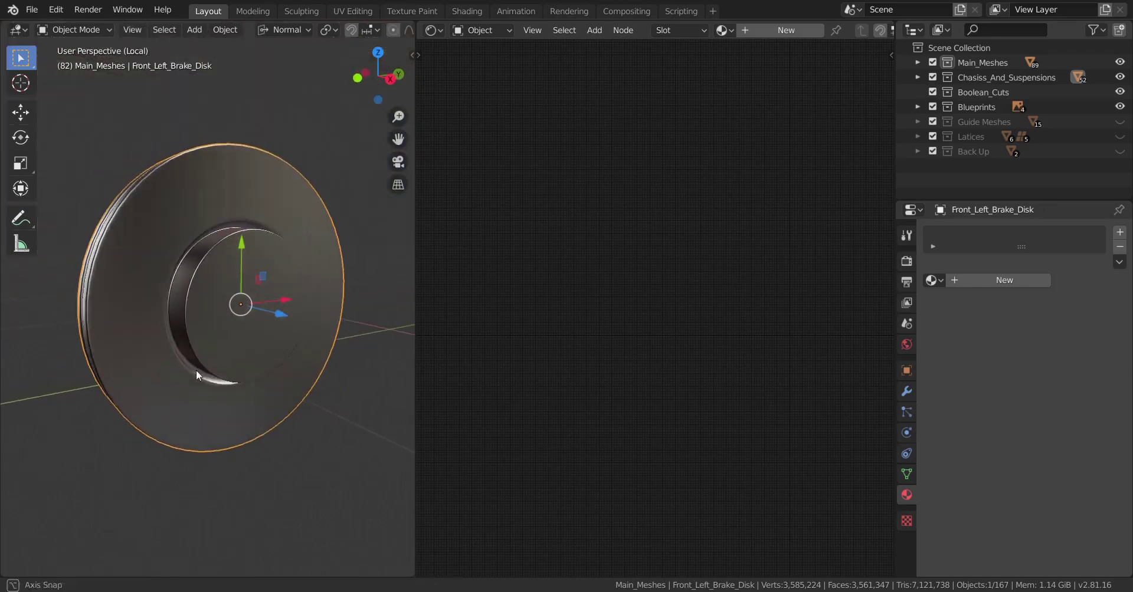
left_click(1014, 281)
left_click(975, 281)
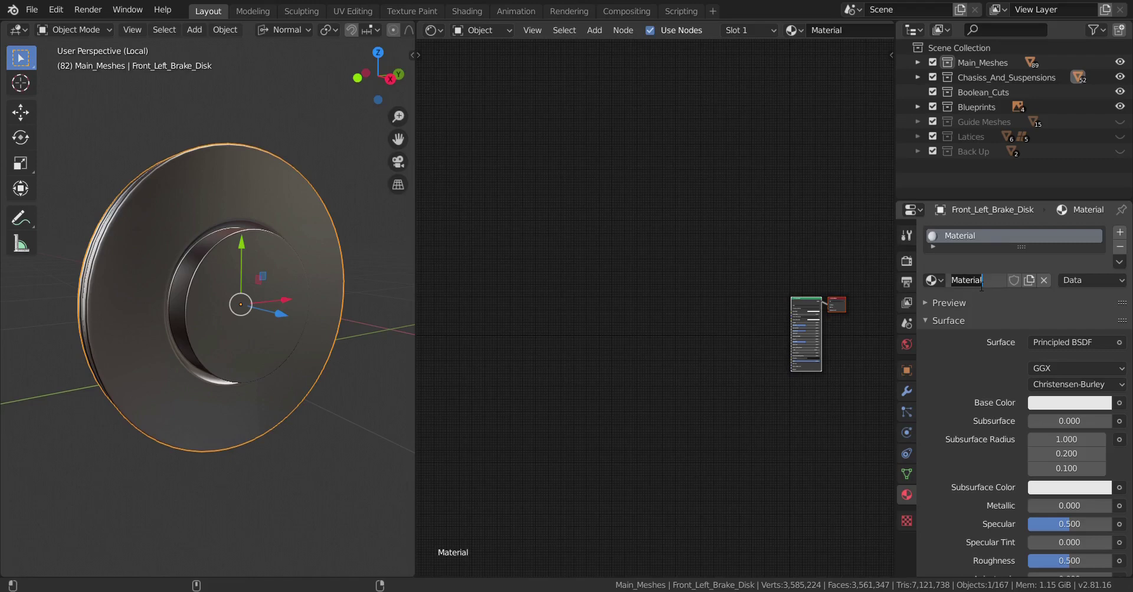
type("Brake_Disk")
key("Return")
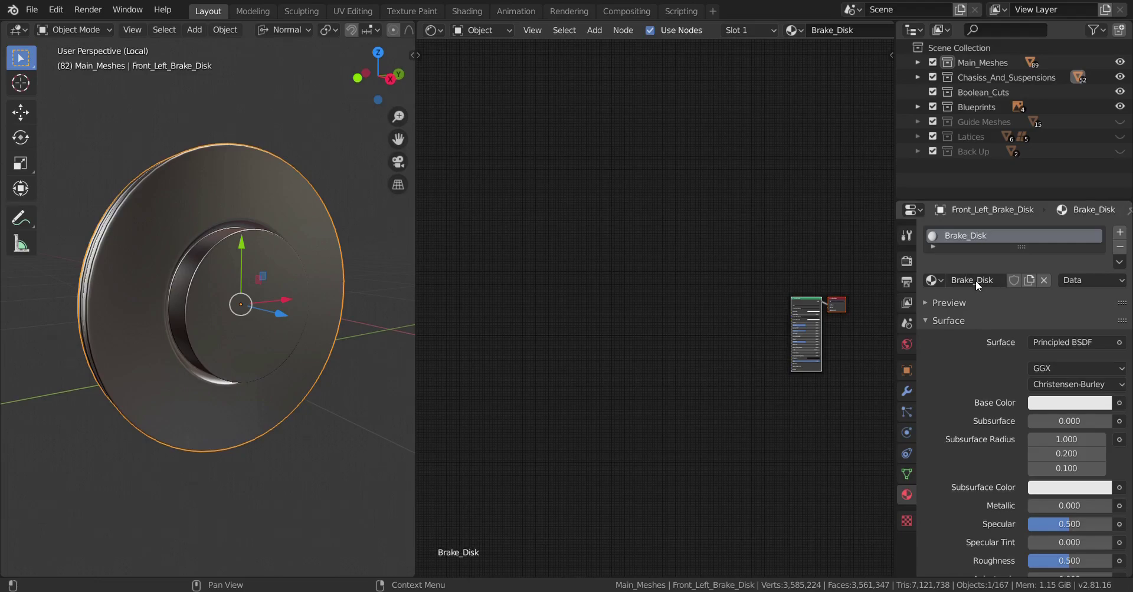
- Set the Metallic value of the brake disk's Principled BSDF to 1.000
key("Home")
scroll(691, 387, "up", 5)
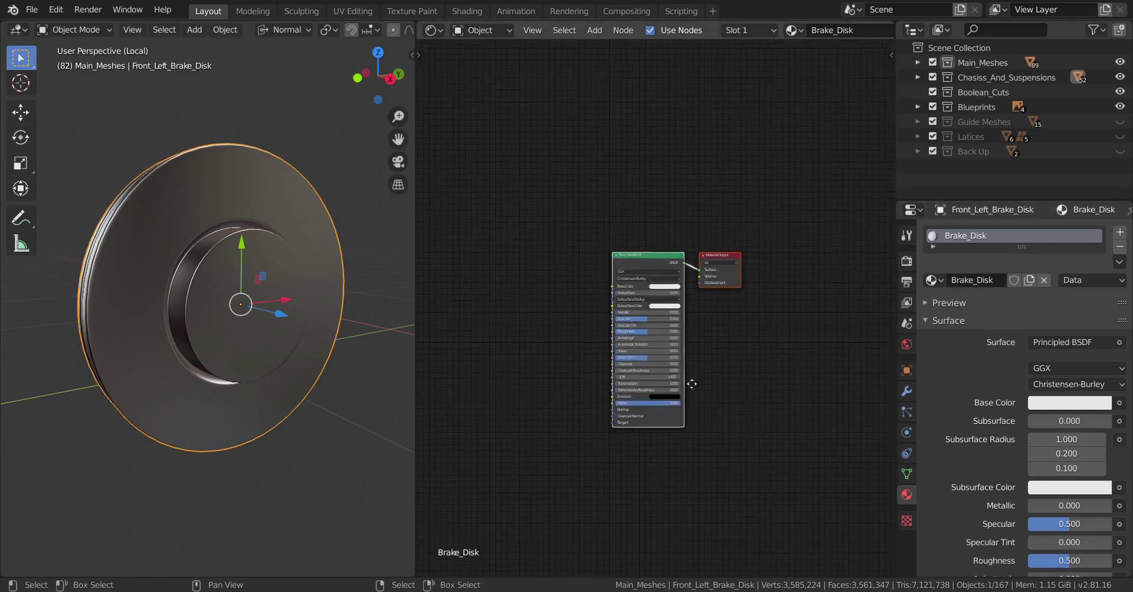
left_click_drag(757, 346, 667, 361)
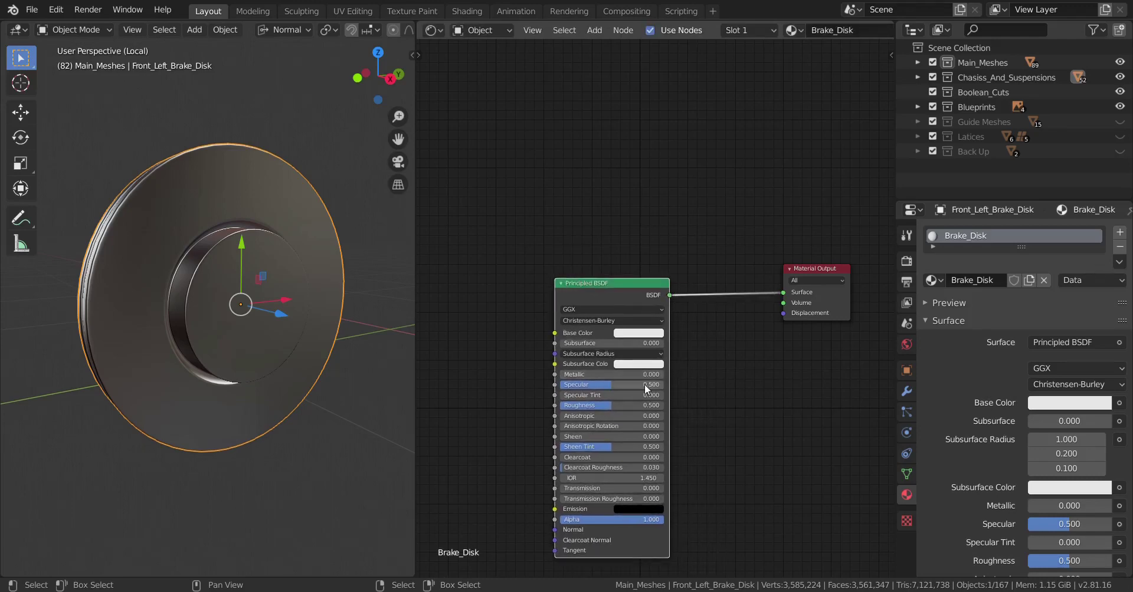
scroll(645, 384, "up", 3)
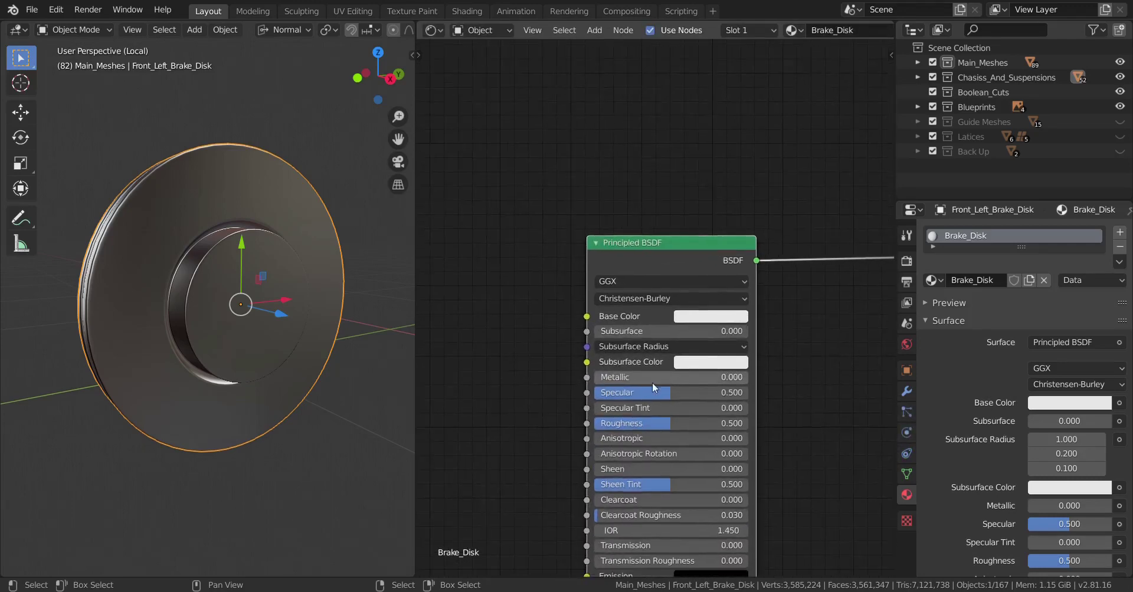
scroll(334, 380, "up", 2)
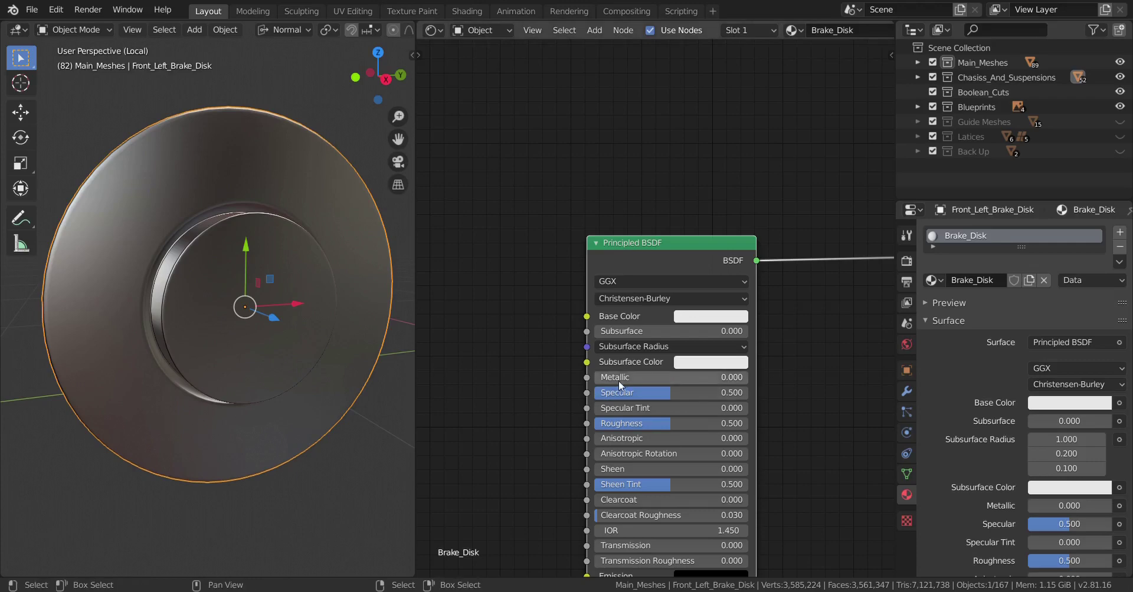
left_click_drag(618, 380, 748, 381)
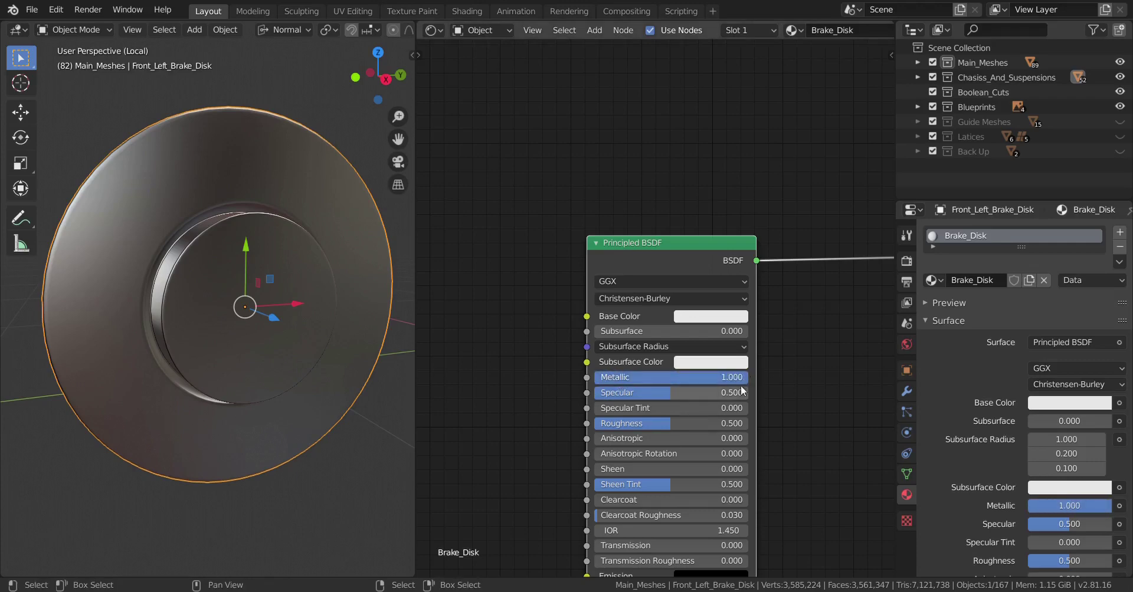
- Add a ColorRamp node to the left of the Principled BSDF in the Brake_Disk material
scroll(678, 387, "up", 2)
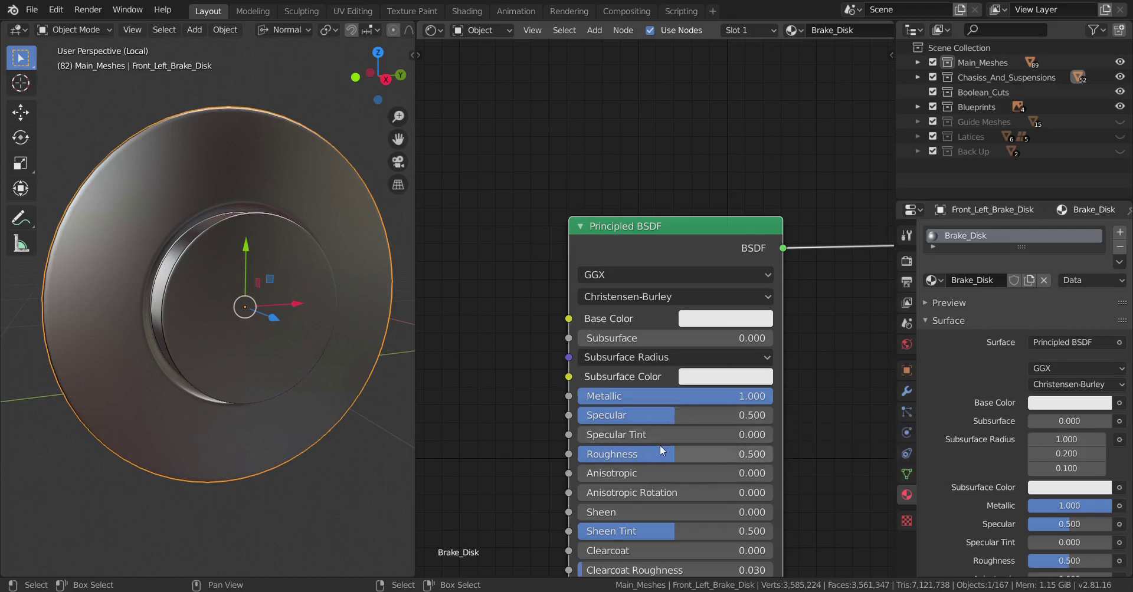
middle_click_drag(659, 445, 675, 373)
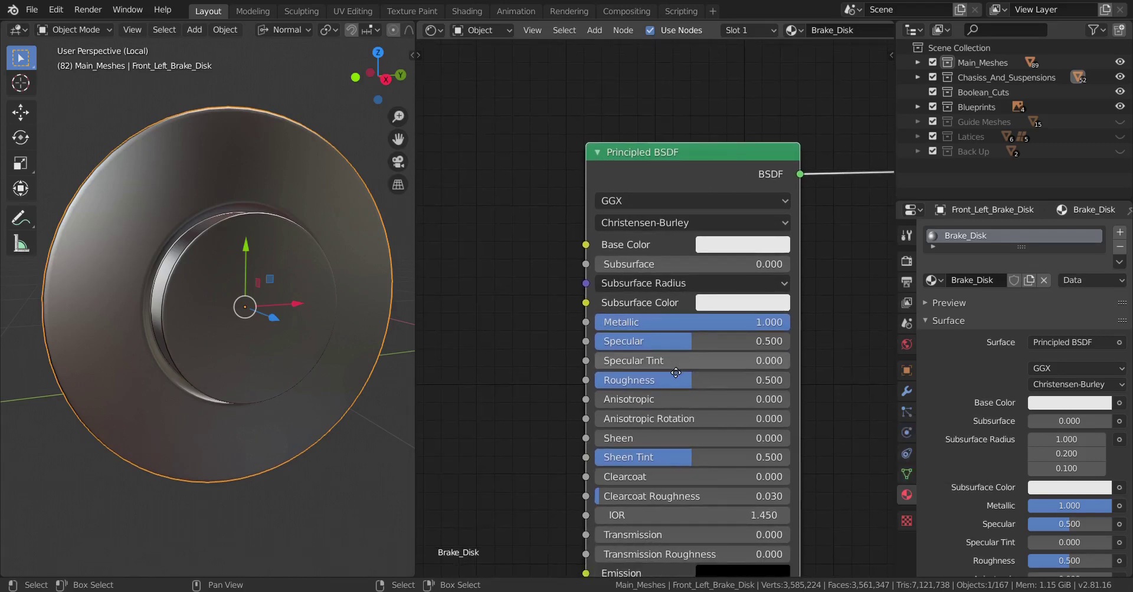
middle_click_drag(667, 470, 696, 449)
scroll(675, 411, "down", 2)
scroll(672, 404, "down", 3)
scroll(696, 448, "down", 3)
middle_click_drag(541, 388, 612, 317)
key("shift+a")
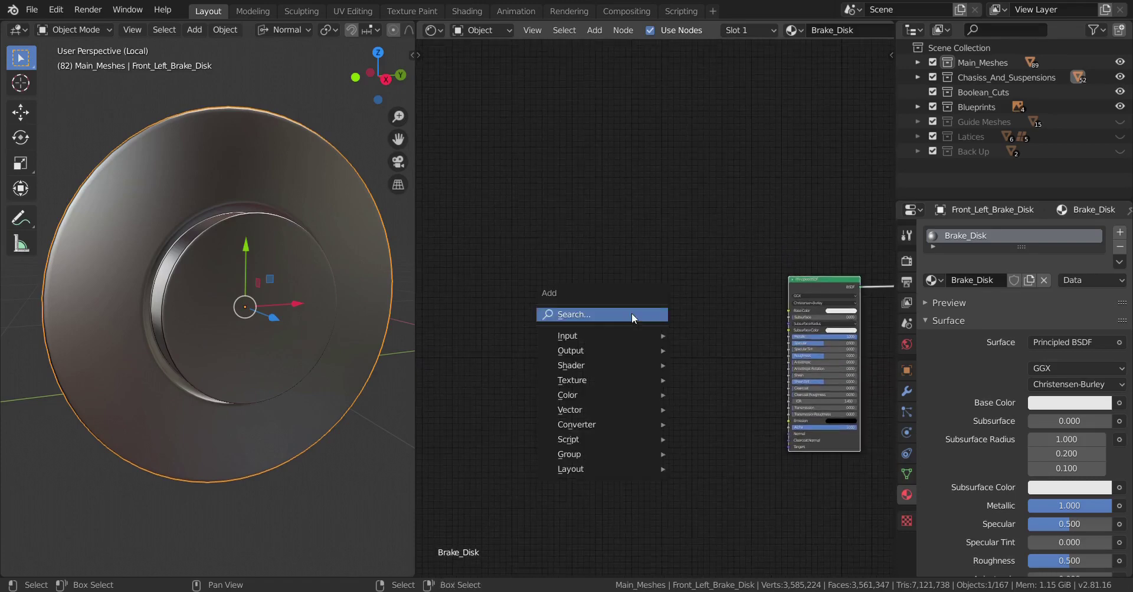
mouse_move(606, 424)
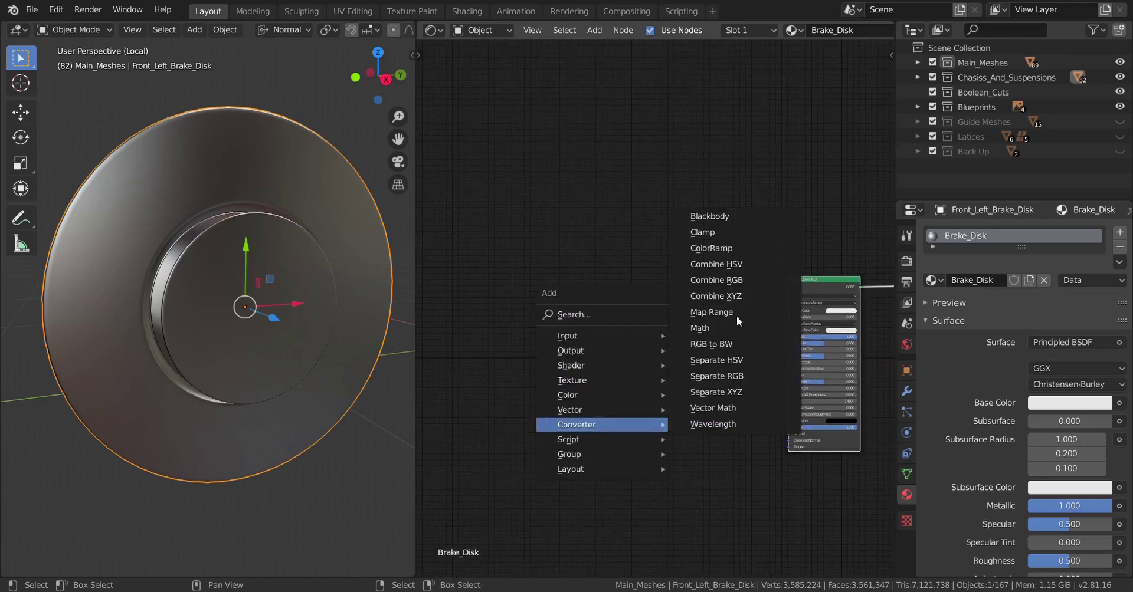
left_click(721, 253)
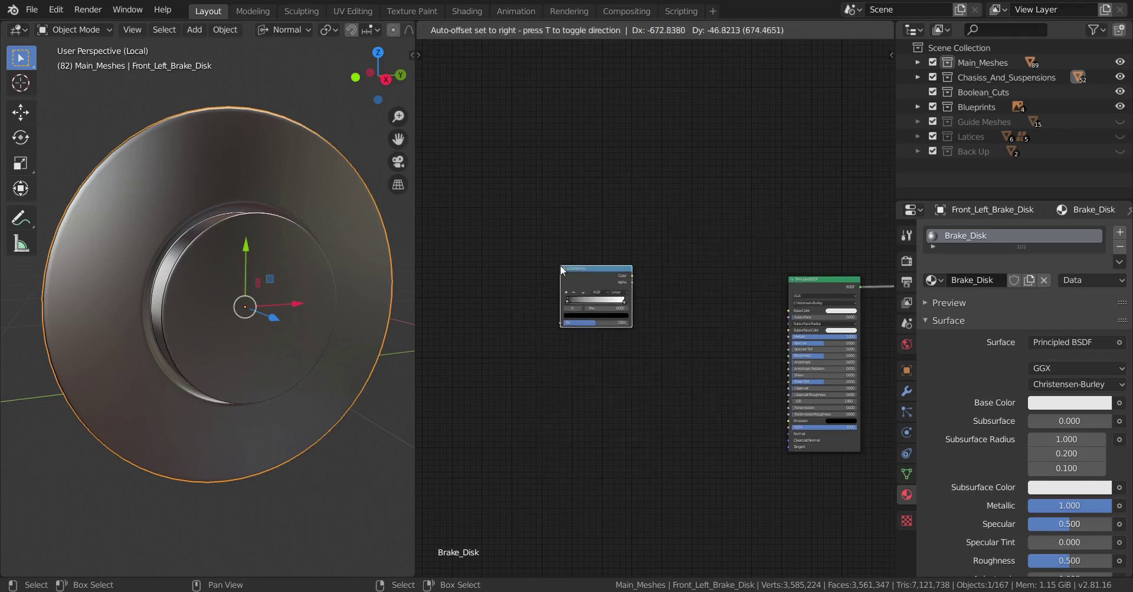
left_click(561, 265)
- Move the ColorRamp's black stop to position 0.290 and its white stop to 0.833
scroll(607, 296, "up", 4)
middle_click_drag(561, 315, 683, 333)
scroll(682, 333, "up", 4)
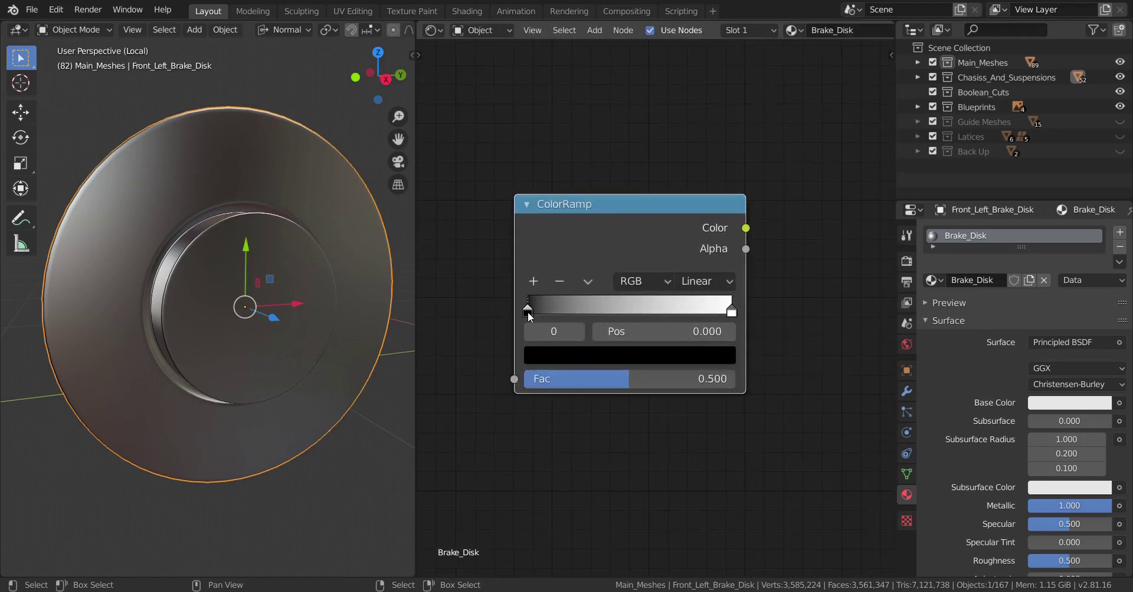
left_click_drag(527, 313, 589, 295)
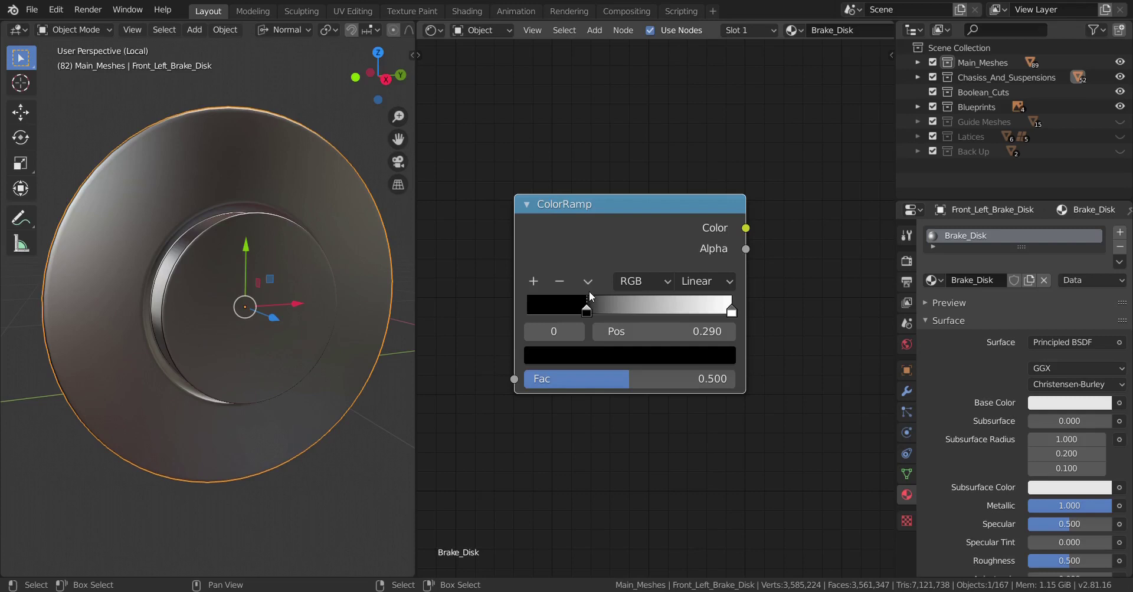
left_click_drag(731, 311, 694, 298)
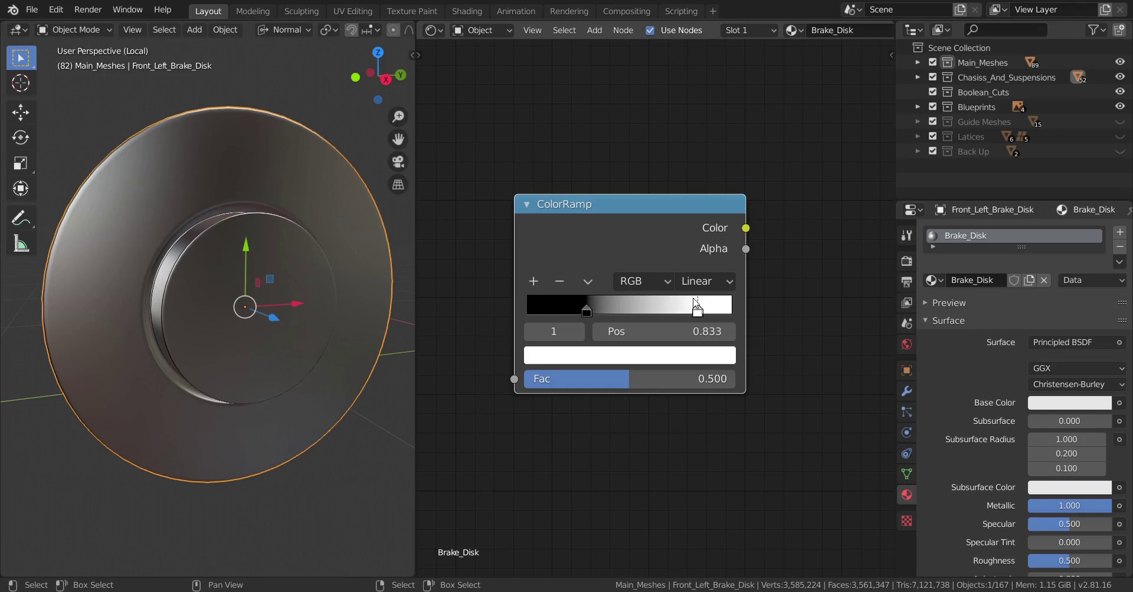
- Change the ColorRamp's black stop to a neutral grey with an HSV value of 0.500
left_click(591, 308)
left_click(594, 355)
scroll(632, 162, "up", 11)
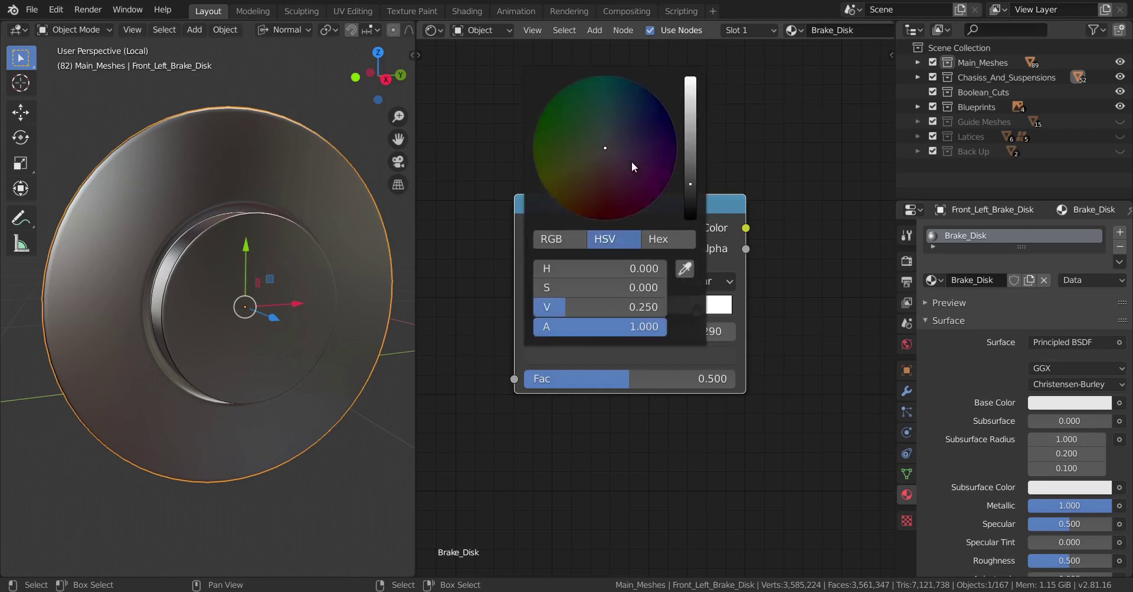
scroll(631, 162, "up", 2)
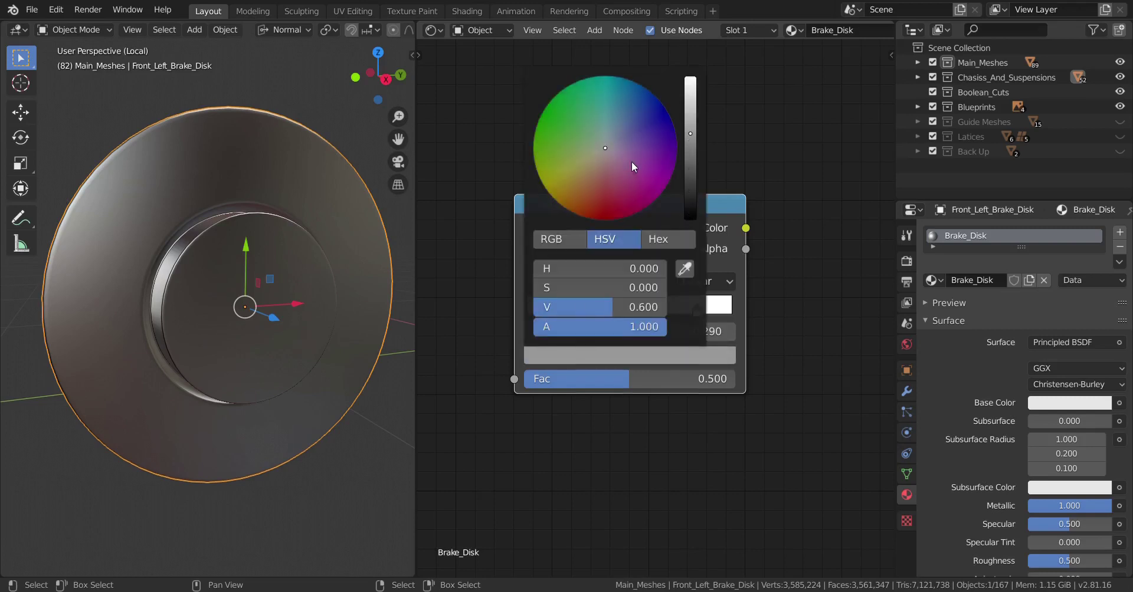
left_click(594, 356)
scroll(604, 221, "down", 1)
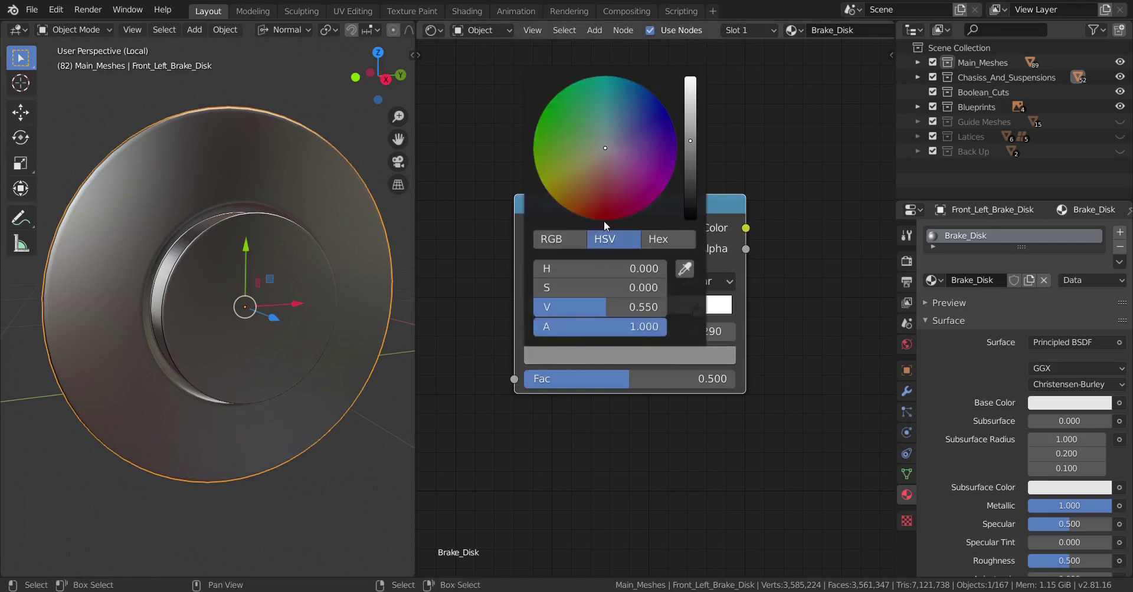
left_click(568, 354)
scroll(590, 216, "down", 1)
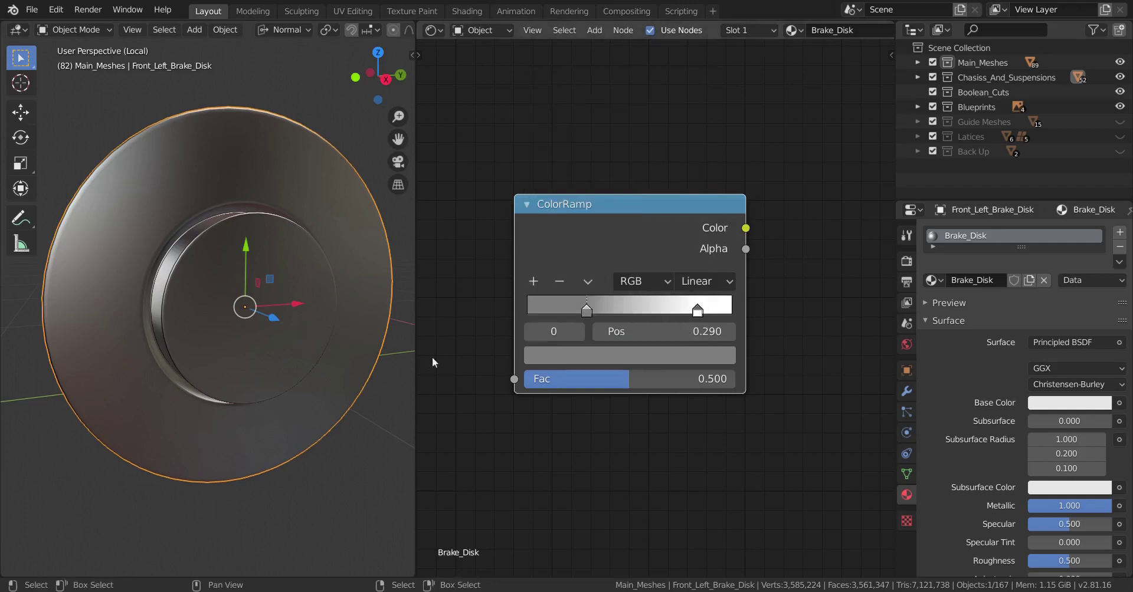
scroll(611, 339, "down", 2)
left_click(635, 355)
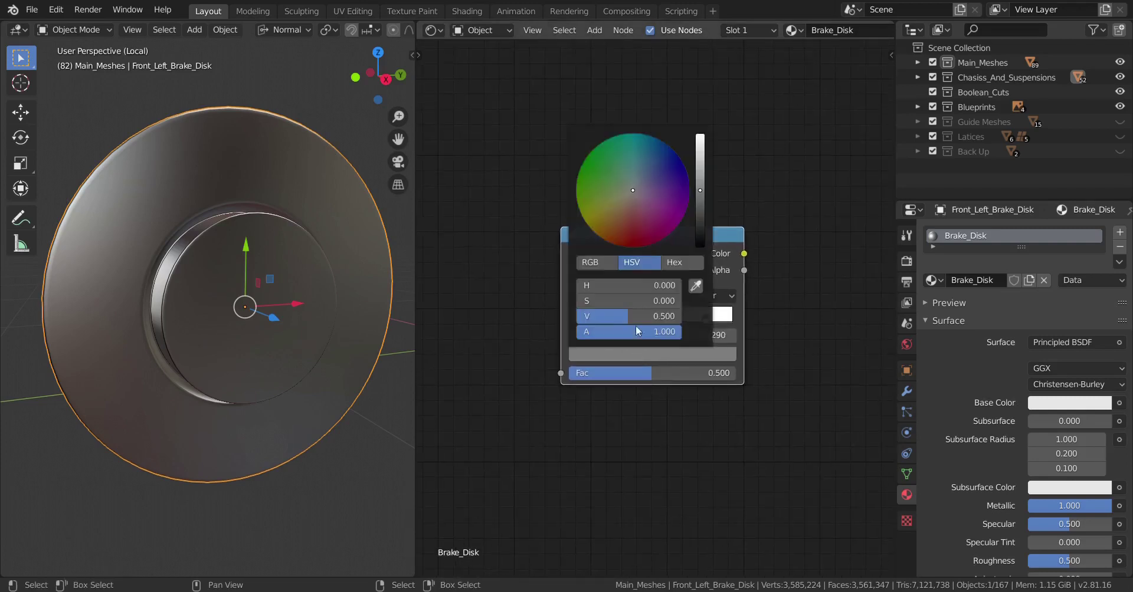
- Add a Noise Texture node to the left of the ColorRamp in the Brake_Disk material
scroll(650, 228, "down", 1)
middle_click_drag(502, 389, 612, 417)
middle_click_drag(557, 385, 577, 386)
key("shift+a")
mouse_move(588, 338)
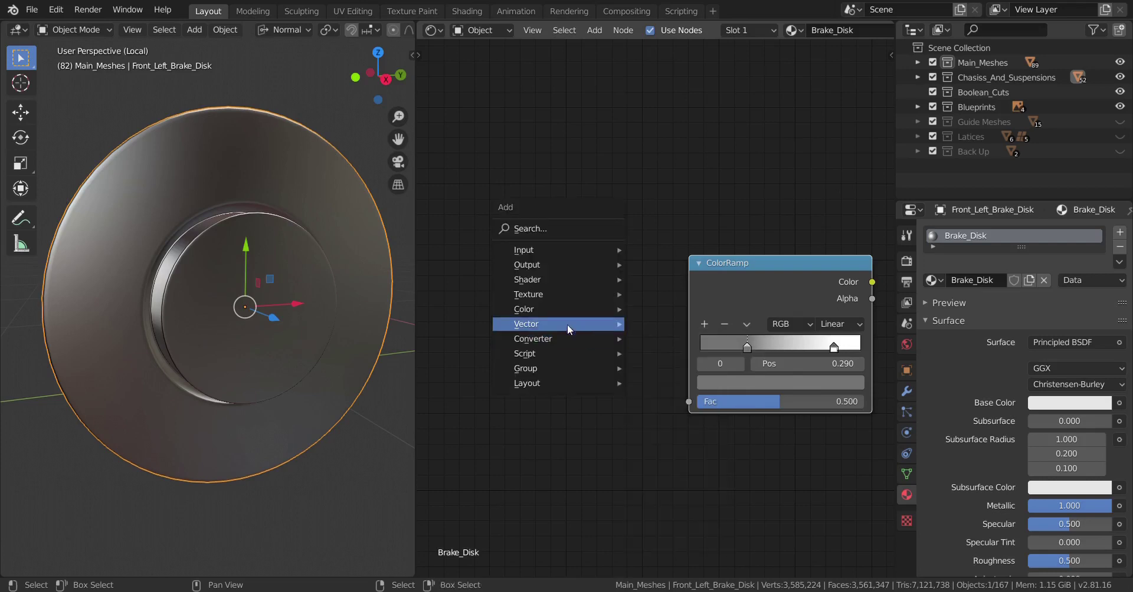
mouse_move(593, 295)
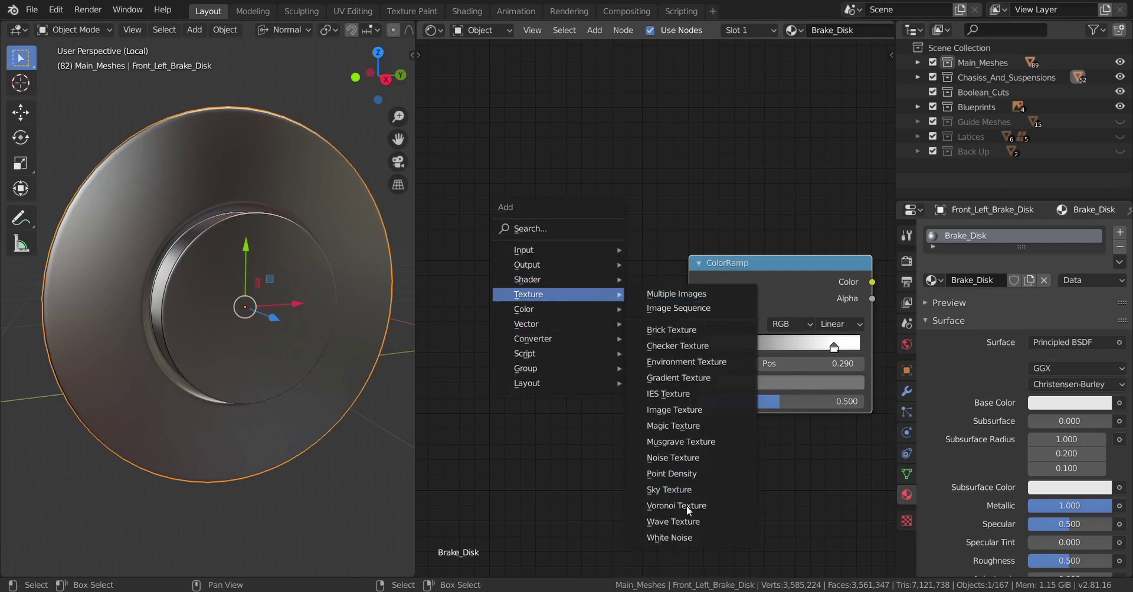
left_click(693, 458)
left_click(495, 251)
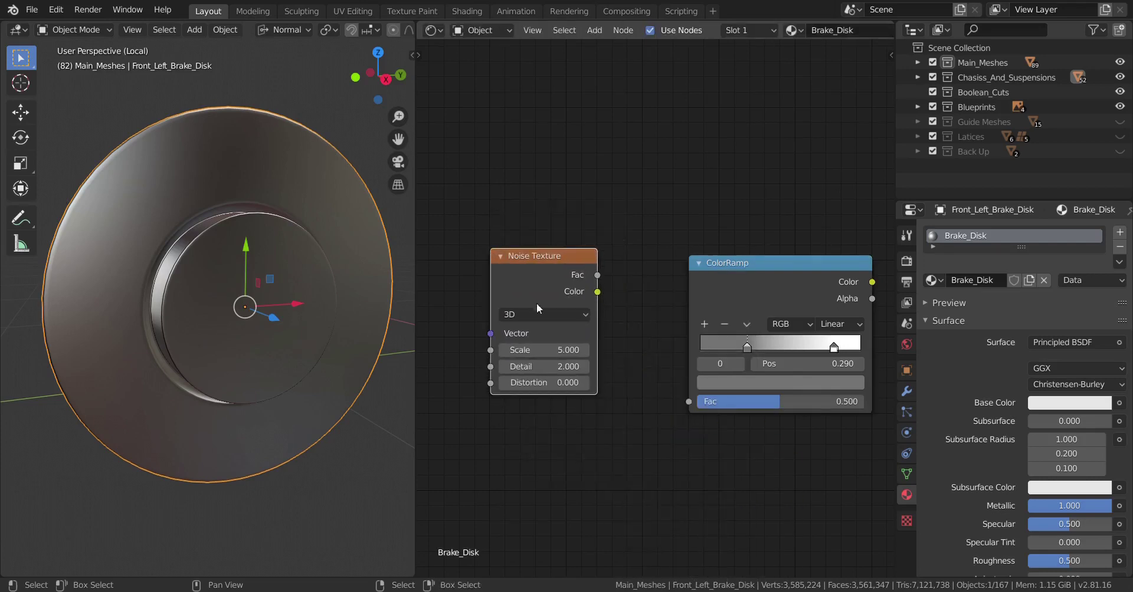
- Set the Noise Texture's Scale to 150
middle_click_drag(538, 308, 583, 331)
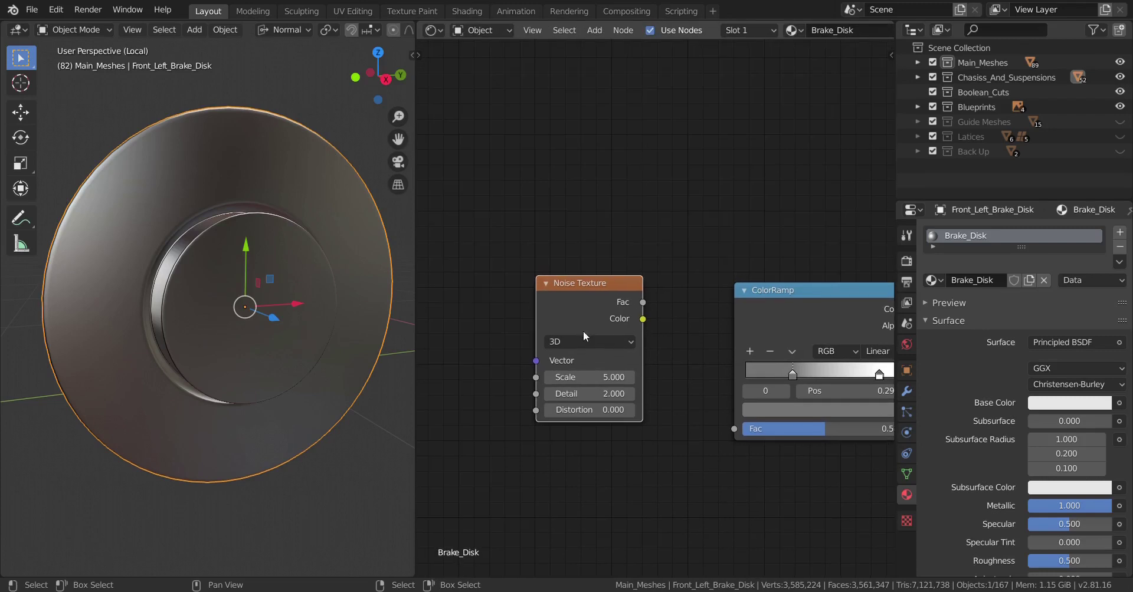
left_click(609, 376)
type("1")
key("Return")
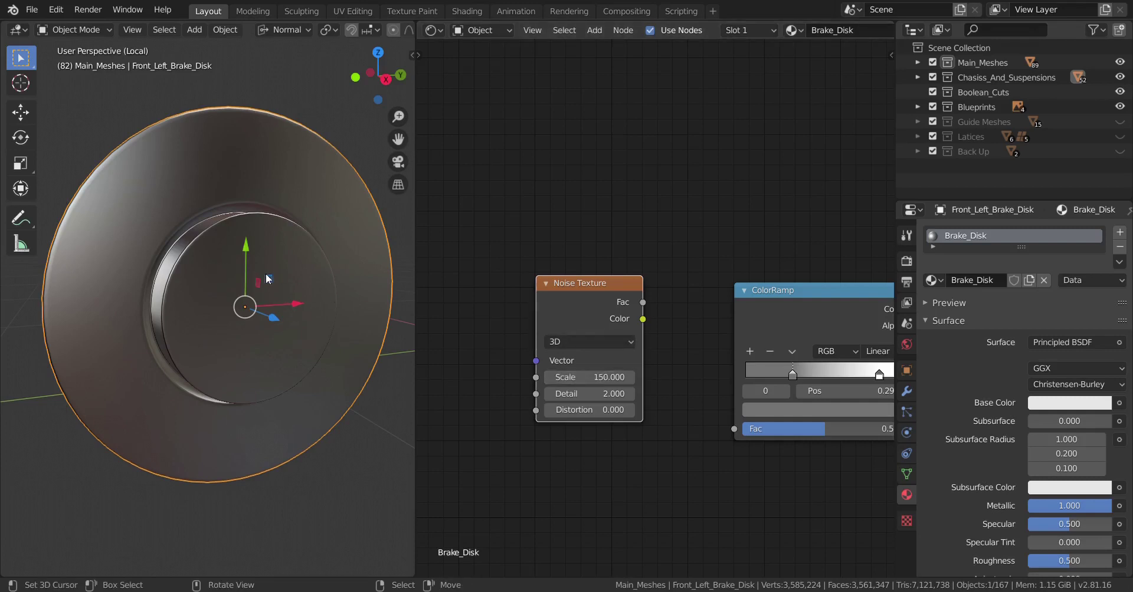
- Apply the rotation and scale of the front left brake disk object
key("ctrl+a")
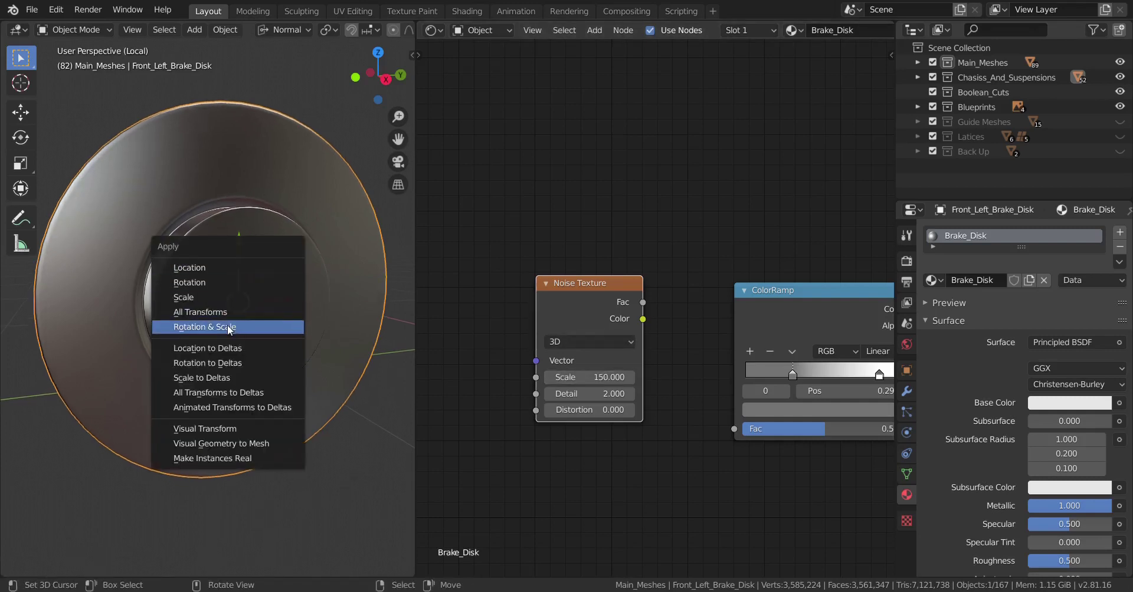
left_click(228, 325)
middle_click_drag(598, 342, 538, 352)
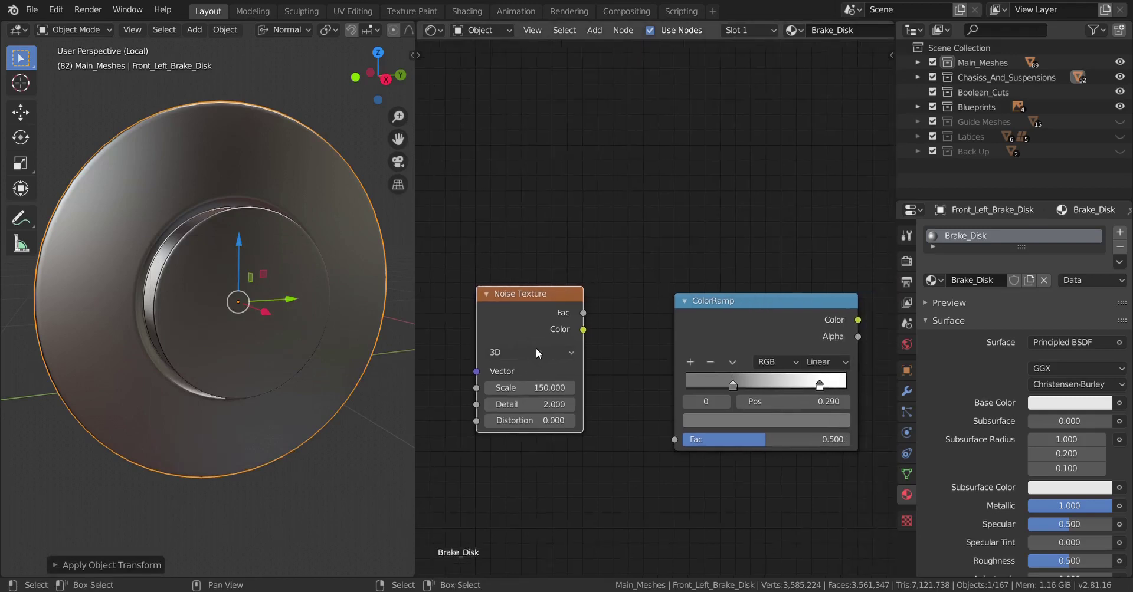
middle_click_drag(253, 307, 337, 377)
mouse_move(545, 402)
middle_mouse_down()
mouse_move(518, 393)
mouse_move(547, 393)
middle_mouse_up()
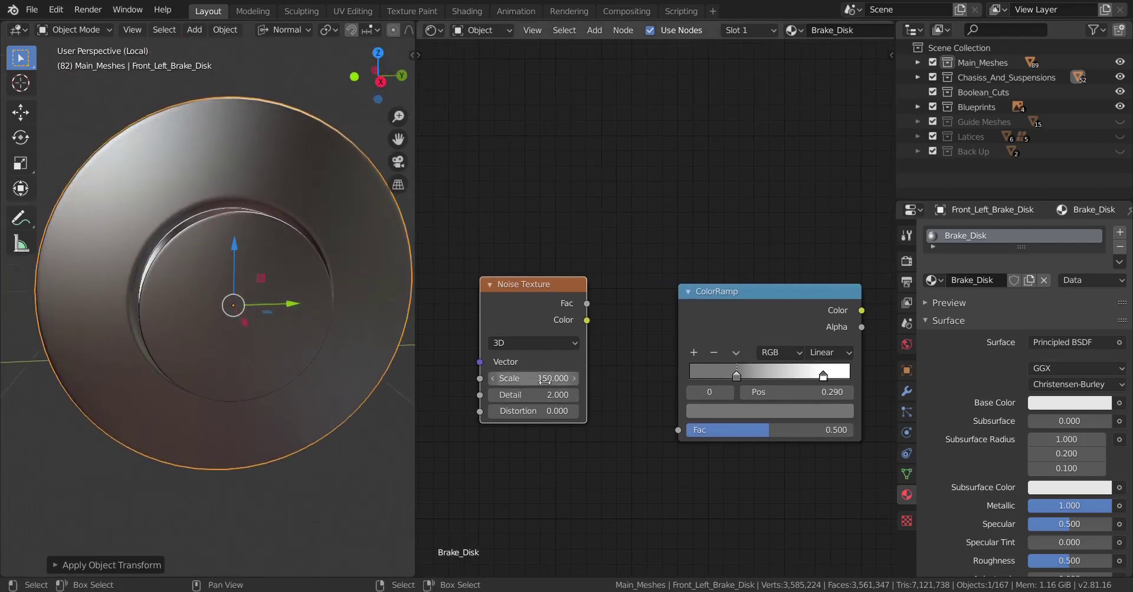
- Preview the Noise Texture's Fac output on the disk through an emission viewer in Material Preview shading
left_click(543, 308, "ctrl+shift")
key("z")
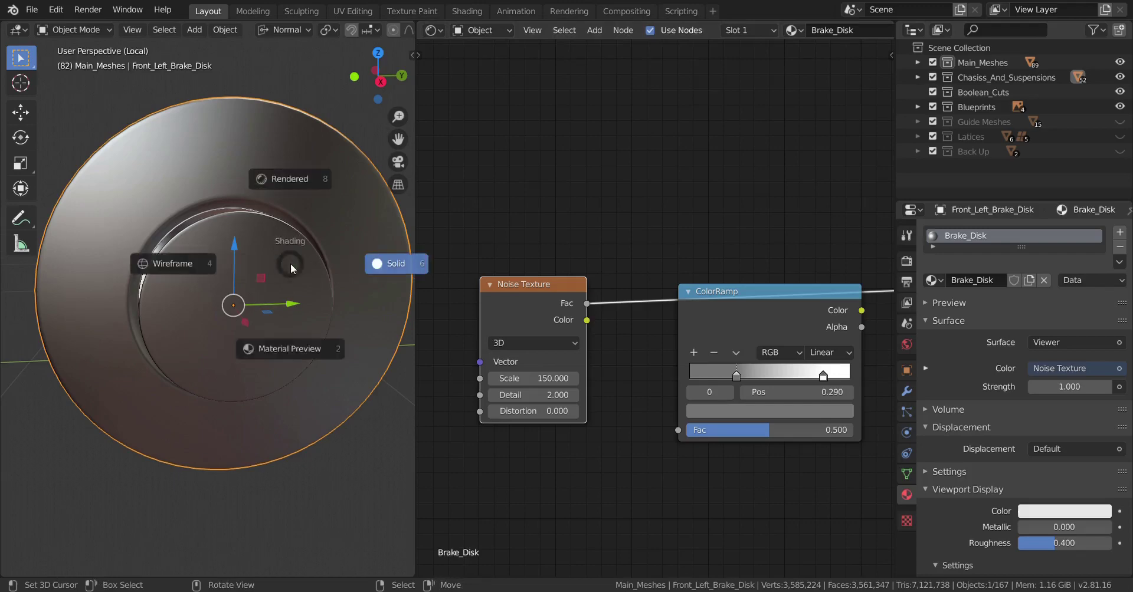
left_click(275, 360)
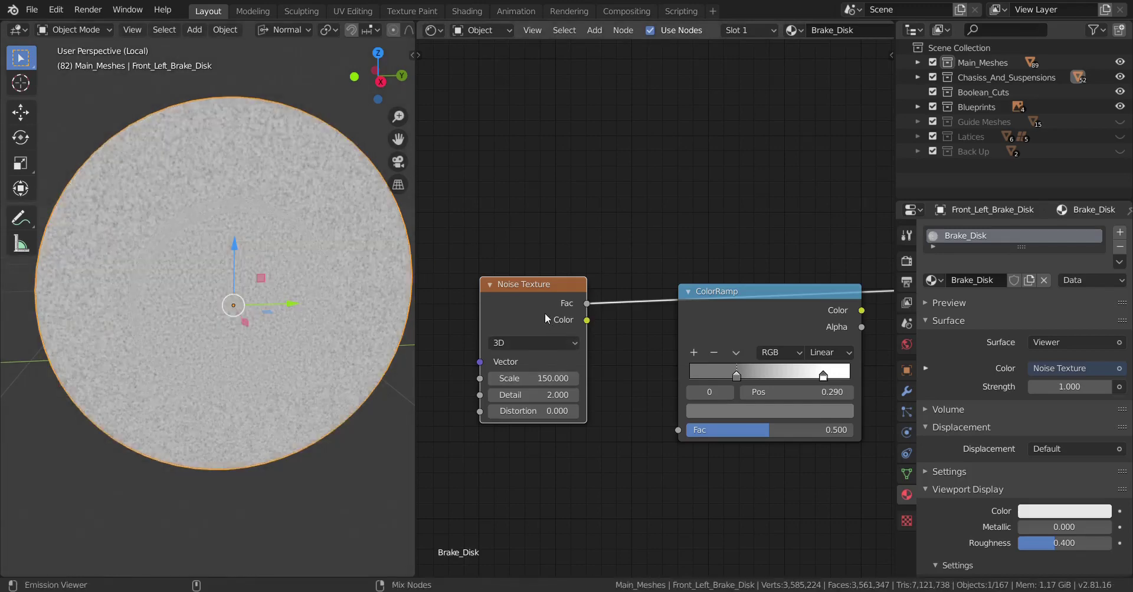
left_click(540, 308, "ctrl+shift")
left_click(524, 309, "ctrl+shift")
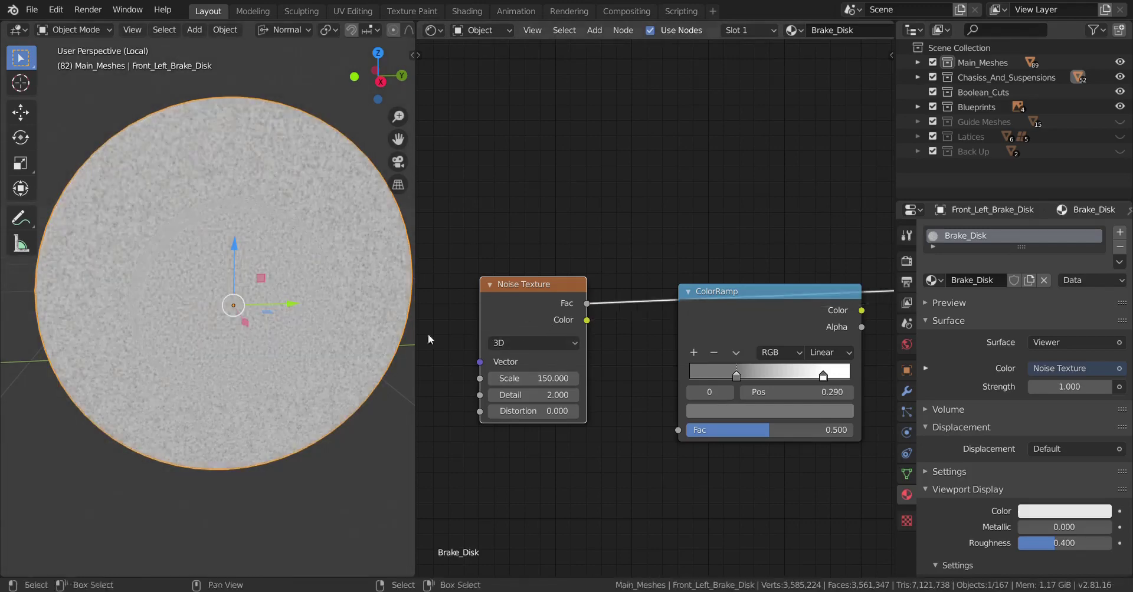
- Examine the noise pattern on the disk's face and edge from close up and at different angles
scroll(248, 361, "up", 2)
middle_click_drag(230, 355, 277, 383)
scroll(280, 356, "up", 2)
scroll(269, 347, "down", 4)
scroll(283, 373, "up", 2)
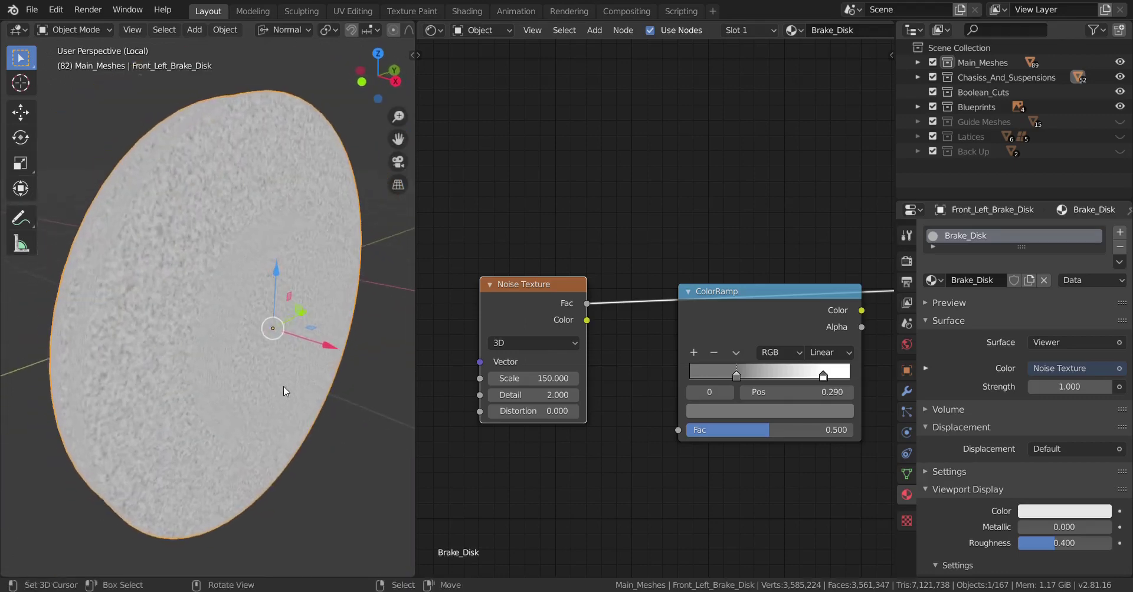
scroll(277, 384, "up", 6)
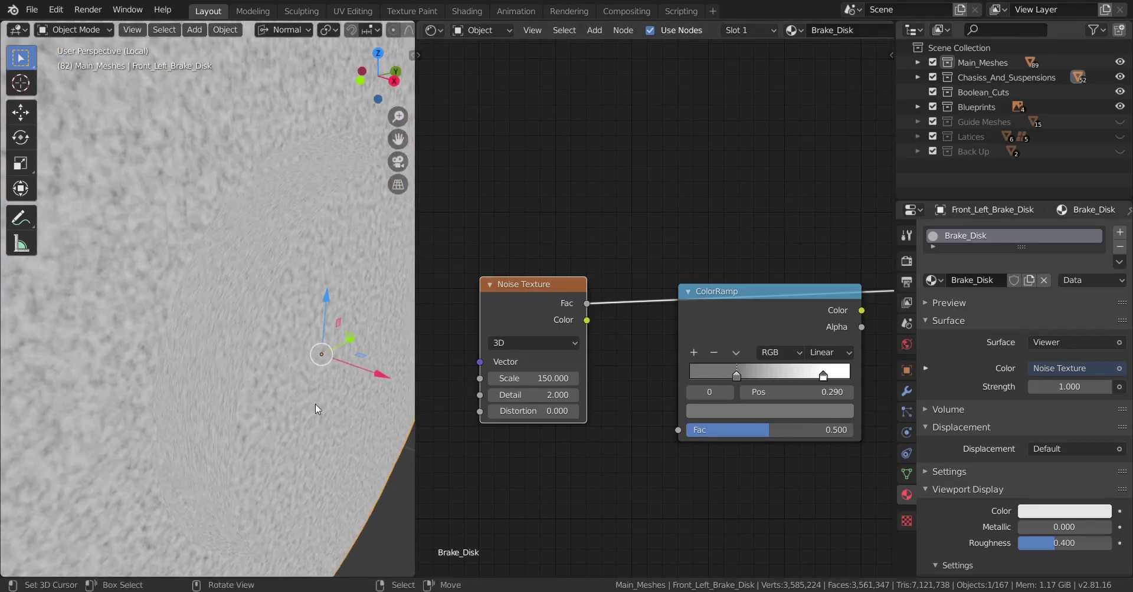
scroll(590, 370, "down", 3)
middle_click_drag(293, 392, 295, 406)
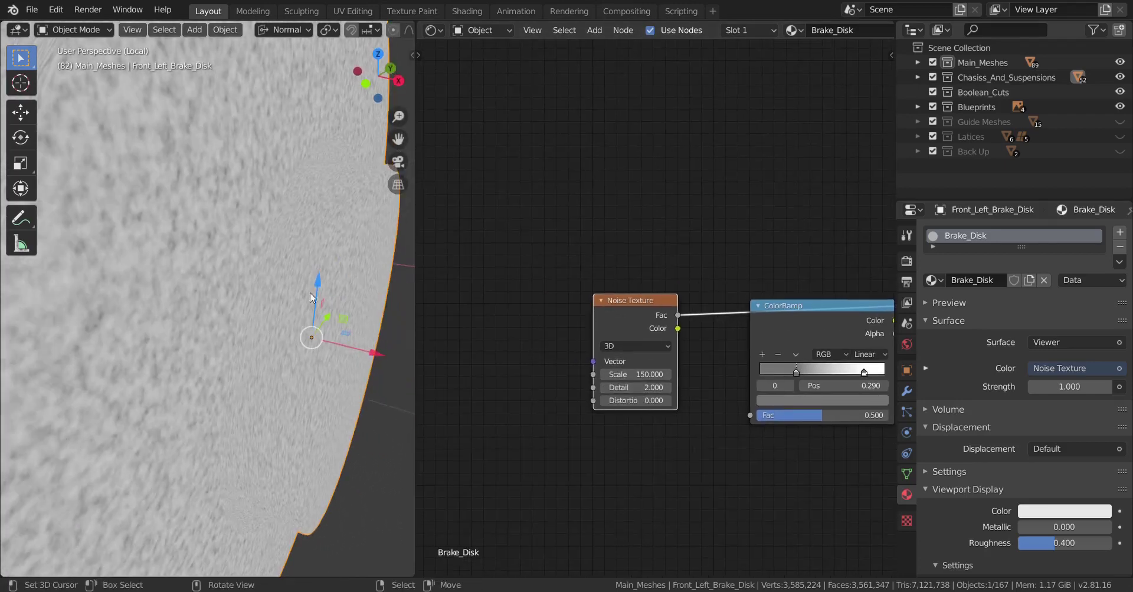
- Add a Texture Coordinate node to the left of the Noise Texture
mouse_move(582, 391)
middle_mouse_down()
mouse_move(611, 390)
mouse_move(602, 391)
middle_mouse_up()
scroll(606, 387, "up", 3, "ctrl")
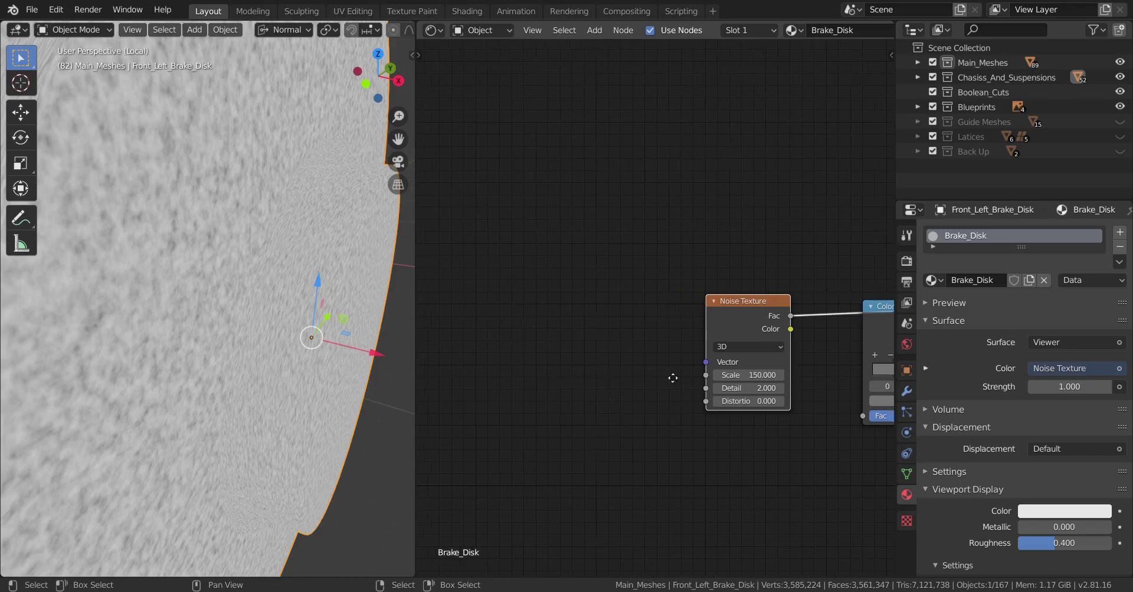
key("shift+a")
mouse_move(529, 308)
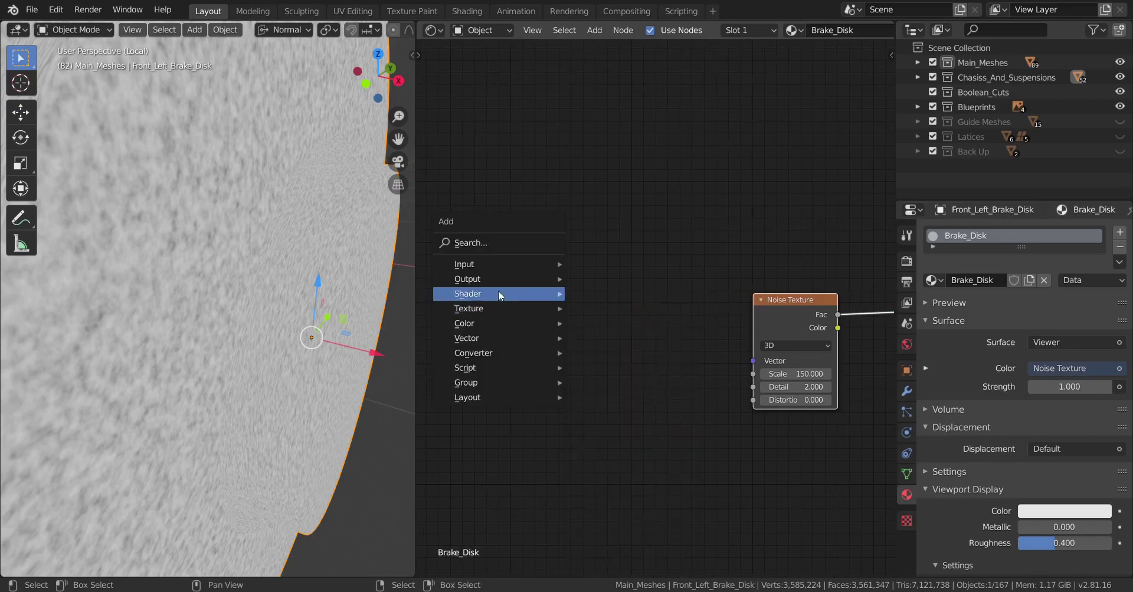
mouse_move(497, 264)
left_click(650, 493)
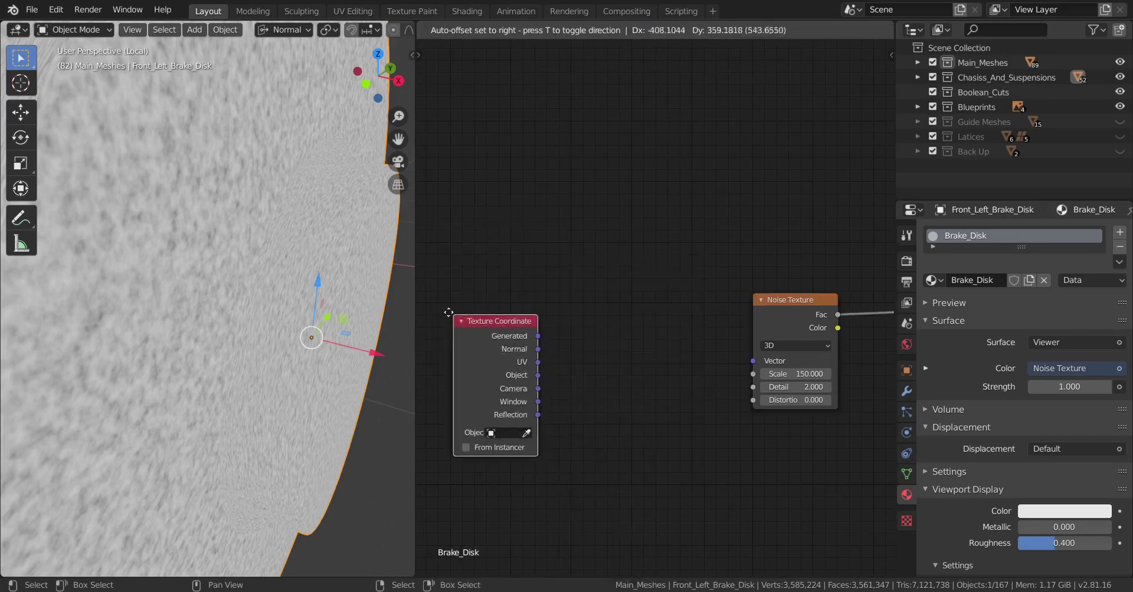
left_click(897, 288)
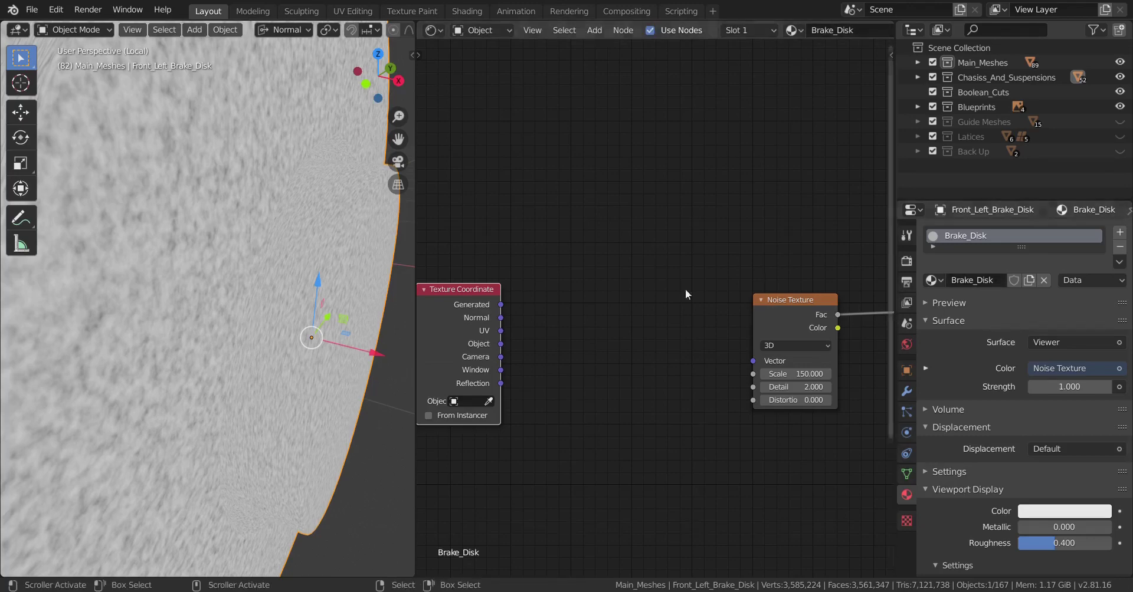
- Connect the Texture Coordinate's Object output to the Noise Texture's Vector input and check the pattern on the disk
left_click_drag(499, 346, 765, 361)
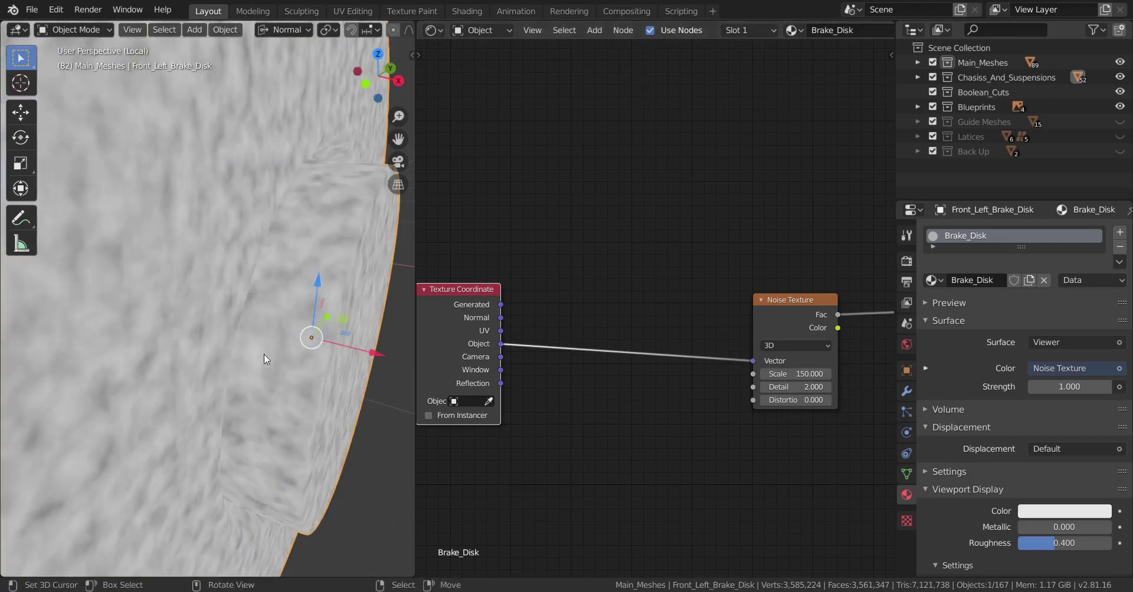
mouse_move(264, 354)
middle_mouse_down()
mouse_move(316, 371)
mouse_move(249, 352)
middle_mouse_up()
scroll(259, 350, "up", 4)
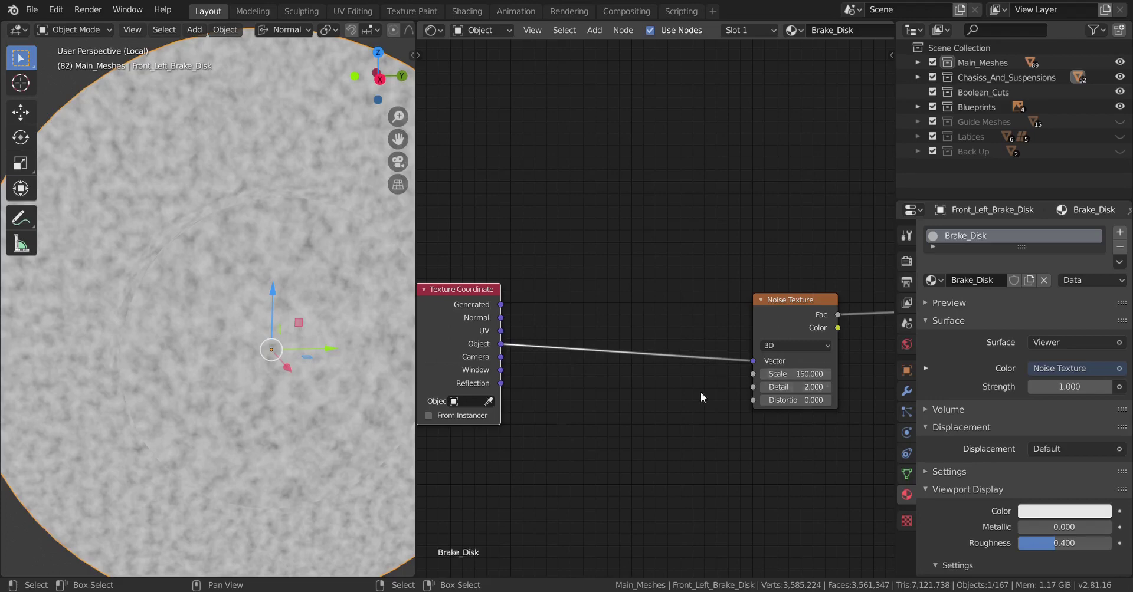
scroll(667, 377, "down", 3)
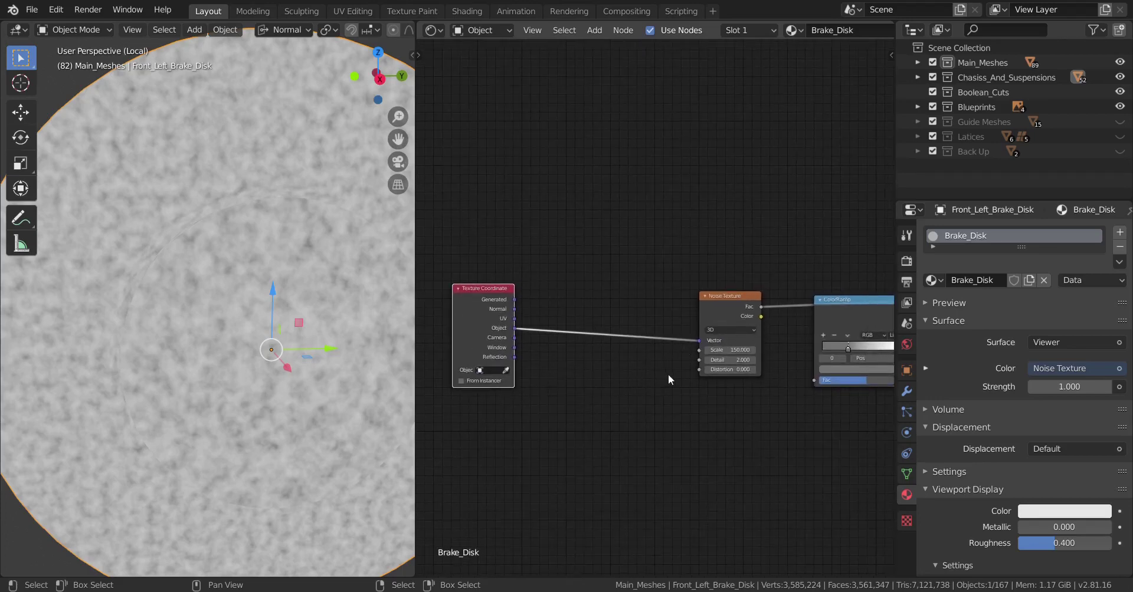
- Connect the Noise Texture's Fac output to the ColorRamp's Fac input
scroll(668, 374, "down", 3)
middle_click_drag(752, 356, 637, 372)
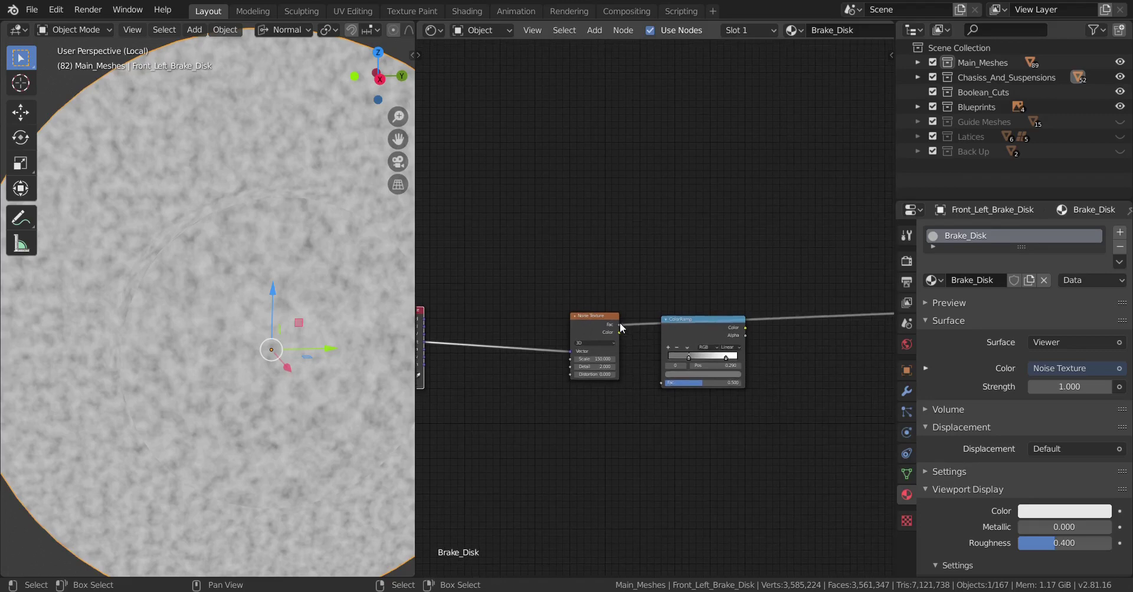
left_click_drag(621, 325, 642, 338)
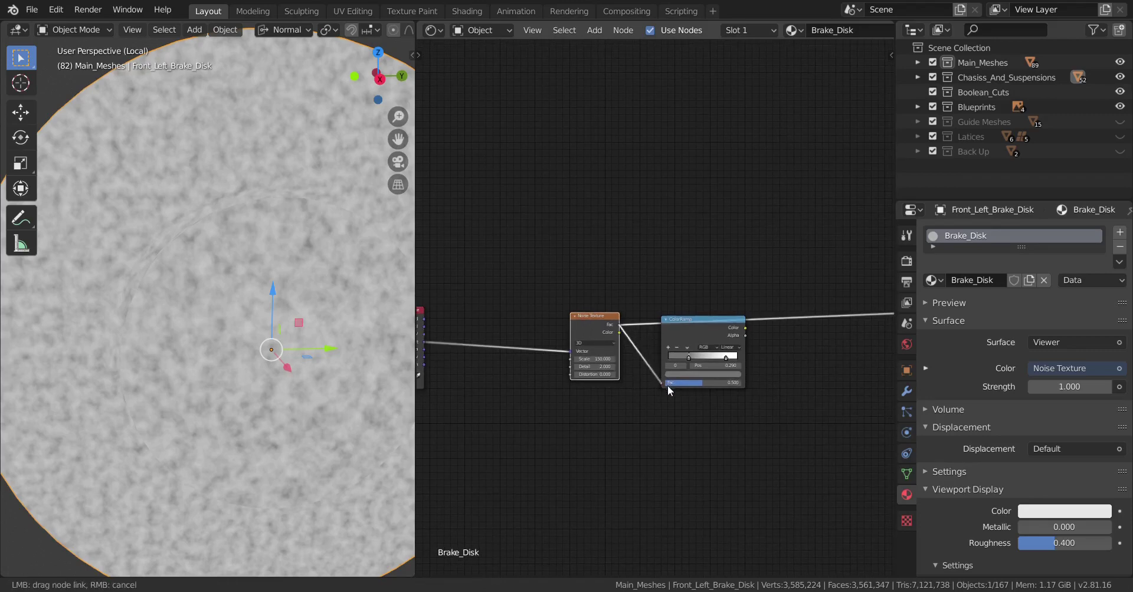
left_click_drag(667, 385, 667, 384)
scroll(697, 372, "up", 1)
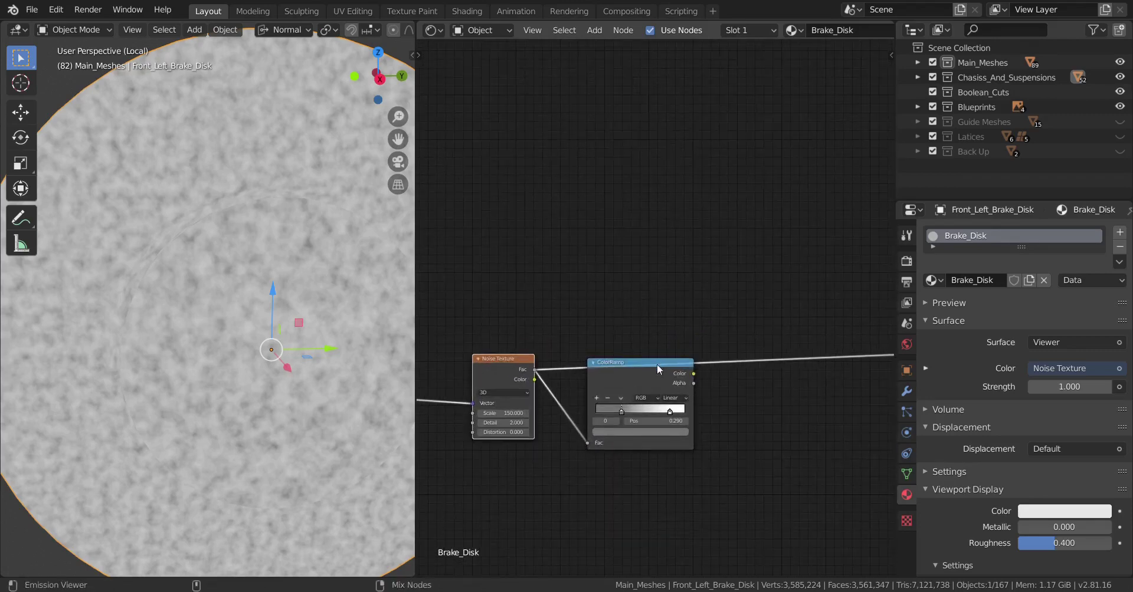
- Preview the ColorRamp's output on the disk, comparing it with the plain Noise Texture
left_click(657, 364, "ctrl+shift")
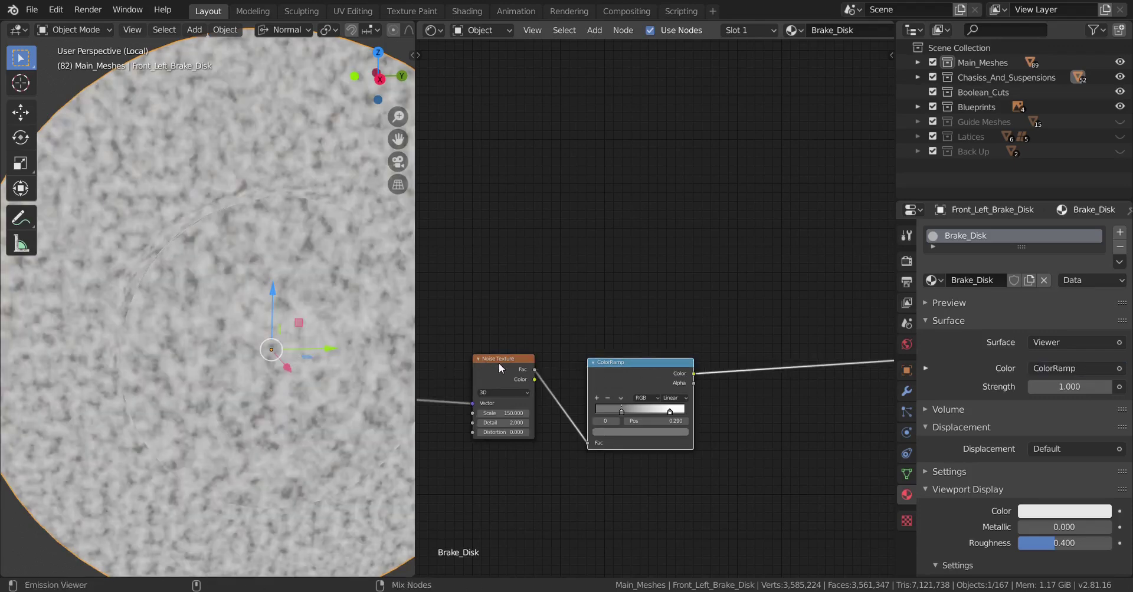
left_click(498, 363, "ctrl+shift")
left_click(665, 366, "ctrl+shift")
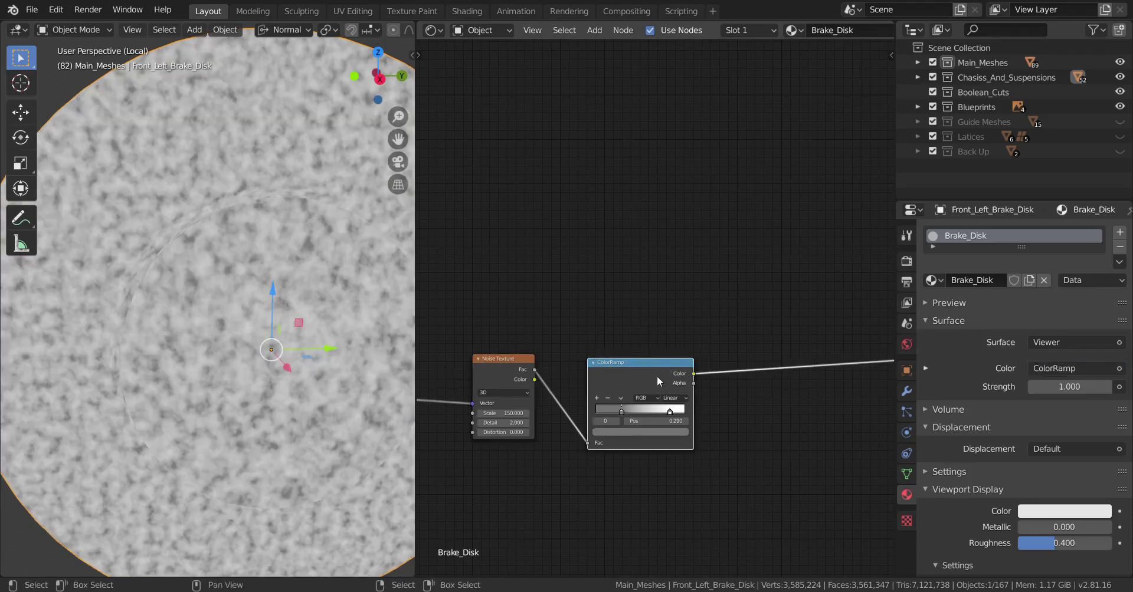
mouse_move(684, 384)
middle_mouse_down()
mouse_move(603, 397)
mouse_move(667, 412)
mouse_move(690, 363)
middle_mouse_up()
scroll(648, 398, "up", 1)
scroll(648, 400, "down", 2)
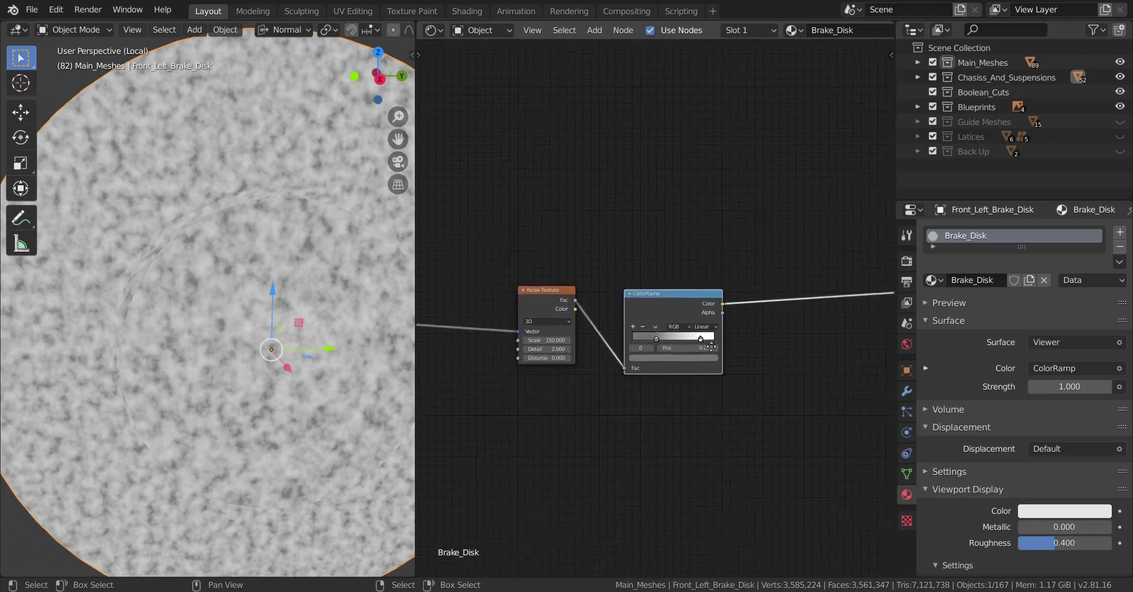
- Move the Texture Coordinate node closer to the Noise Texture and slightly below it
scroll(673, 378, "down", 3)
middle_click_drag(655, 399, 750, 349)
scroll(750, 348, "up", 3)
middle_click_drag(548, 340, 636, 359)
left_click_drag(507, 256, 558, 320)
middle_click_drag(654, 342, 595, 337)
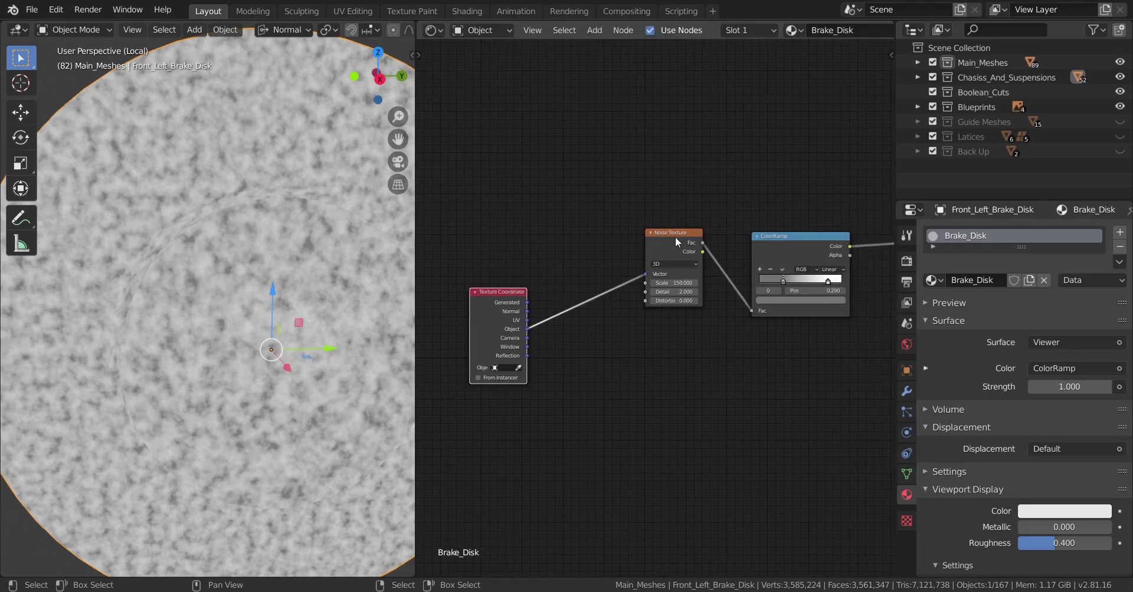
- Duplicate the Noise Texture node and place the copy below the original
left_click(676, 236)
key("shift+d")
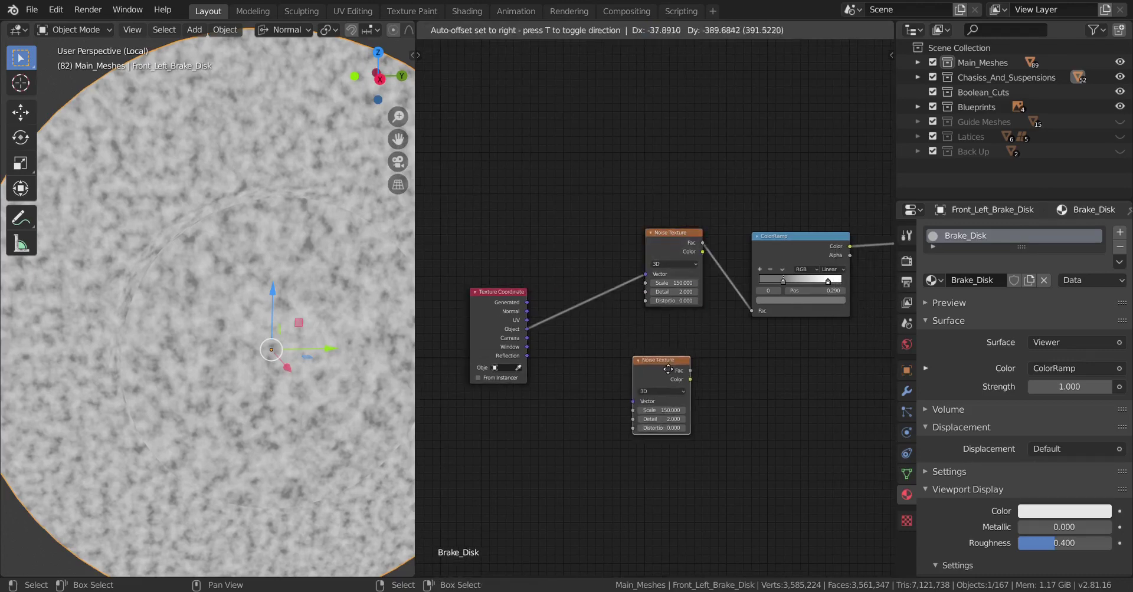
left_click(667, 364)
scroll(655, 371, "up", 2)
middle_click_drag(655, 375, 646, 340)
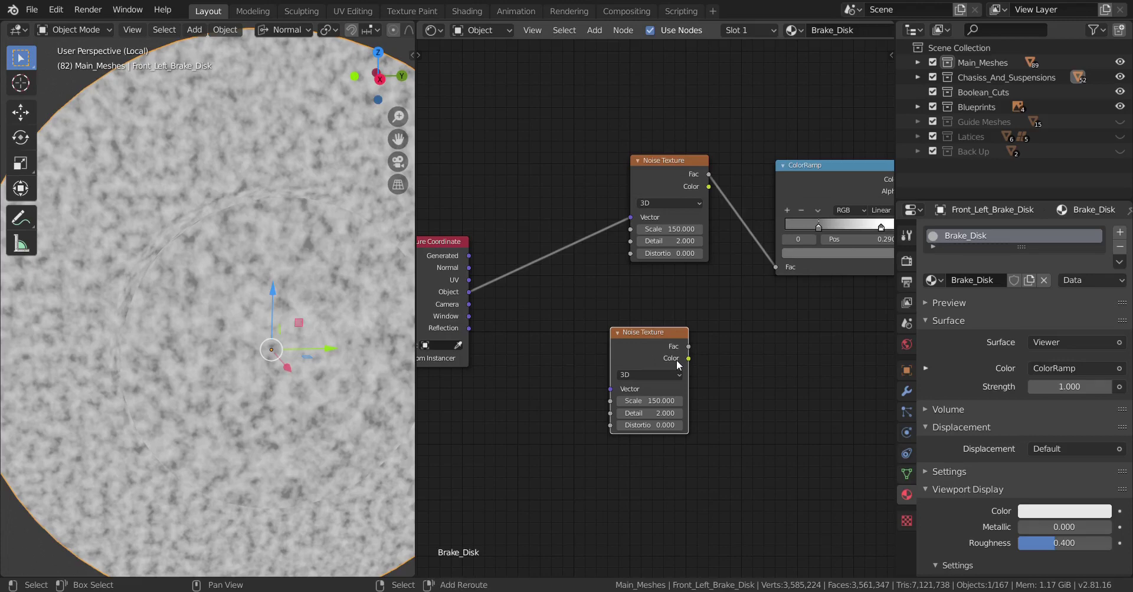
- Switch the duplicated Noise Texture node to a Musgrave Texture
key("shift+s")
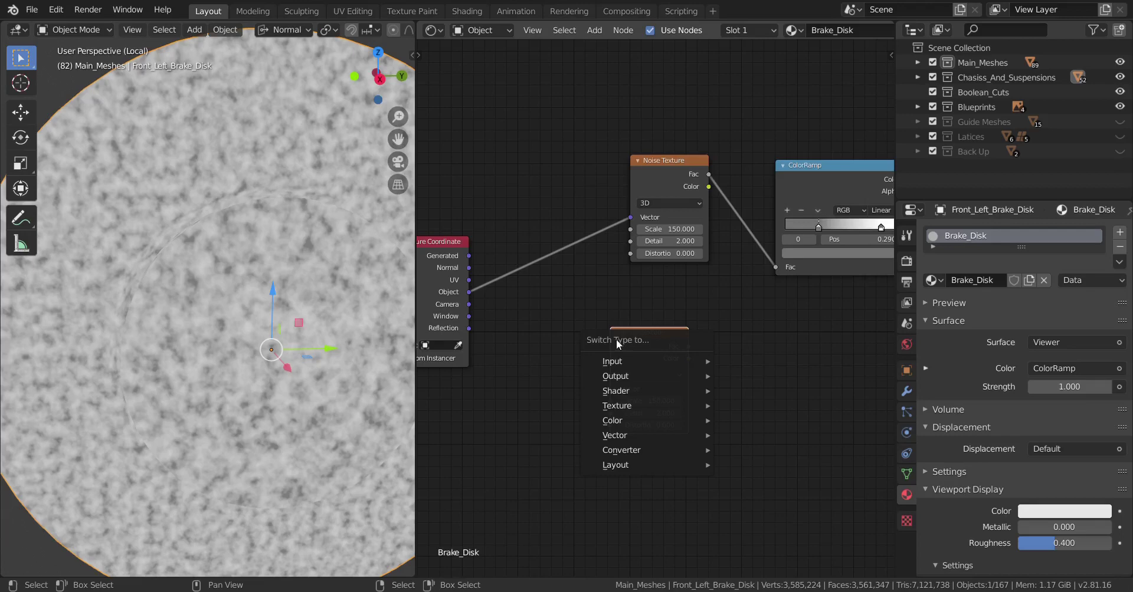
mouse_move(634, 406)
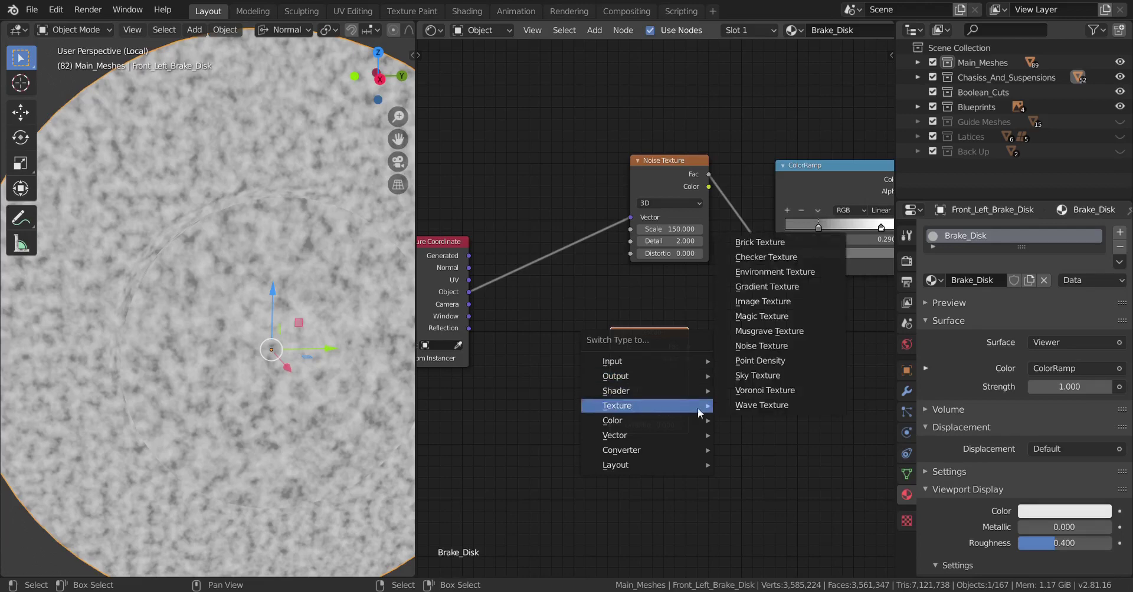
left_click(779, 335)
- Set the Musgrave Texture's scale to 4.5 and its detail to 15
scroll(674, 402, "up", 2)
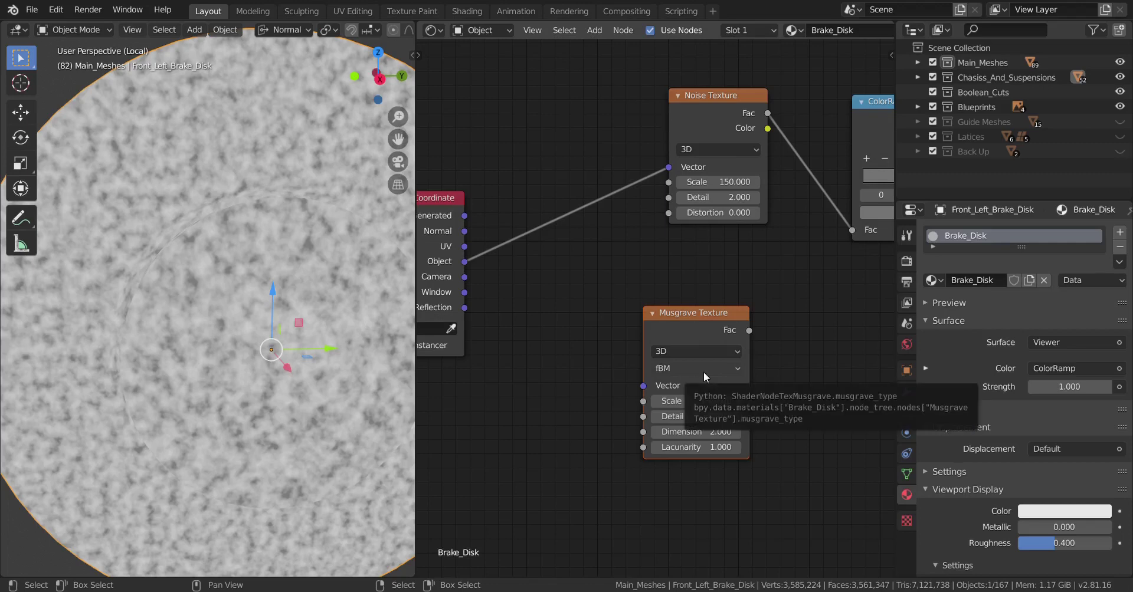
left_click(708, 401)
type("4.5")
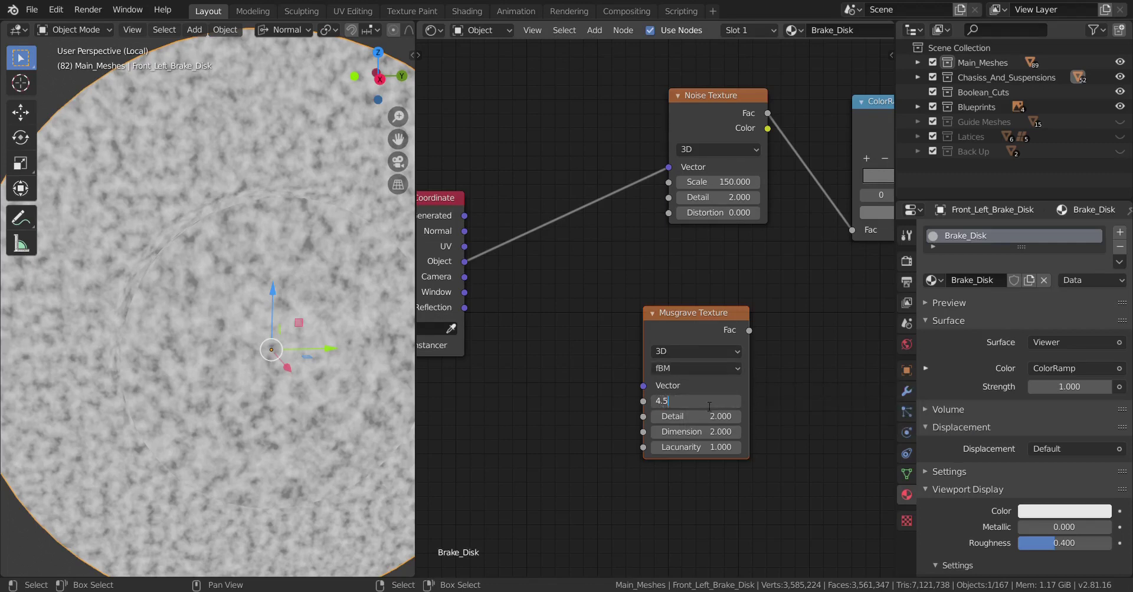
key("Return")
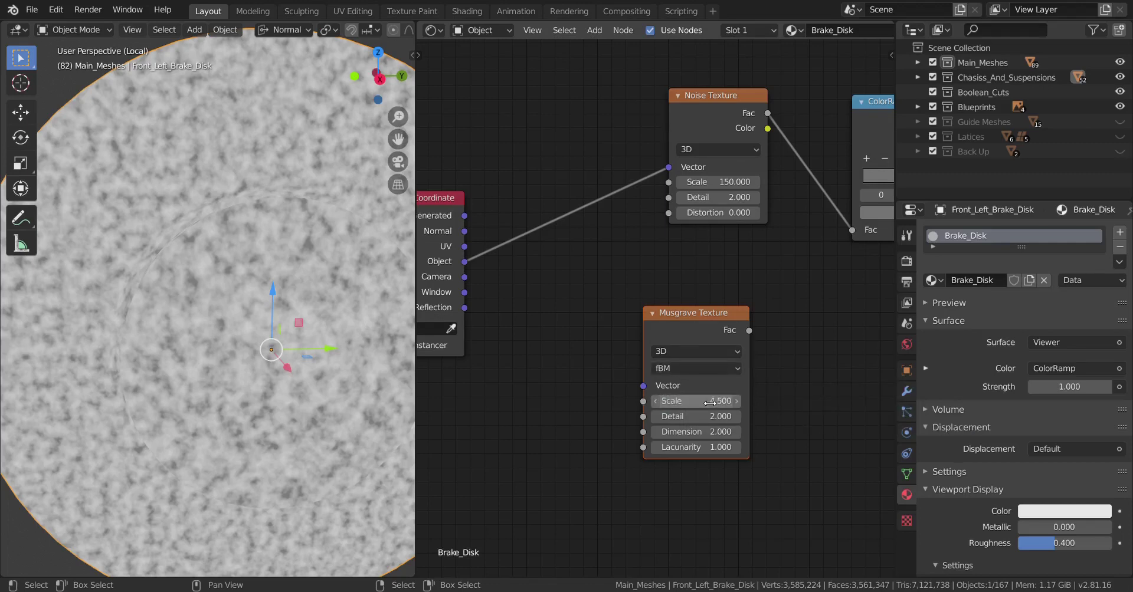
left_click_drag(713, 418, 767, 418)
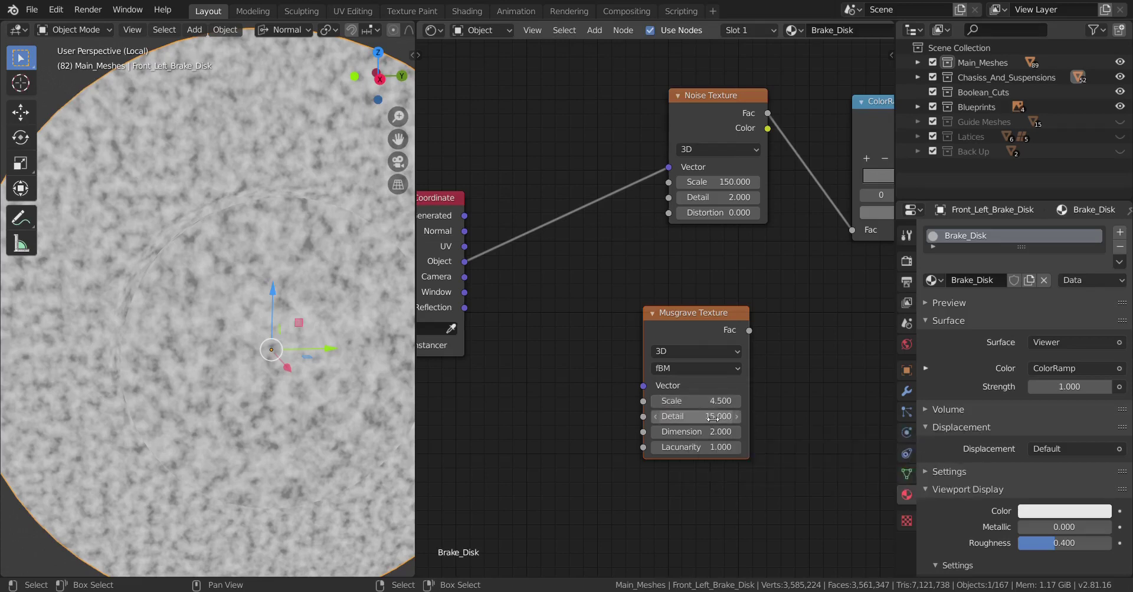
- Set the Musgrave Texture's dimension to 0 and its lacunarity to 2.8
left_click(707, 433)
left_click(708, 435)
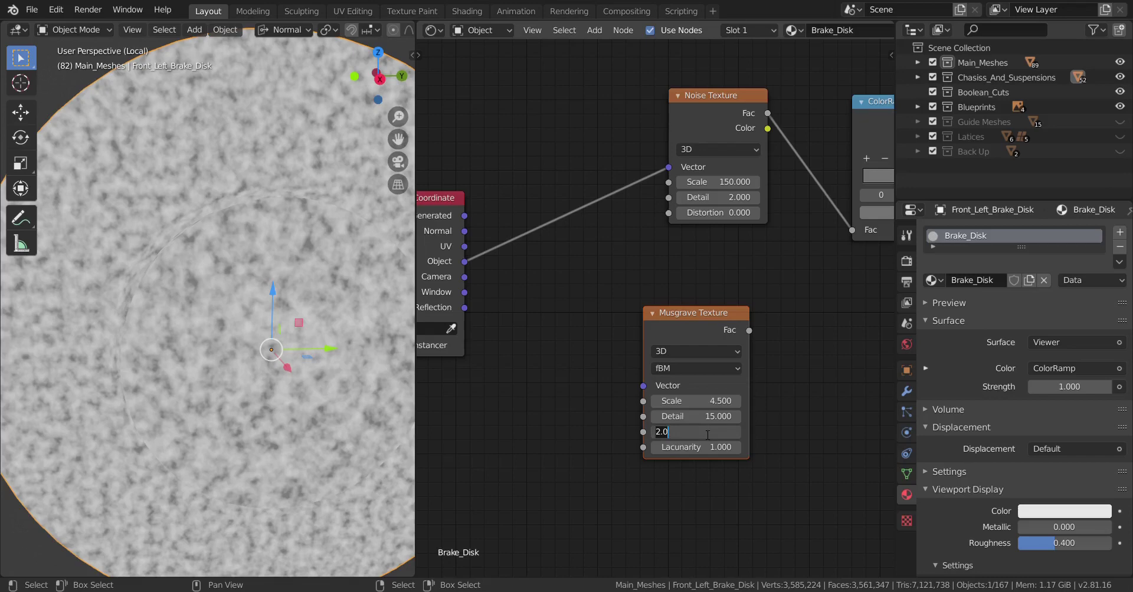
key("Return")
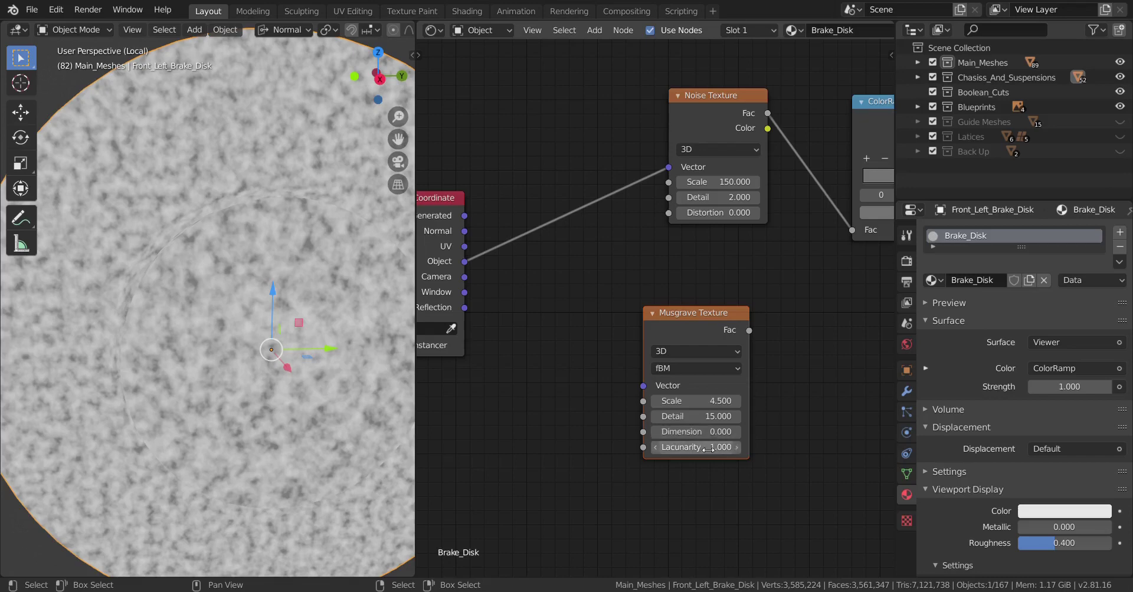
double_click(704, 452)
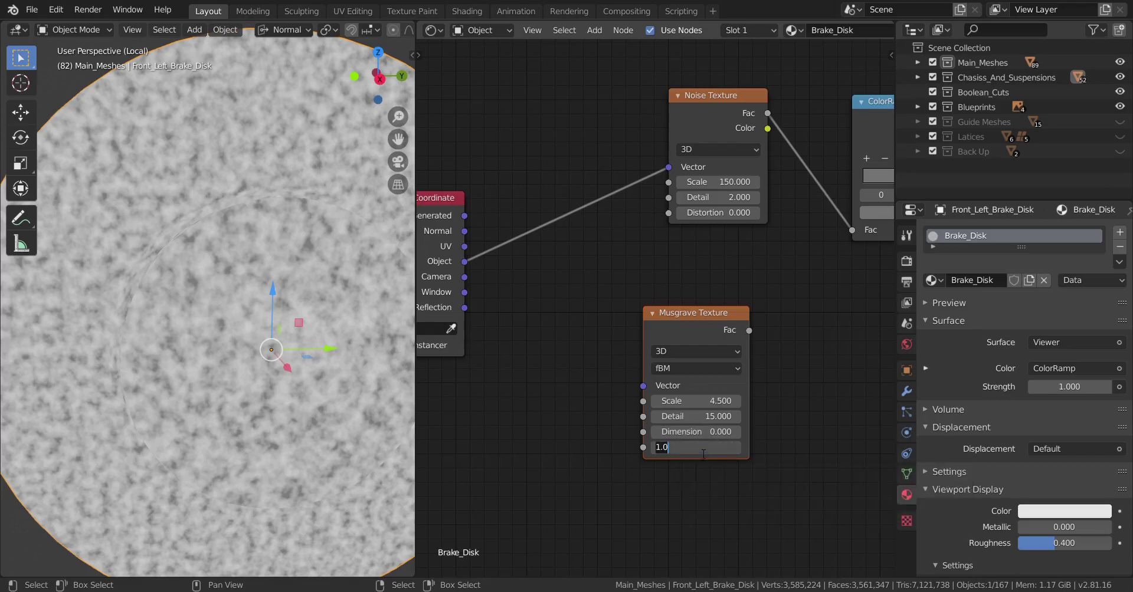
type("2.8")
key("Return")
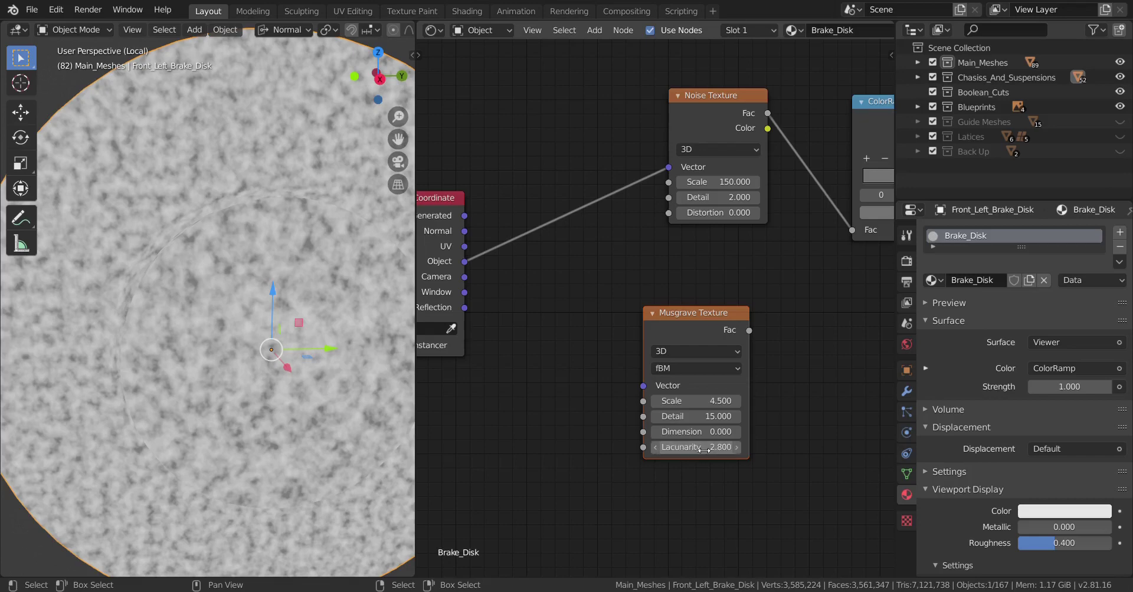
- Link the Texture Coordinate's Object output to the Musgrave Texture's Vector input and place a duplicate of the ColorRamp beside the Musgrave node
left_click_drag(466, 265, 647, 390)
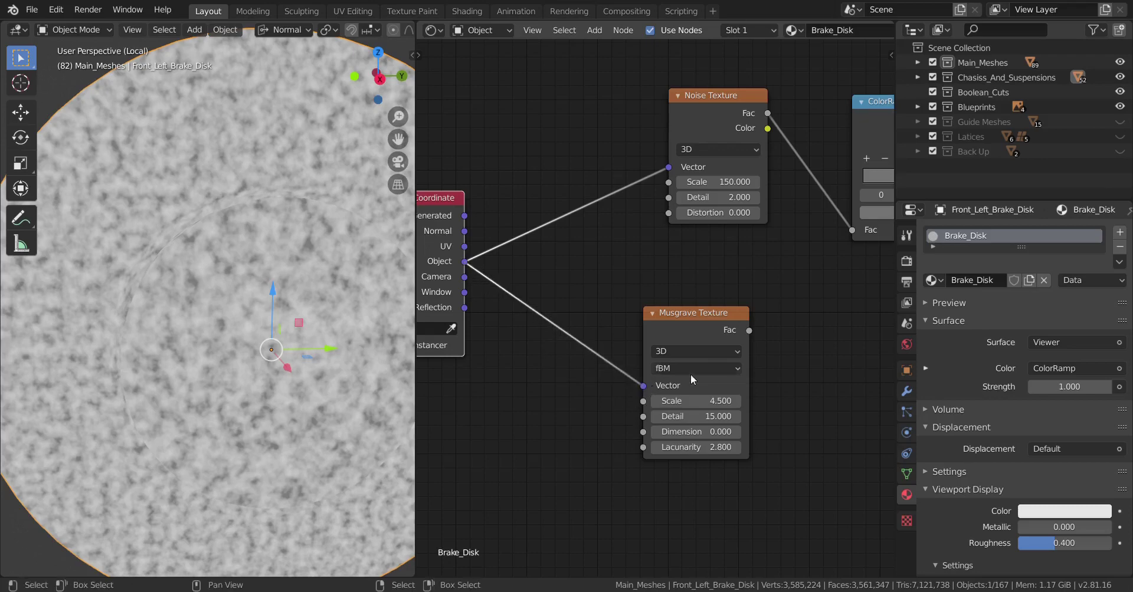
middle_click_drag(691, 375, 639, 386)
scroll(640, 386, "down", 2)
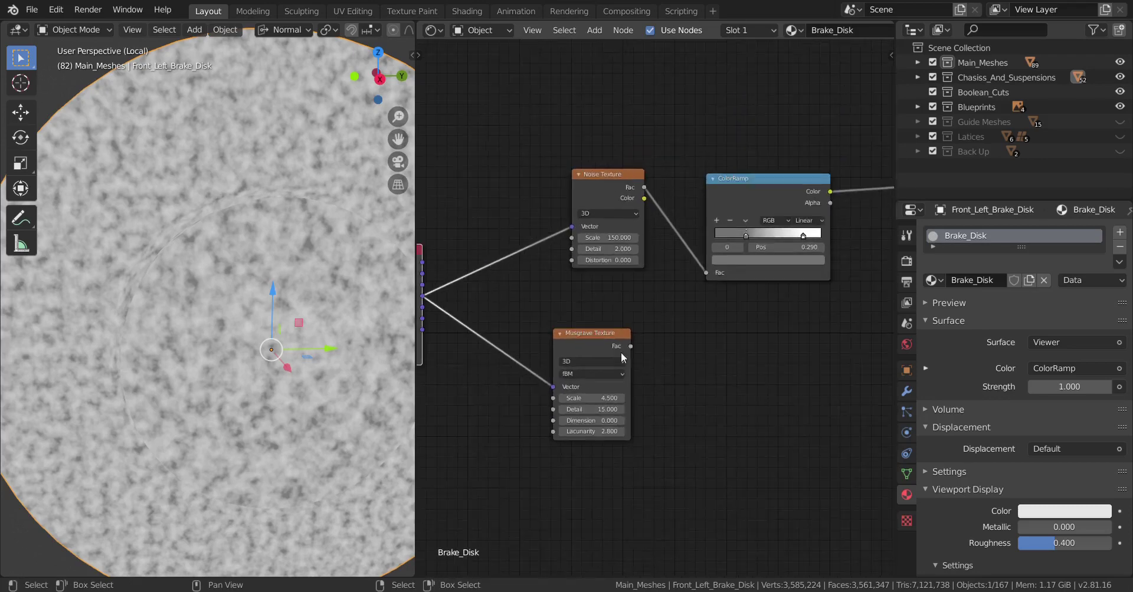
left_click_drag(756, 244, 762, 250)
key("shift+d")
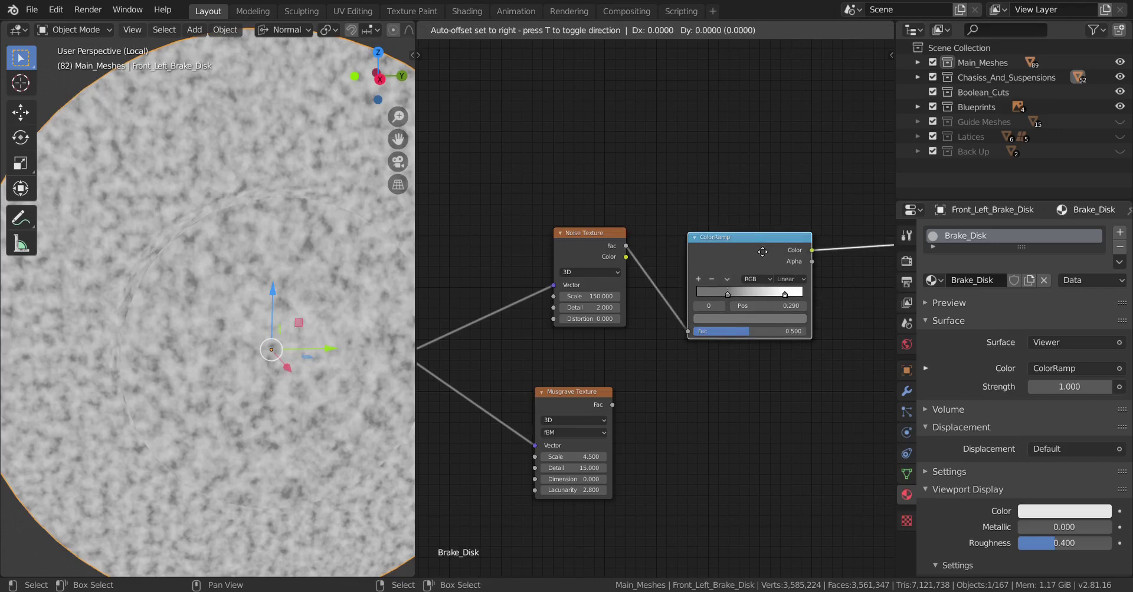
left_click(736, 407)
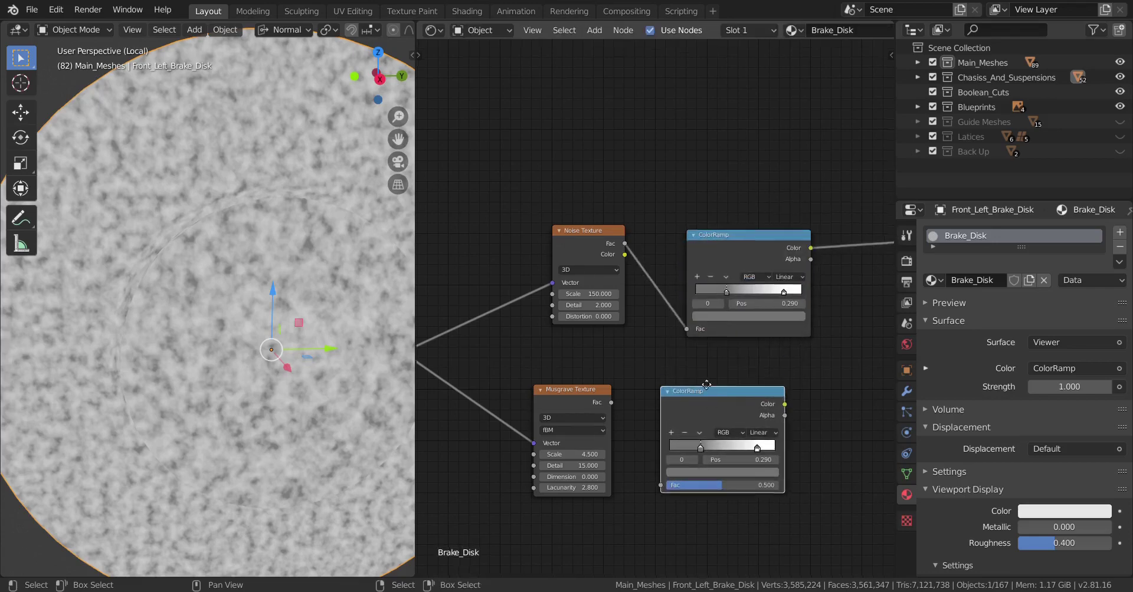
- Move the duplicated ColorRamp's dark stop to position 0 and its white stop to position 0.185
scroll(708, 353, "up", 4)
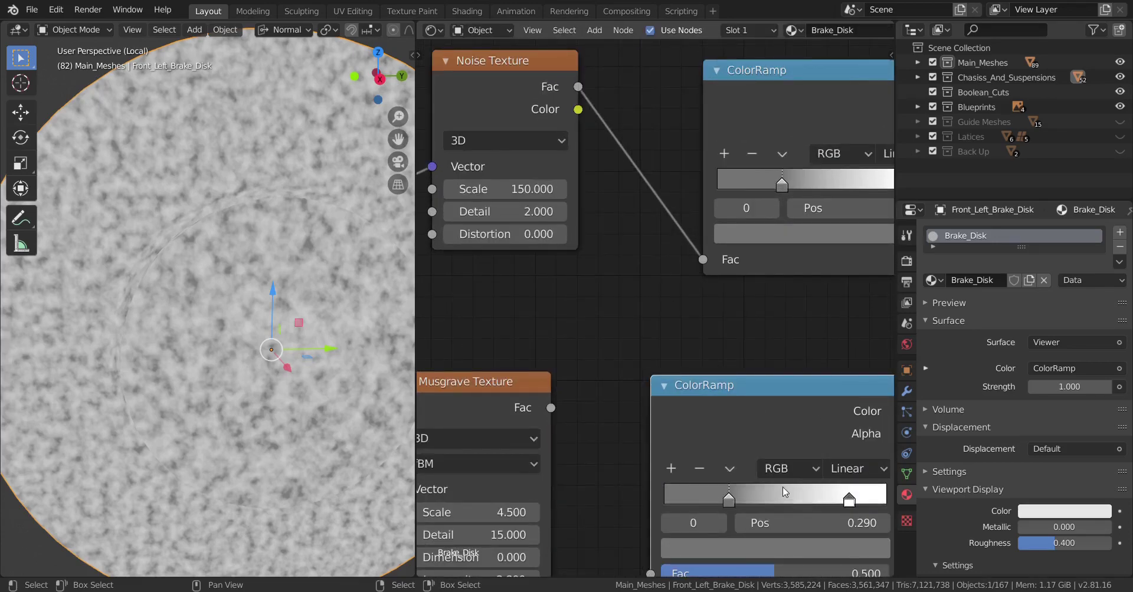
left_click_drag(783, 486, 700, 498)
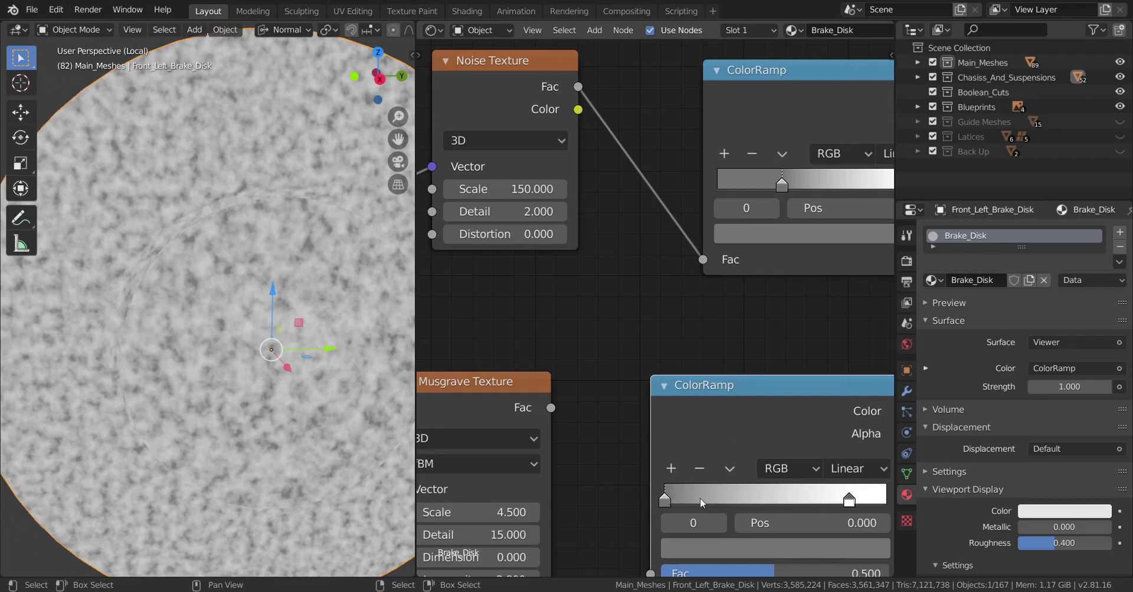
left_click_drag(849, 501, 704, 485)
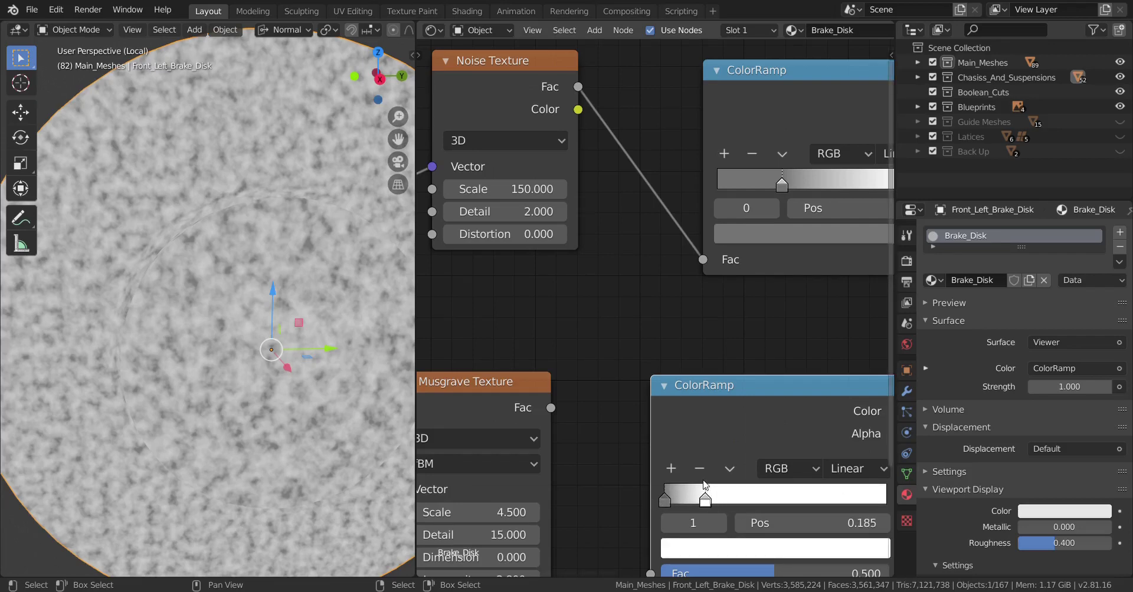
- Darken the duplicated ColorRamp's white stop to a light grey
middle_click_drag(704, 485, 691, 399)
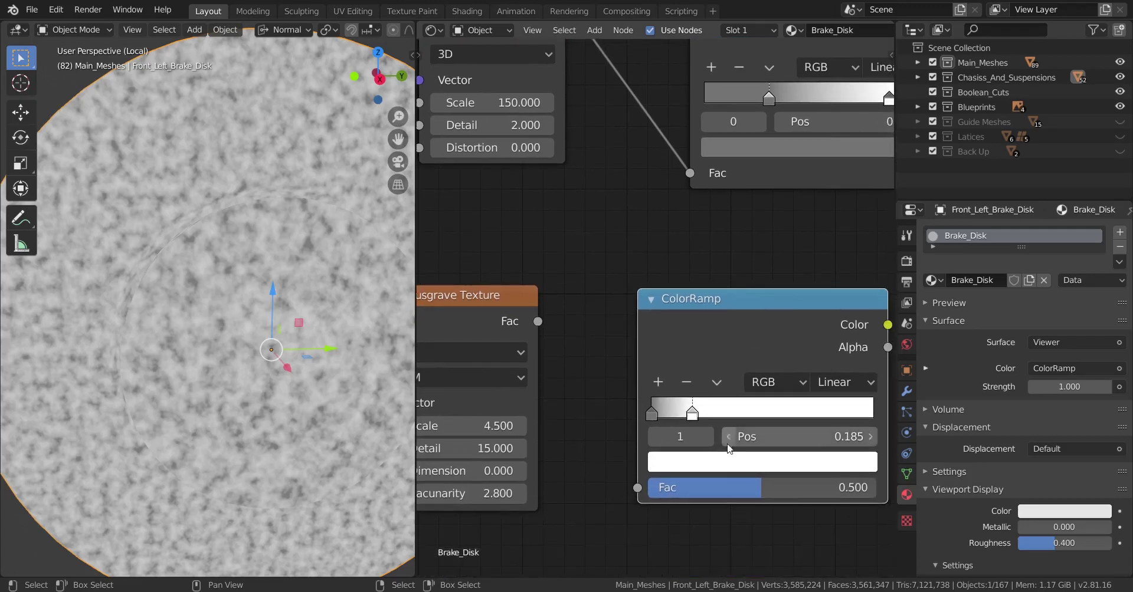
left_click(726, 459)
scroll(740, 254, "down", 8)
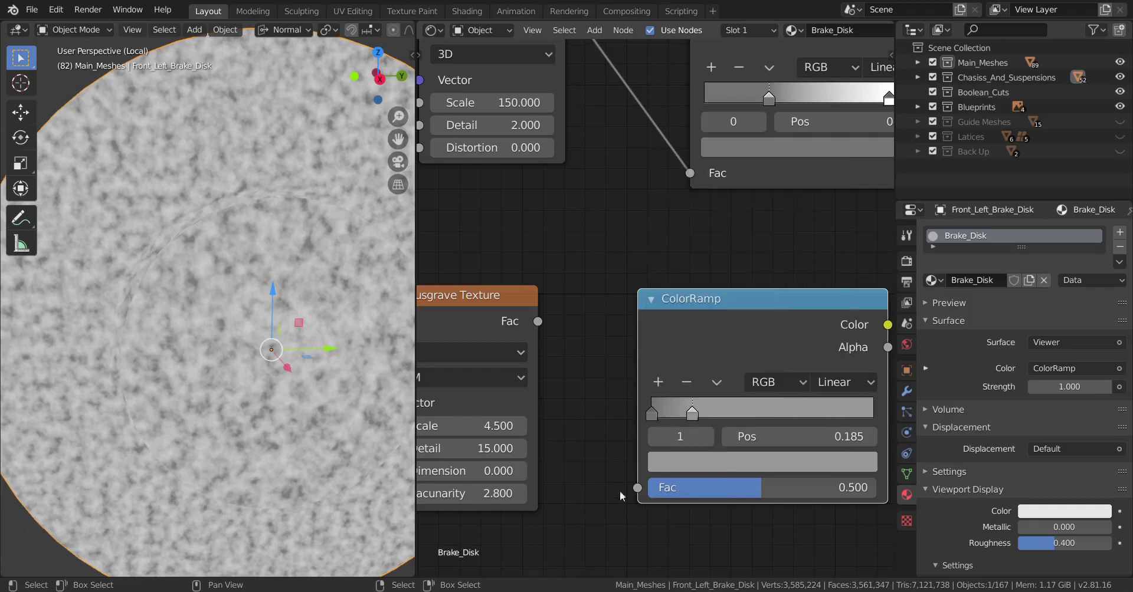
left_click(723, 458)
scroll(757, 301, "up", 1)
scroll(756, 296, "up", 2)
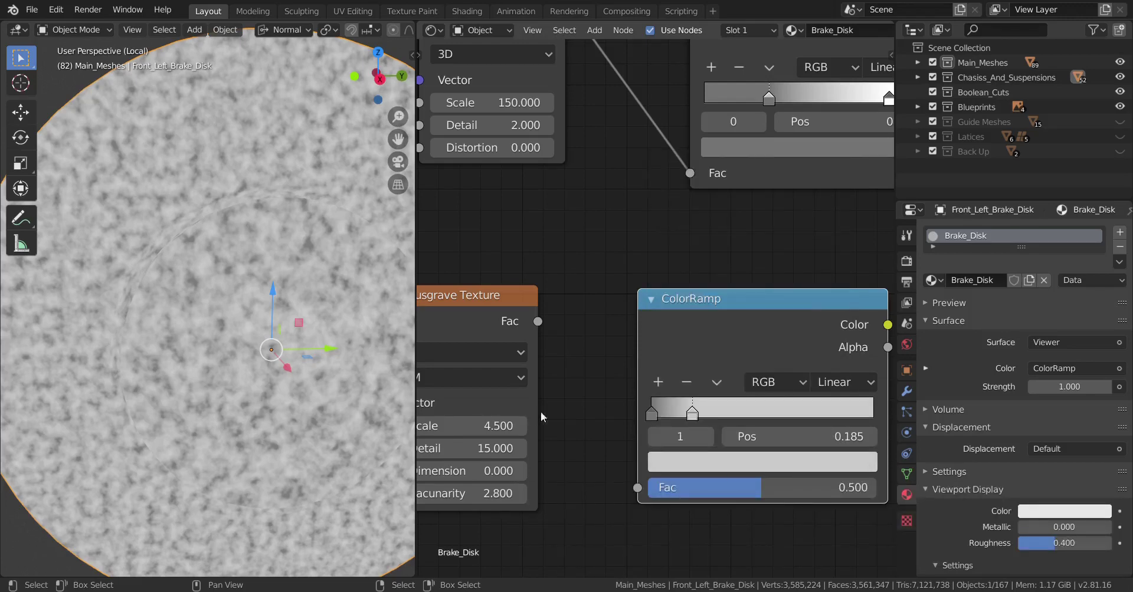
- Lighten the duplicated ColorRamp's dark stop at position 0 to a medium grey
left_click(651, 411)
left_click(670, 466)
scroll(710, 296, "up", 3)
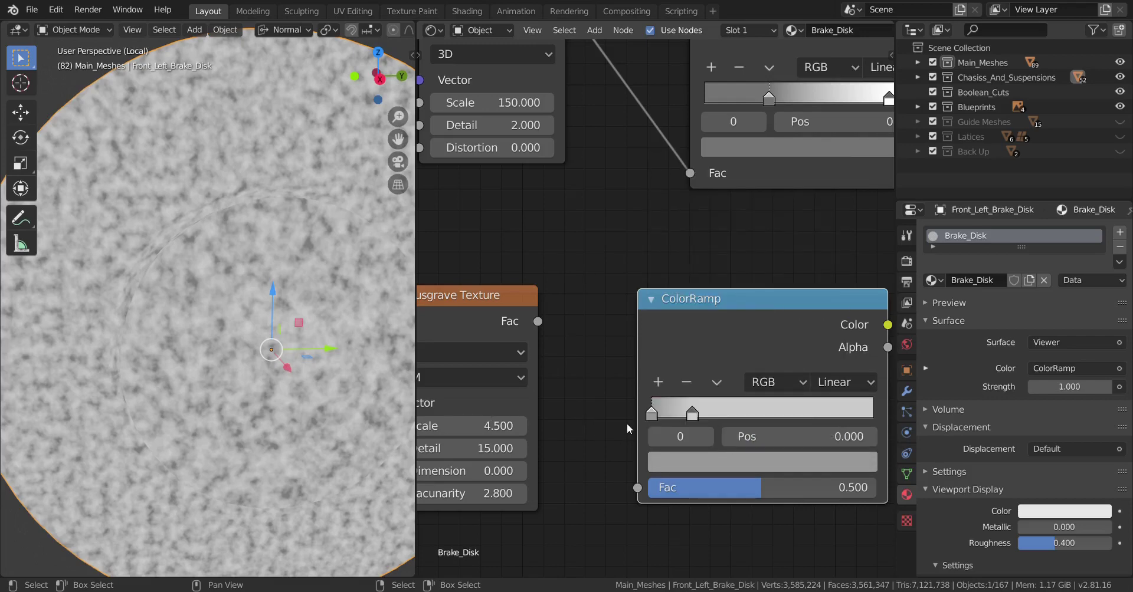
- Connect the Musgrave Texture's Fac output to the second ColorRamp's Fac input and preview that ColorRamp on the disk
scroll(627, 423, "down", 2)
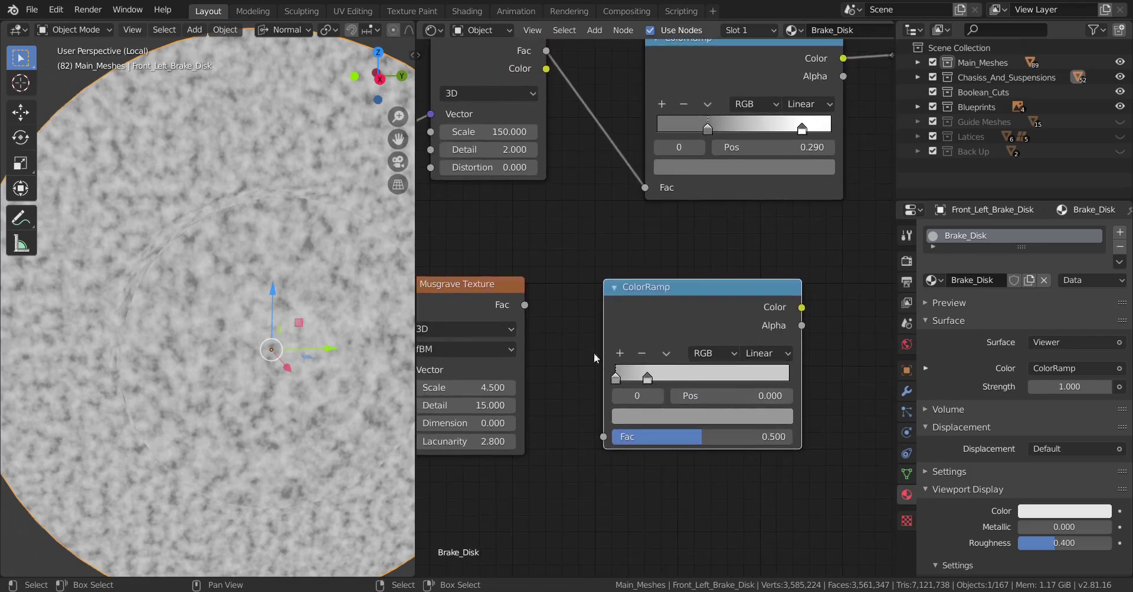
left_click_drag(525, 305, 605, 436)
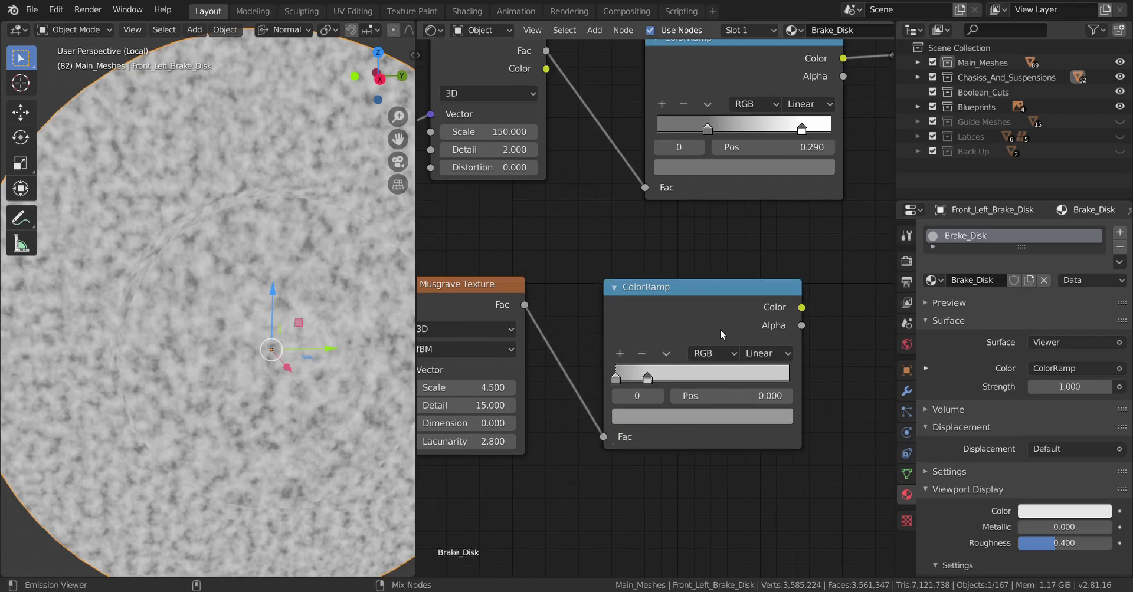
left_click(725, 318, "ctrl+shift")
middle_click_drag(283, 342, 318, 338)
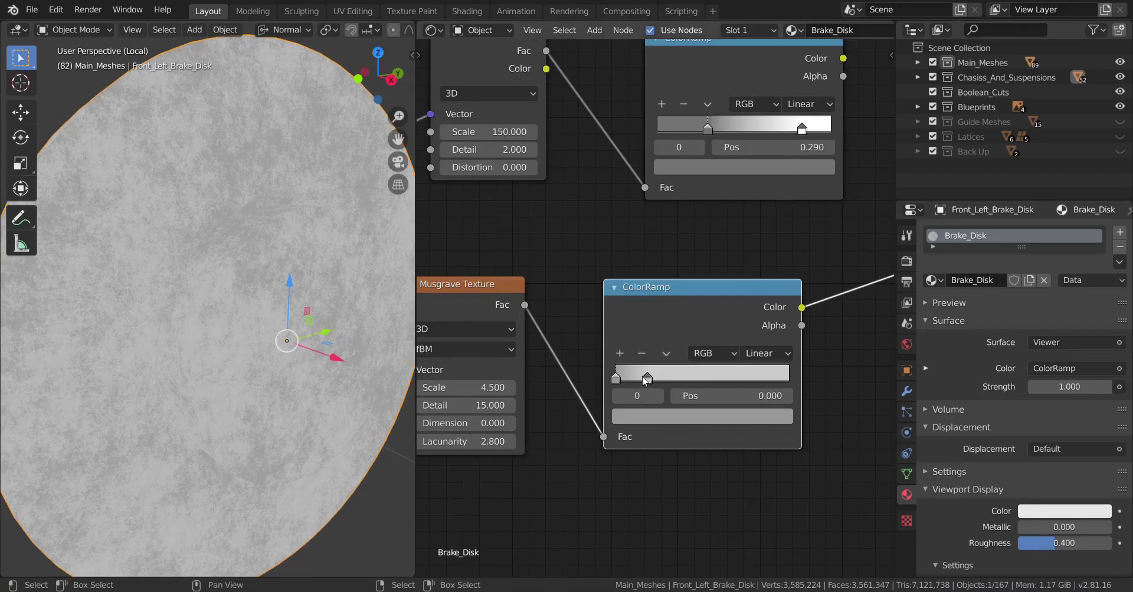
- Duplicate the Musgrave branch's ColorRamp and place the copy below it
mouse_move(644, 376)
left_mouse_down()
mouse_move(633, 367)
mouse_move(645, 360)
left_mouse_up()
scroll(735, 374, "down", 4)
middle_click_drag(736, 374, 778, 323)
scroll(723, 376, "down", 2)
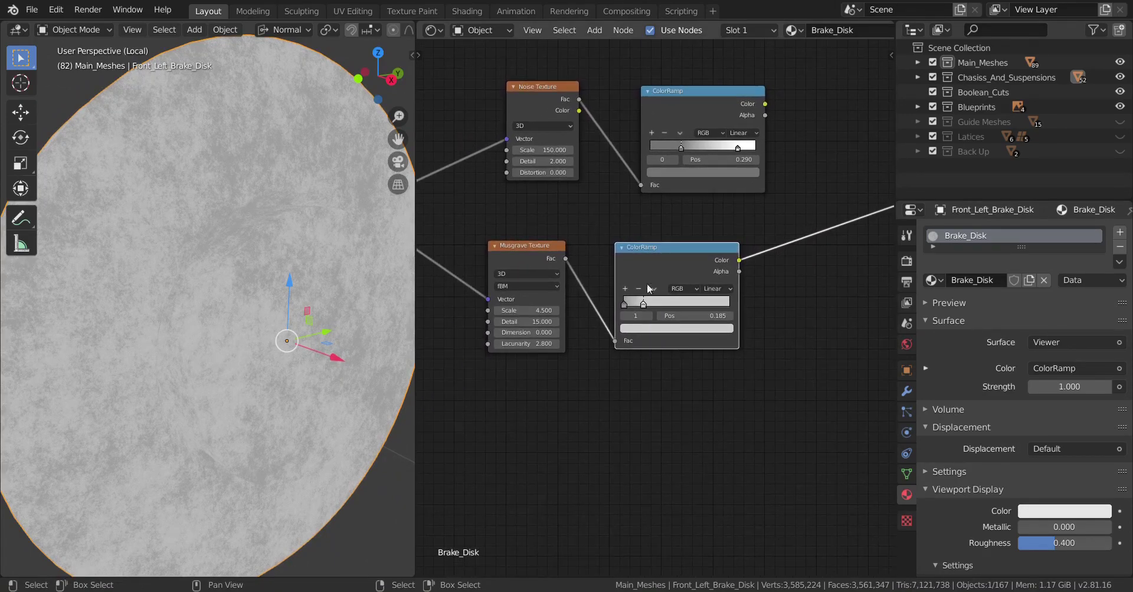
key("shift+d")
left_click(670, 453)
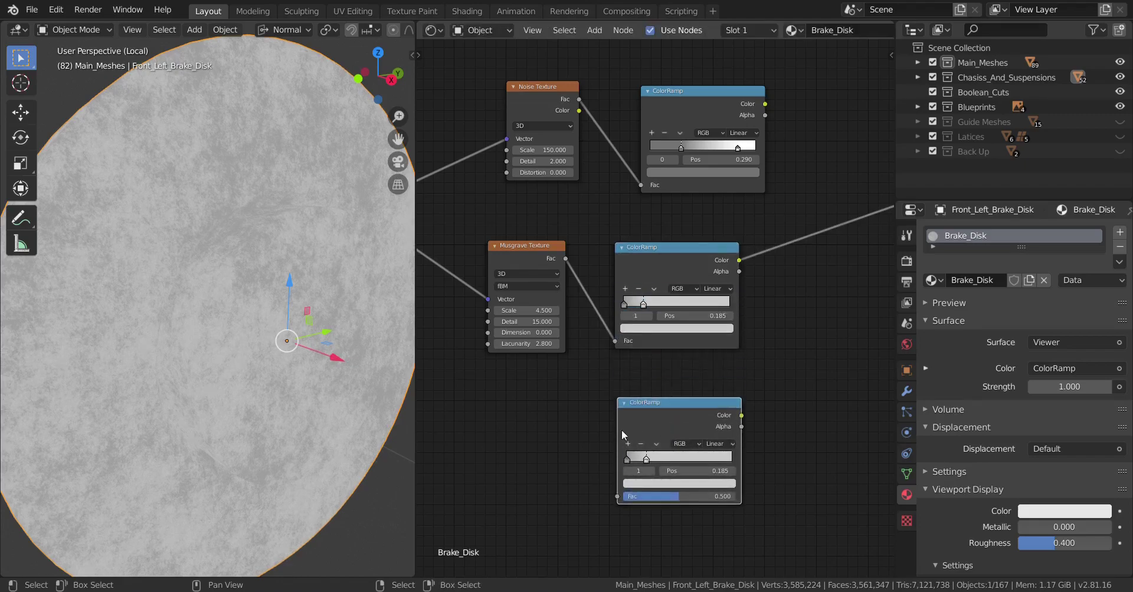
- Duplicate the Noise Texture beside the third ColorRamp and link the Texture Coordinate's Object output to the copy's Vector input
scroll(657, 394, "up", 2)
scroll(617, 317, "down", 1)
middle_click_drag(617, 317, 636, 375)
left_click(582, 122)
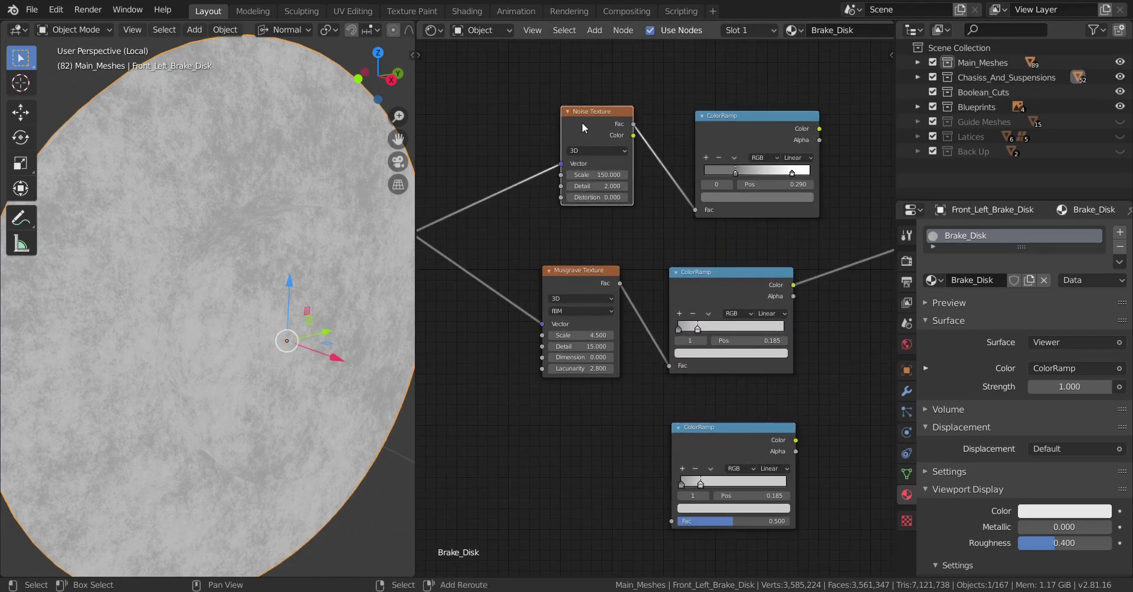
key("shift+d")
left_click(582, 448)
middle_click_drag(580, 447, 640, 377)
scroll(640, 377, "down", 1)
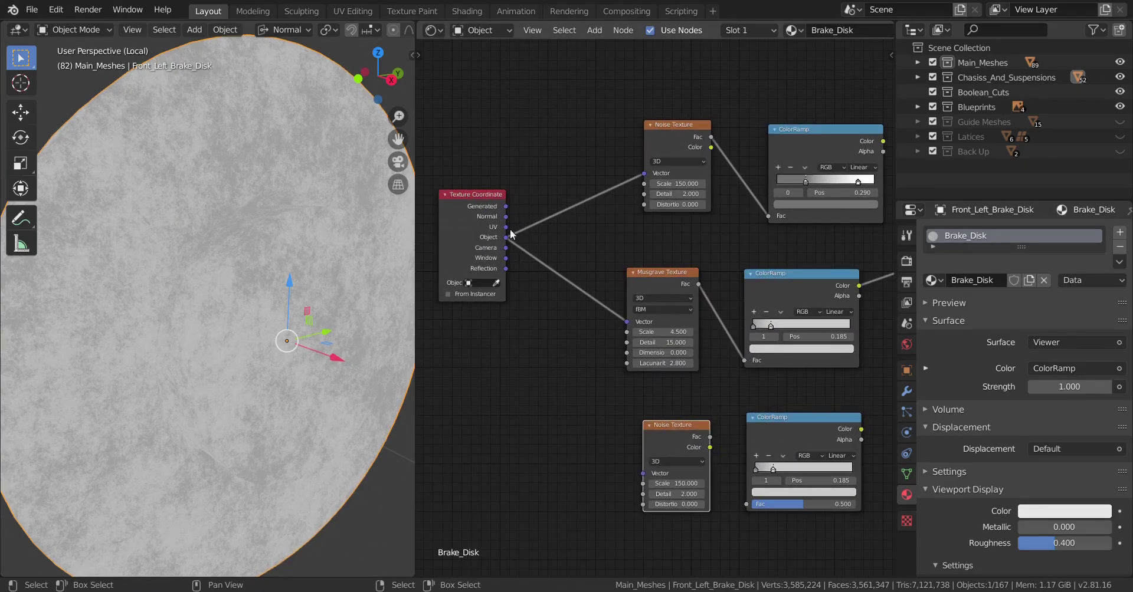
left_click_drag(508, 248, 643, 473)
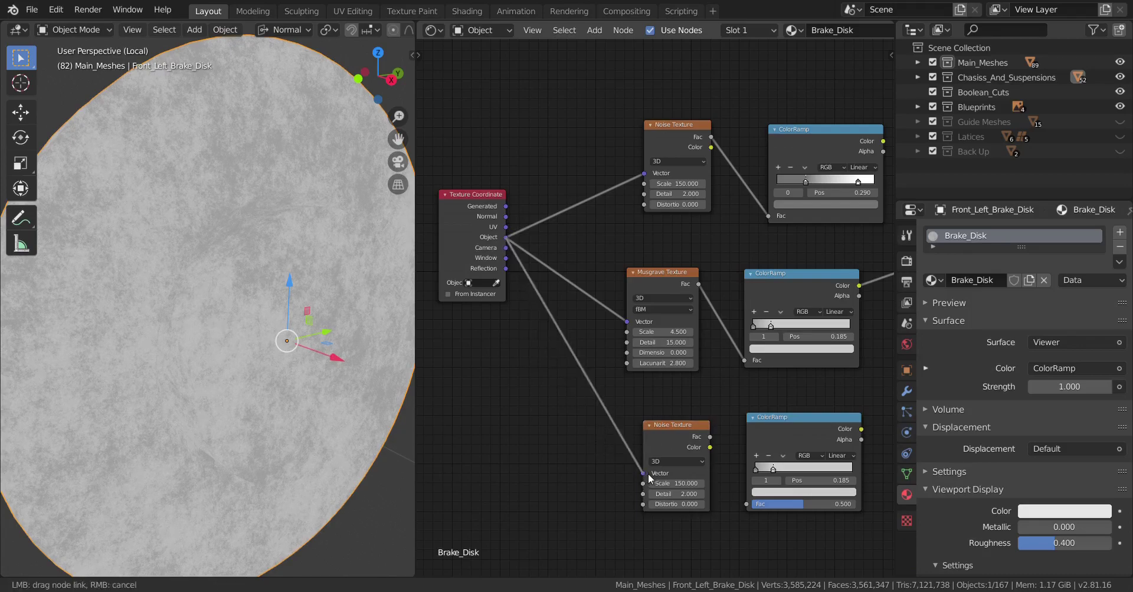
- Set the duplicated Noise Texture's scale to 1000 and its detail to 1
scroll(670, 384, "up", 2)
scroll(669, 384, "up", 1)
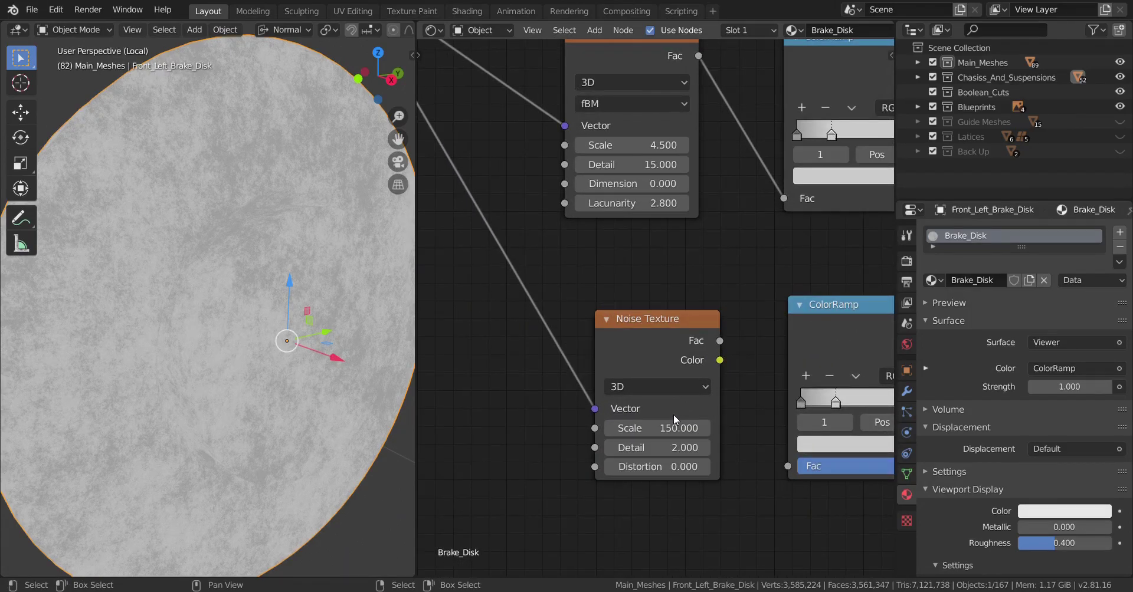
left_click(669, 431)
type("1000")
key("Return")
scroll(569, 423, "down", 1)
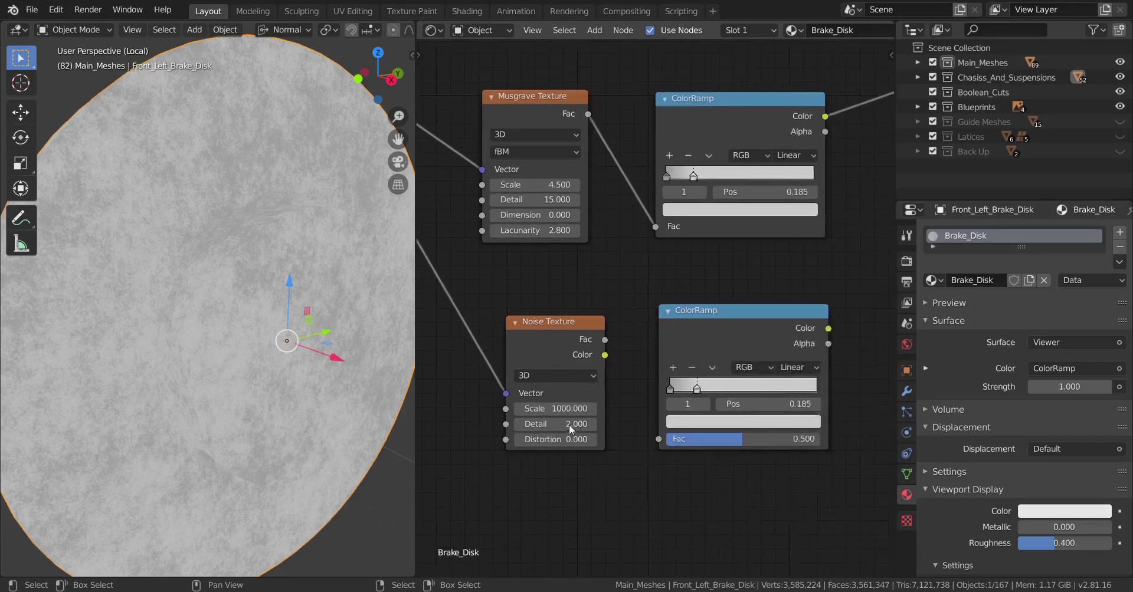
middle_click_drag(568, 424, 565, 426)
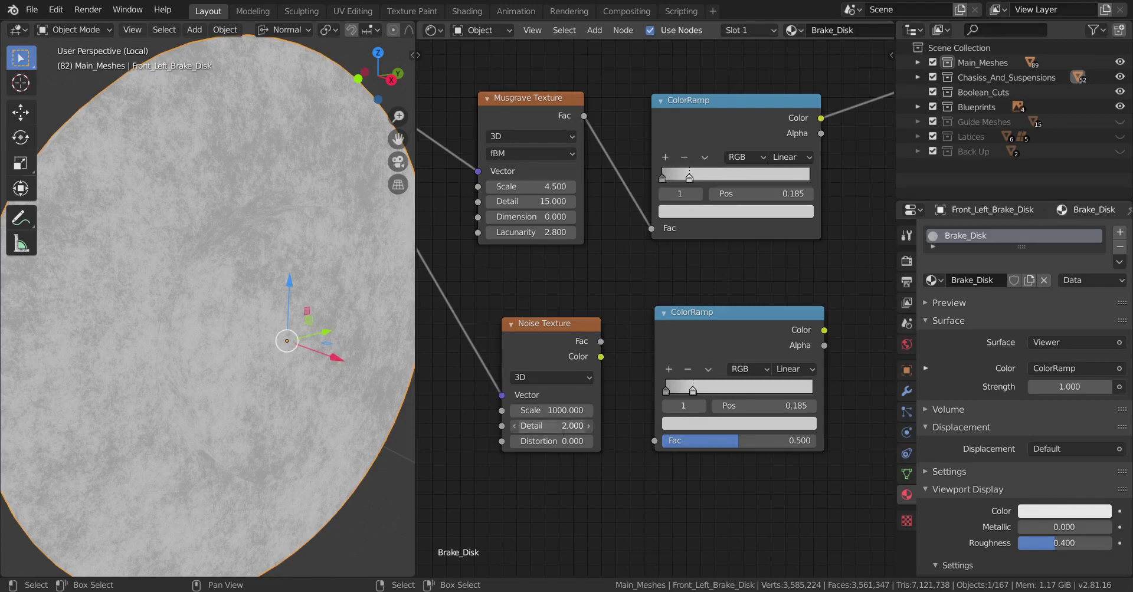
left_click(564, 426)
type("1")
key("Return")
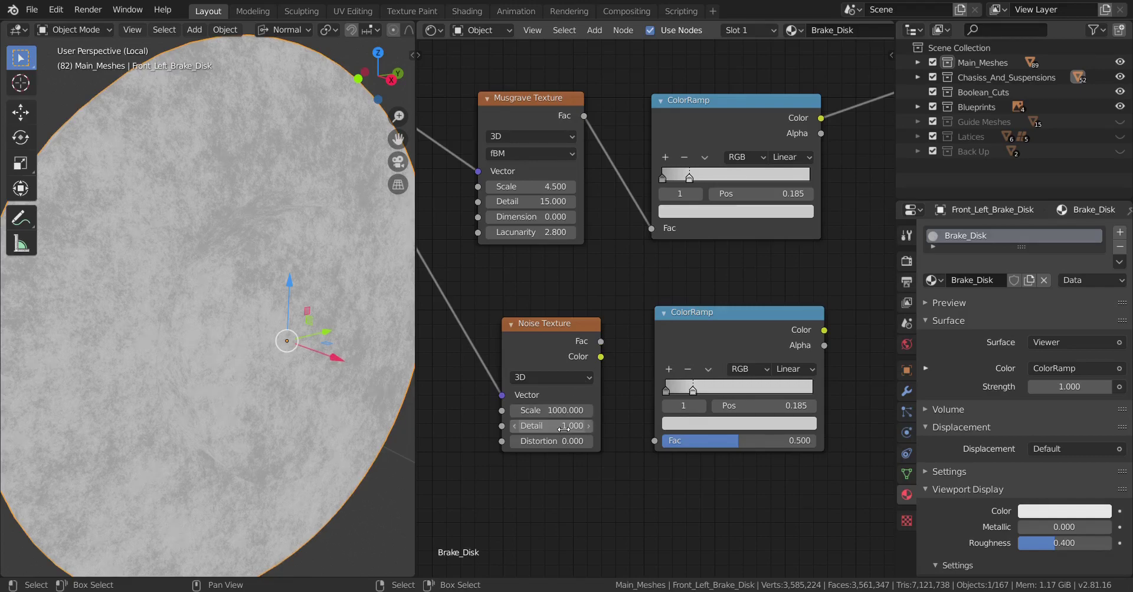
- Set the detail of the original Noise Texture, scale 150, to 1
scroll(564, 290, "down", 2)
middle_click_drag(557, 278, 577, 386)
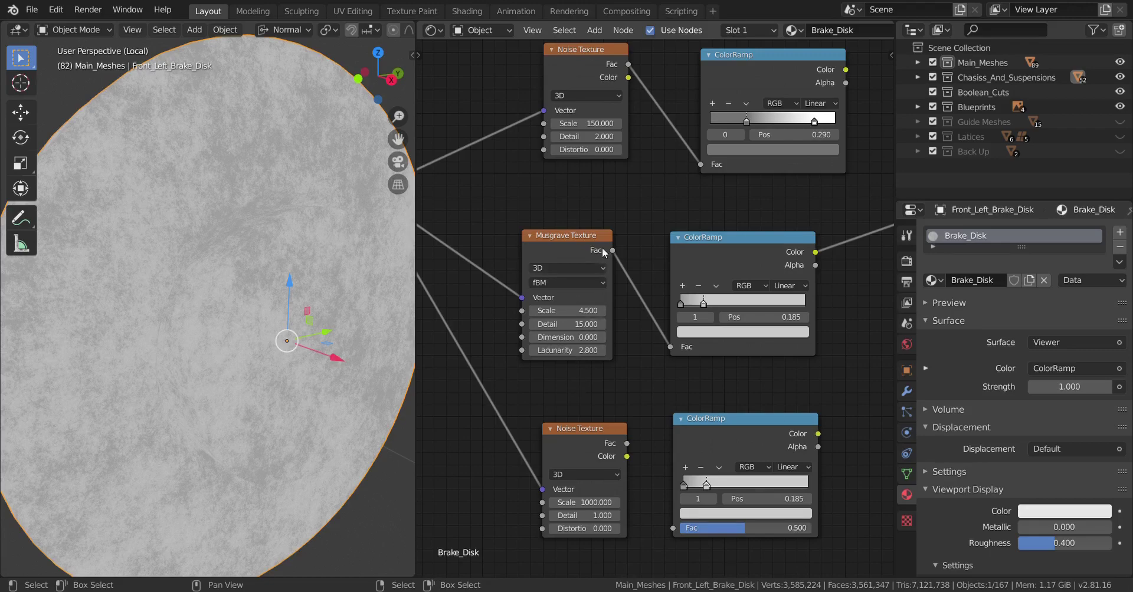
middle_click_drag(603, 251, 642, 363)
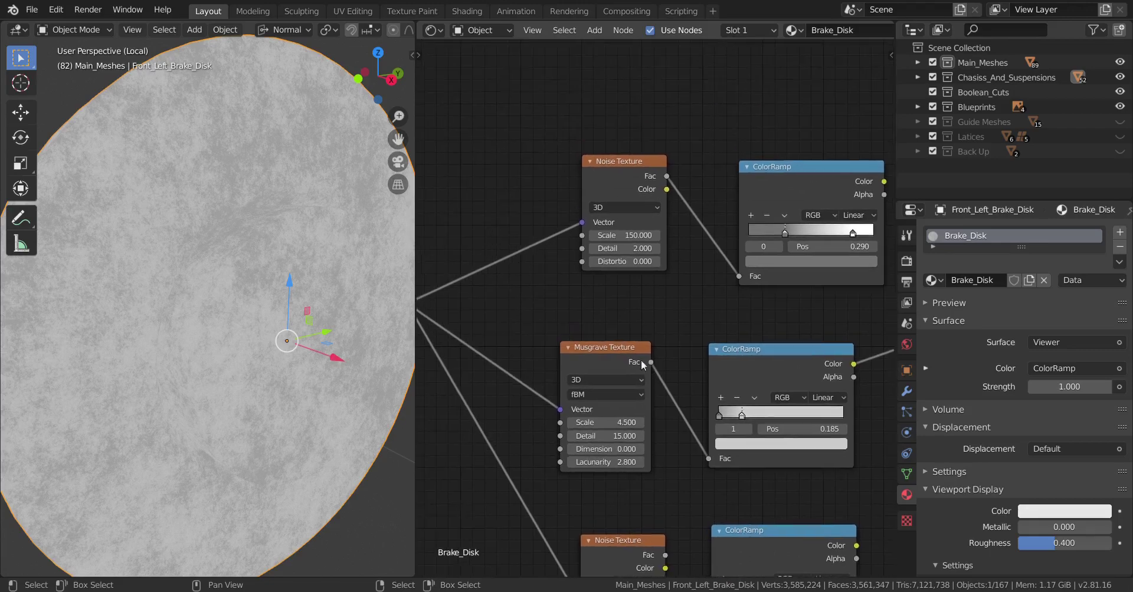
left_click(641, 250)
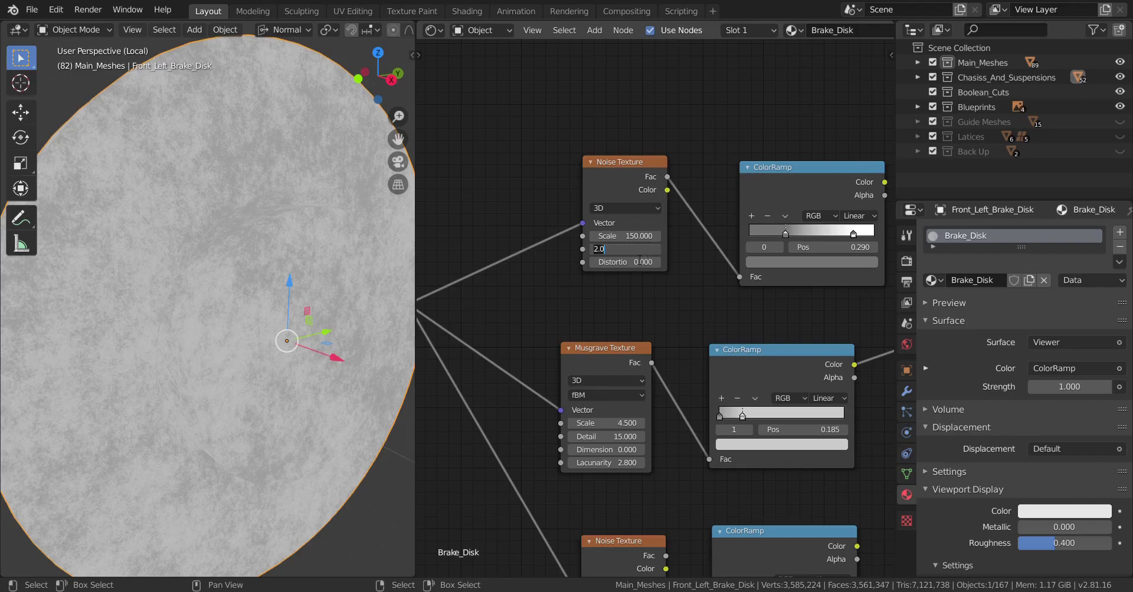
key("Return")
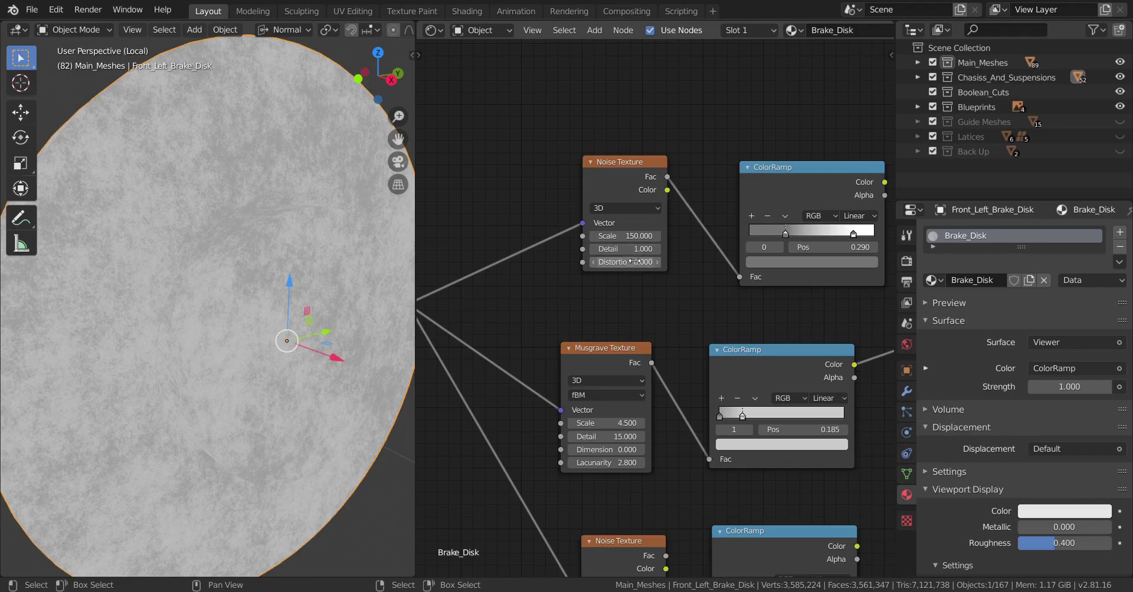
- Set the distortion of the Noise Texture with scale 150 to 2 and preview its output on the disk
left_click(625, 262)
type("2")
key("Return")
left_click(621, 163, "ctrl+shift")
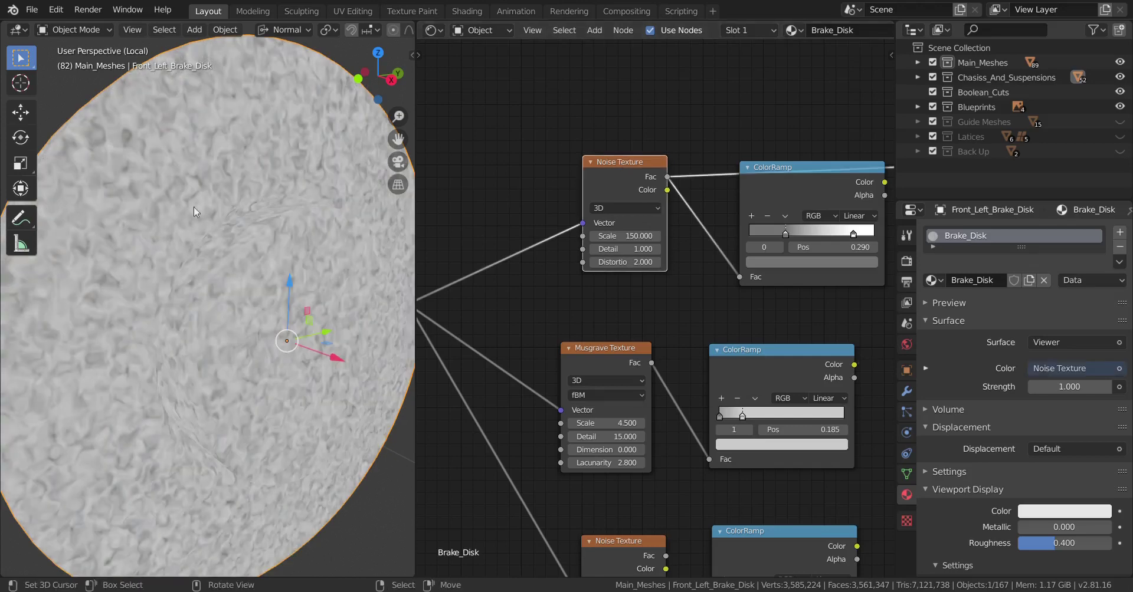
middle_click_drag(241, 229, 212, 218)
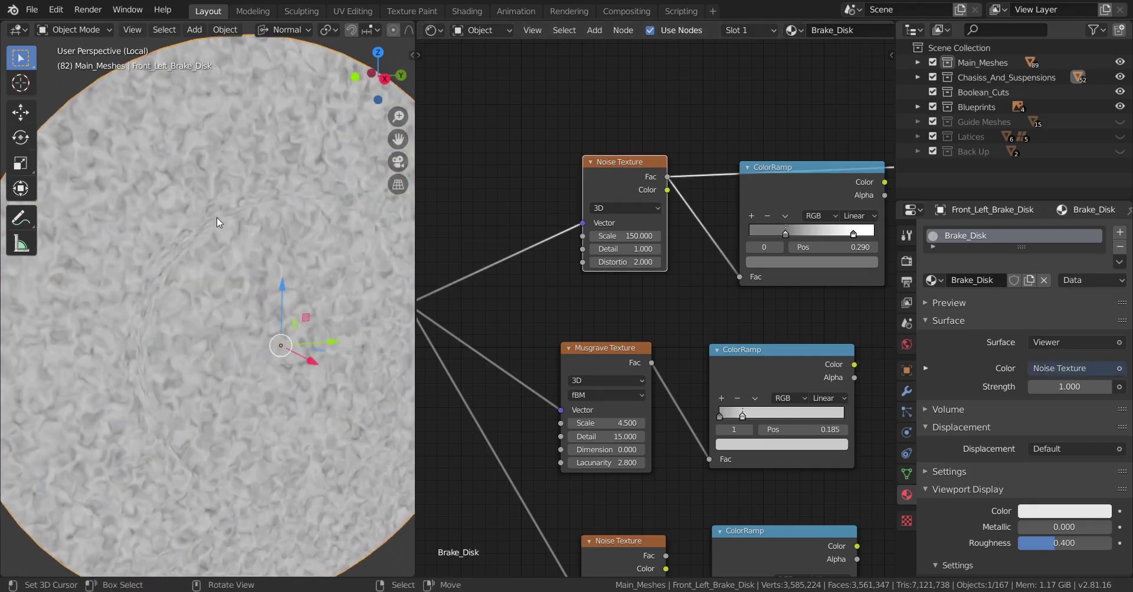
scroll(355, 294, "down", 4)
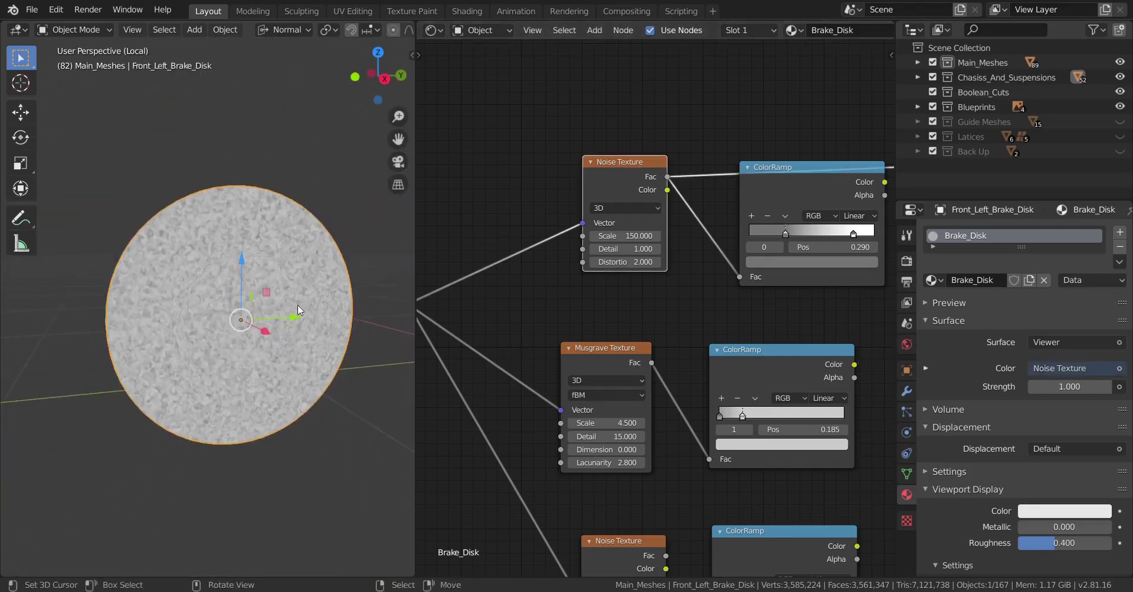
scroll(297, 306, "up", 4)
- Preview the output of the Noise Texture with scale 1000 on the disk and inspect its grain up close
middle_click_drag(618, 370, 560, 236)
scroll(640, 452, "up", 2)
middle_click_drag(641, 452, 635, 409)
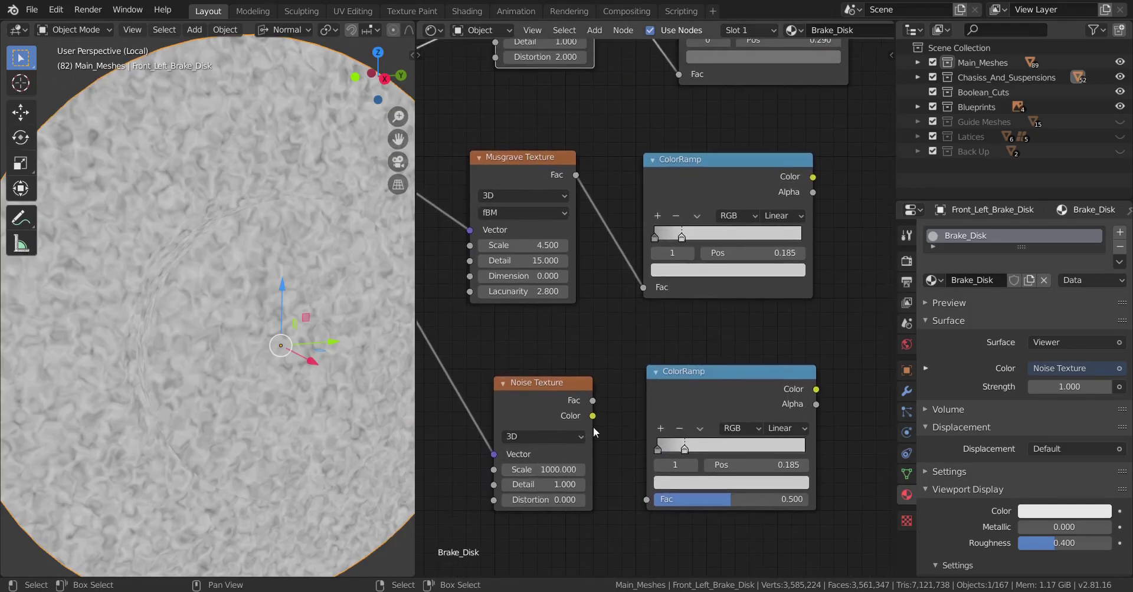
left_click(545, 398, "ctrl+shift")
middle_click_drag(246, 402, 292, 412)
scroll(292, 411, "up", 2)
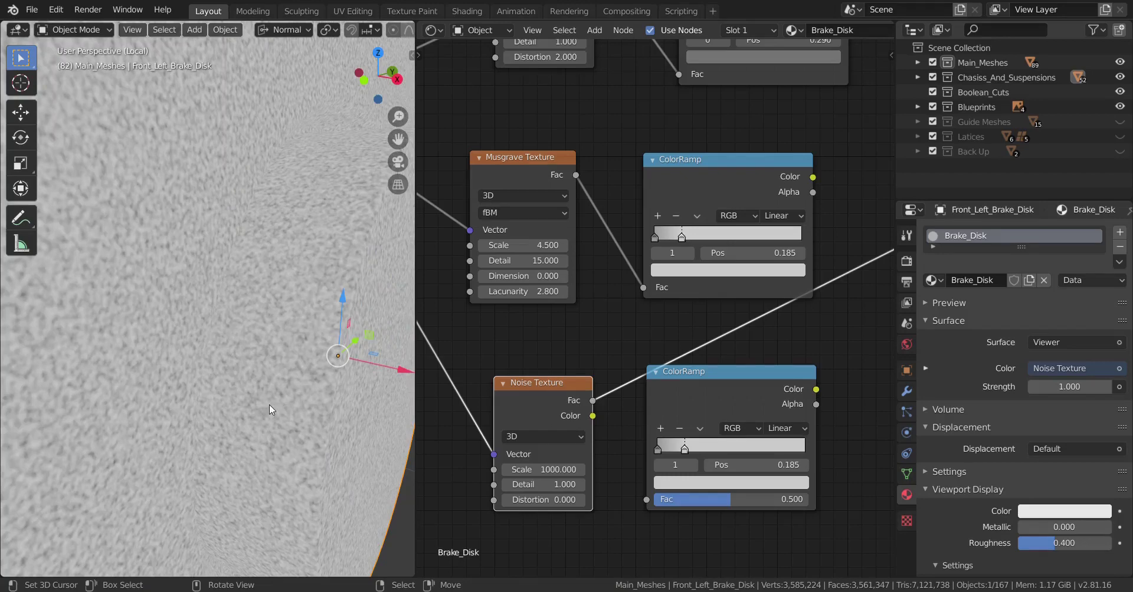
- Link the scale-1000 Noise Texture's Fac output to the lowest ColorRamp and move the ramp's stops to 0.301 and 0.786
middle_click_drag(595, 428, 558, 393)
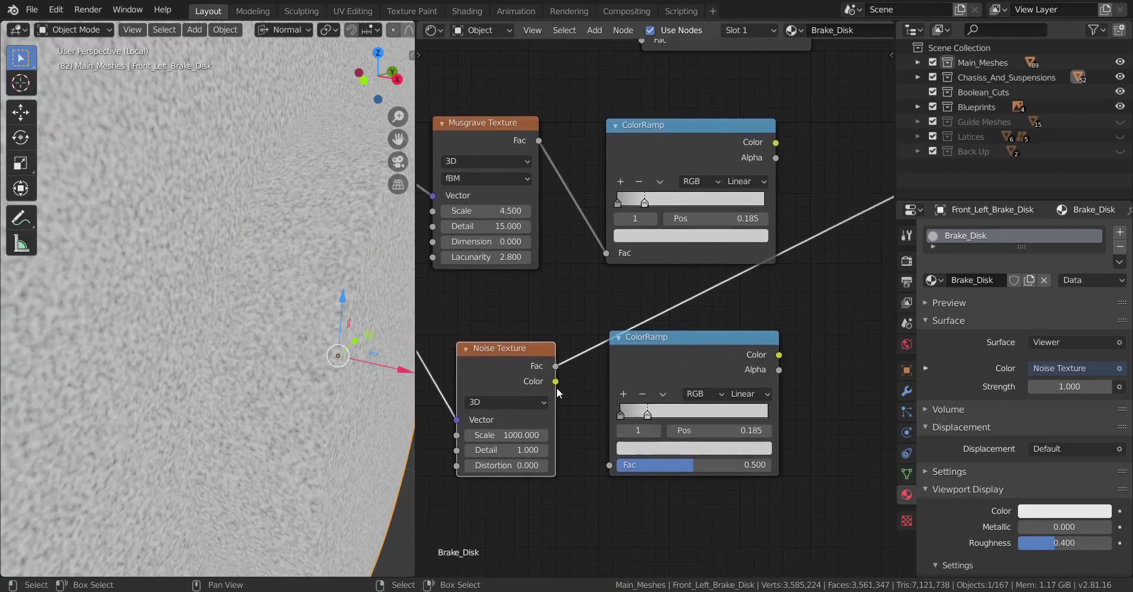
left_click_drag(555, 382, 608, 465)
middle_click_drag(608, 465, 620, 403)
scroll(619, 398, "up", 2)
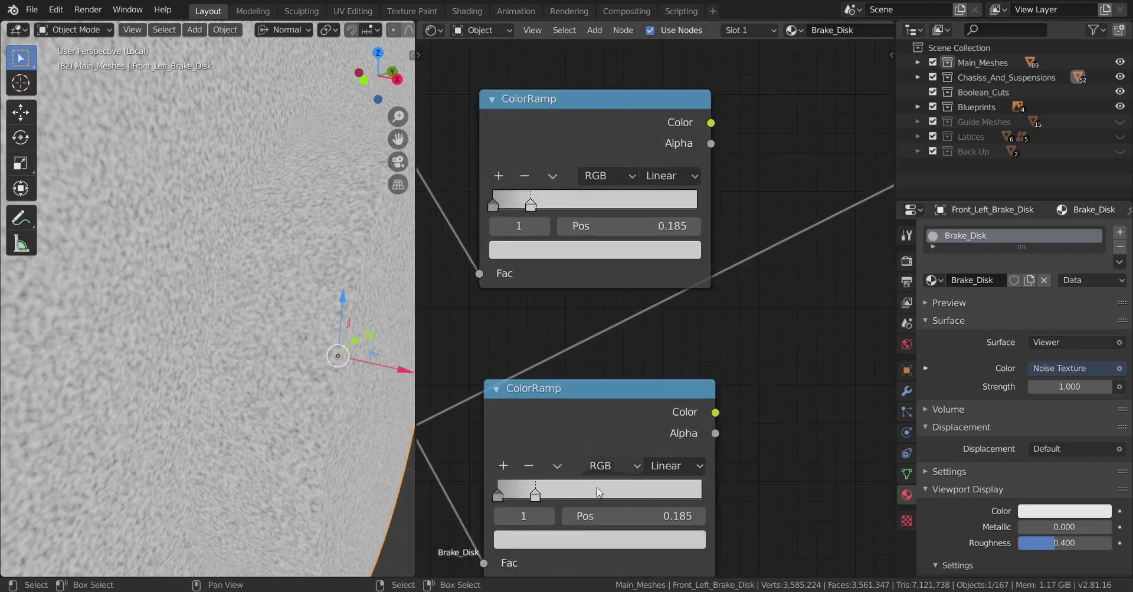
left_click_drag(536, 497, 669, 488)
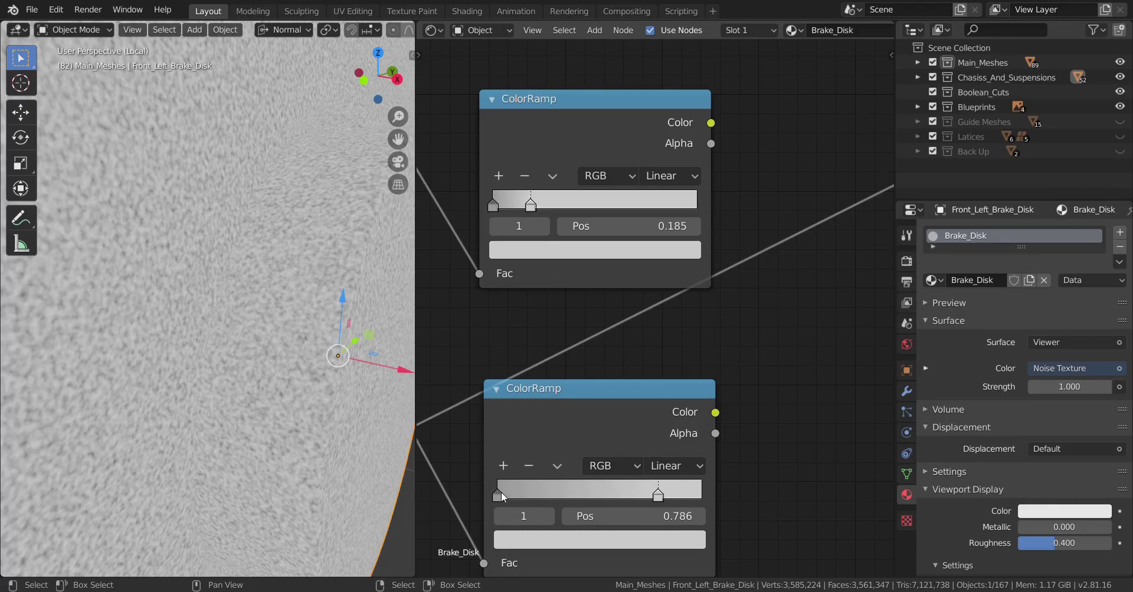
left_click_drag(501, 491, 566, 478)
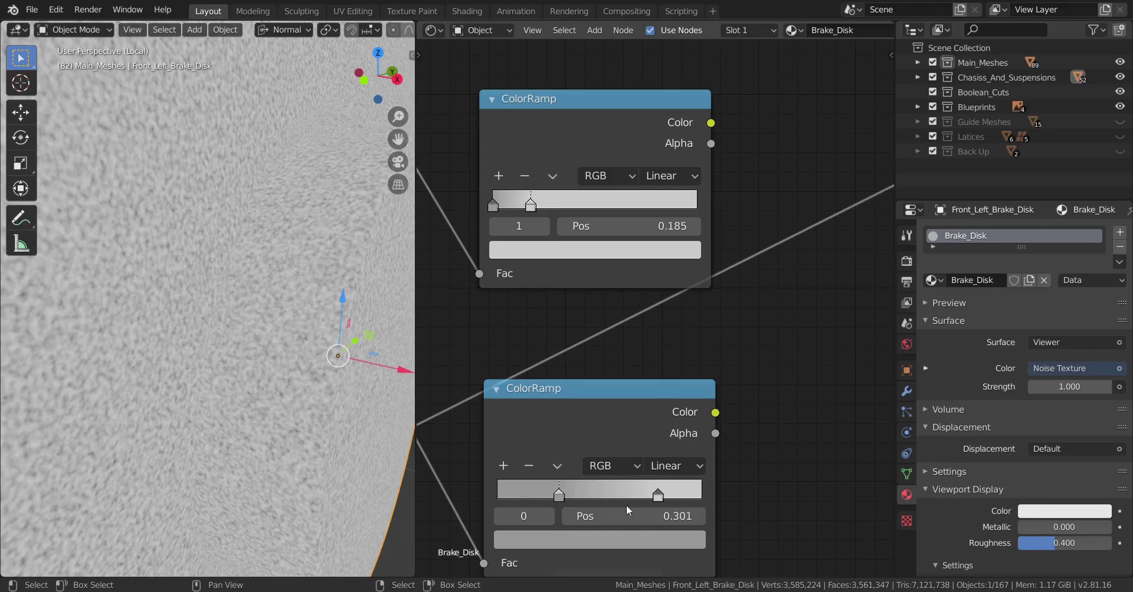
- Preview the lowest ColorRamp's output on the brake disk
scroll(600, 472, "down", 4)
middle_click_drag(611, 398, 627, 424)
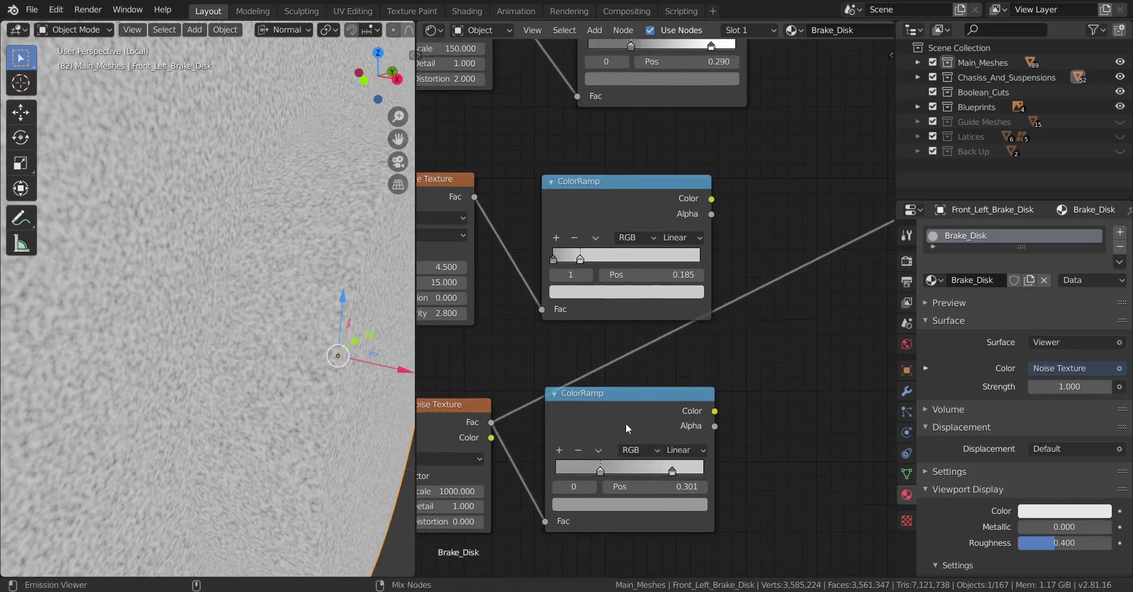
left_click(626, 423, "ctrl+shift")
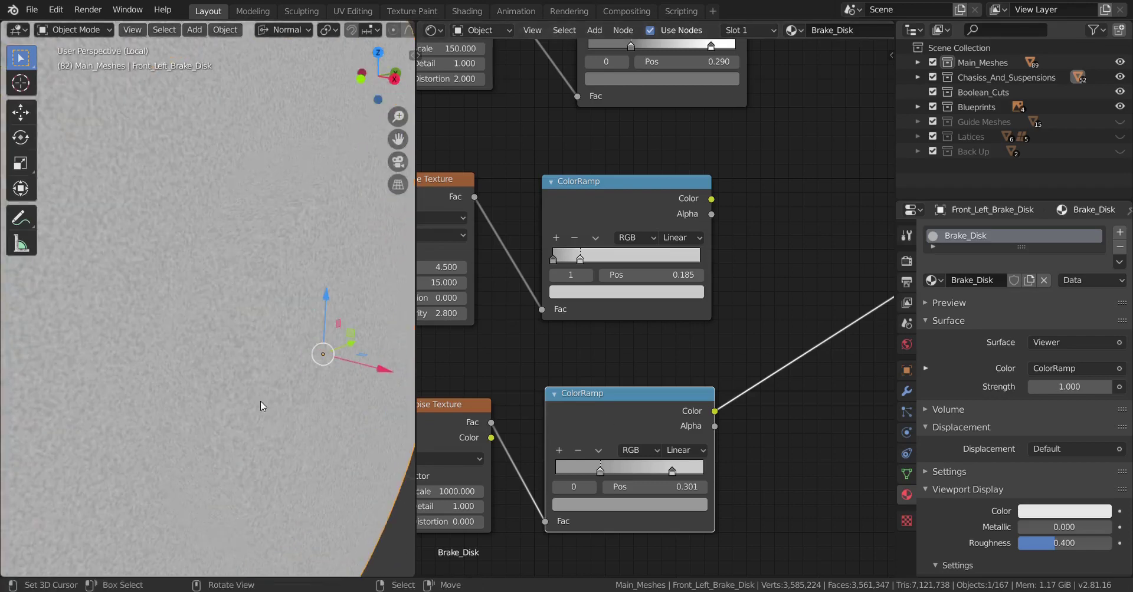
- Add a MixRGB node beside the ColorRamps and set its blending mode to Soft Light
middle_click_drag(687, 427, 614, 432)
middle_click_drag(704, 423, 662, 426)
scroll(685, 399, "down", 2)
key("shift+a")
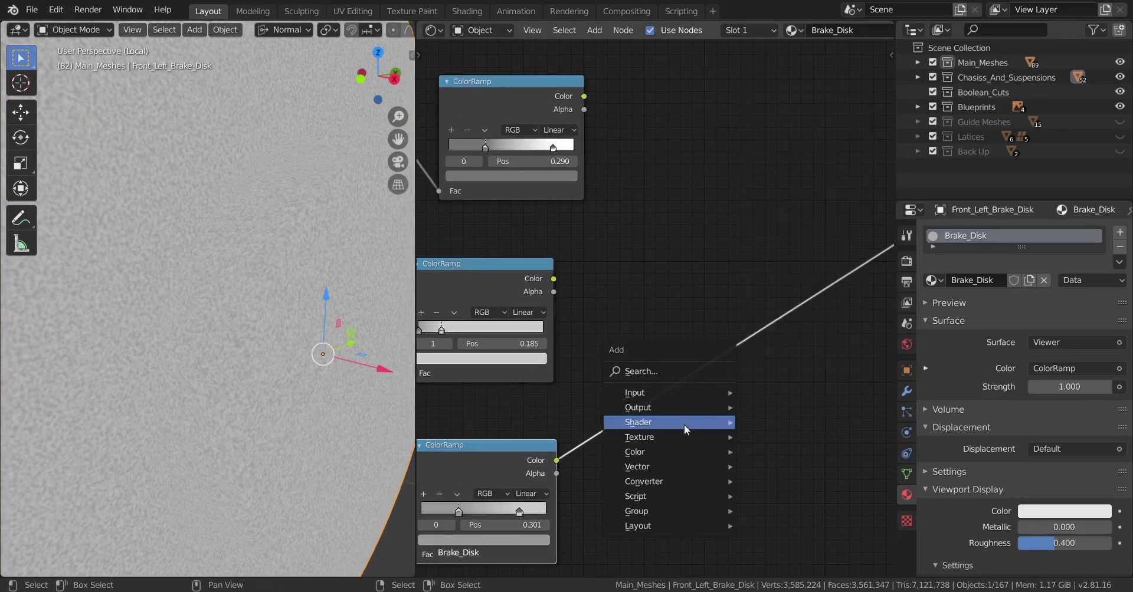
mouse_move(665, 472)
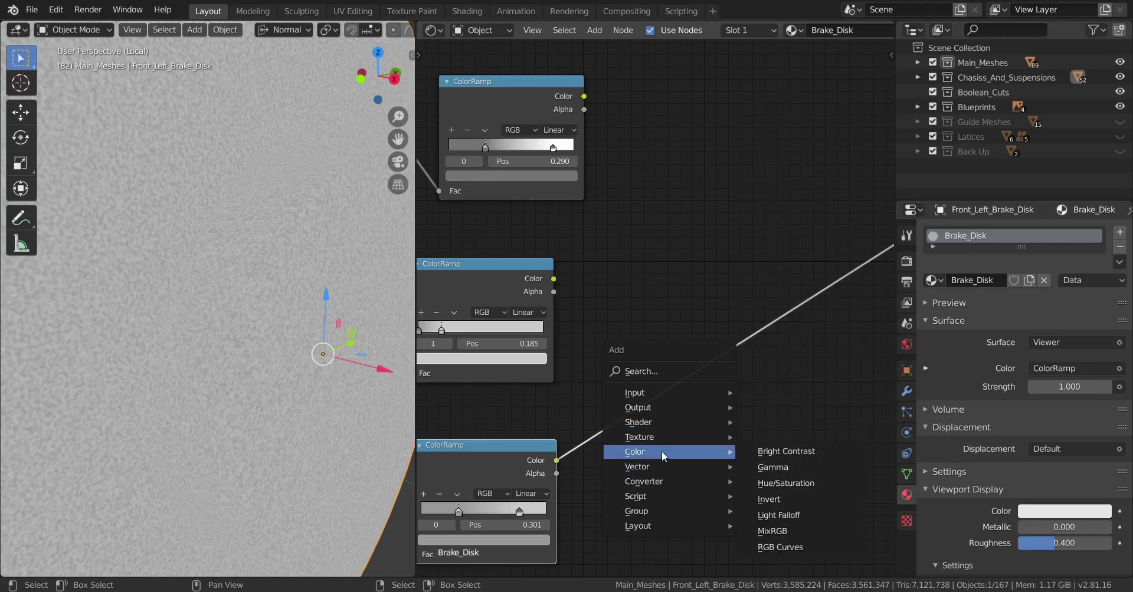
left_click(779, 527)
left_click(651, 230)
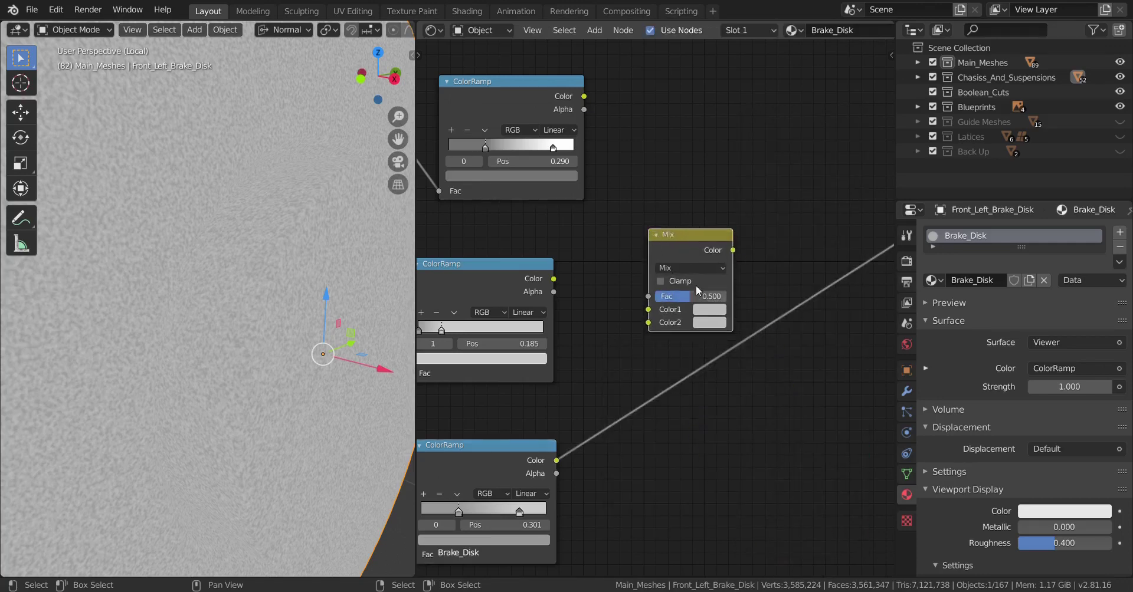
left_click(697, 266)
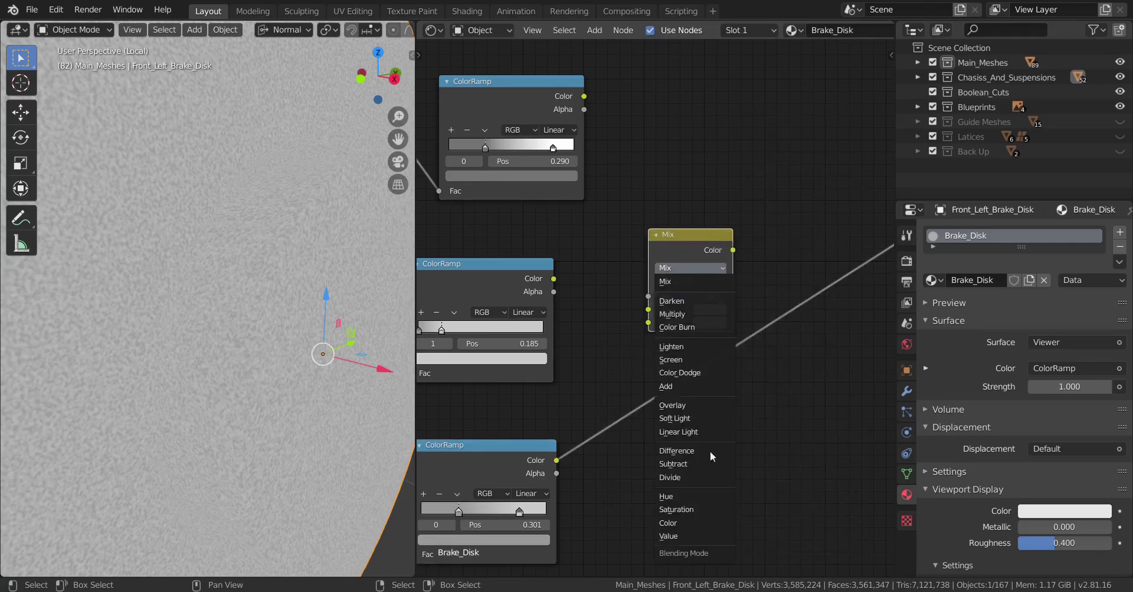
left_click(700, 422)
- Link the Musgrave ColorRamp to the Soft Light node's Color1 and the lowest ColorRamp to Color2, and reposition the node
left_click_drag(555, 280, 648, 313)
left_click_drag(557, 461, 649, 323)
key("g")
left_click(745, 311)
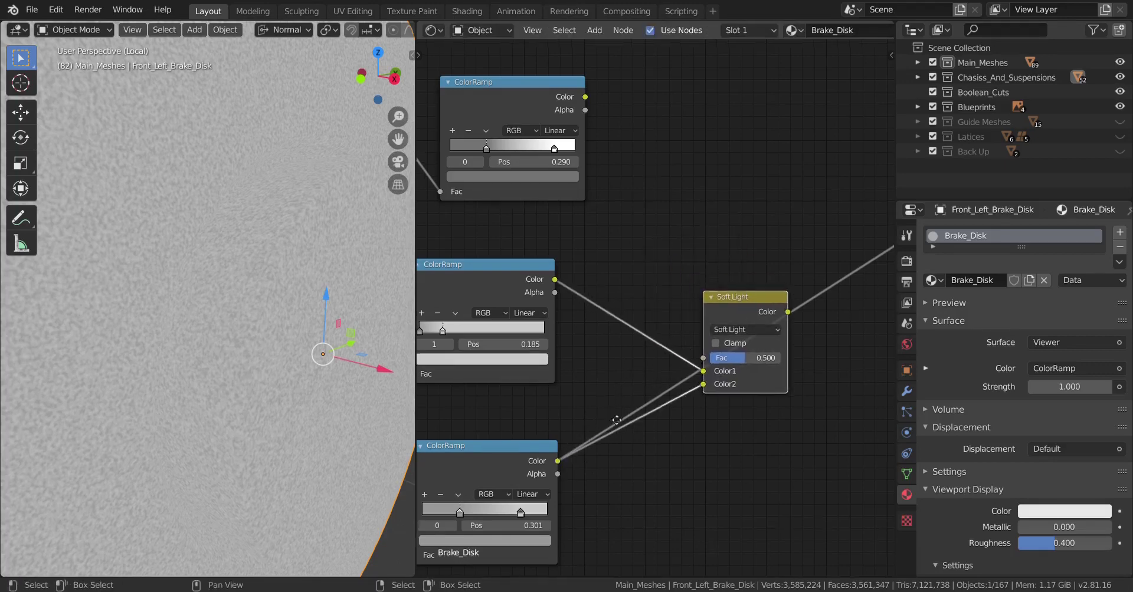
- Set the Soft Light node's factor to 1 and preview the blended result on the disk
scroll(625, 452, "down", 3)
scroll(695, 429, "up", 4)
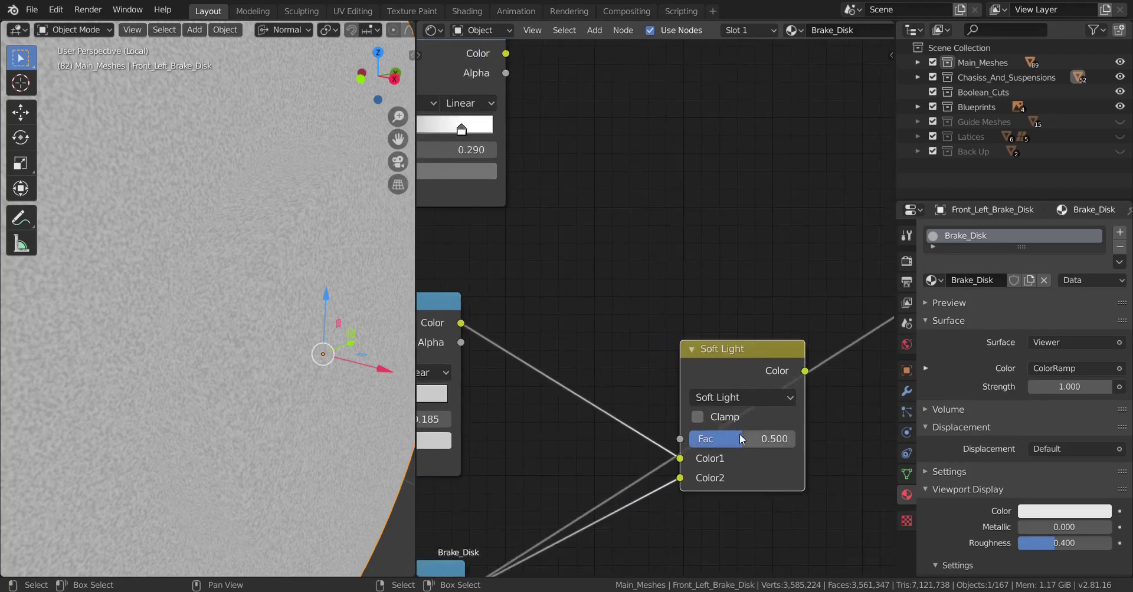
left_click_drag(739, 434, 785, 435)
left_click(749, 363, "ctrl+shift")
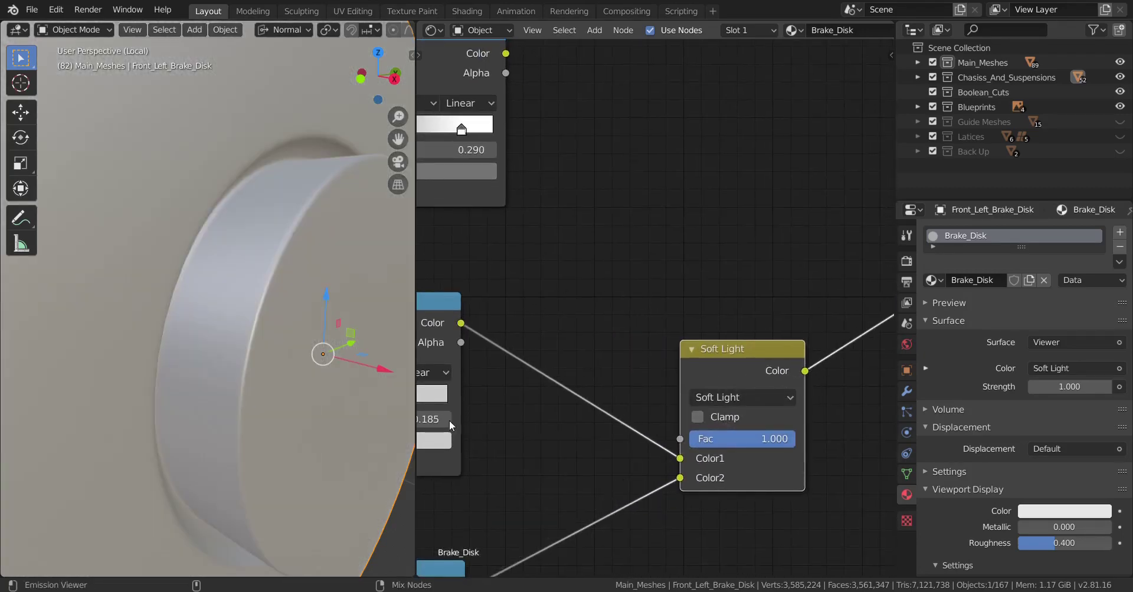
mouse_move(756, 438)
left_mouse_down()
mouse_move(650, 438)
mouse_move(768, 440)
left_mouse_up()
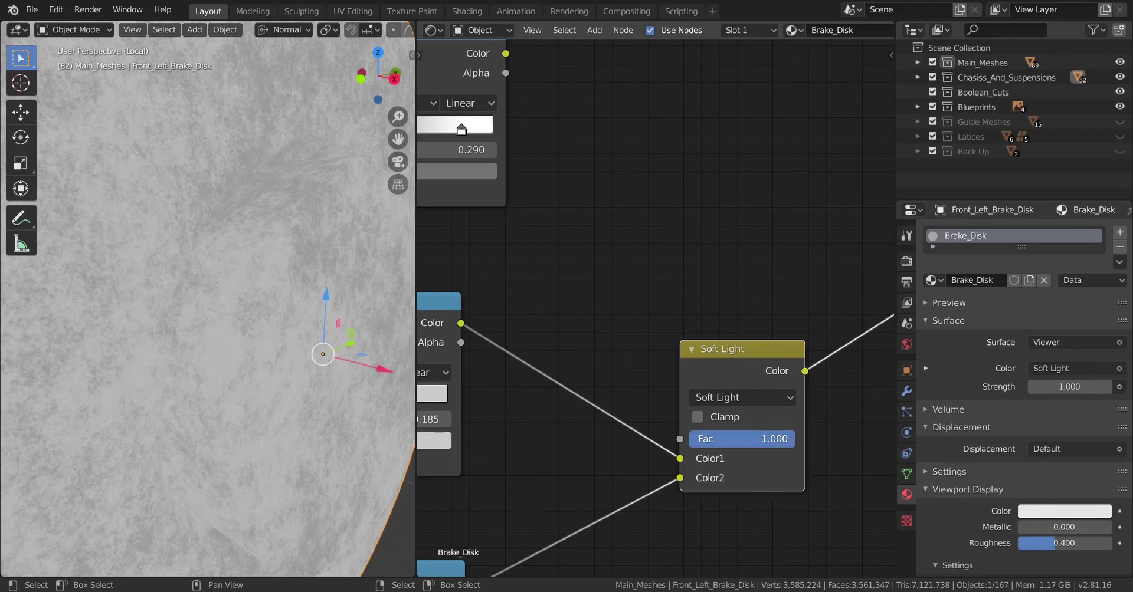
scroll(233, 432, "up", 1)
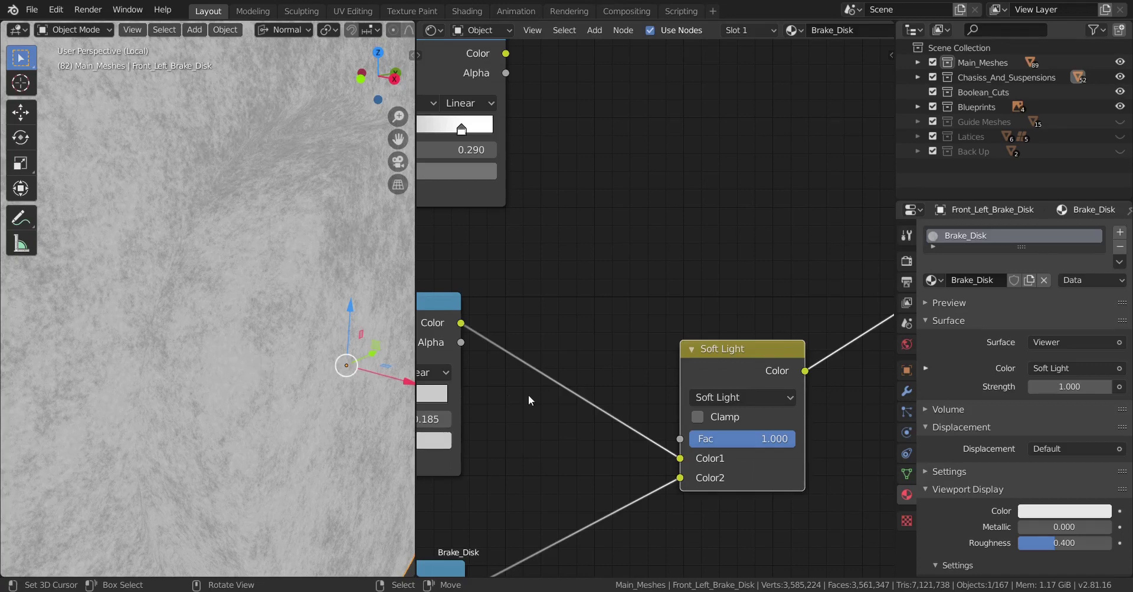
- Try darkening the lowest ColorRamp's light stop, at position 0.786, to an HSV value of 0.7
scroll(552, 387, "down", 1)
middle_click_drag(565, 377, 746, 268)
scroll(637, 395, "up", 1)
middle_click_drag(565, 415, 626, 299)
scroll(628, 357, "up", 1)
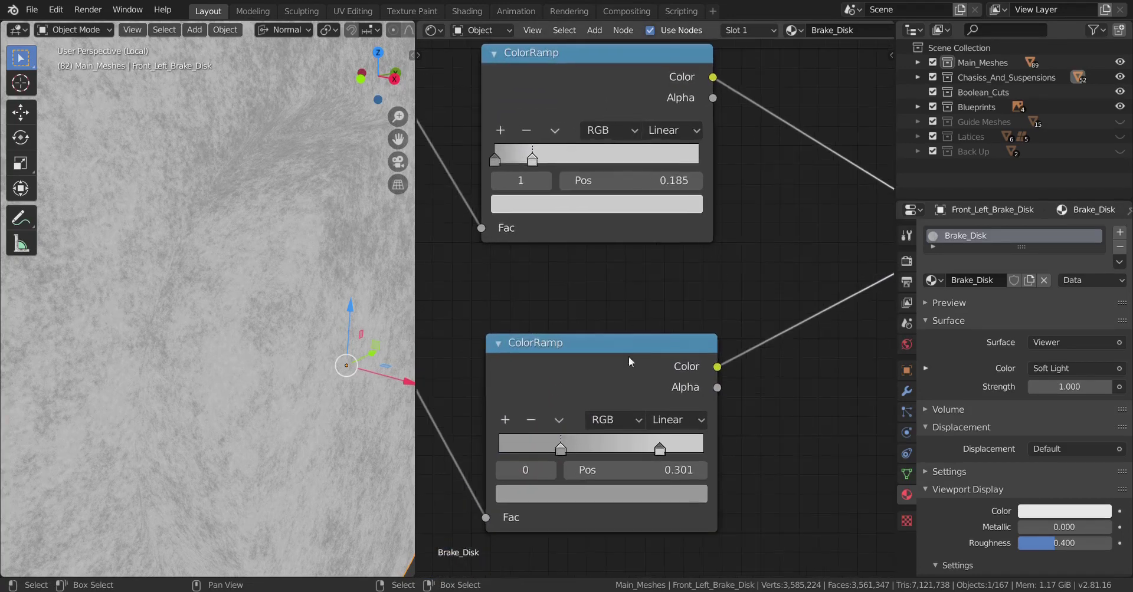
left_click(659, 448)
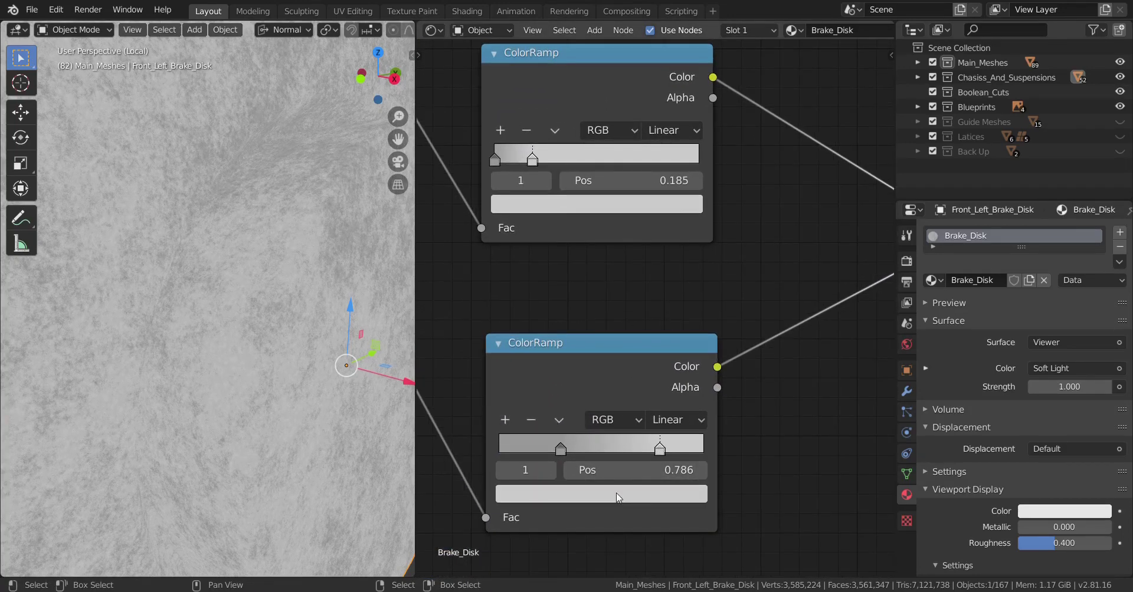
left_click(616, 493)
scroll(612, 306, "down", 8)
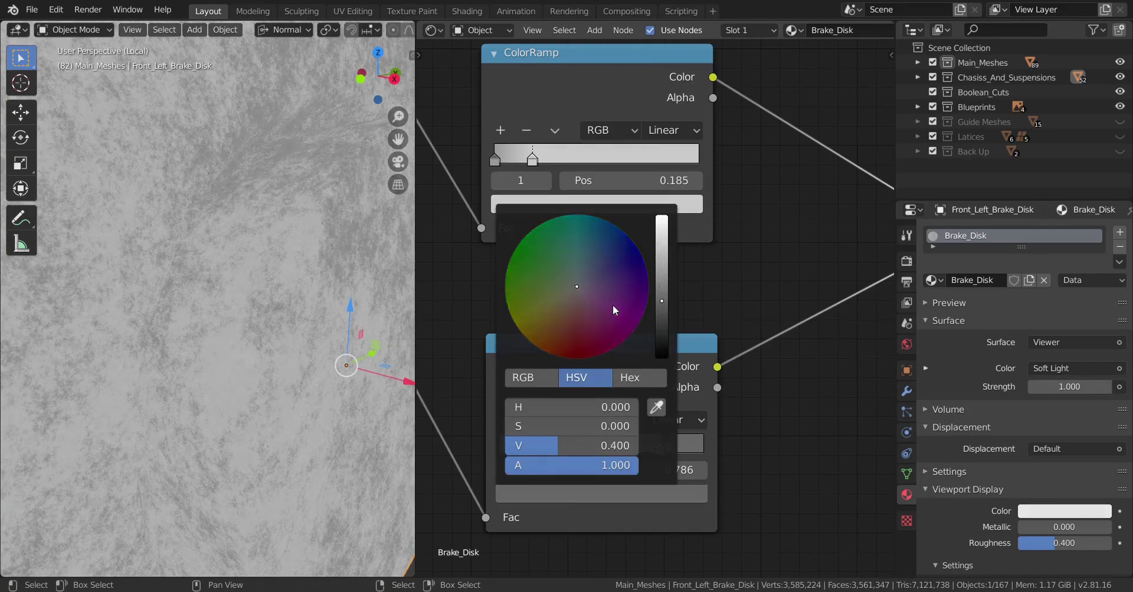
scroll(612, 306, "up", 10)
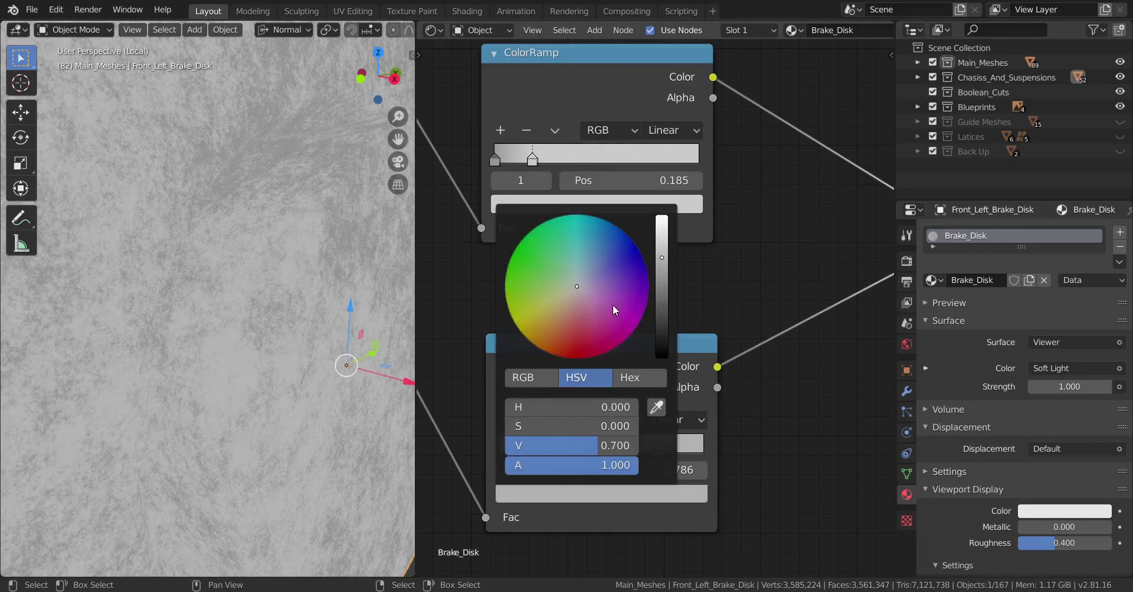
right_click(613, 306)
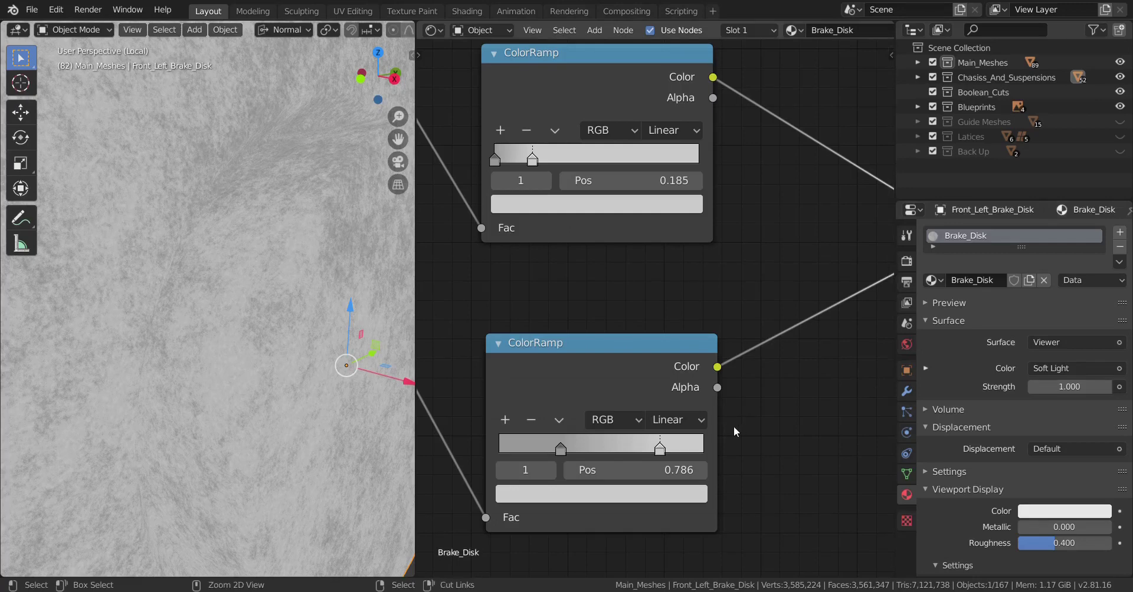
- Darken the lowest ColorRamp's dark stop, at position 0.301, to an HSV value of 0.45
left_click(561, 450)
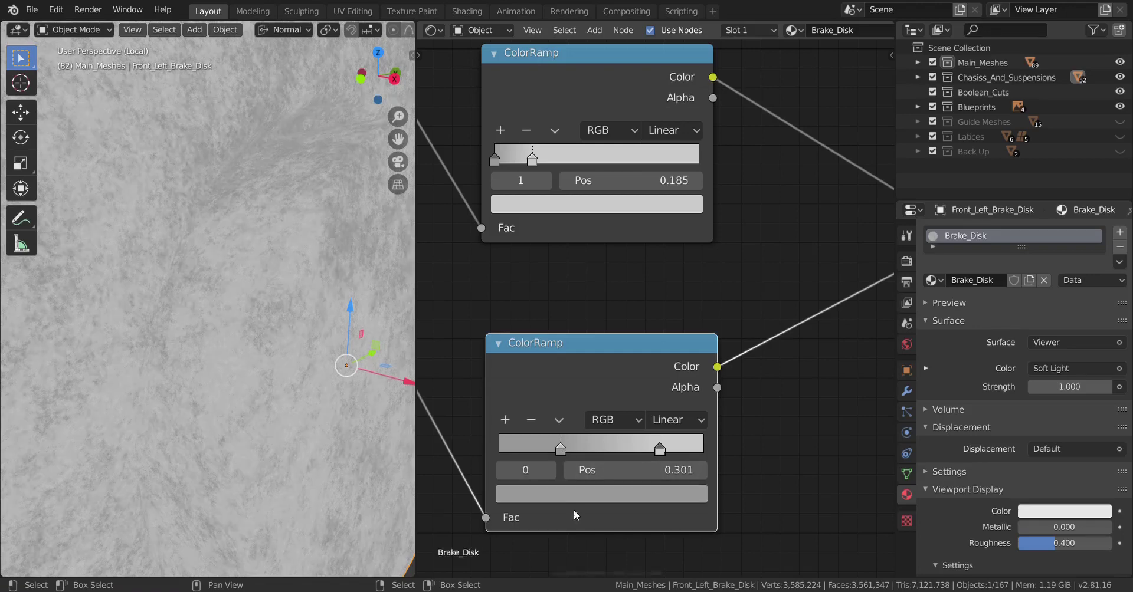
left_click(573, 490)
scroll(601, 311, "down", 2)
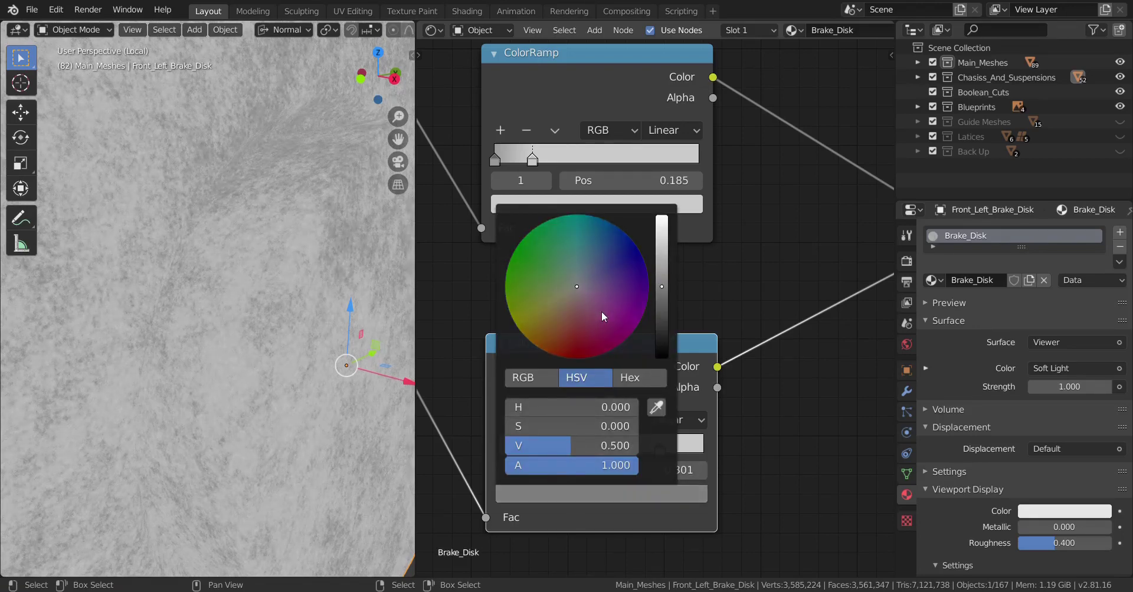
scroll(601, 312, "up", 2)
scroll(601, 312, "down", 2)
scroll(600, 312, "down", 1)
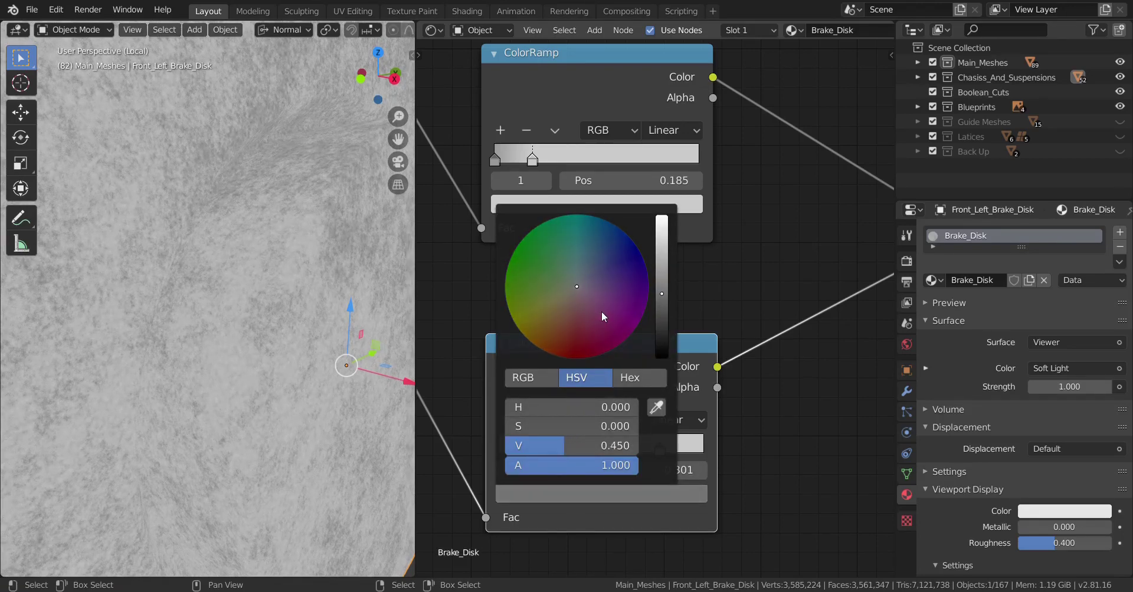
scroll(733, 377, "down", 3)
- Move the Soft Light node closer to the ColorRamps that feed it
middle_click_drag(727, 346, 649, 369)
left_click_drag(634, 306, 597, 306)
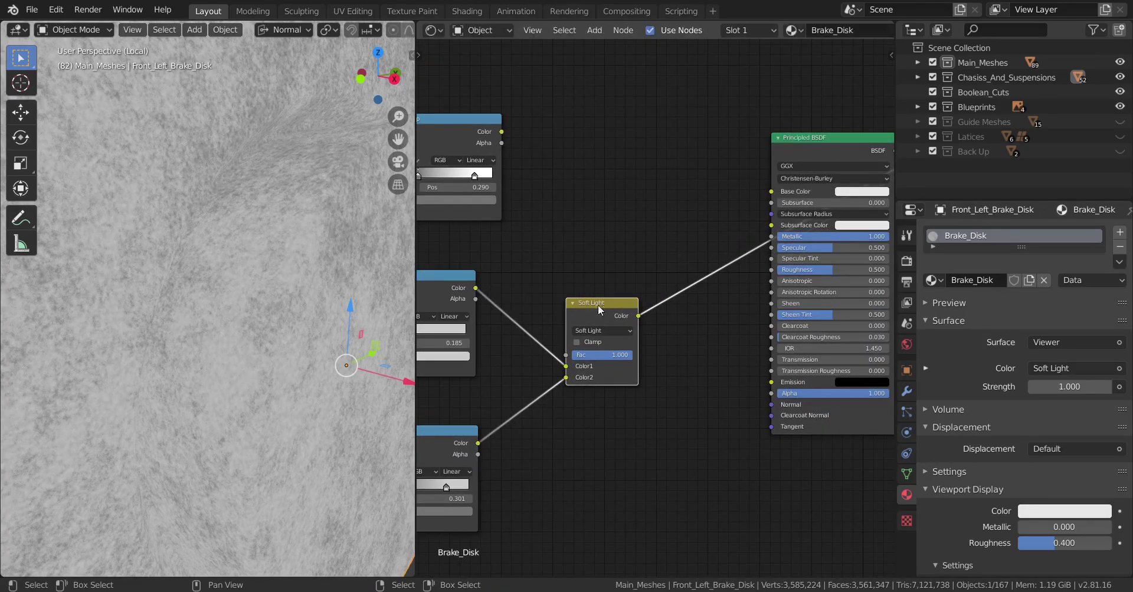
middle_click_drag(623, 399, 593, 359)
scroll(593, 358, "up", 1)
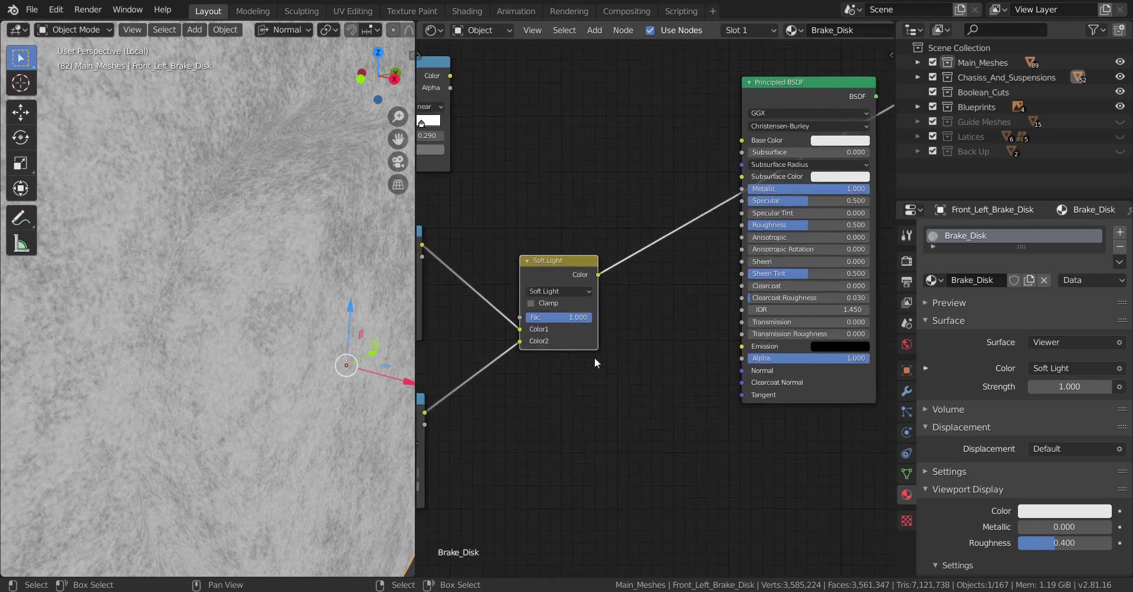
left_click(544, 253)
left_click_drag(533, 261, 488, 251)
- Duplicate the Soft Light node beside the uppermost ColorRamp and link that ramp's Color output to the copy's Color1
middle_click_drag(504, 261, 625, 369)
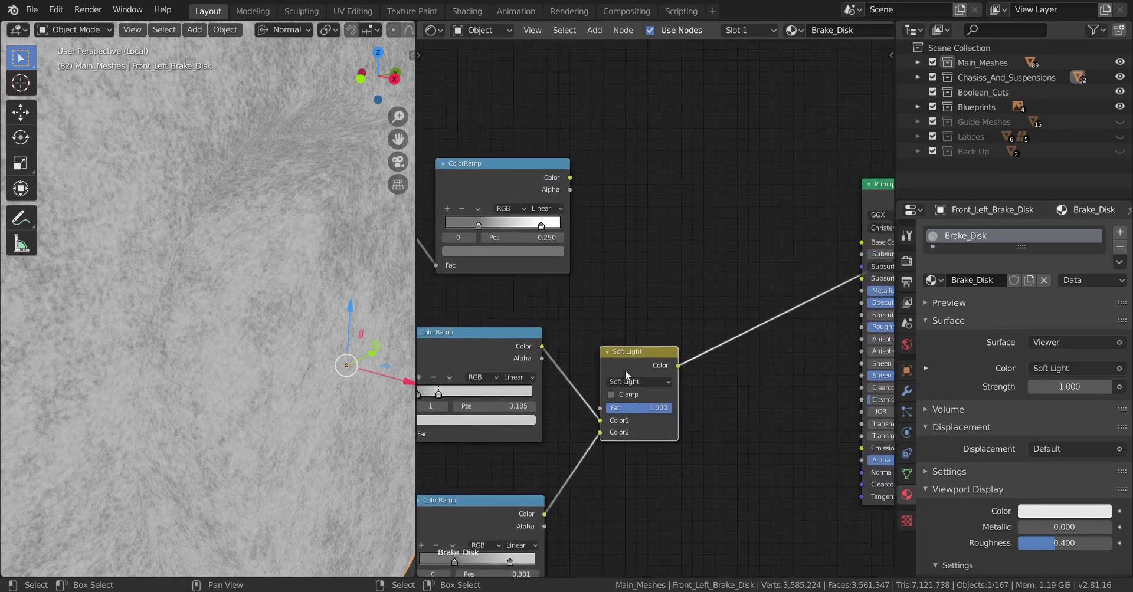
middle_click_drag(611, 240, 646, 296)
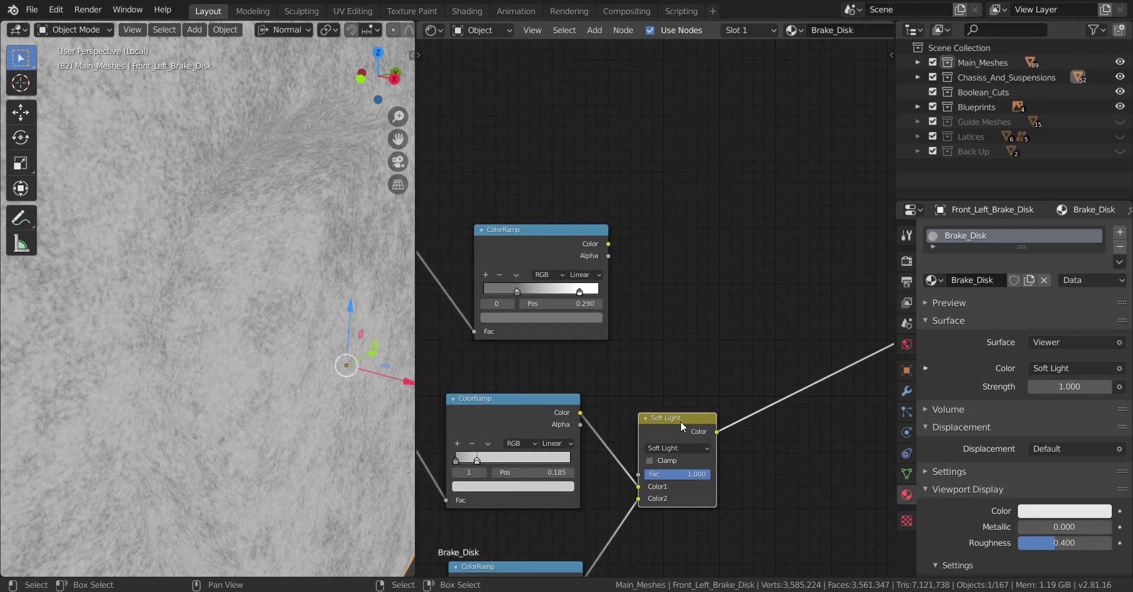
key("shift+d")
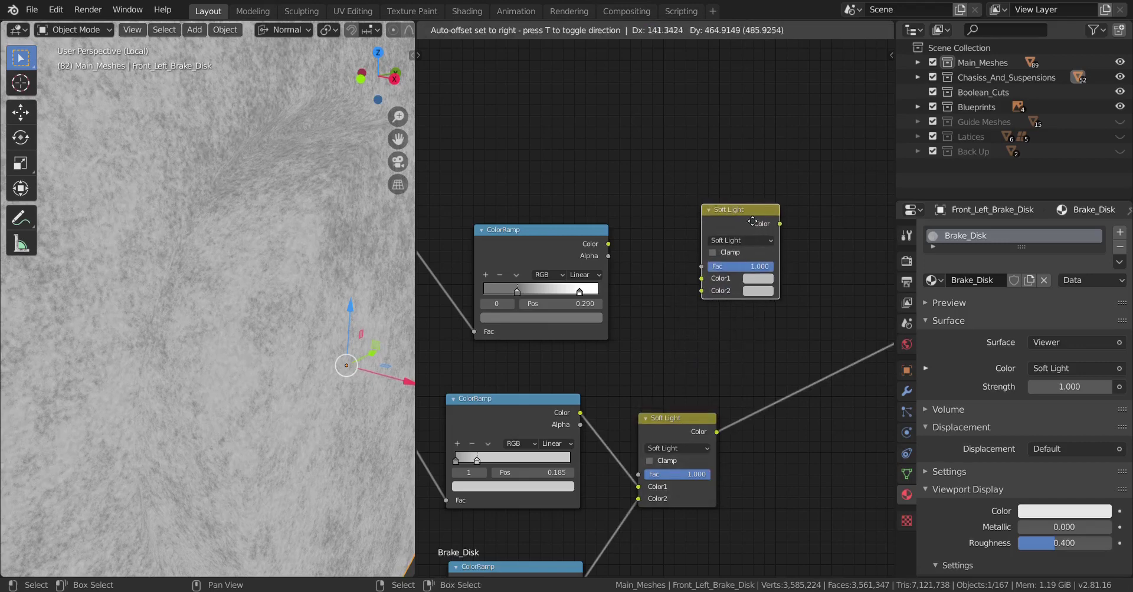
left_click(756, 231)
scroll(742, 238, "up", 2)
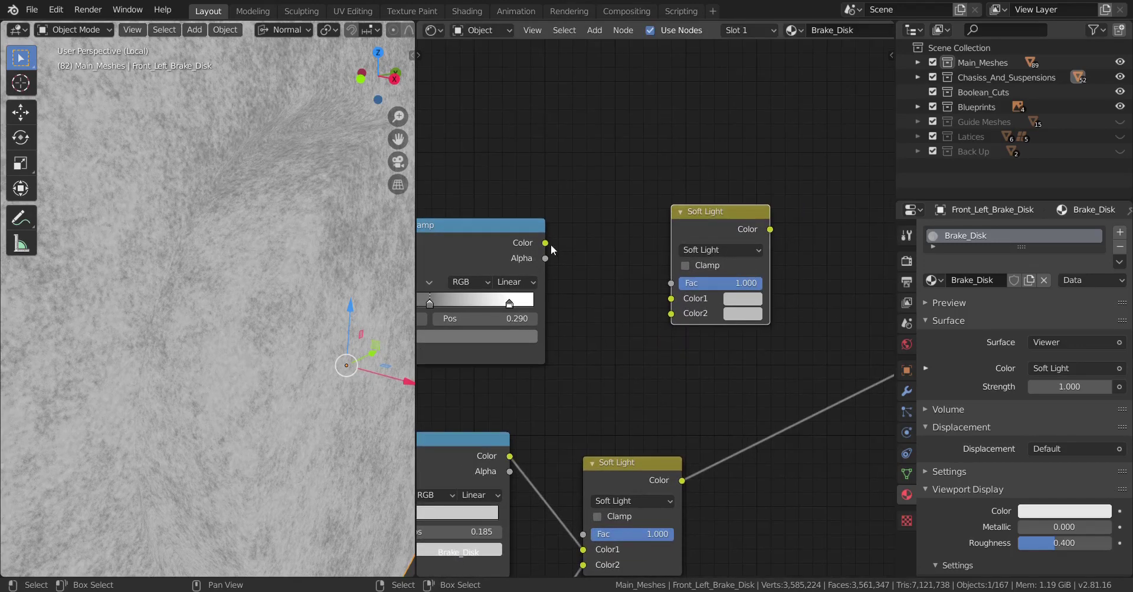
left_click_drag(545, 243, 671, 299)
scroll(695, 265, "down", 1)
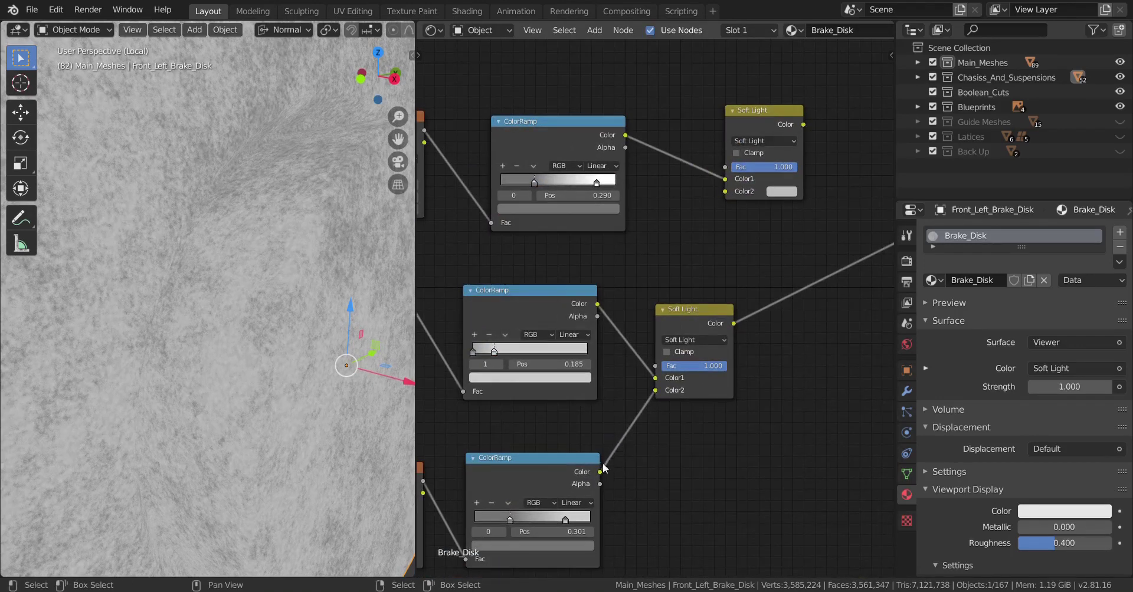
- Link the lowest ColorRamp's Color to the upper Soft Light's Color2, and that mix node's output to the Principled BSDF's Base Color
left_click_drag(601, 472, 728, 193)
middle_click_drag(852, 212, 691, 285)
left_click_drag(644, 197, 757, 272)
middle_click_drag(667, 397, 583, 392)
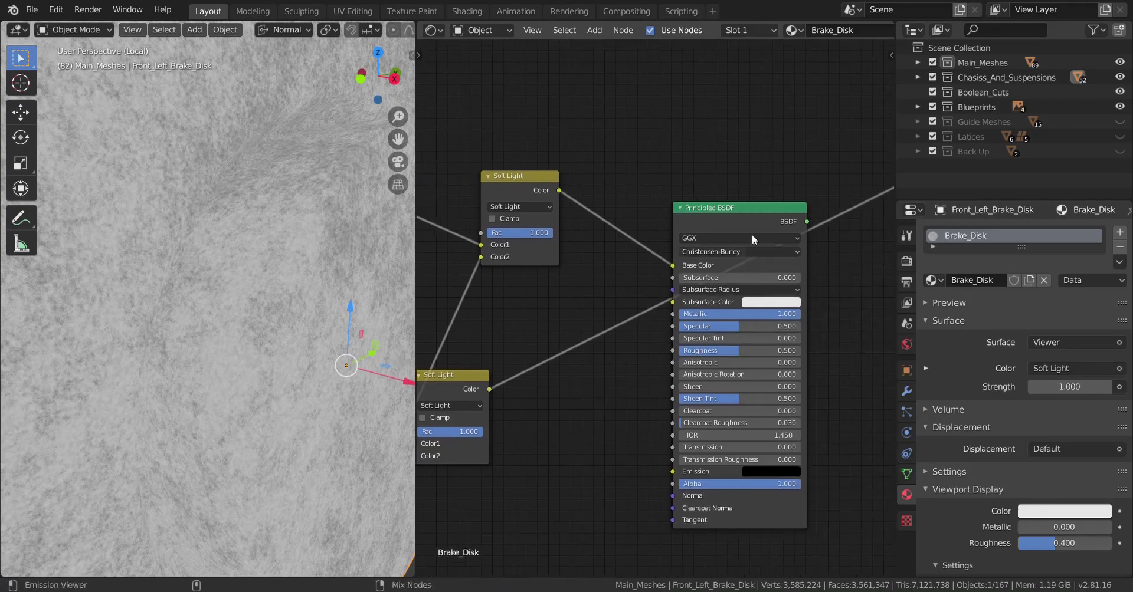
- Make the Principled BSDF the shader shown on the brake disk in place of the Viewer
left_click(697, 256, "ctrl+shift")
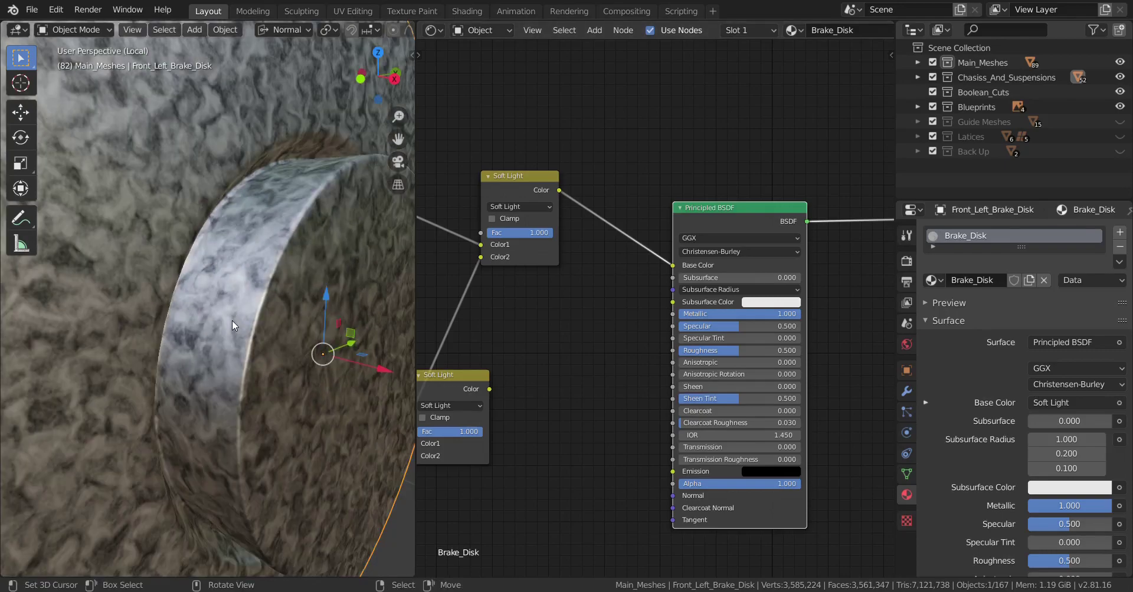
middle_click_drag(231, 321, 177, 343)
scroll(578, 402, "down", 2)
scroll(560, 411, "up", 3)
- Link the lower Soft Light node's Color output to the Principled BSDF's Roughness input
middle_click_drag(534, 423, 735, 345)
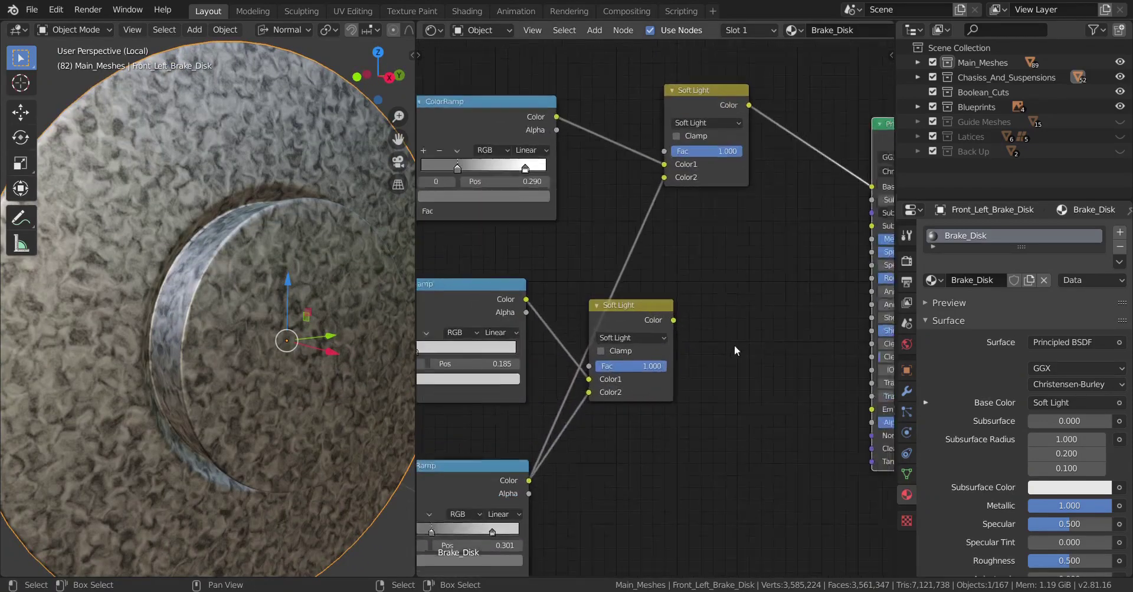
scroll(708, 355, "up", 1)
middle_click_drag(632, 385, 613, 372)
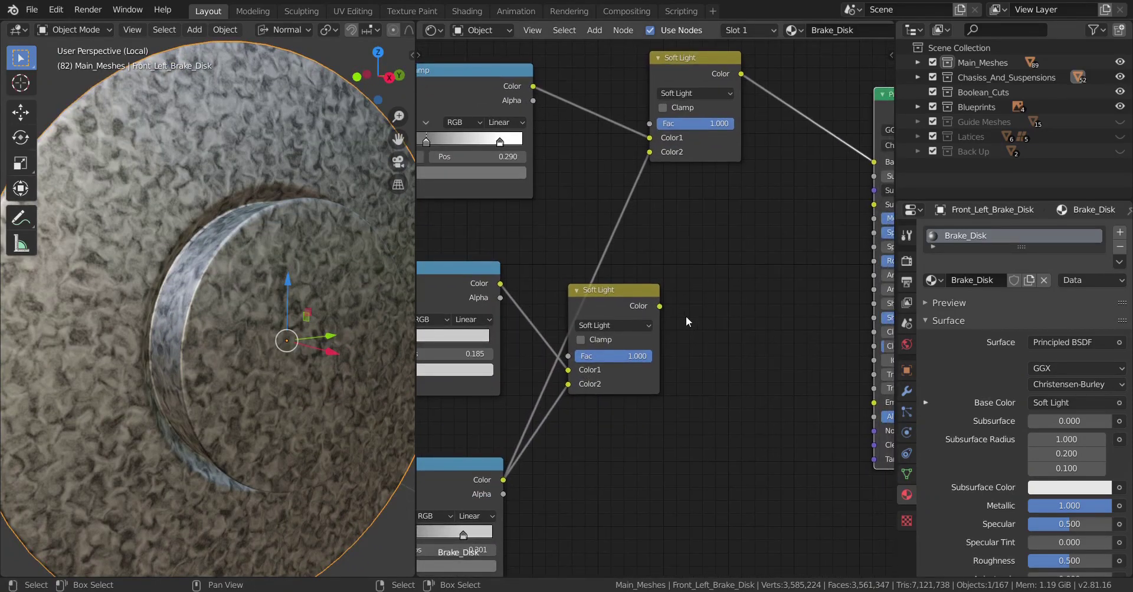
scroll(625, 367, "down", 2)
middle_click_drag(621, 335, 642, 300)
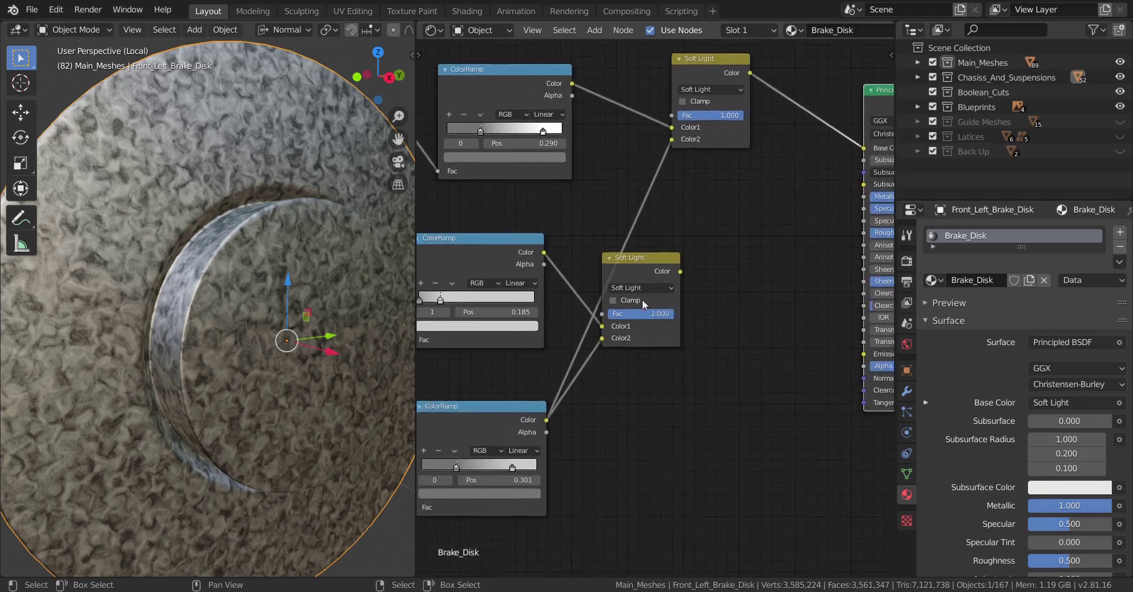
left_click(637, 265)
middle_click_drag(715, 338, 670, 336)
left_click_drag(635, 269, 818, 231)
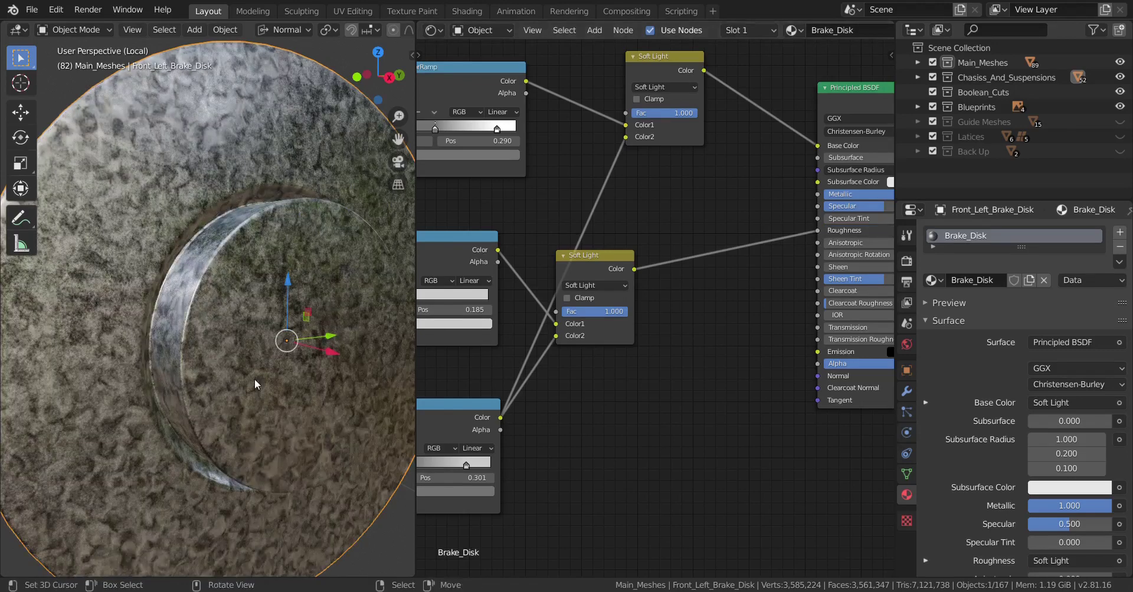
middle_click_drag(242, 384, 234, 421)
scroll(510, 421, "up", 2)
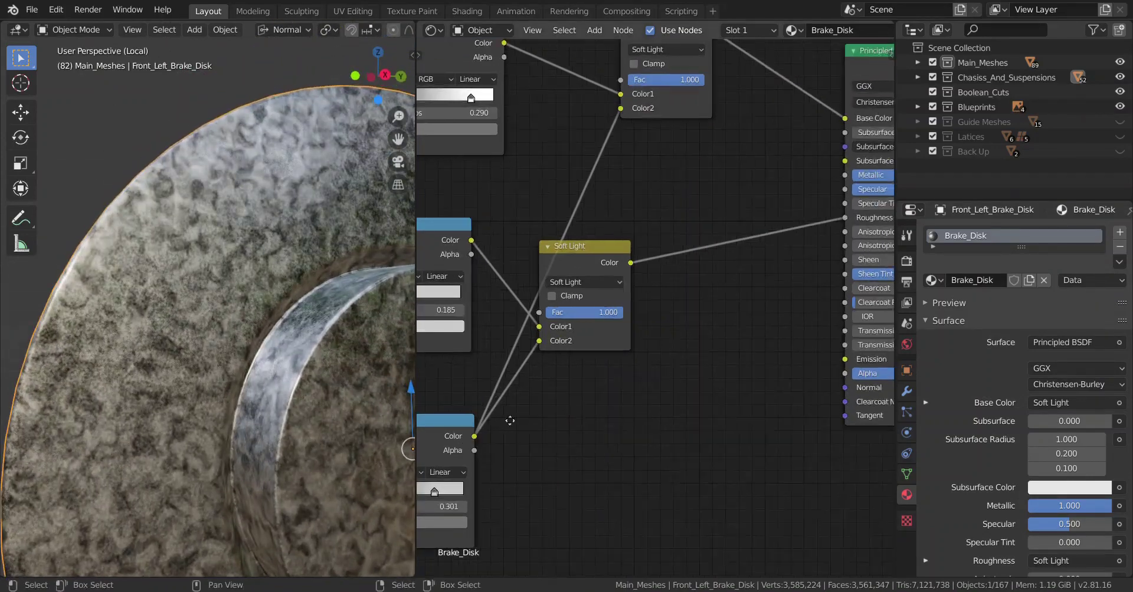
- Lighten the lowest ColorRamp's dark stop at position 0.301
middle_click_drag(510, 421, 701, 415)
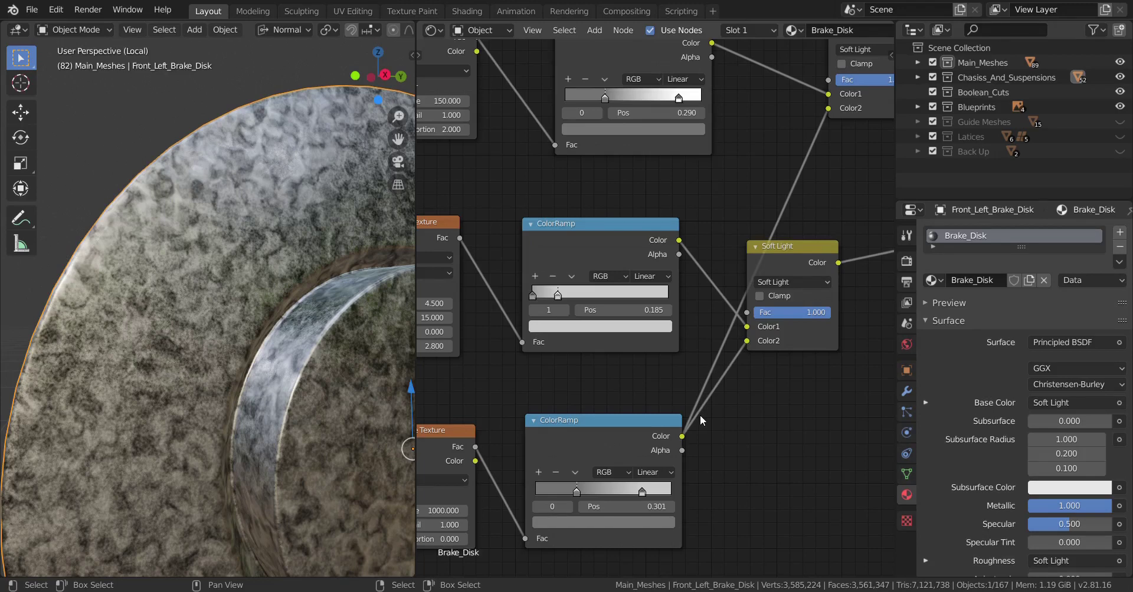
scroll(699, 415, "up", 2)
middle_click_drag(700, 416, 779, 322)
left_click(640, 424)
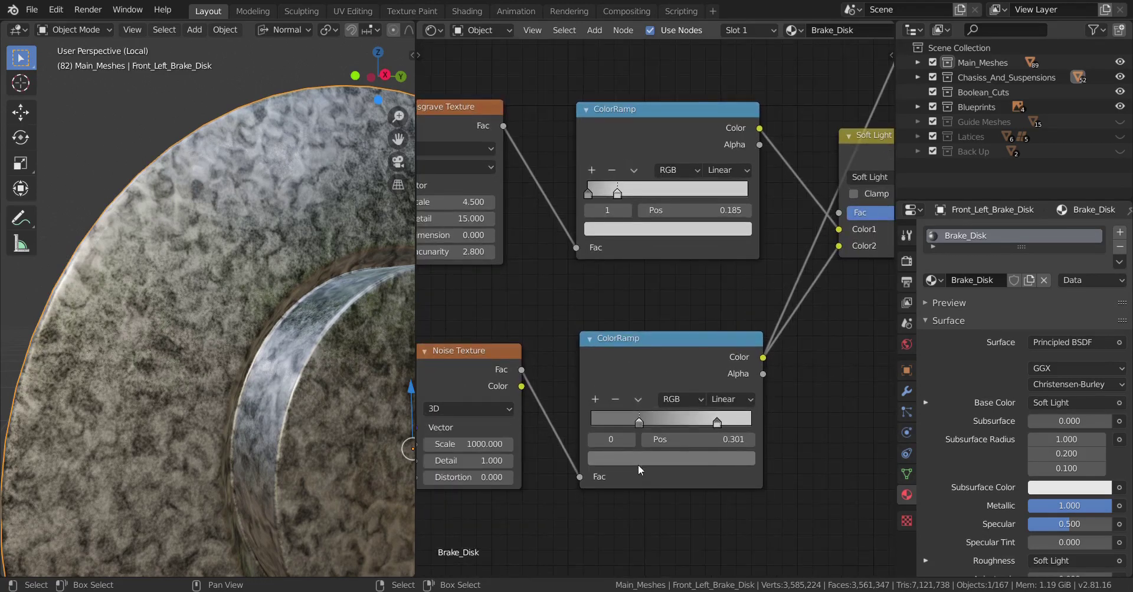
left_click(638, 463)
scroll(668, 320, "up", 4)
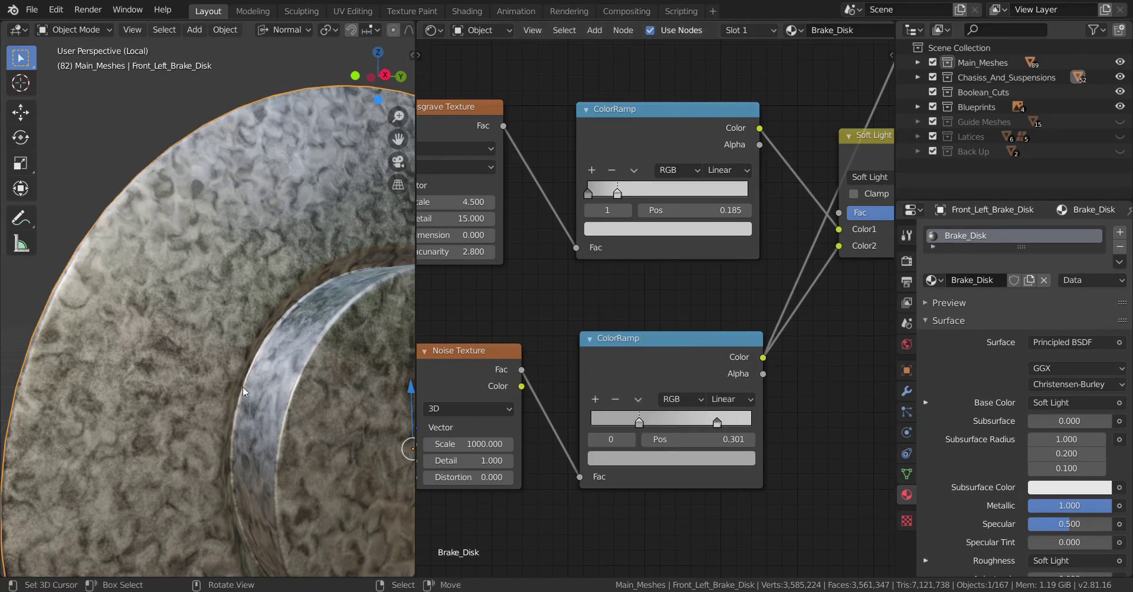
mouse_move(243, 388)
middle_mouse_down()
mouse_move(218, 430)
mouse_move(248, 391)
middle_mouse_up()
- Darken the middle ColorRamp's stop at position 0.185 to an HSV value of 0.75
middle_click_drag(573, 305, 601, 372)
scroll(602, 375, "up", 2)
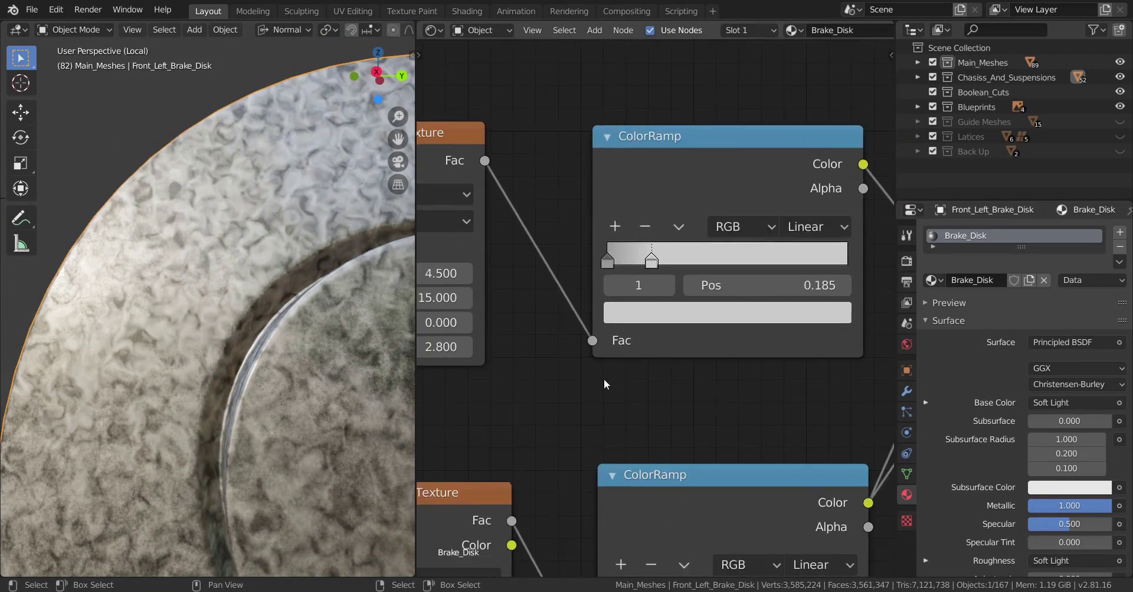
left_click(657, 309)
scroll(713, 174, "up", 1)
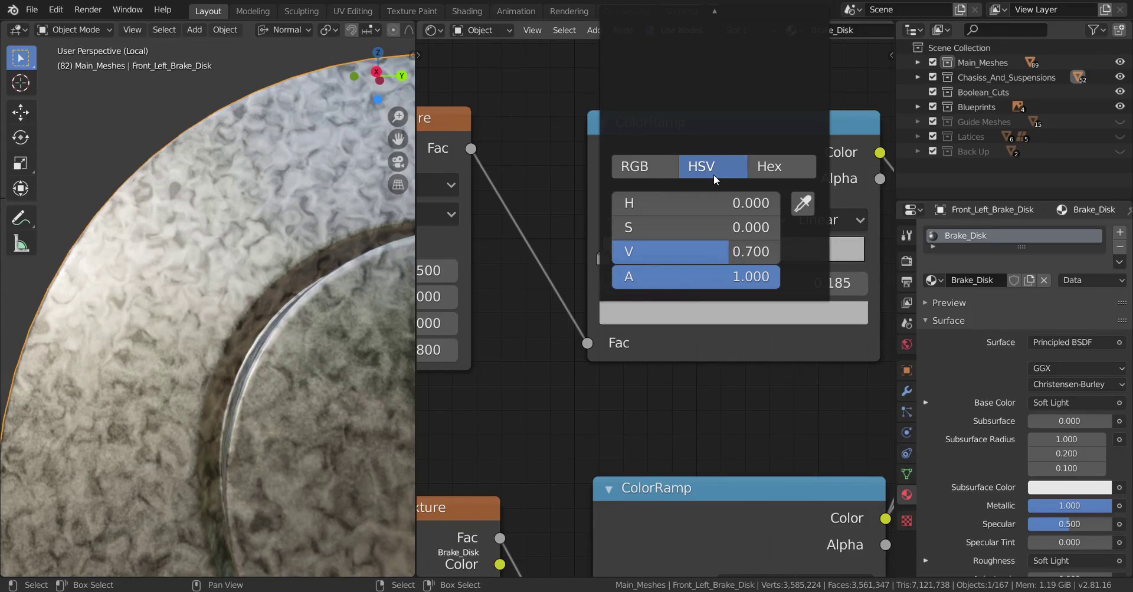
scroll(714, 175, "down", 1)
scroll(714, 175, "up", 2)
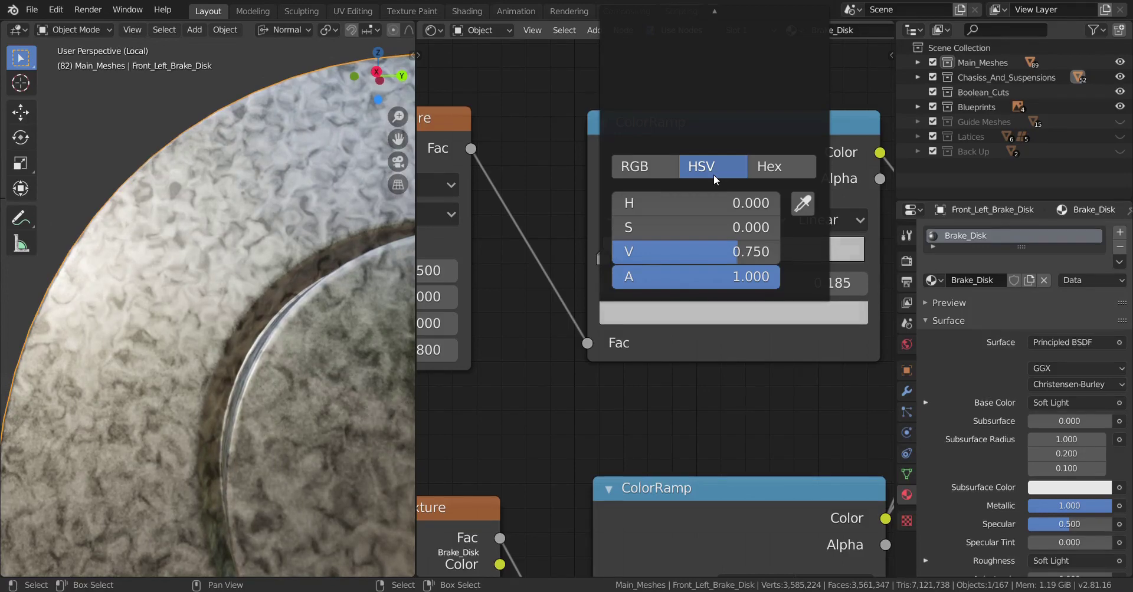
- Set the middle ColorRamp's first stop, at position 0.000, to an HSV value of 0.6
left_click(603, 256)
left_click(649, 312)
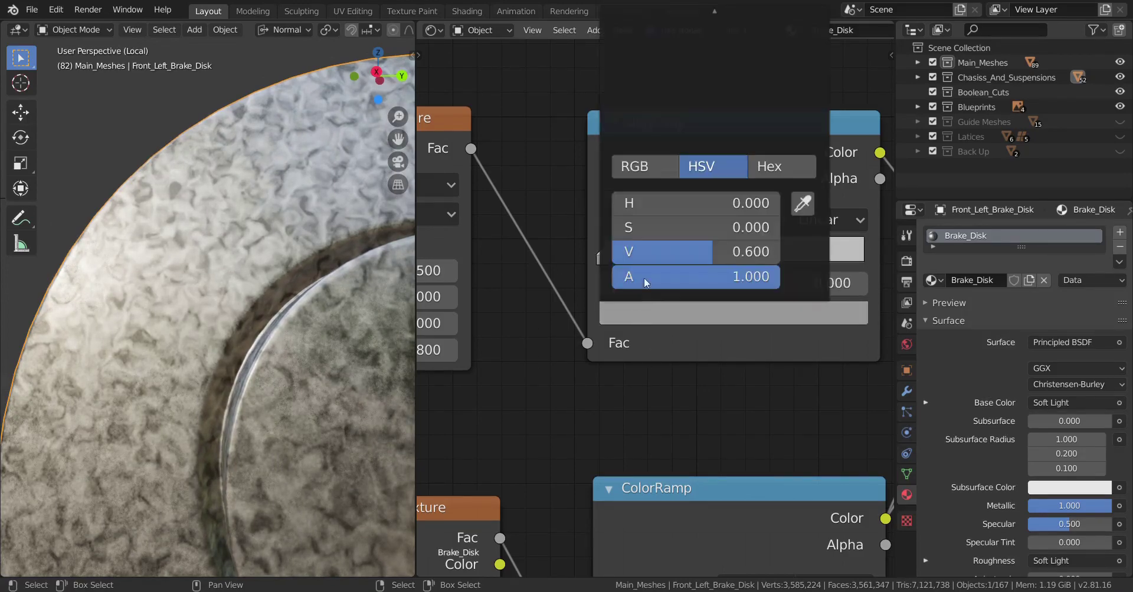
scroll(657, 188, "down", 2)
scroll(657, 188, "up", 2)
- Examine the brake disk's metallic surface and reflections from several angles and distances
middle_click_drag(372, 302, 98, 448)
scroll(261, 469, "up", 2)
middle_click_drag(216, 417, 211, 420)
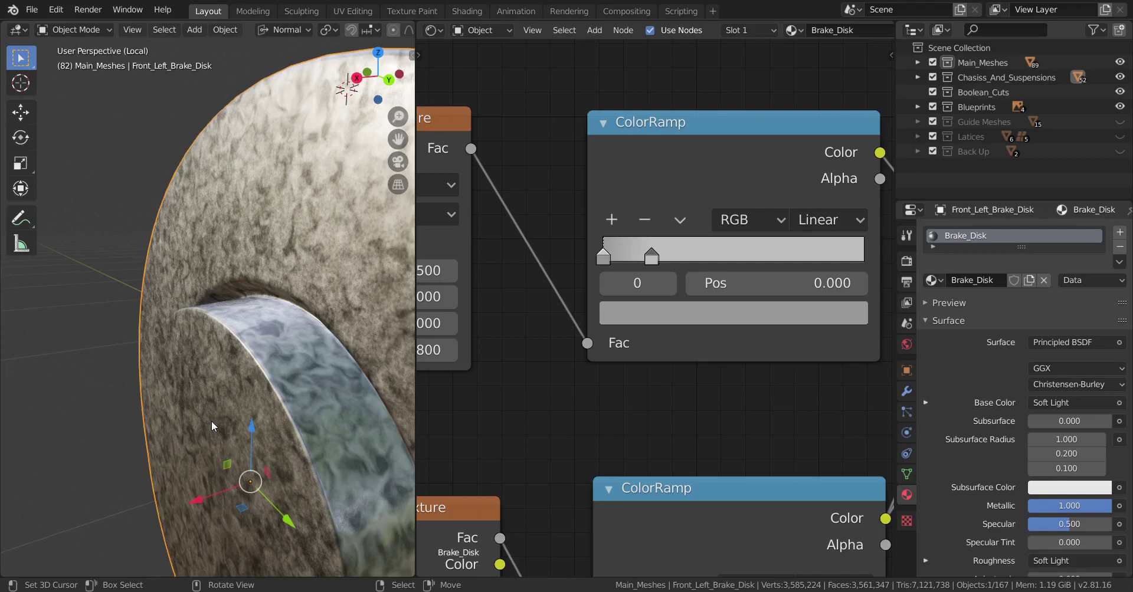
middle_click_drag(211, 420, 297, 395)
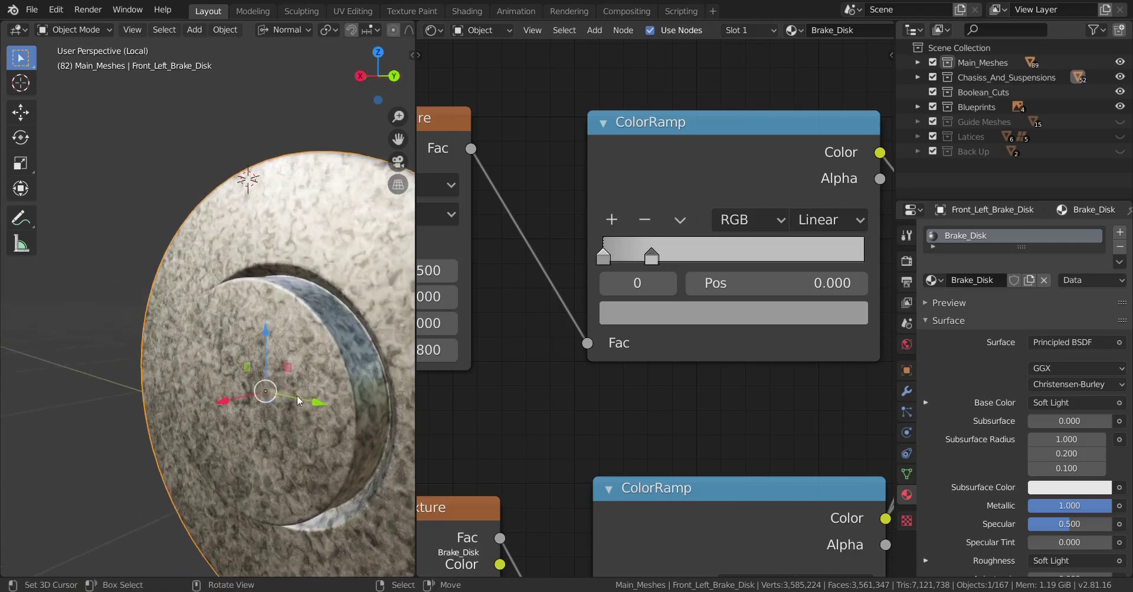
scroll(288, 360, "down", 4)
middle_click_drag(288, 360, 262, 352)
scroll(345, 356, "up", 4)
middle_click_drag(262, 352, 330, 357)
scroll(343, 357, "down", 4)
scroll(755, 347, "down", 10)
- Add a Bump node below the Principled BSDF's inputs and link the lower Soft Light's Color to its Height
middle_click_drag(838, 277, 661, 294)
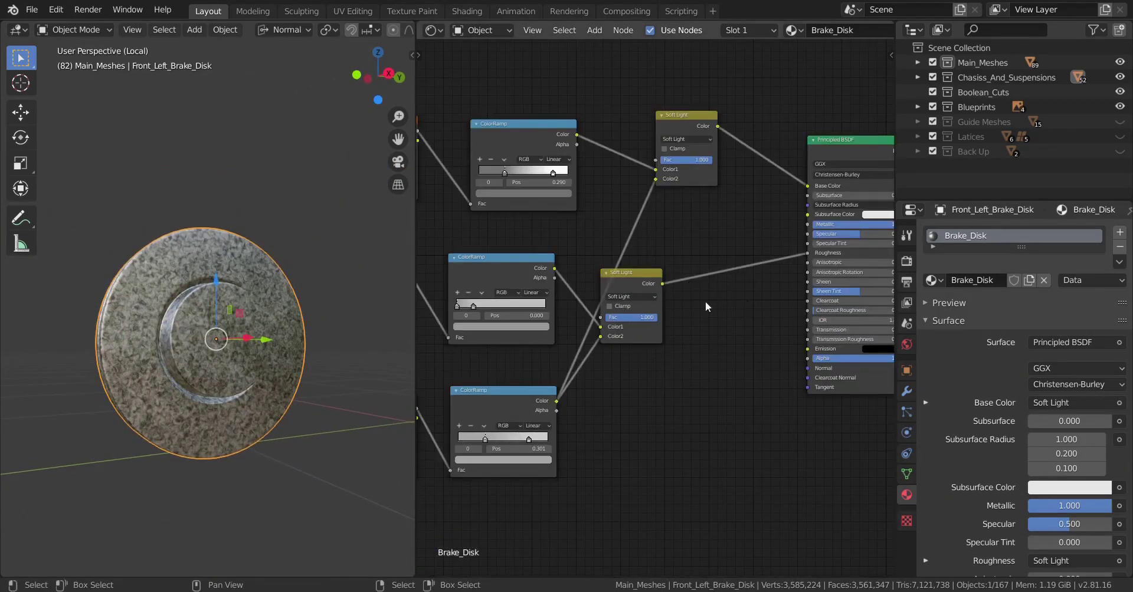
scroll(746, 379, "up", 3)
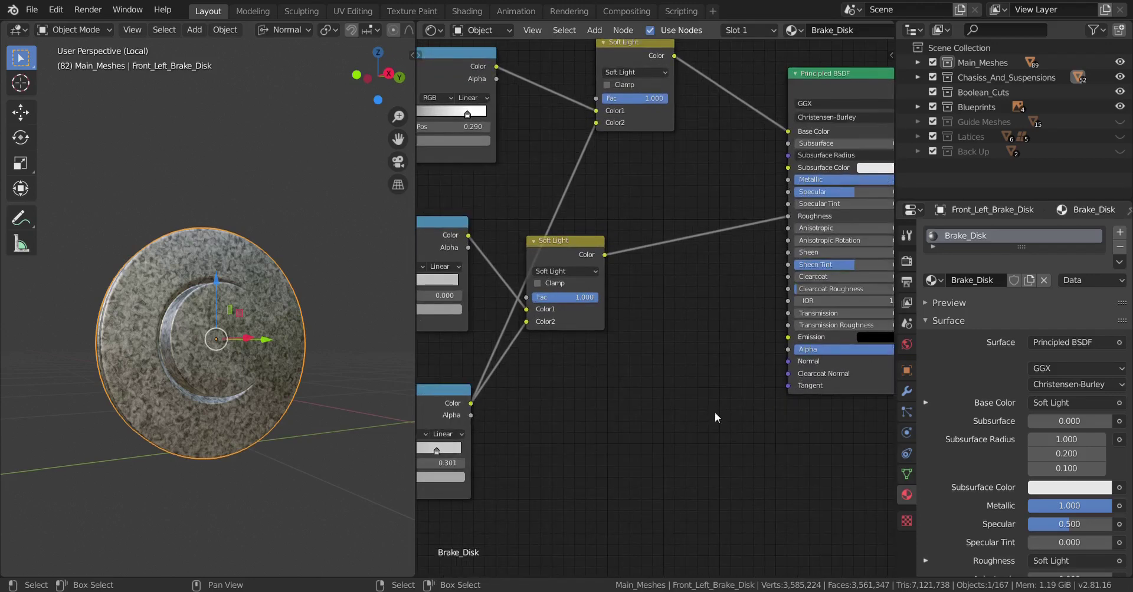
key("shift+a")
mouse_move(649, 407)
left_click(764, 412)
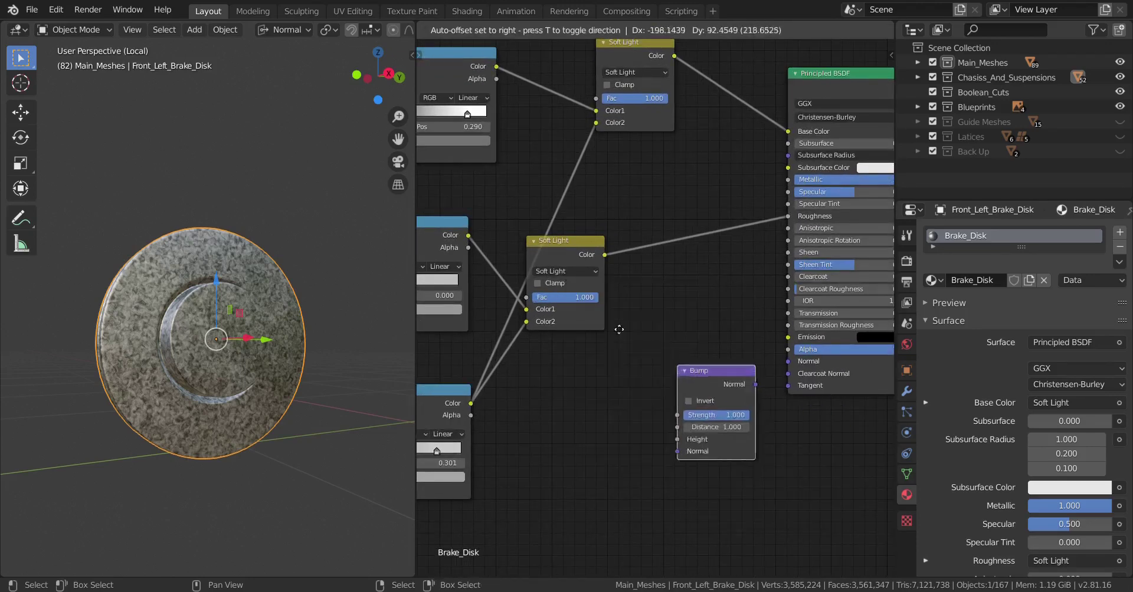
left_click(666, 315)
scroll(673, 336, "up", 4)
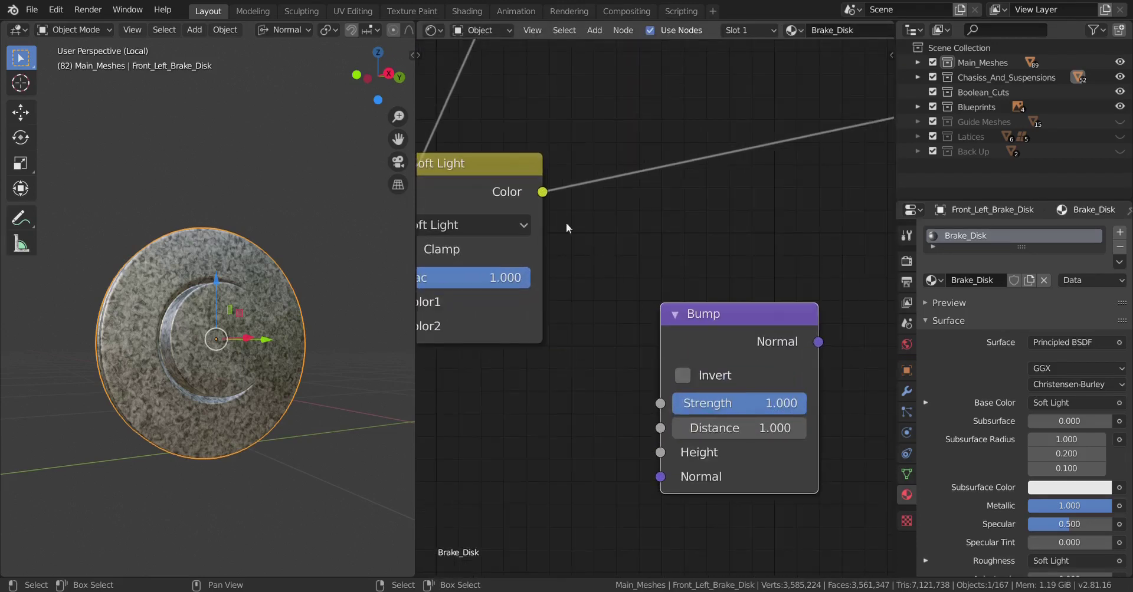
left_click_drag(543, 192, 669, 452)
- Set the Bump node's Strength to 0.1
scroll(716, 453, "up", 2)
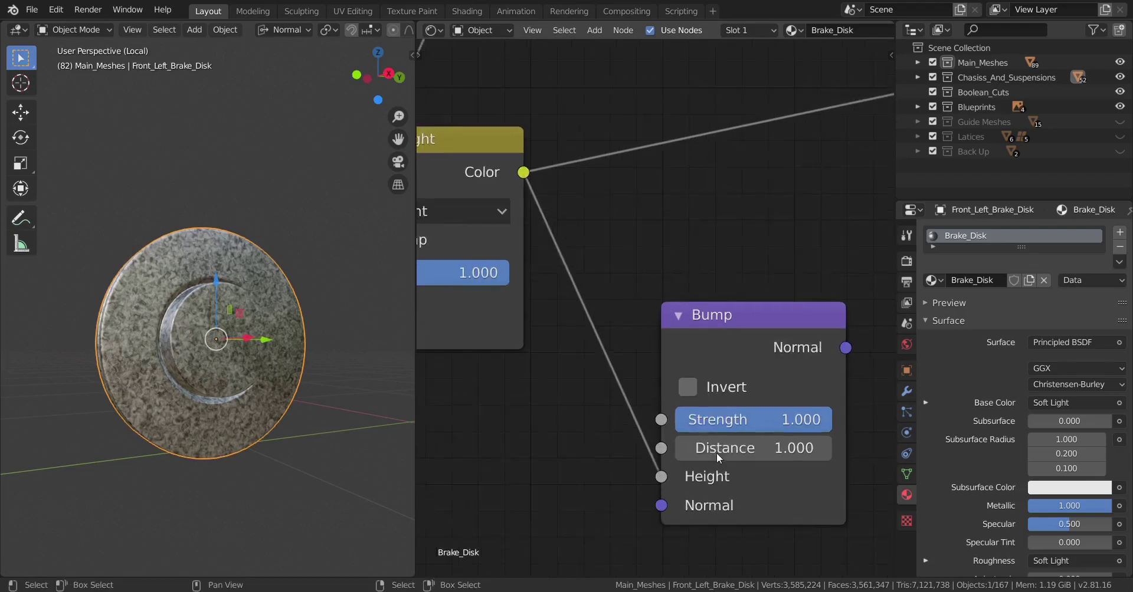
left_click(742, 450)
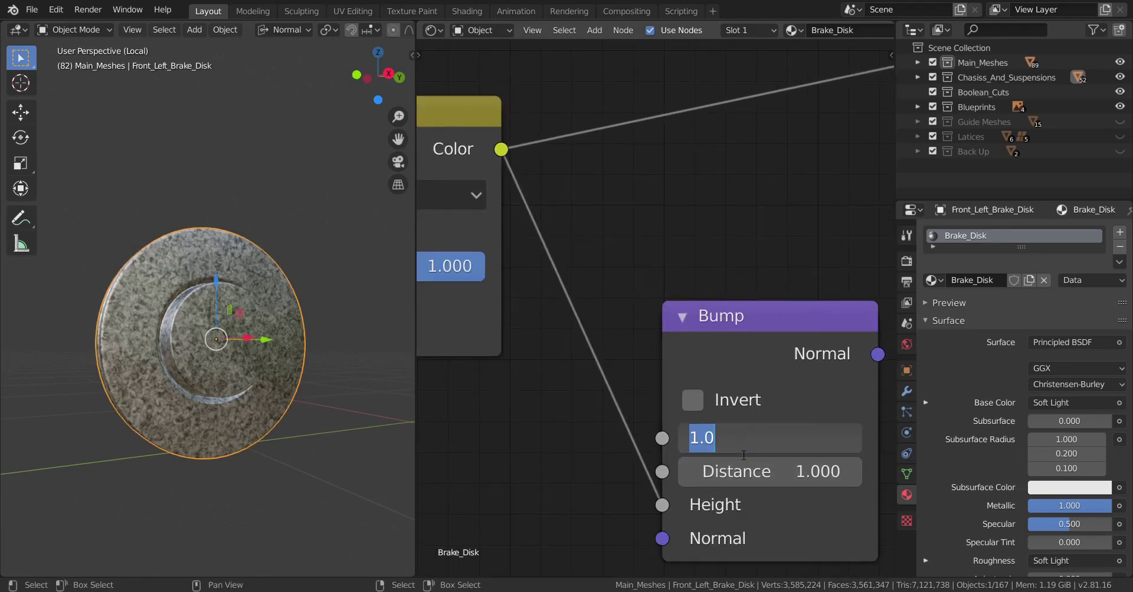
type(".1")
key("Return")
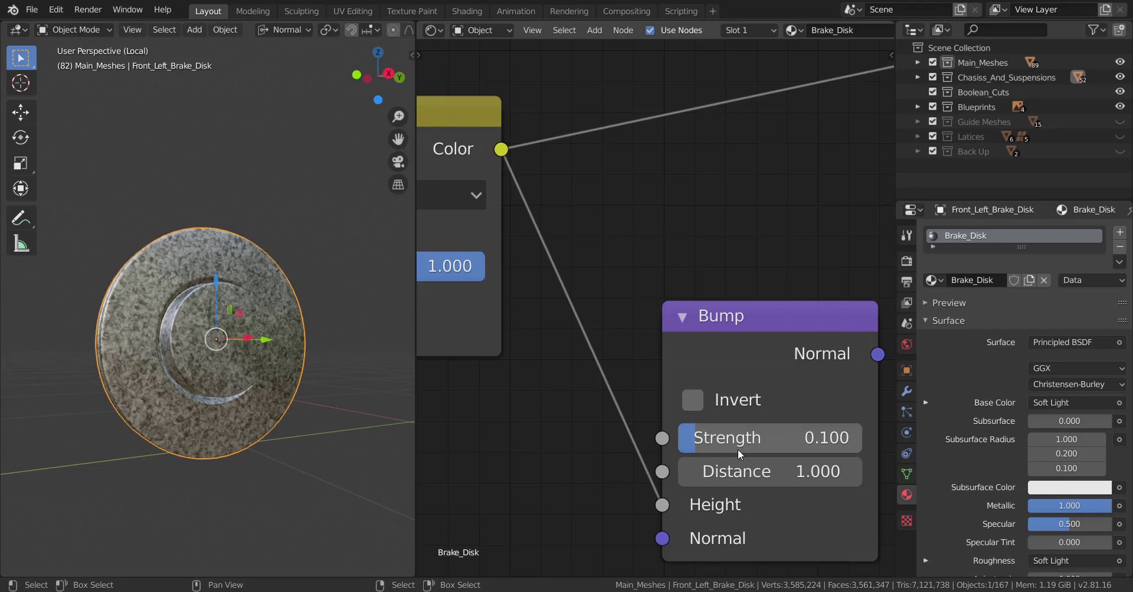
- Link the Bump node's Normal output to the Principled BSDF's Normal input and check the relief on the disk
scroll(735, 472, "down", 2)
middle_click_drag(732, 475, 593, 524)
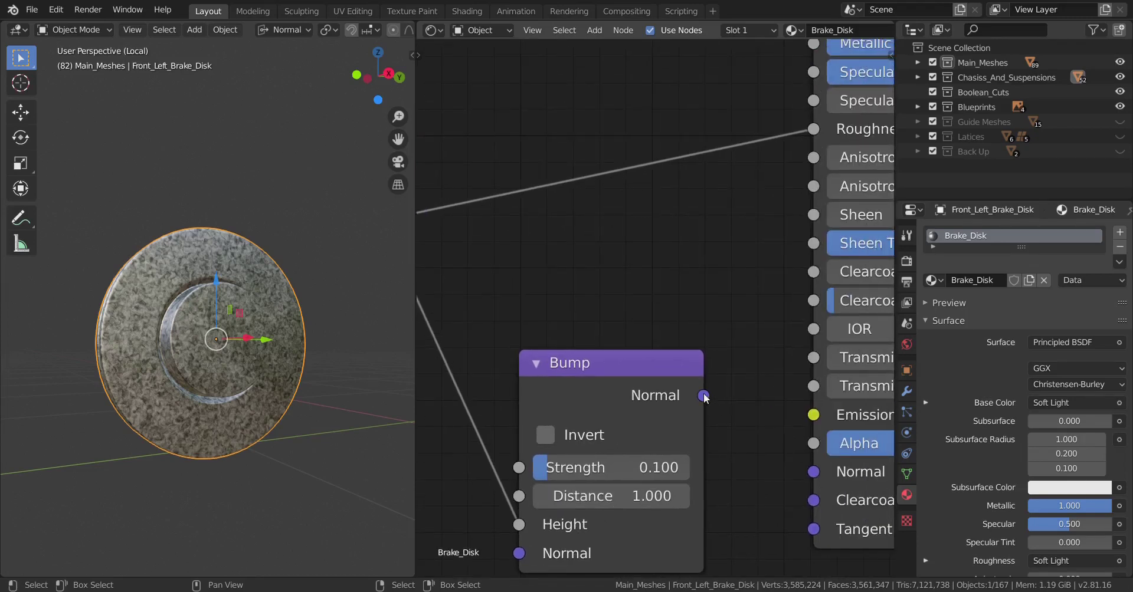
left_click_drag(703, 395, 813, 472)
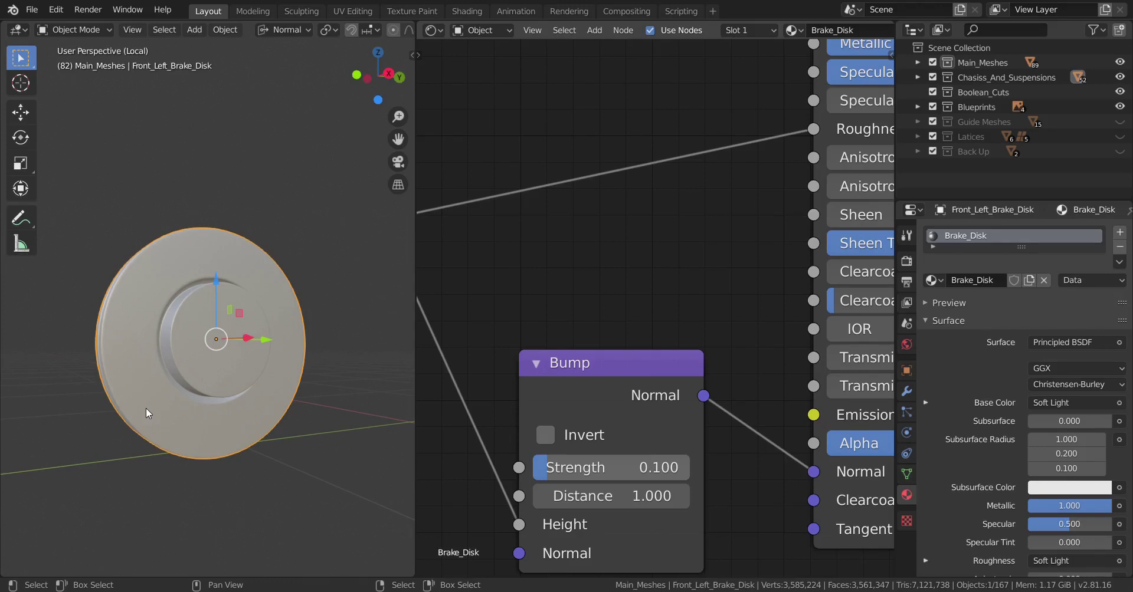
scroll(147, 409, "up", 4)
middle_click_drag(146, 409, 183, 400)
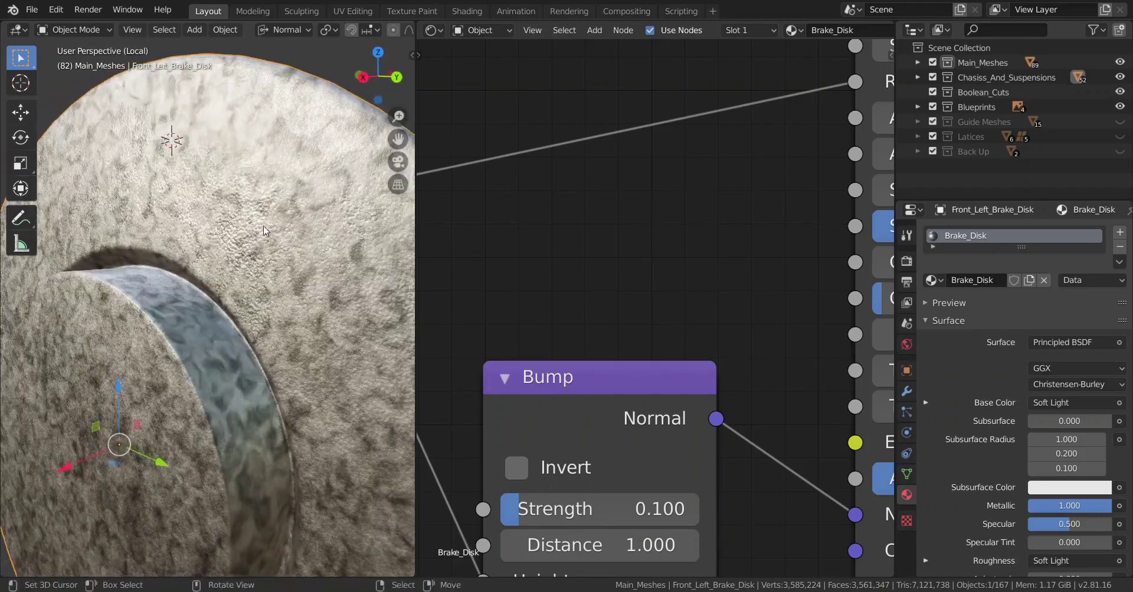
middle_click_drag(224, 271, 218, 330)
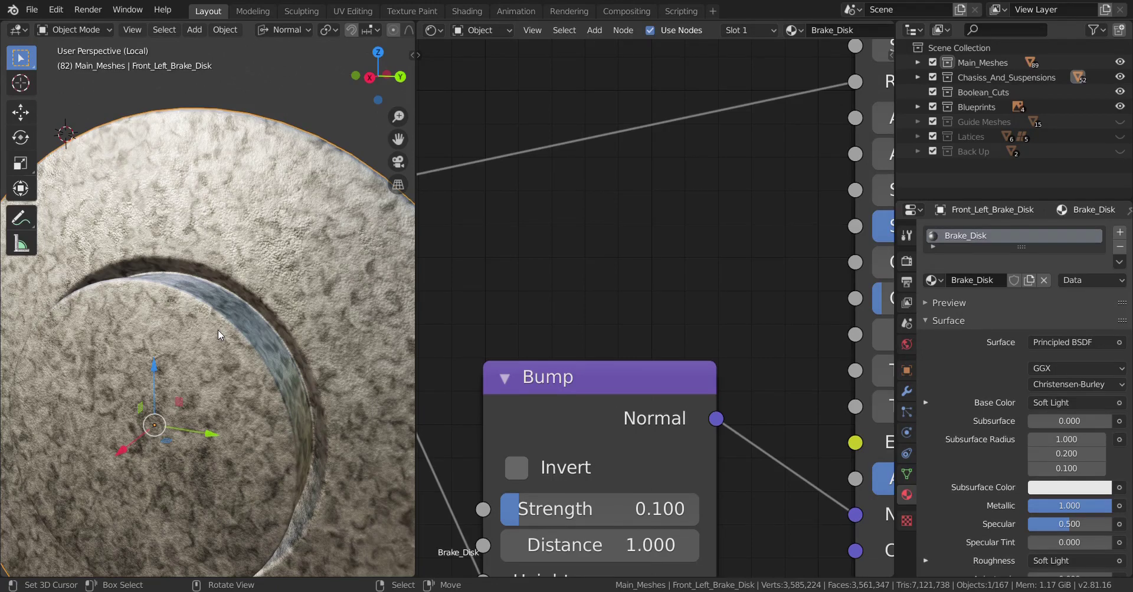
scroll(599, 310, "down", 5)
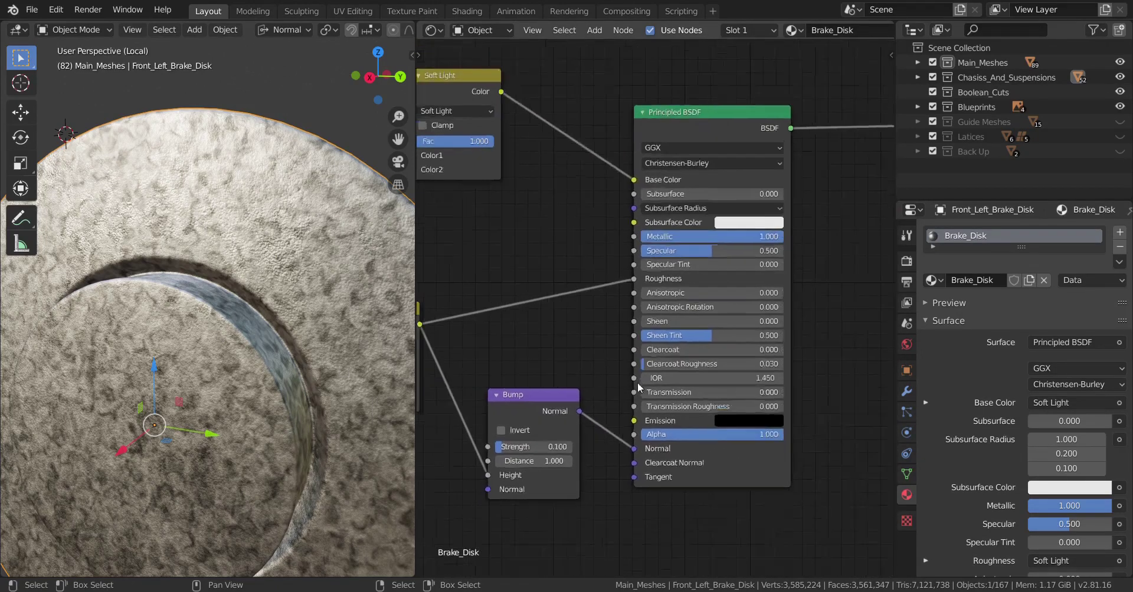
scroll(637, 383, "down", 2)
middle_click_drag(367, 374, 253, 327)
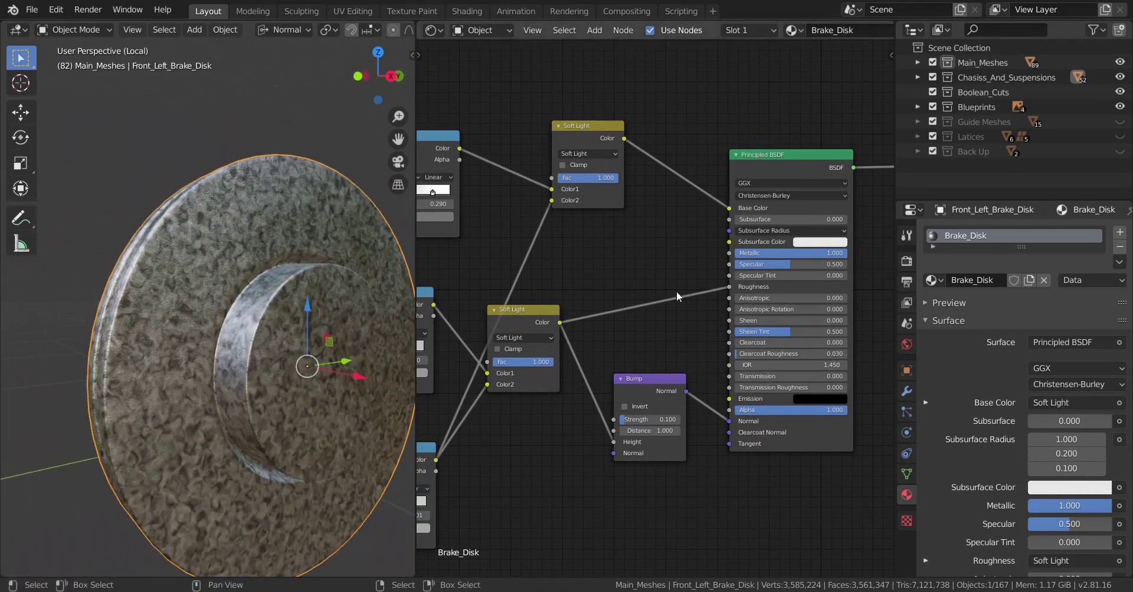
- Add a second material slot to the brake disk with a new material named Brake_Disk_CIrcular
left_click(1120, 233)
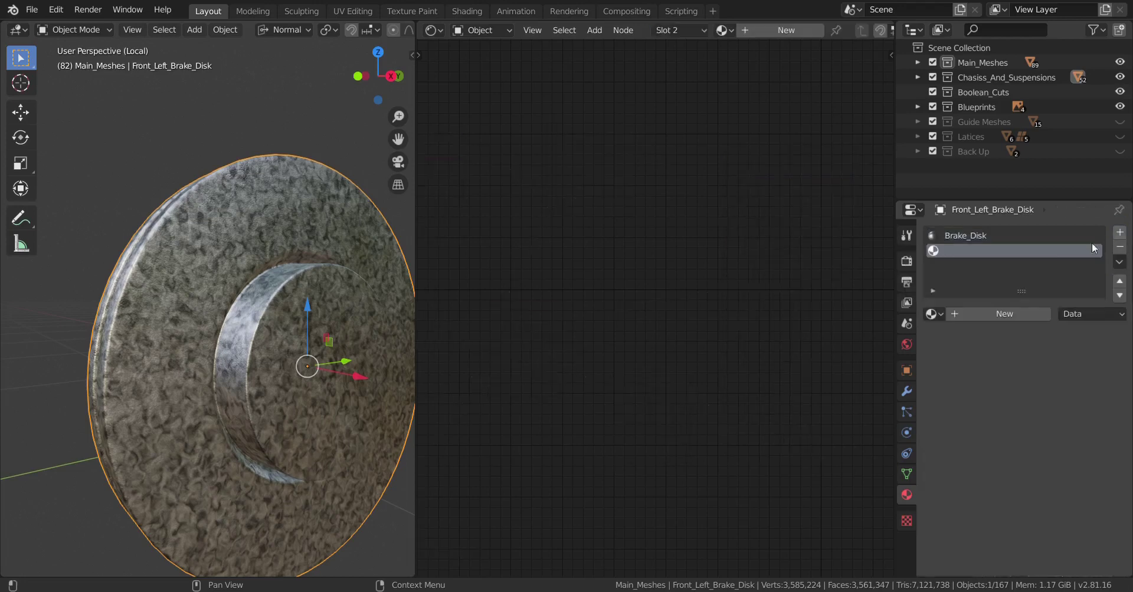
left_click(975, 317)
left_click(970, 316)
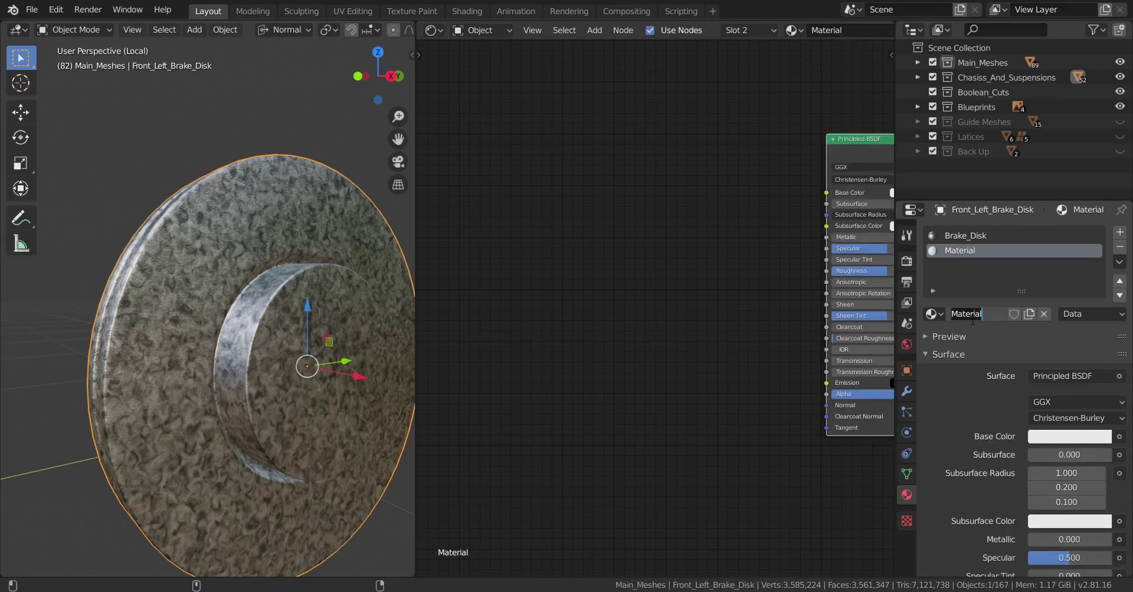
type("Brake")
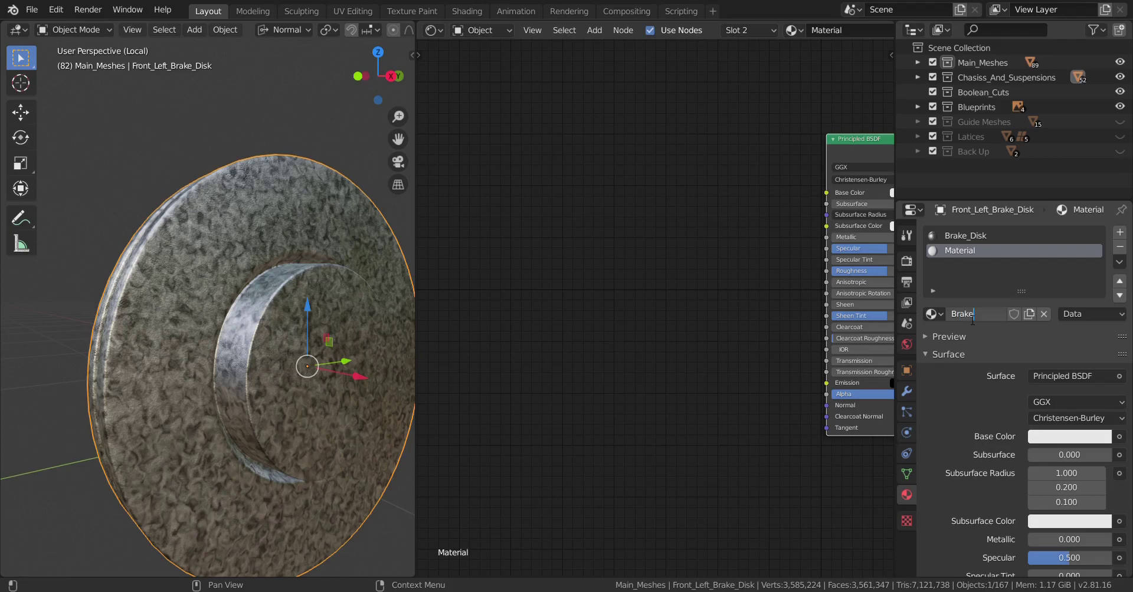
type("_Di")
type("sk_")
type("Clr")
type("cular")
key("Return")
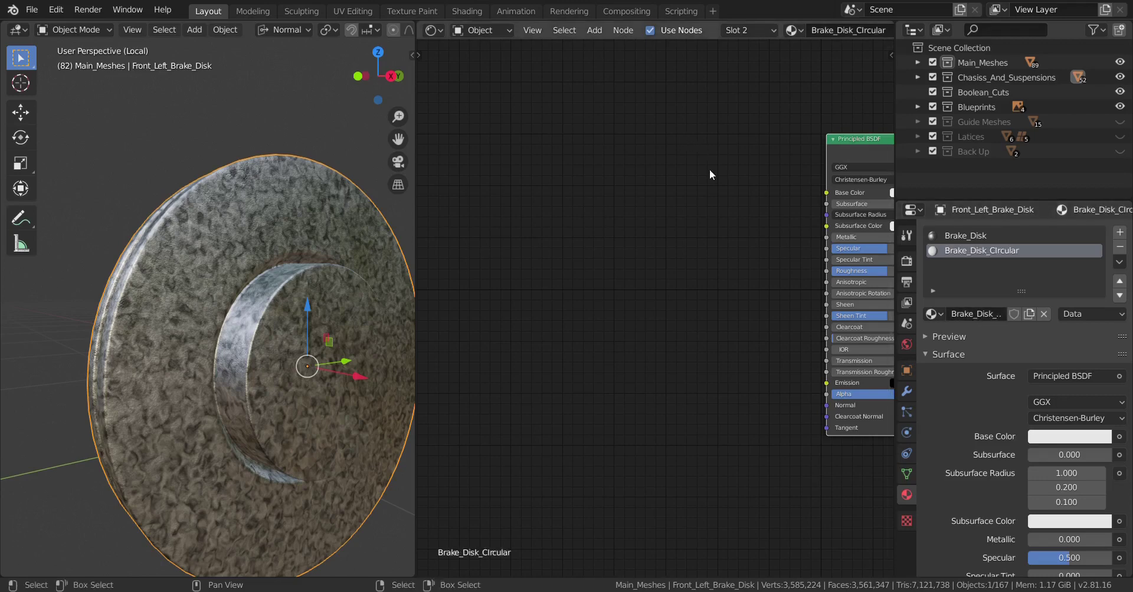
scroll(709, 281, "down", 1)
middle_click_drag(668, 269, 668, 298)
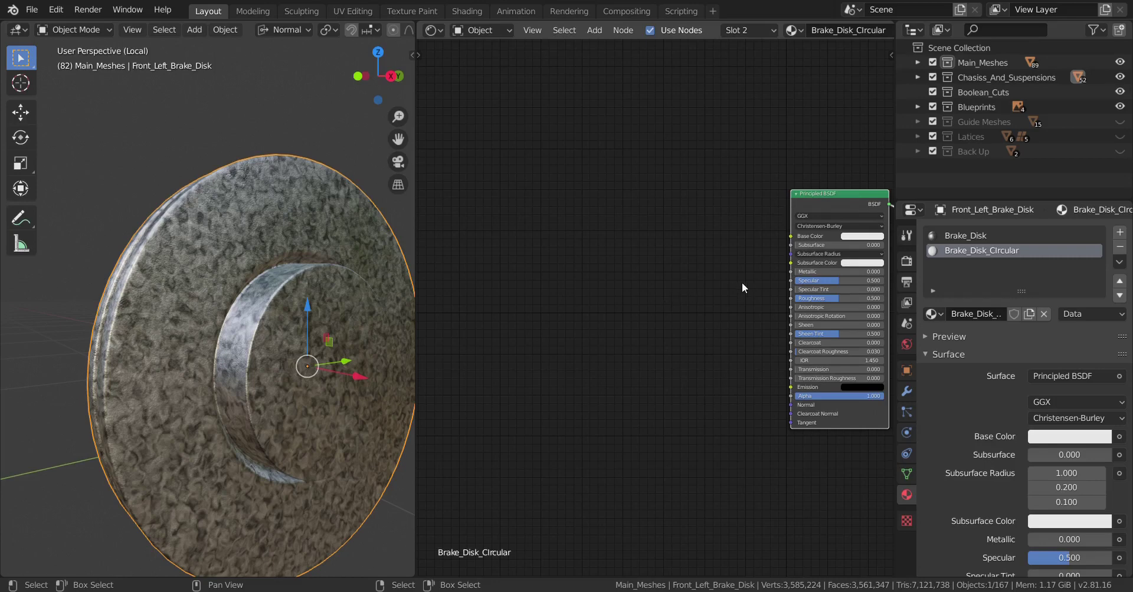
middle_click_drag(743, 298, 721, 342)
scroll(721, 342, "up", 1)
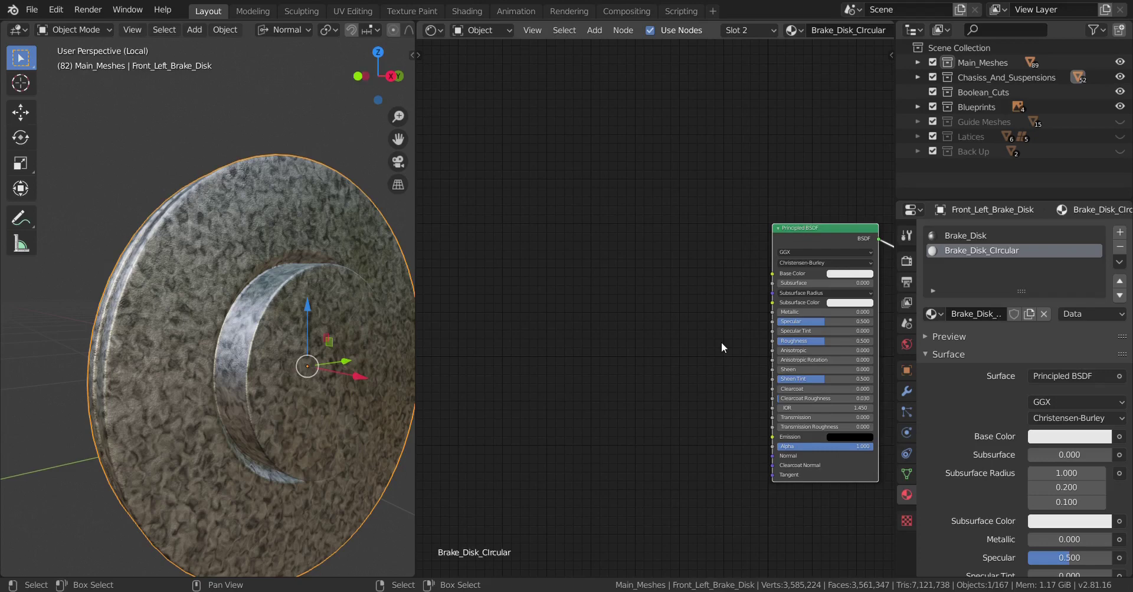
- Set the Principled BSDF's Metallic, Anisotropic and Anisotropic Rotation values to 1.000
left_click_drag(805, 311, 873, 313)
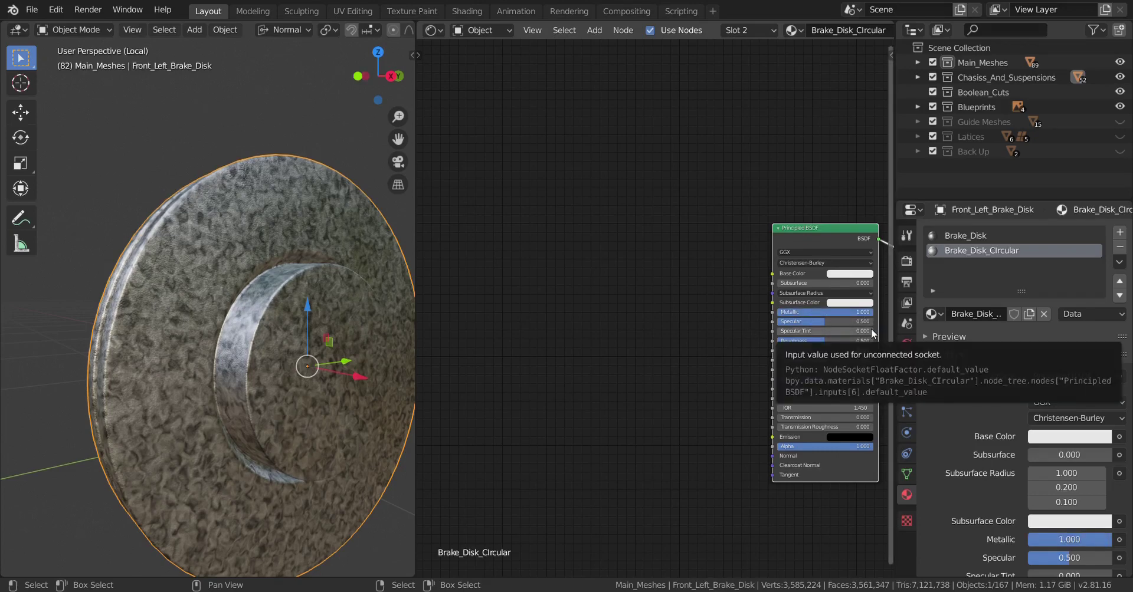
left_click_drag(799, 352, 874, 351)
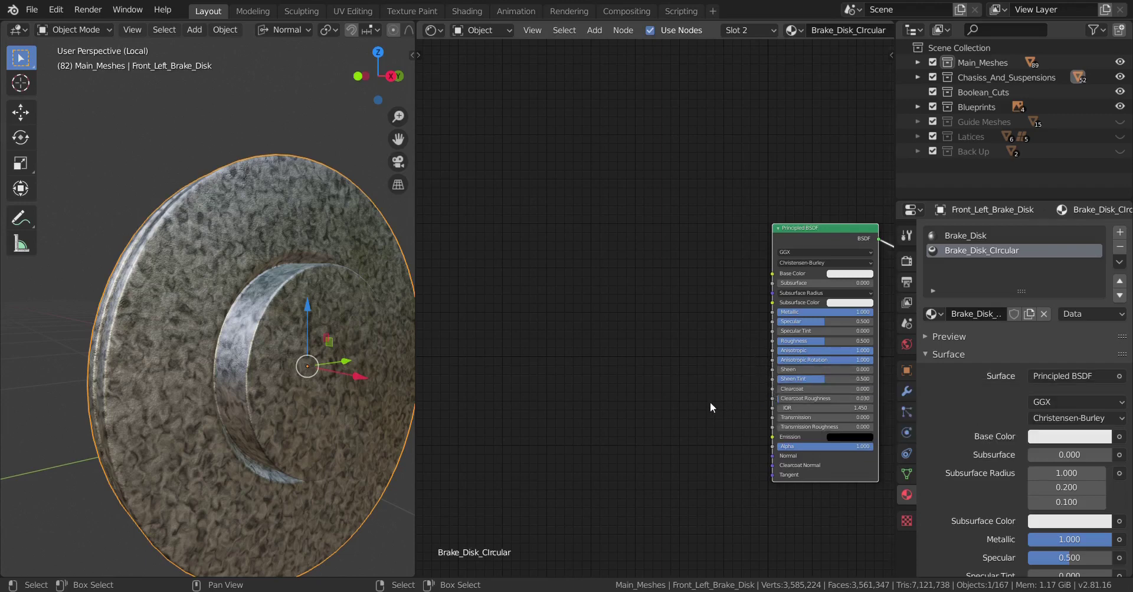
- Add a ColorRamp node ahead of the Principled BSDF
scroll(705, 397, "down", 3)
middle_click_drag(680, 401, 709, 422)
scroll(696, 408, "up", 2)
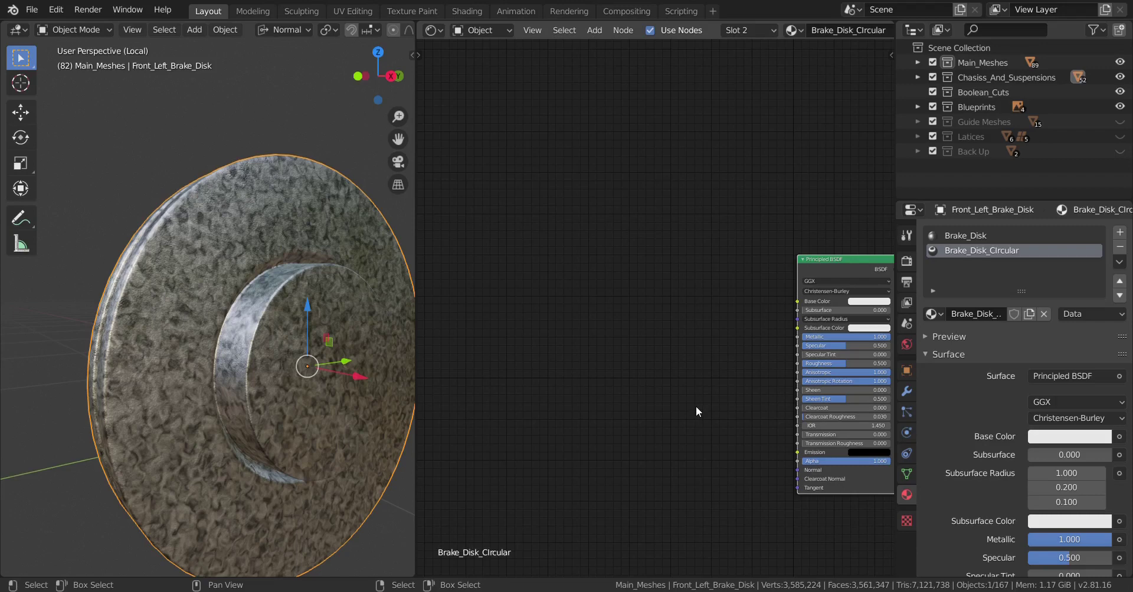
key("shift+a")
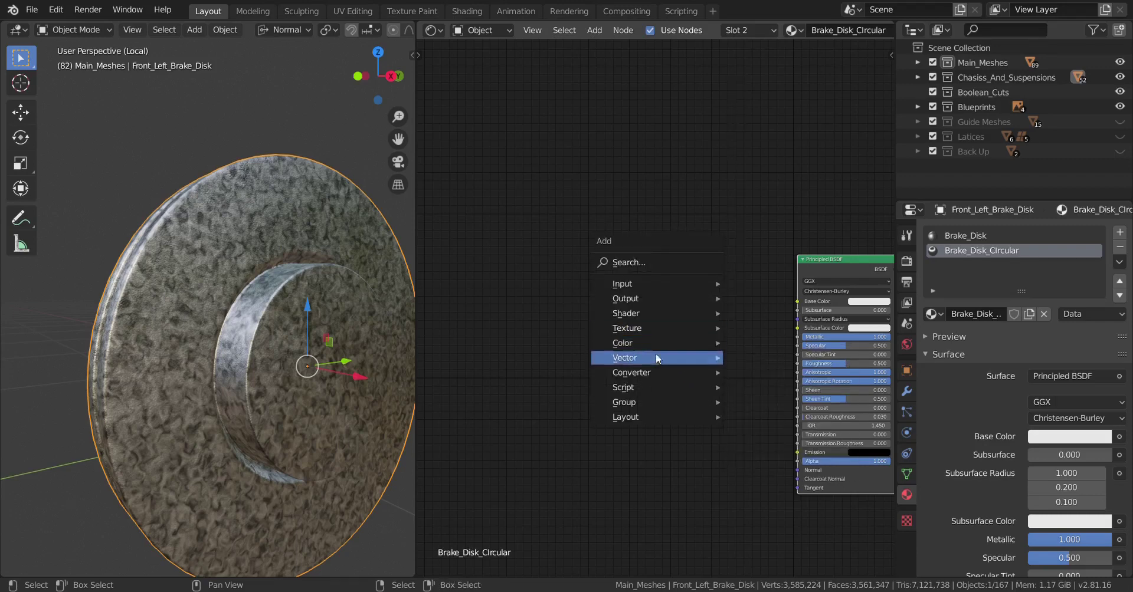
mouse_move(682, 376)
left_click(767, 196)
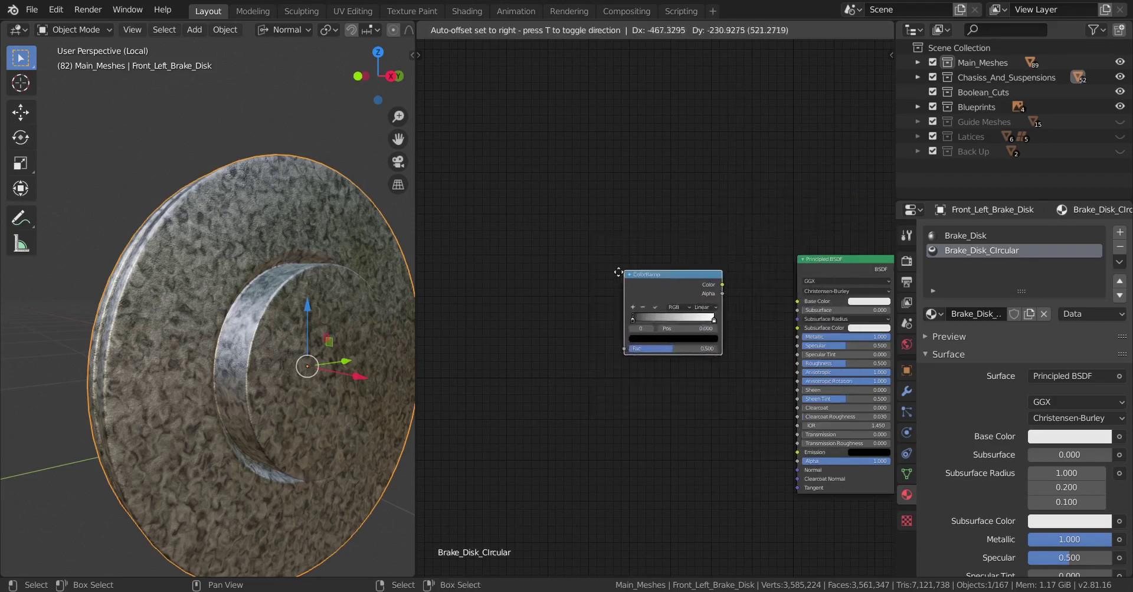
left_click(611, 281)
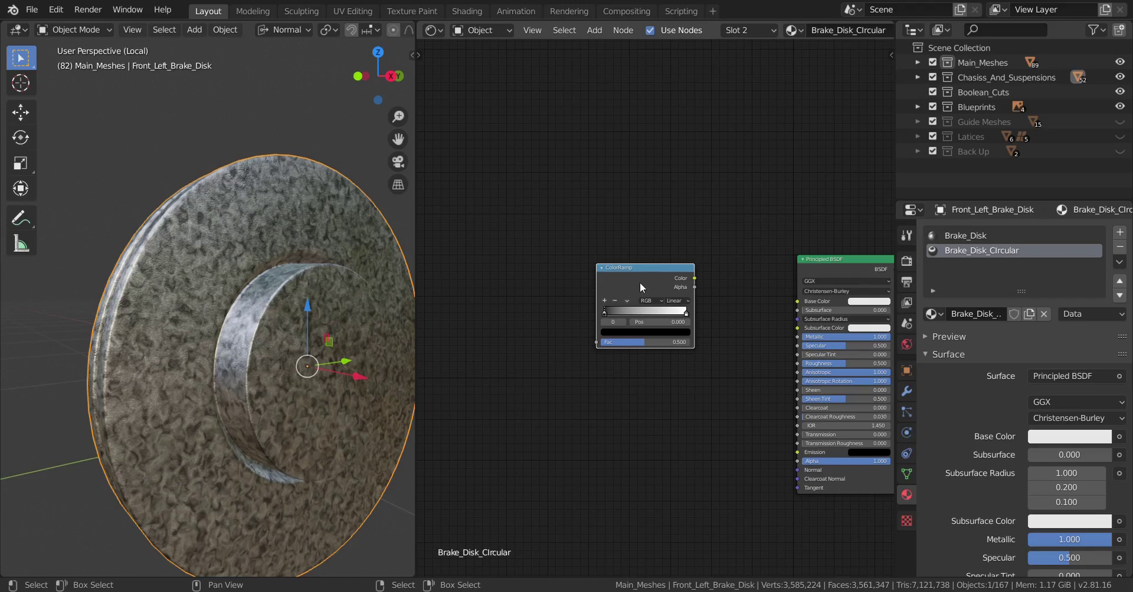
- Move the ColorRamp's white stop to about 0.514 and change the first stop's colour from black to white
scroll(644, 248, "up", 4)
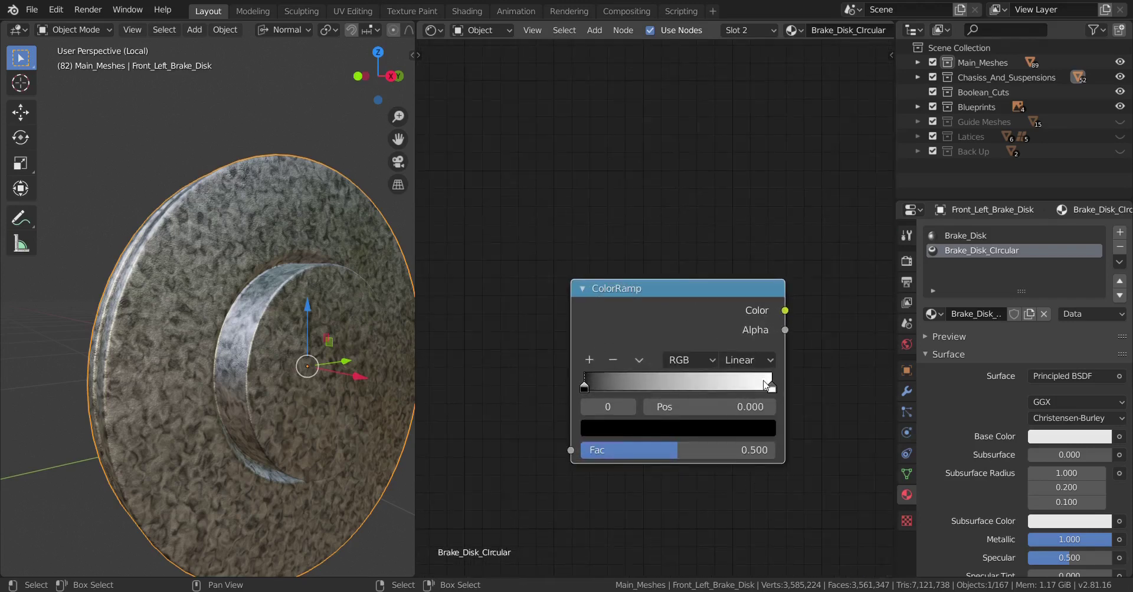
left_click_drag(772, 388, 674, 384)
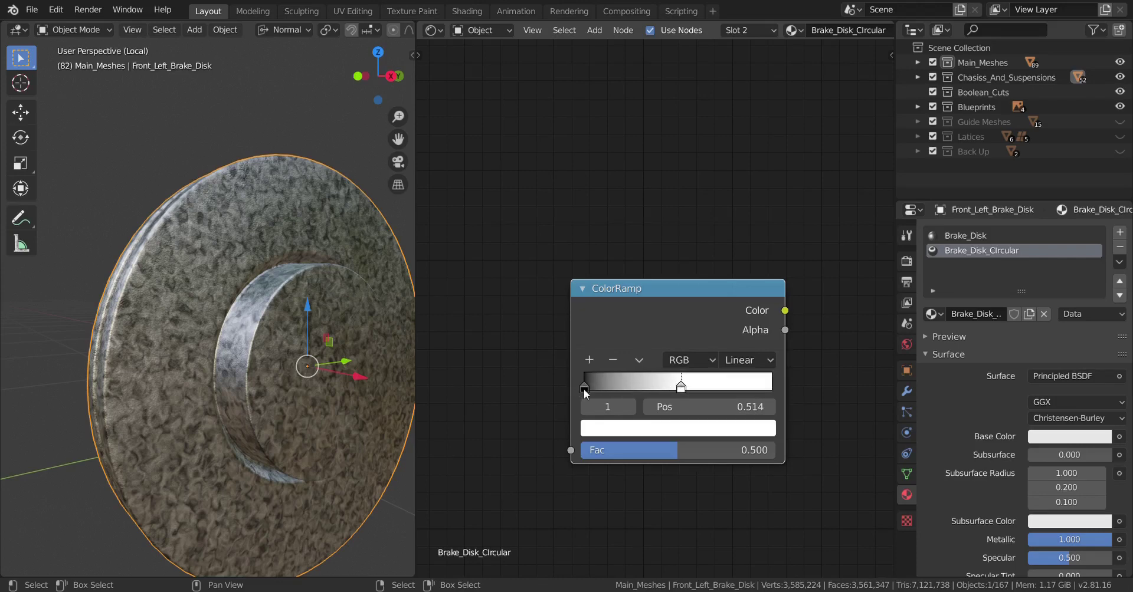
left_click(584, 387)
left_click(618, 428)
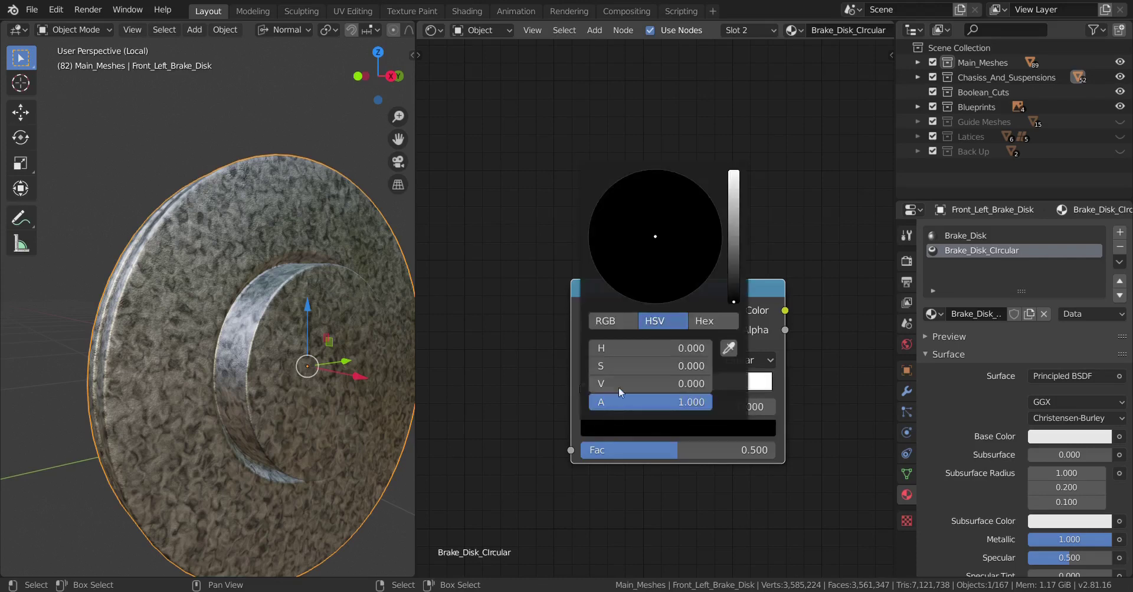
left_click_drag(735, 225, 734, 173)
- Change the ColorRamp's second stop to a mid grey and shift it to position 0.533
left_click(681, 388)
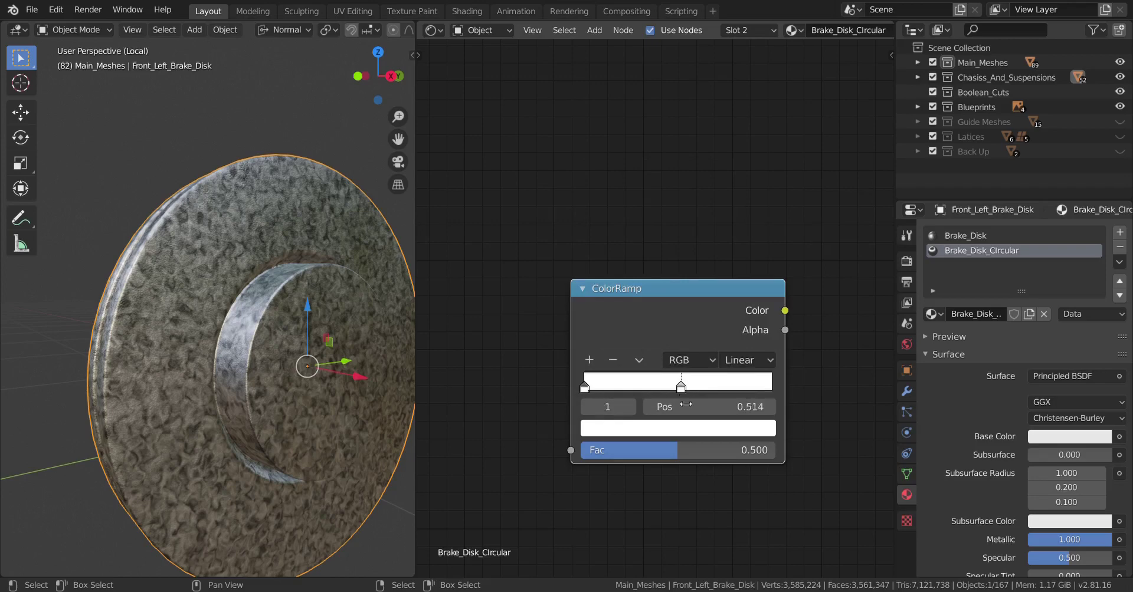
left_click(650, 435)
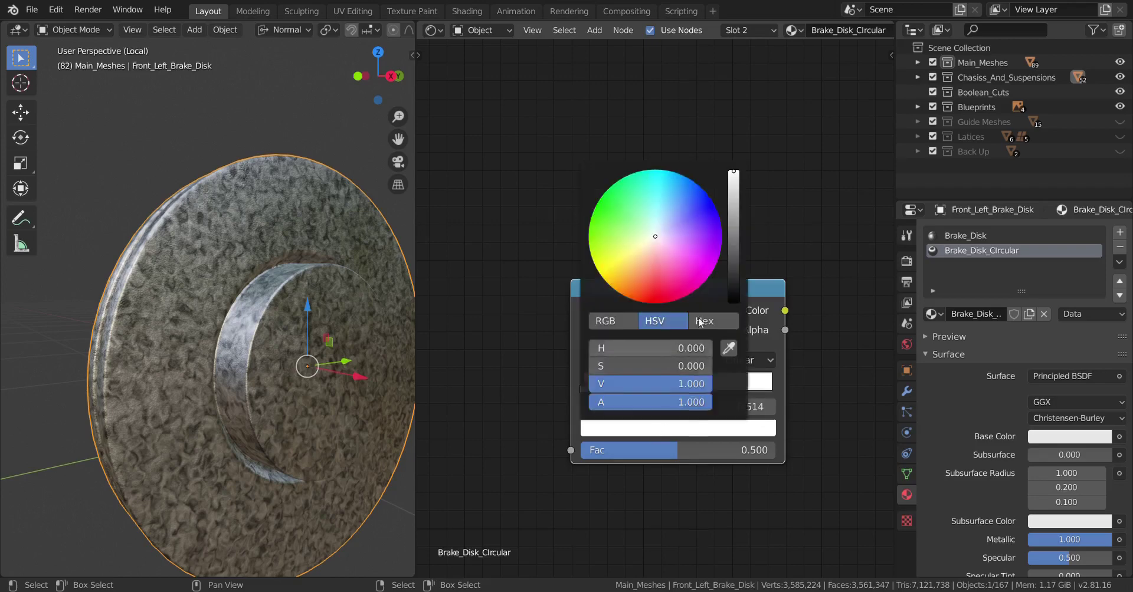
scroll(699, 270, "down", 2)
scroll(698, 269, "down", 5)
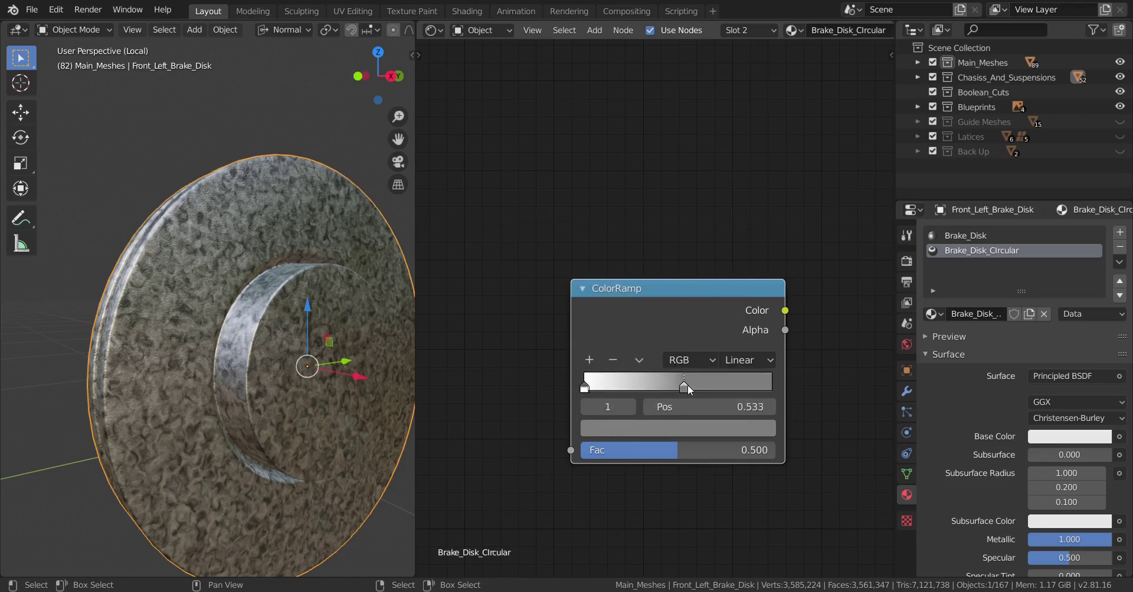
left_click(676, 429)
scroll(695, 234, "down", 2)
scroll(640, 426, "down", 2)
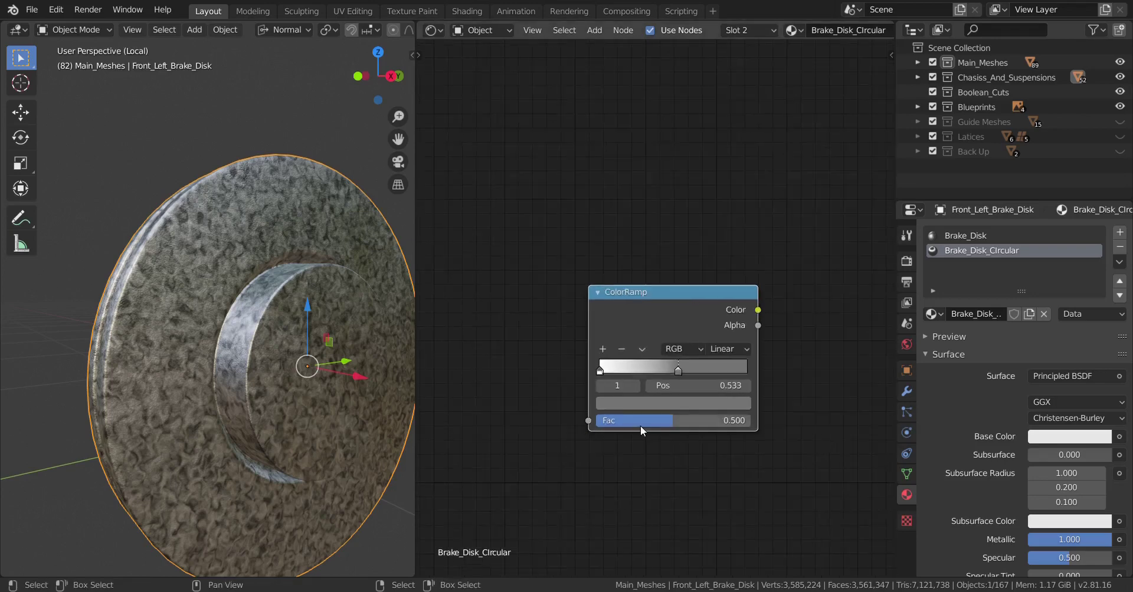
- Duplicate the ColorRamp node and place the copy directly below the original
scroll(639, 426, "down", 2)
scroll(642, 424, "up", 1)
scroll(655, 391, "down", 1)
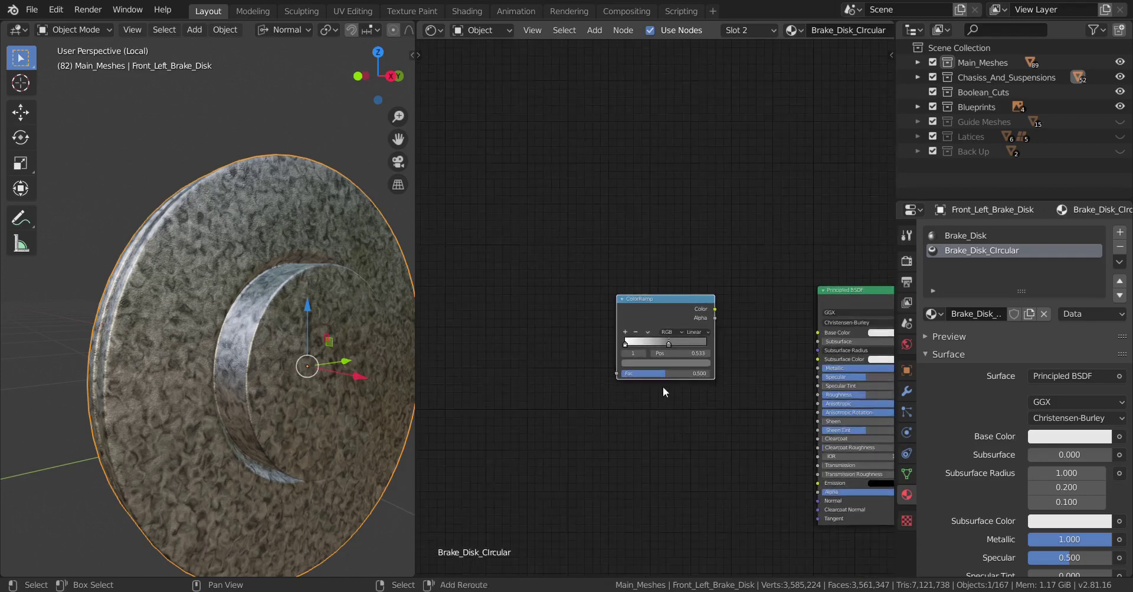
key("shift+d")
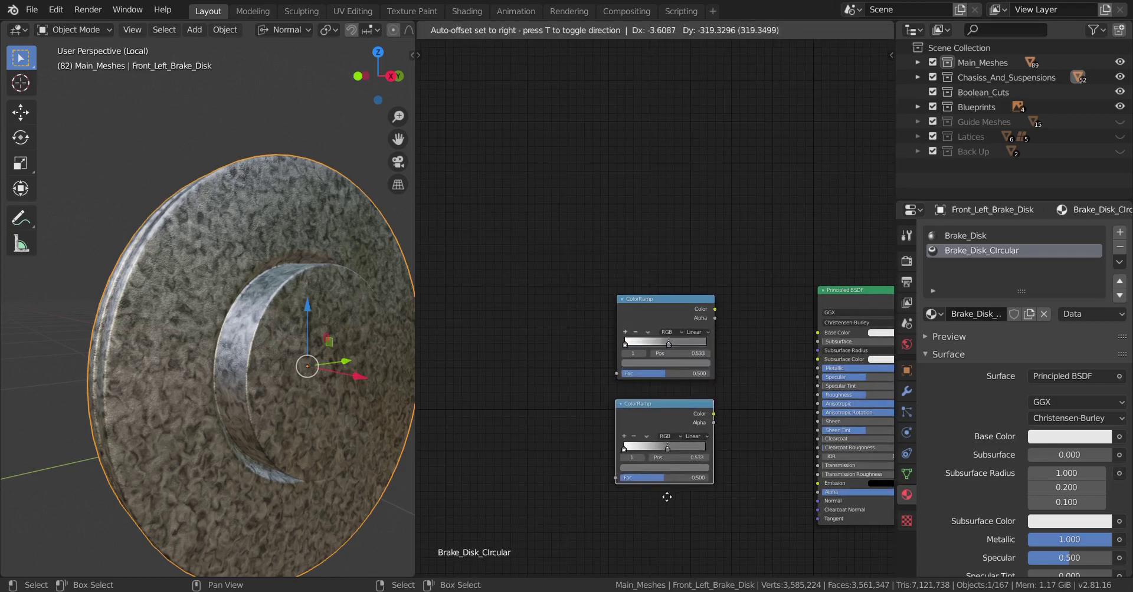
left_click(667, 497)
- In the duplicated ColorRamp, move the grey stop to 0.413 and the white stop to 1.000
scroll(679, 329, "up", 4)
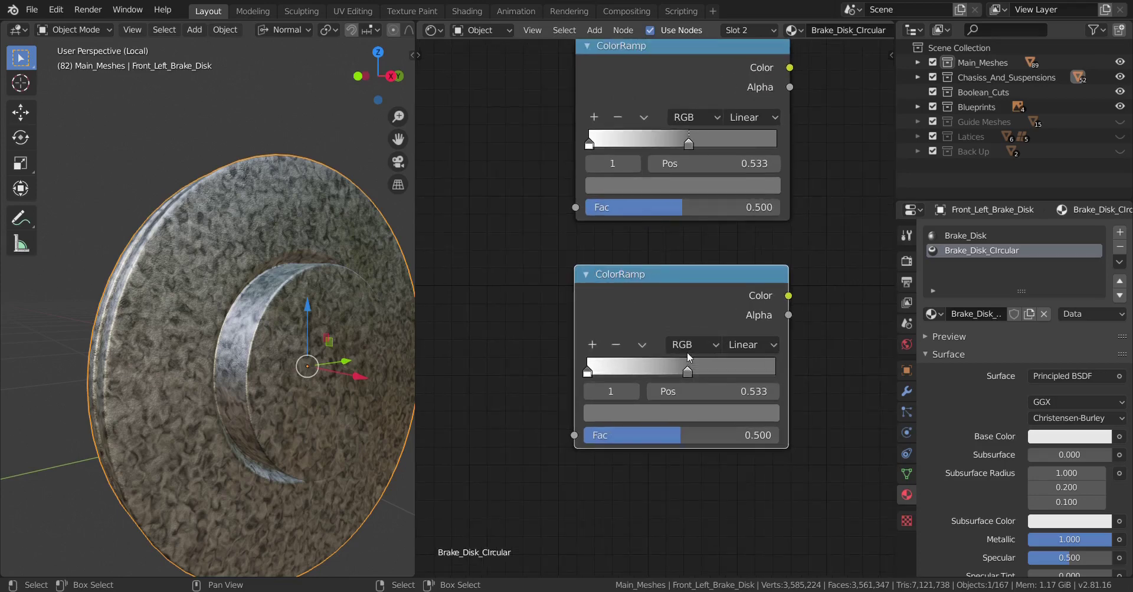
left_click_drag(683, 372, 661, 366)
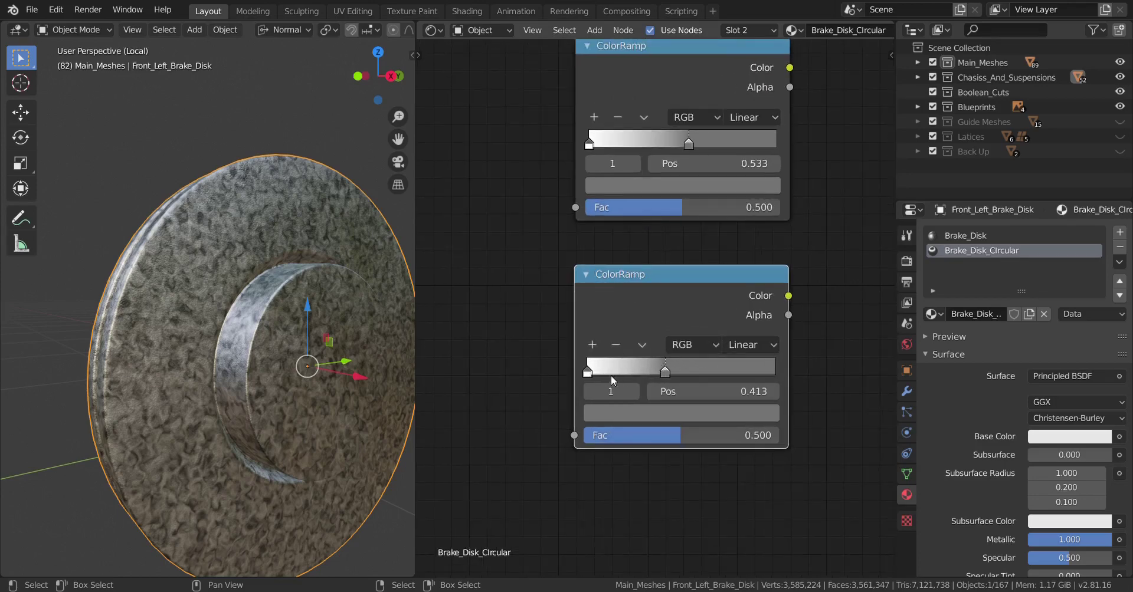
left_click_drag(590, 371, 812, 360)
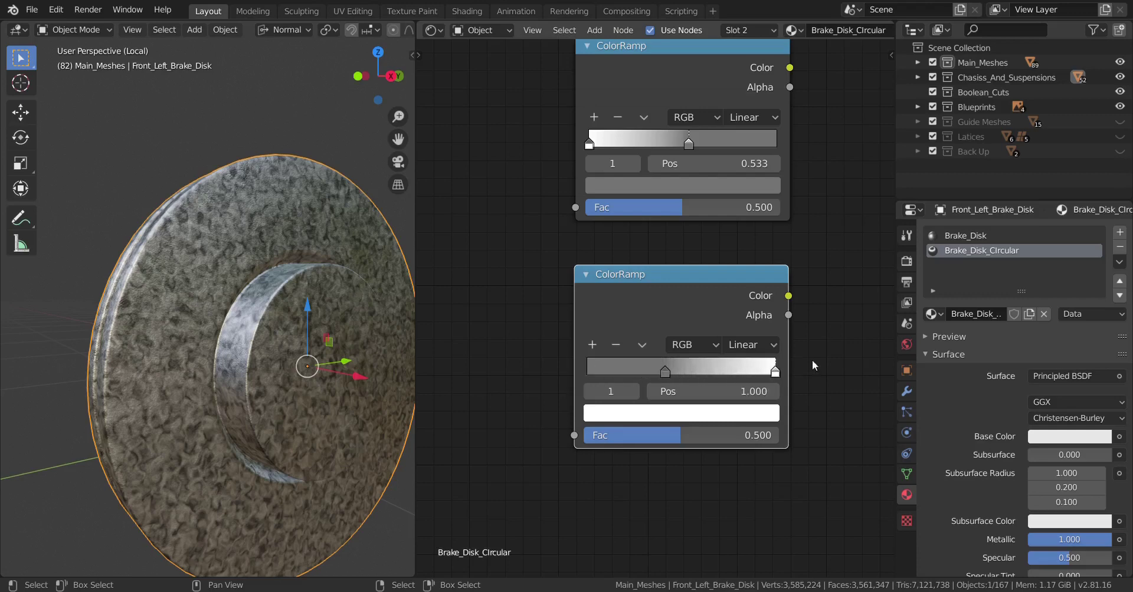
- Add a Noise Texture node ahead of the two ColorRamps
scroll(812, 360, "down", 2)
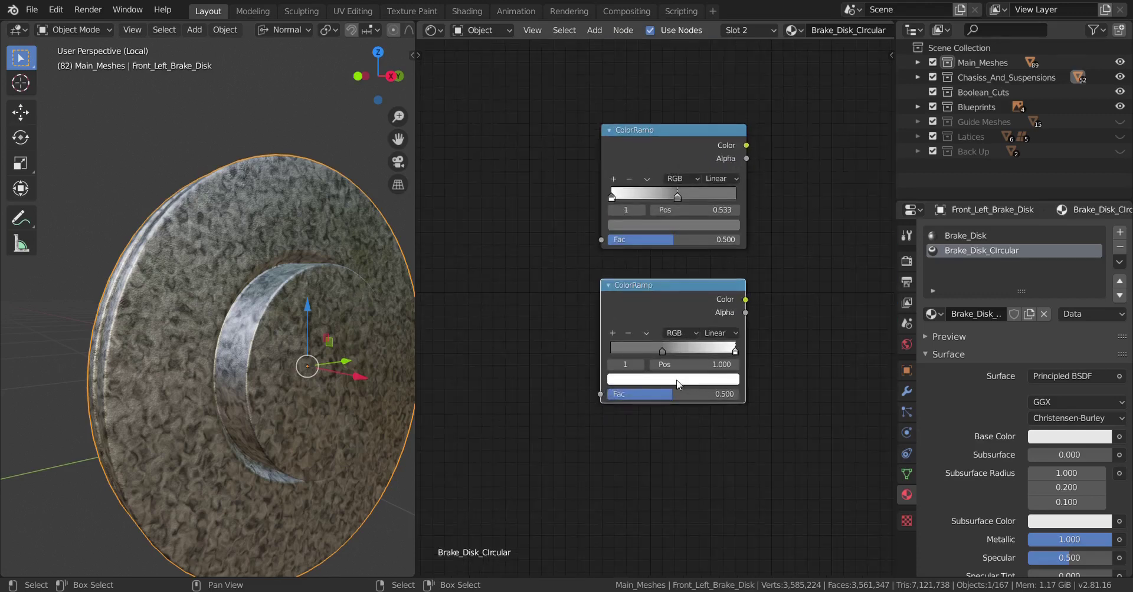
scroll(676, 385, "down", 3)
middle_click_drag(734, 384, 793, 415)
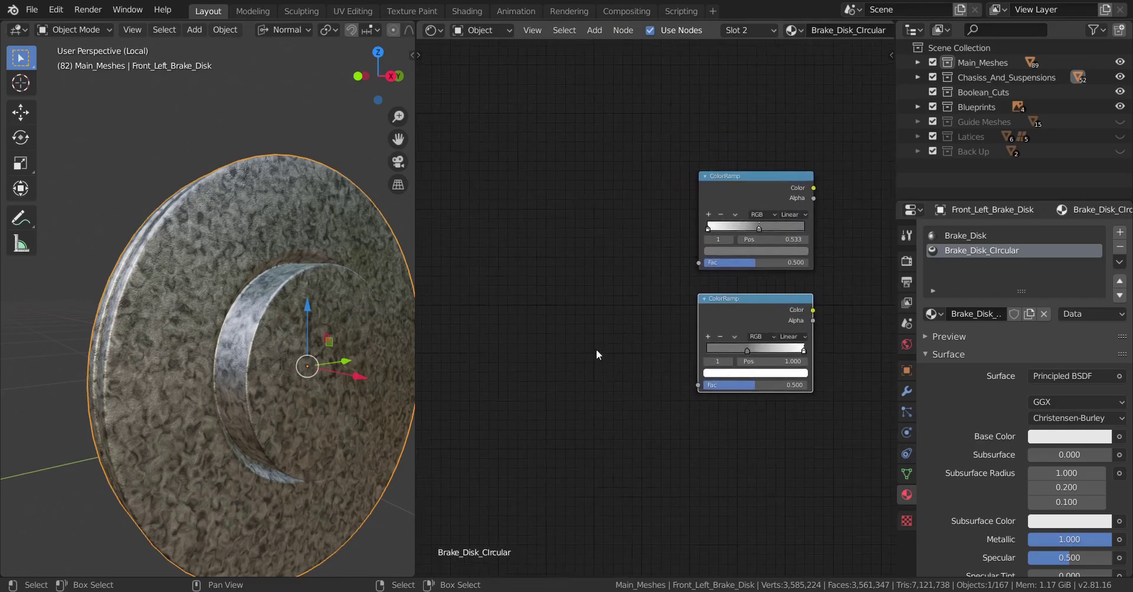
middle_click_drag(596, 354, 655, 344)
key("shift+a")
mouse_move(636, 278)
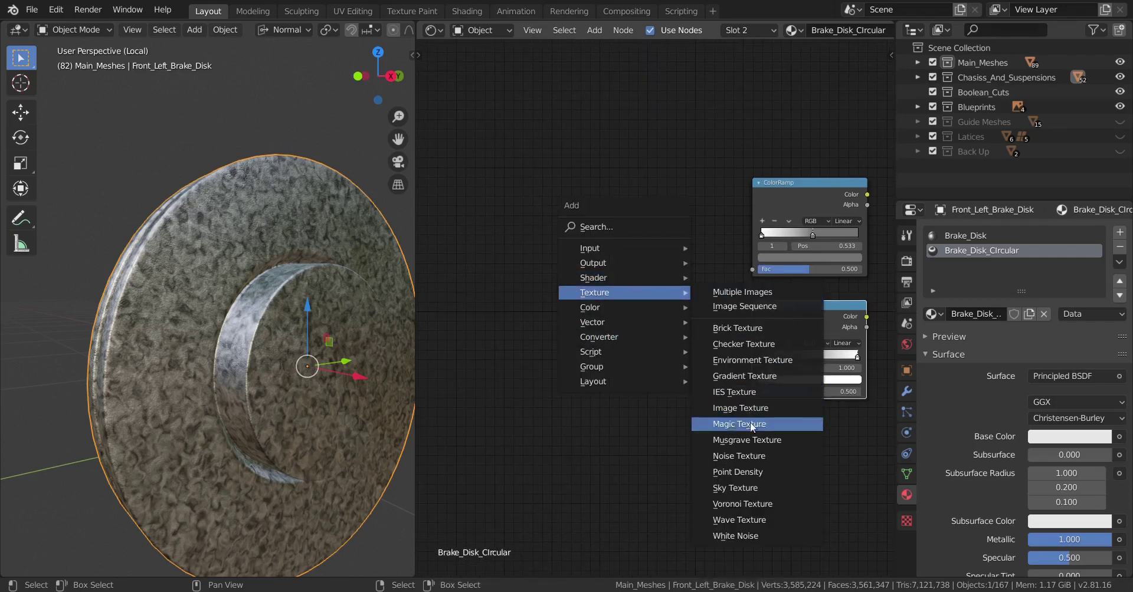
left_click(739, 456)
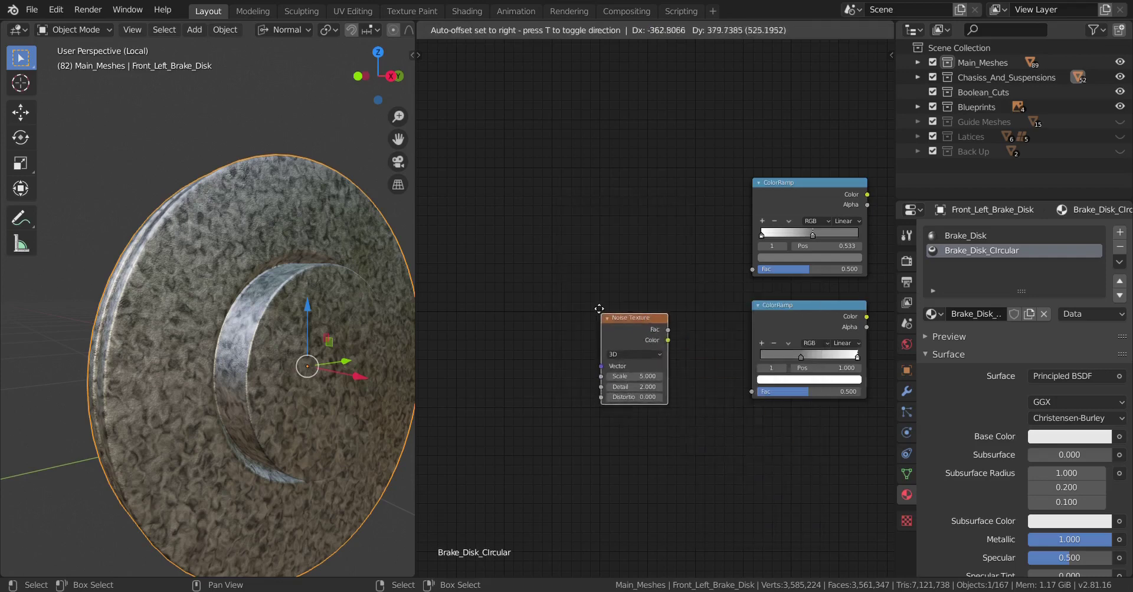
left_click(599, 309)
- Link the Noise Texture's Fac output to the Fac inputs of both ColorRamps
scroll(678, 308, "up", 2)
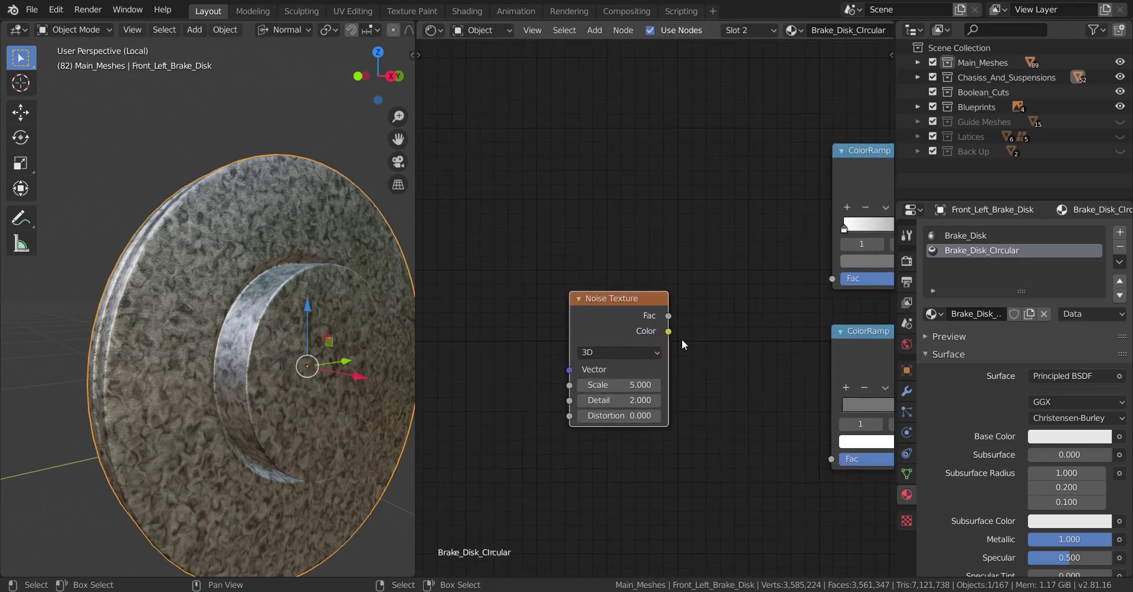
middle_click_drag(681, 339, 629, 344)
left_click_drag(617, 323, 780, 465)
middle_click_drag(580, 406, 723, 421)
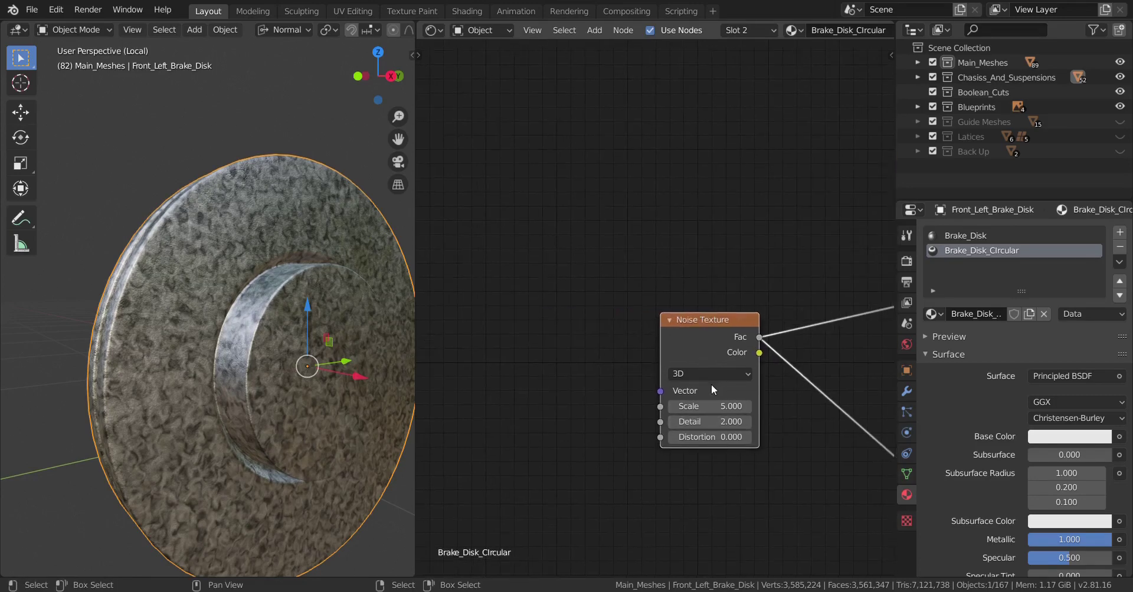
- Add a Texture Coordinate node well ahead of the Noise Texture
left_click_drag(710, 384, 770, 381)
scroll(737, 387, "down", 4)
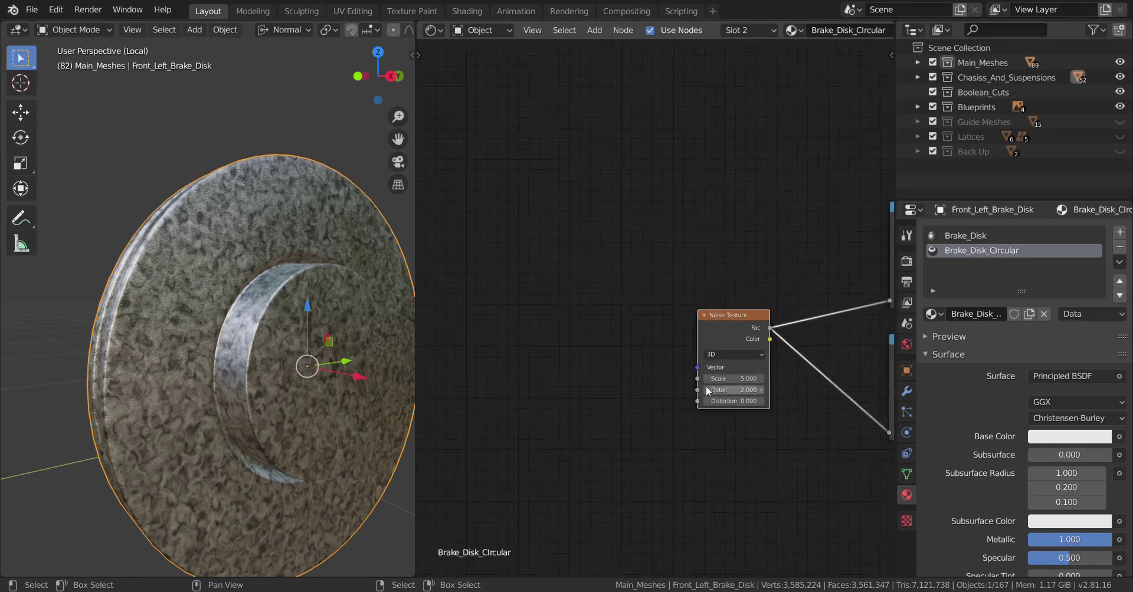
middle_click_drag(709, 391, 810, 383)
key("shift+a")
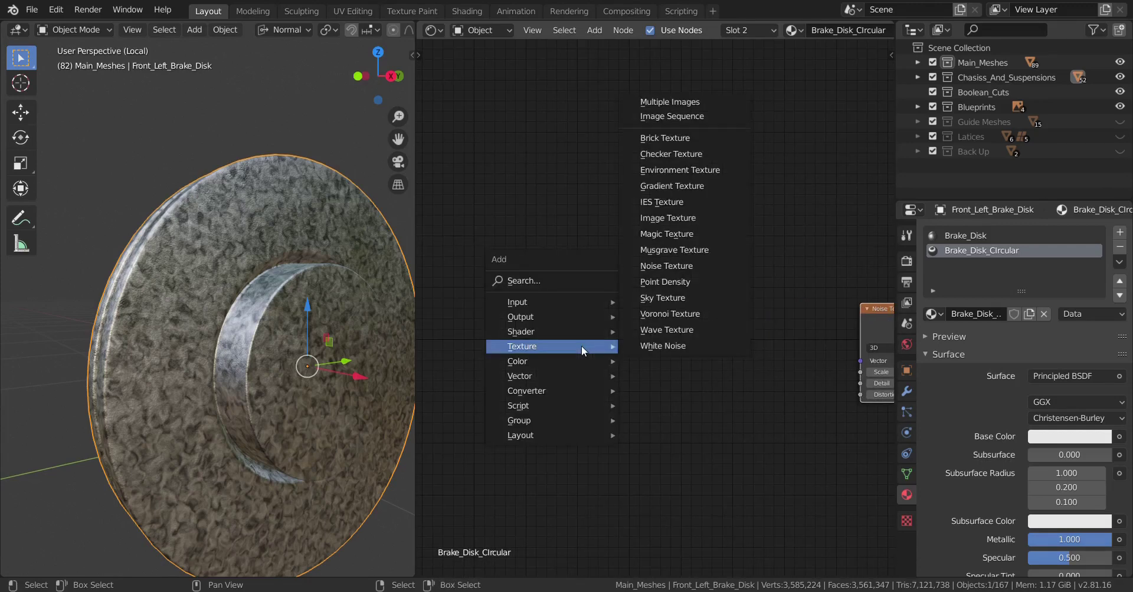
mouse_move(545, 303)
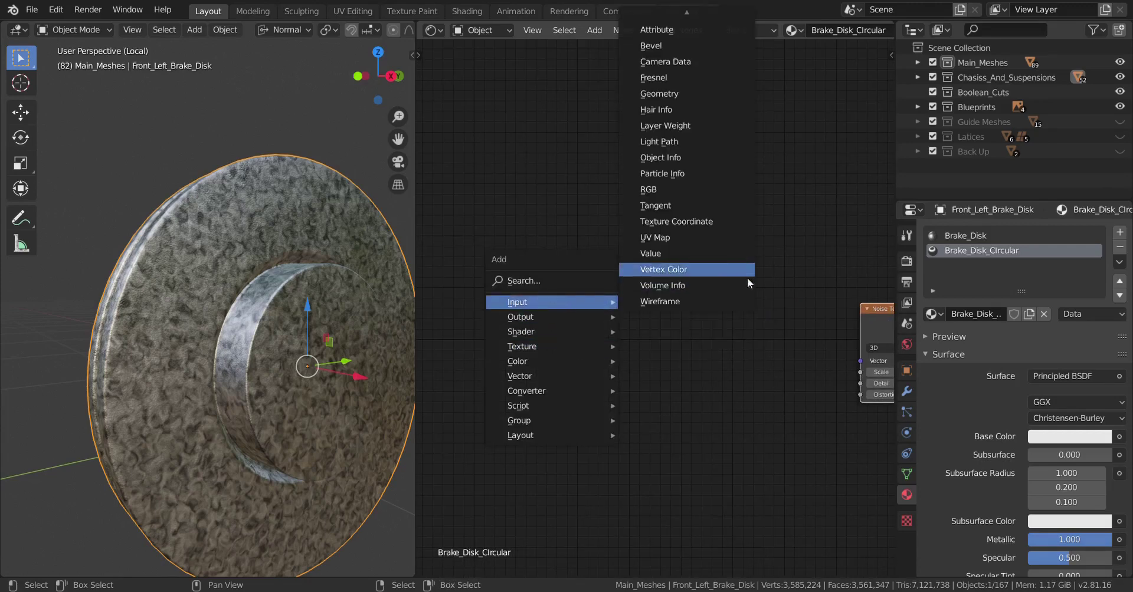
left_click(721, 221)
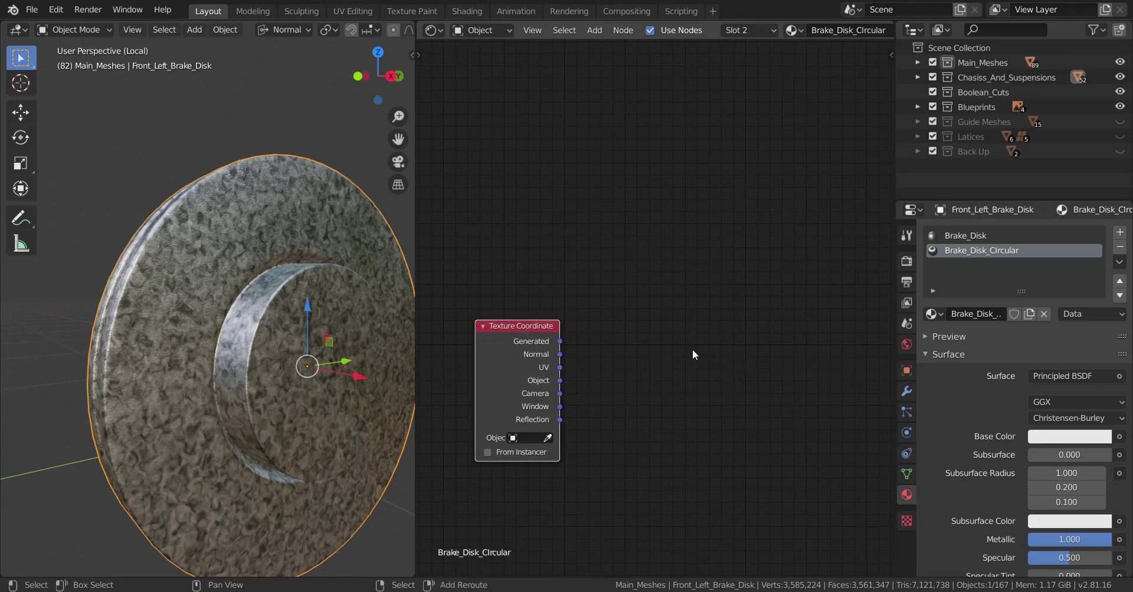
- Add a Gradient Texture node of type Spherical and link the Texture Coordinate's Object output to its Vector input
key("shift+a")
mouse_move(667, 384)
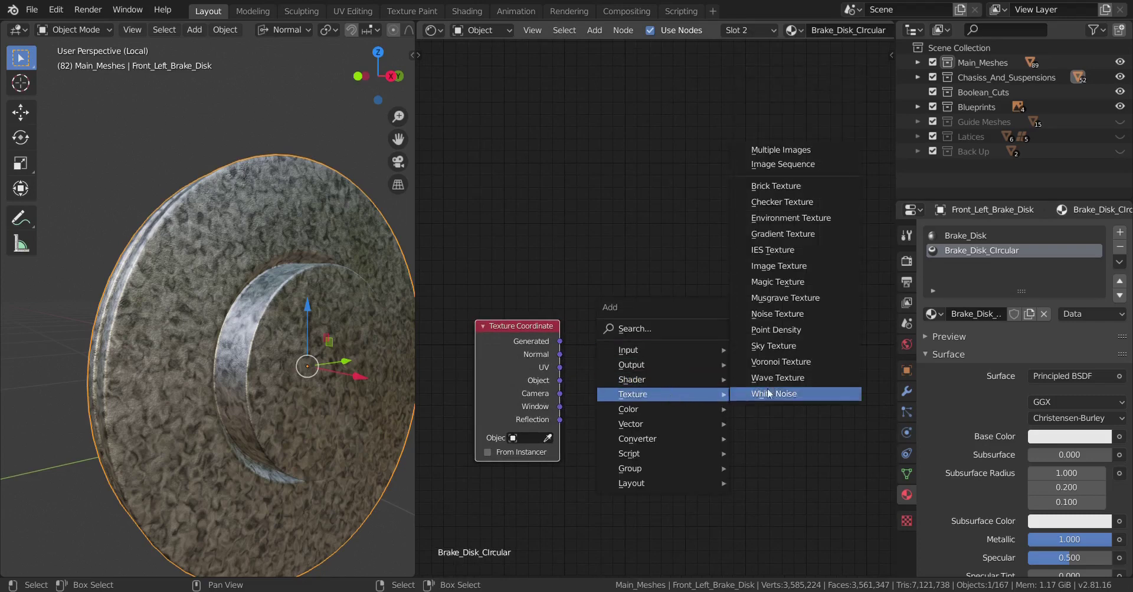
left_click(793, 234)
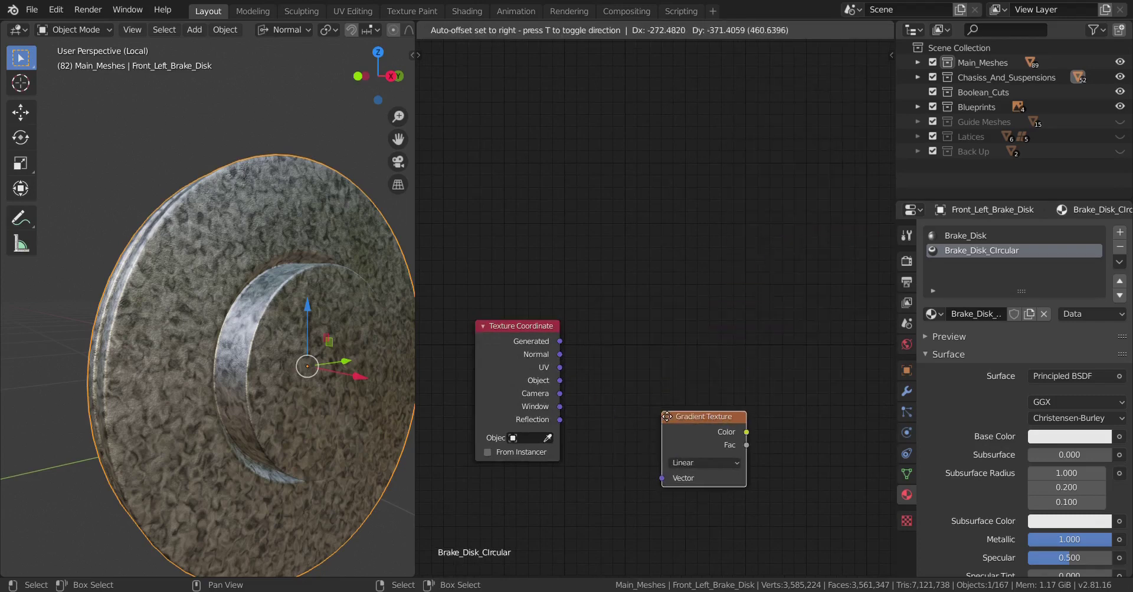
left_click(663, 417)
left_click(695, 462)
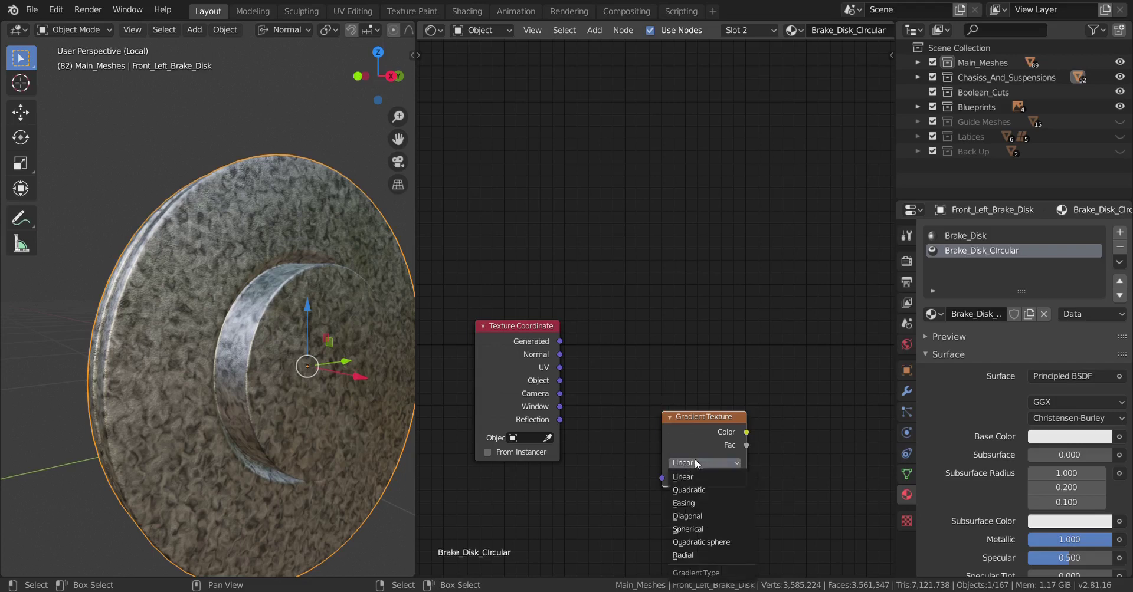
left_click(690, 529)
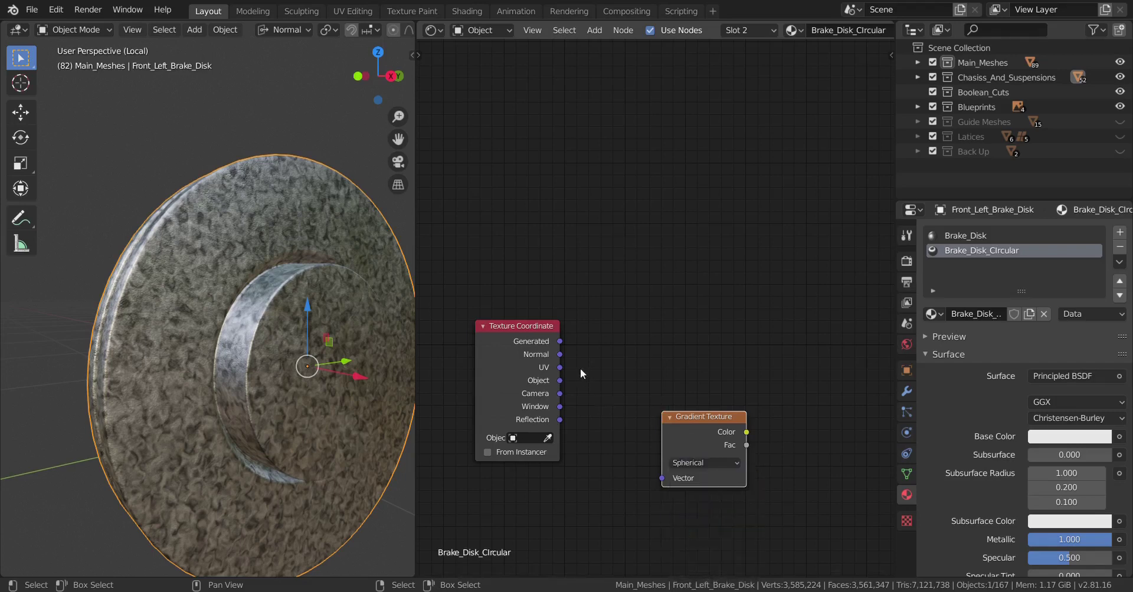
left_click_drag(561, 382, 663, 481)
- Add a MixRGB node between the Gradient Texture and the Noise Texture
middle_click_drag(759, 405, 708, 400)
key("shift+a")
mouse_move(719, 387)
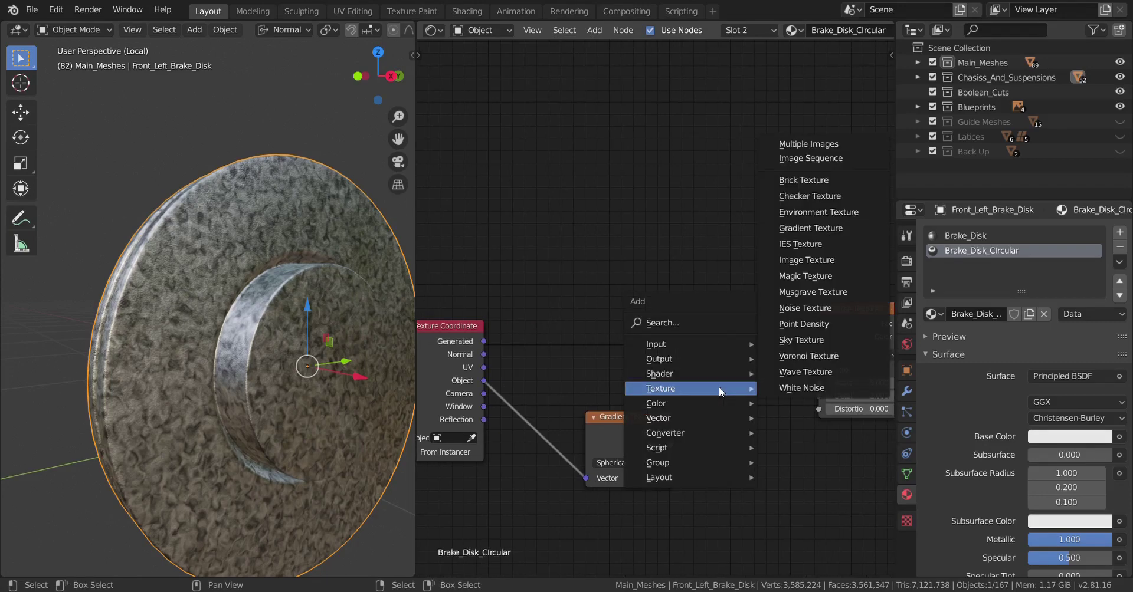
left_click(806, 483)
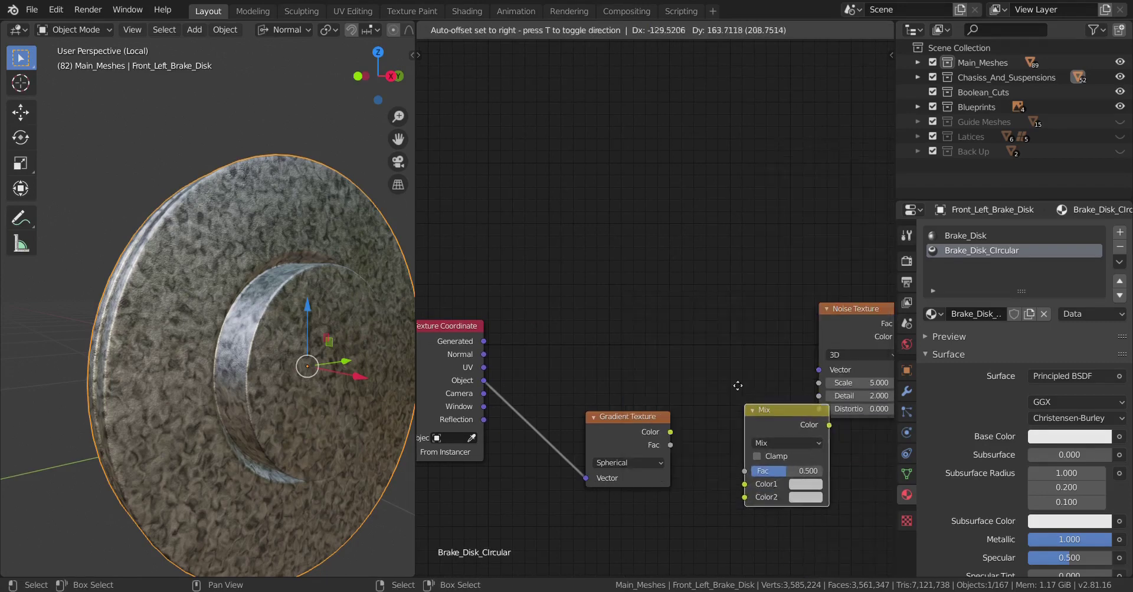
left_click(690, 274)
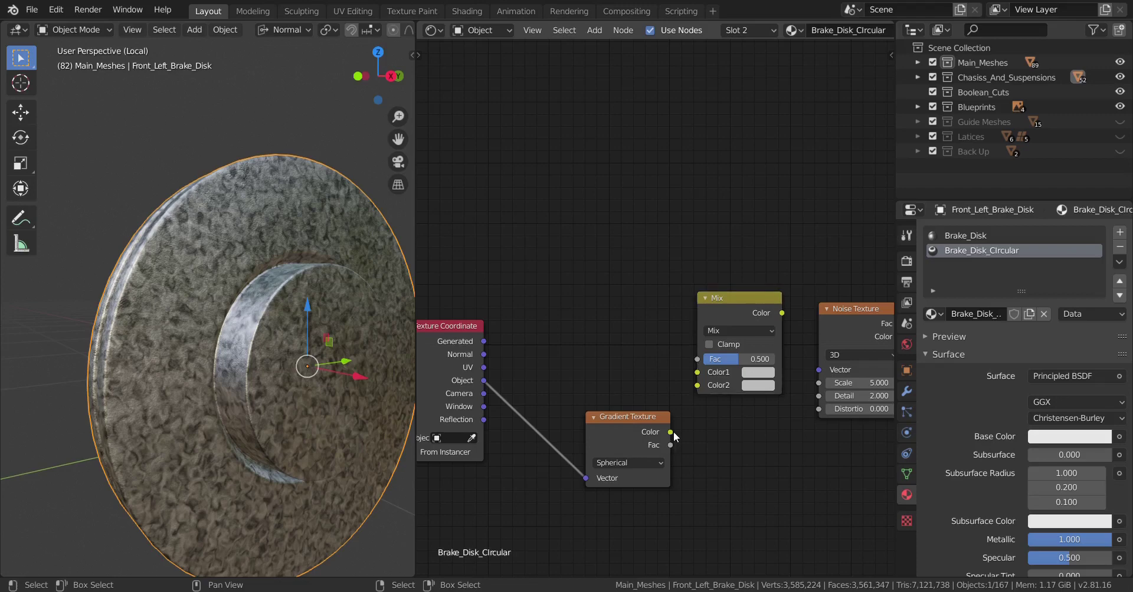
- Link the Gradient Texture's Color to the Mix node's Color2 and the Texture Coordinate's Object output to its Color1
left_click_drag(673, 432, 704, 386)
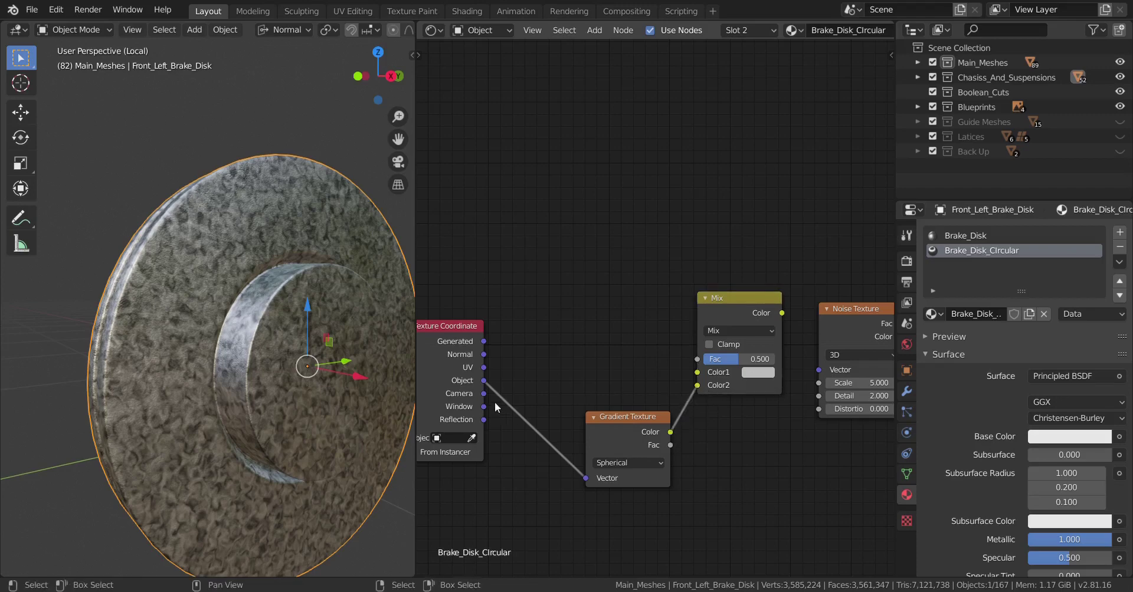
left_click_drag(484, 381, 706, 379)
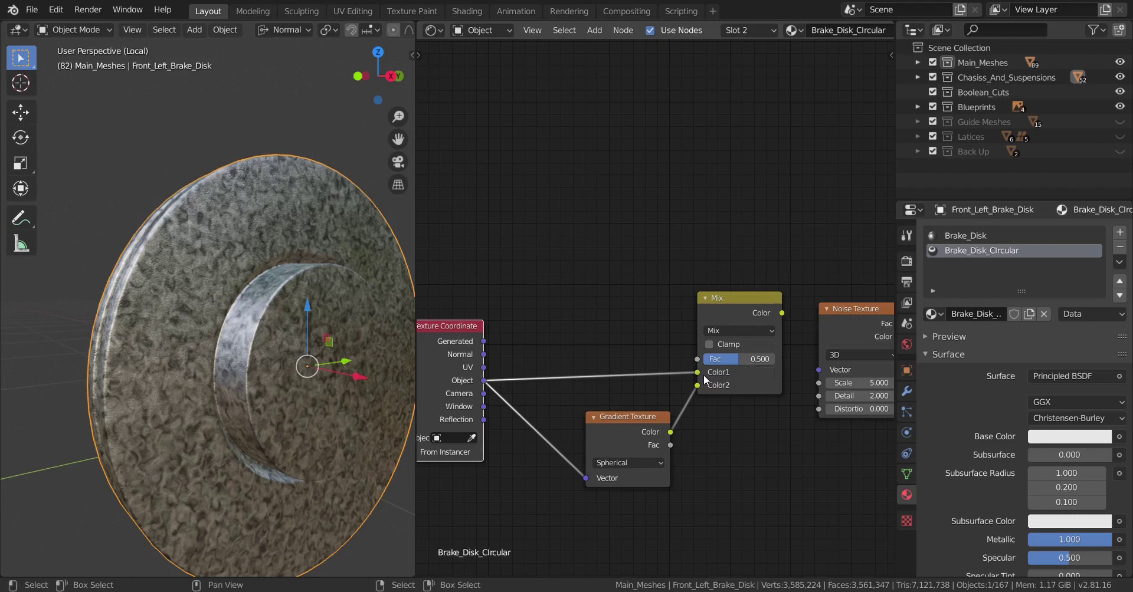
middle_click_drag(731, 398, 642, 424)
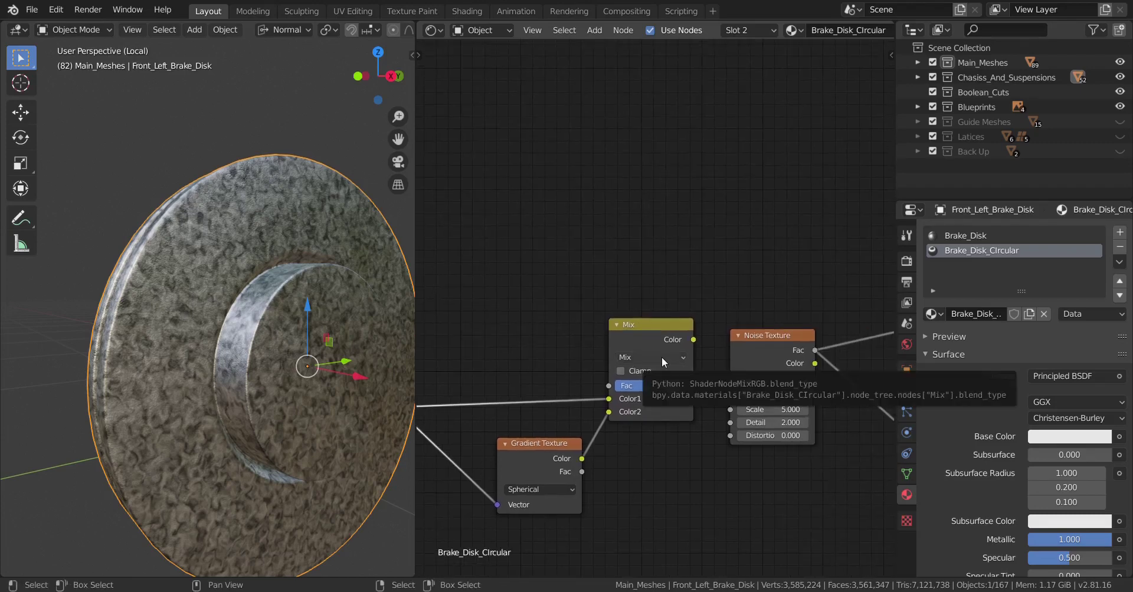
- Preview the Mix node's output through a Viewer node
left_click(643, 346, "ctrl+shift")
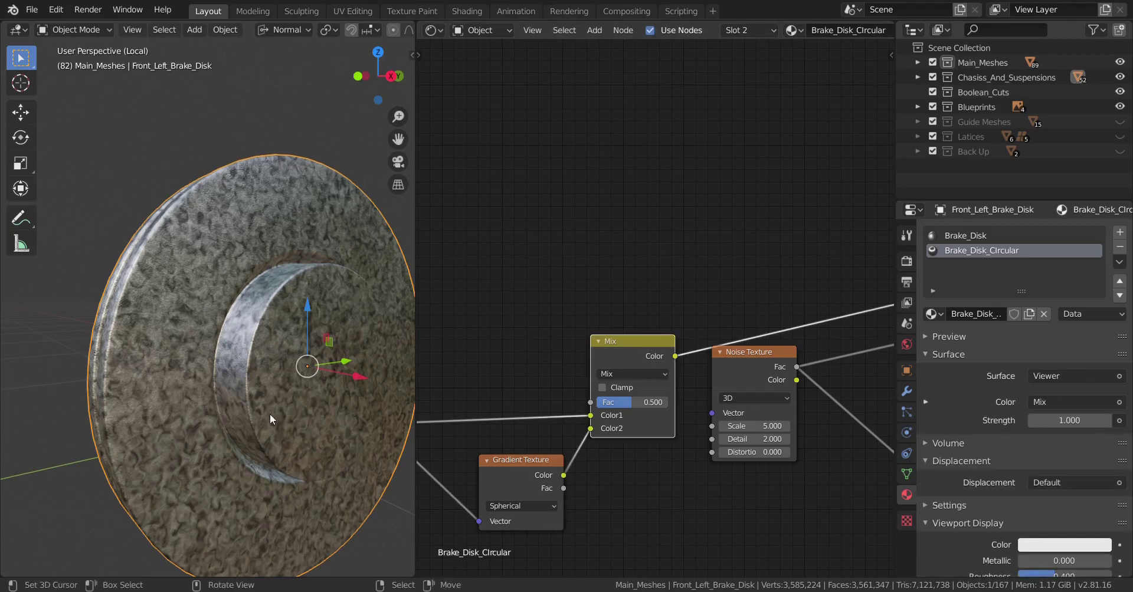
middle_click_drag(622, 415, 590, 423)
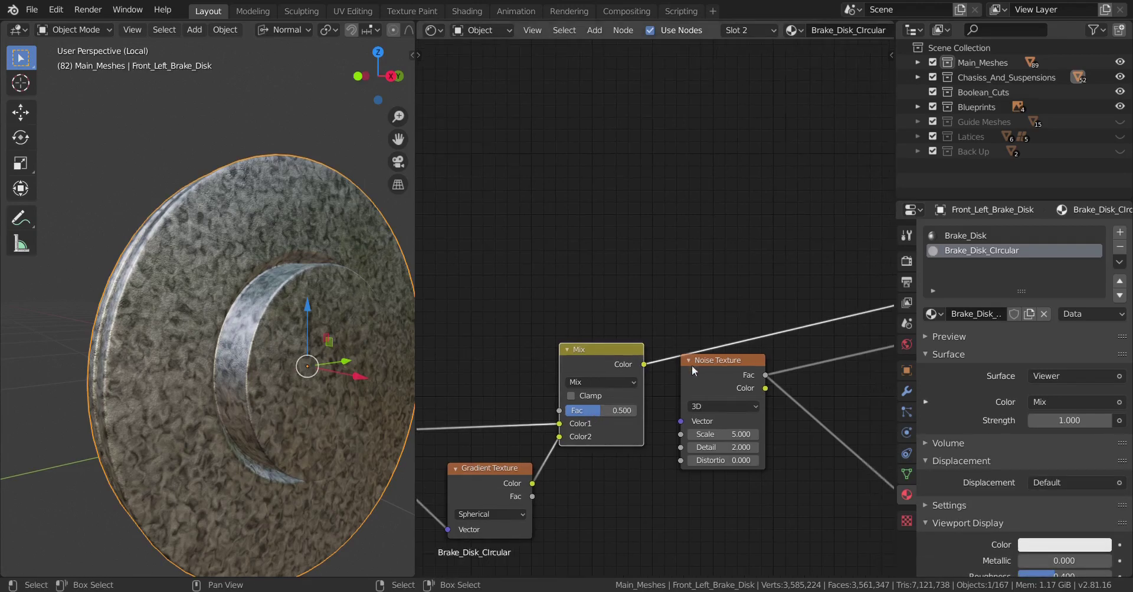
middle_click_drag(692, 366, 634, 387)
- In Edit Mode, select the disk's wide flat face ring together with the narrow face ring along its outer edge
middle_click_drag(239, 384, 163, 377)
key("Tab")
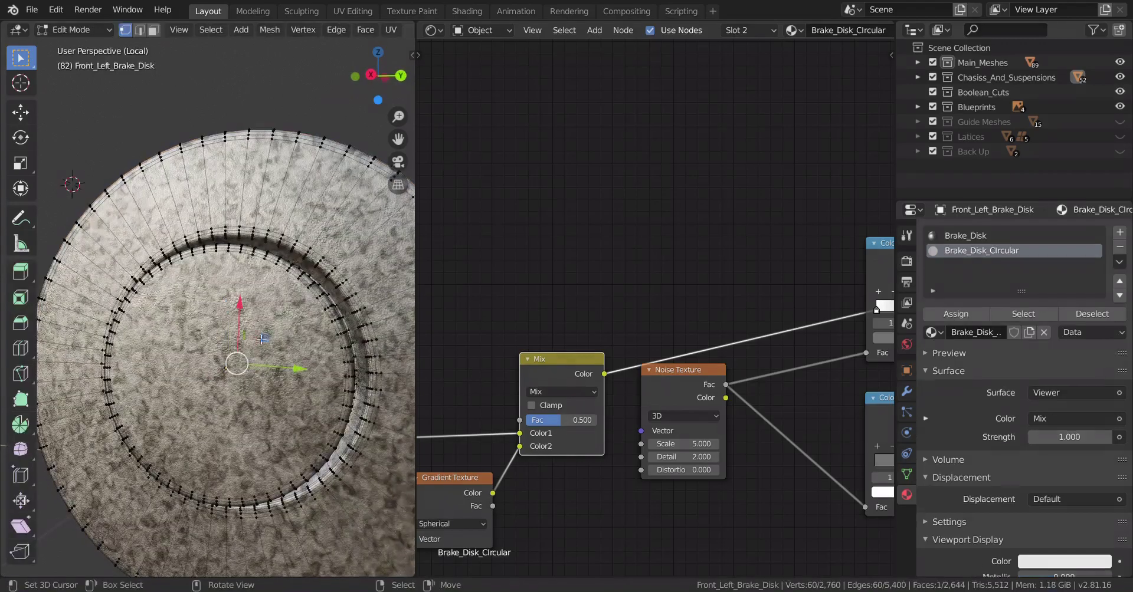
middle_click_drag(316, 248, 248, 268, "shift")
scroll(254, 263, "up", 4)
middle_click_drag(268, 355, 238, 360)
middle_click_drag(254, 308, 209, 508, "shift")
left_click(311, 291, "alt+shift")
left_click(320, 274, "alt+shift")
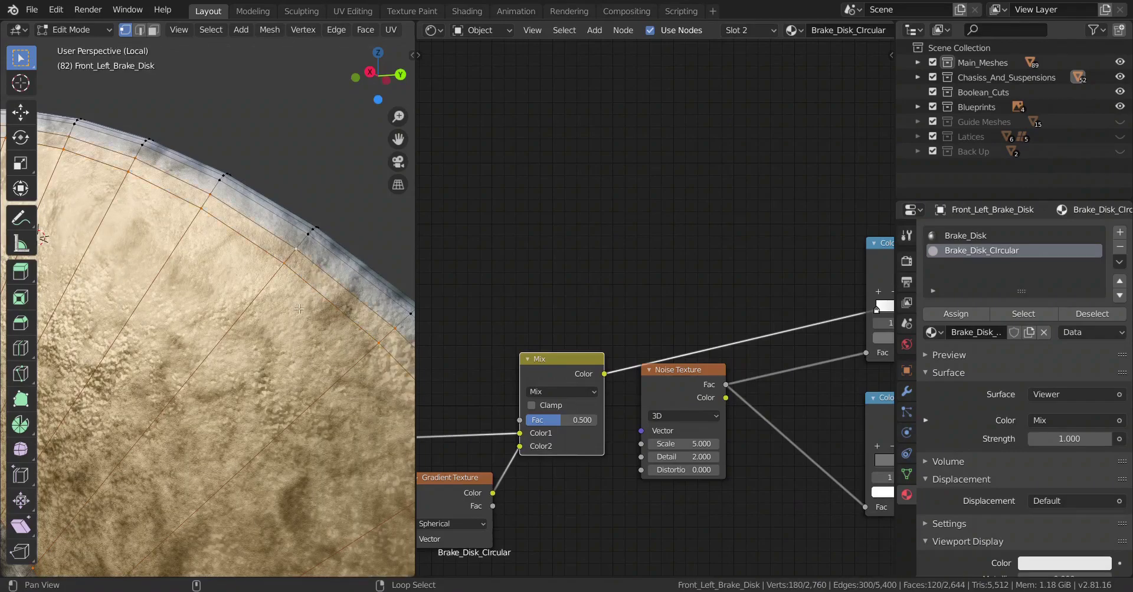
- Add the narrow inner face ring to the selection, assign the Brake_Disk_CIrcular material to it all, and return to Object Mode
scroll(319, 274, "down", 5)
middle_click_drag(94, 455, 242, 347, "shift")
scroll(242, 347, "up", 4)
middle_click_drag(340, 325, 309, 286, "shift")
left_click(321, 334, "alt+shift")
scroll(276, 353, "down", 4)
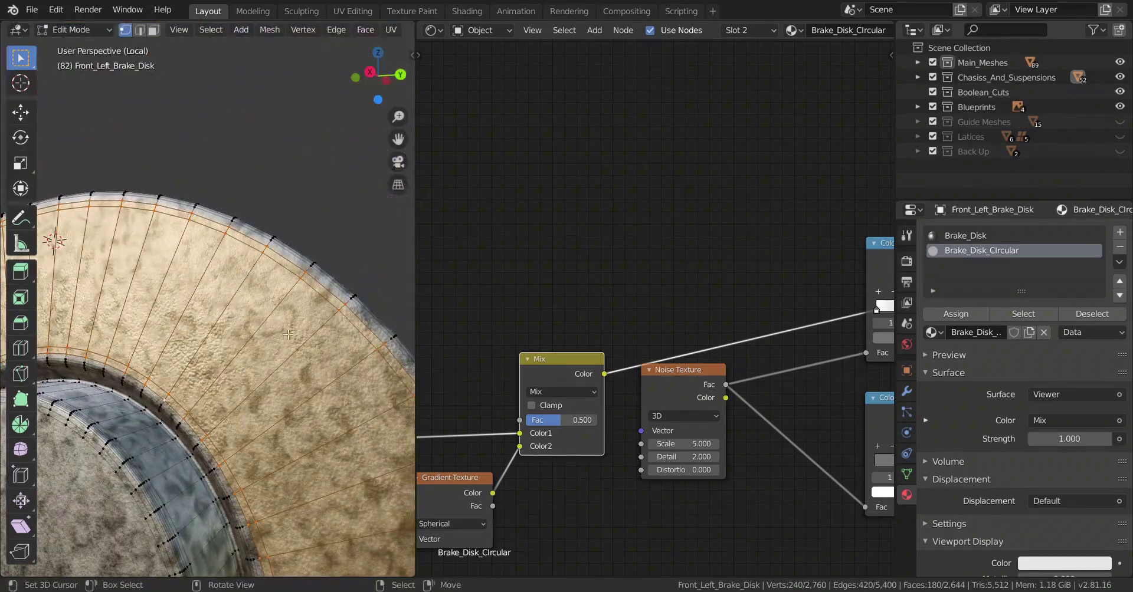
left_click(948, 313)
scroll(309, 379, "down", 2)
middle_click_drag(309, 379, 317, 376)
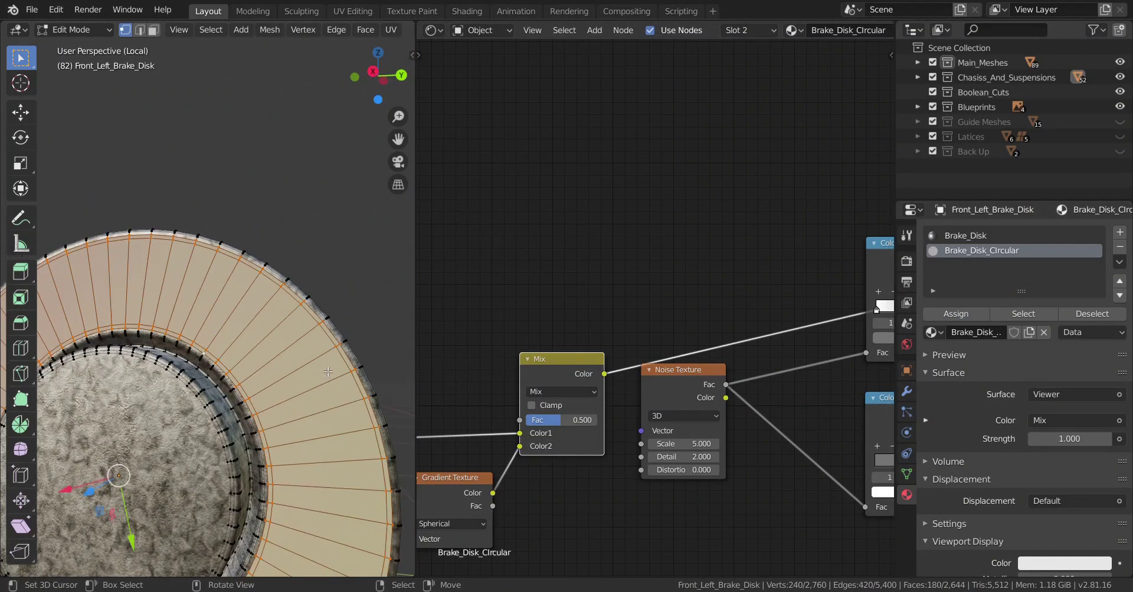
key("Tab")
scroll(287, 380, "down", 2)
scroll(273, 375, "up", 2)
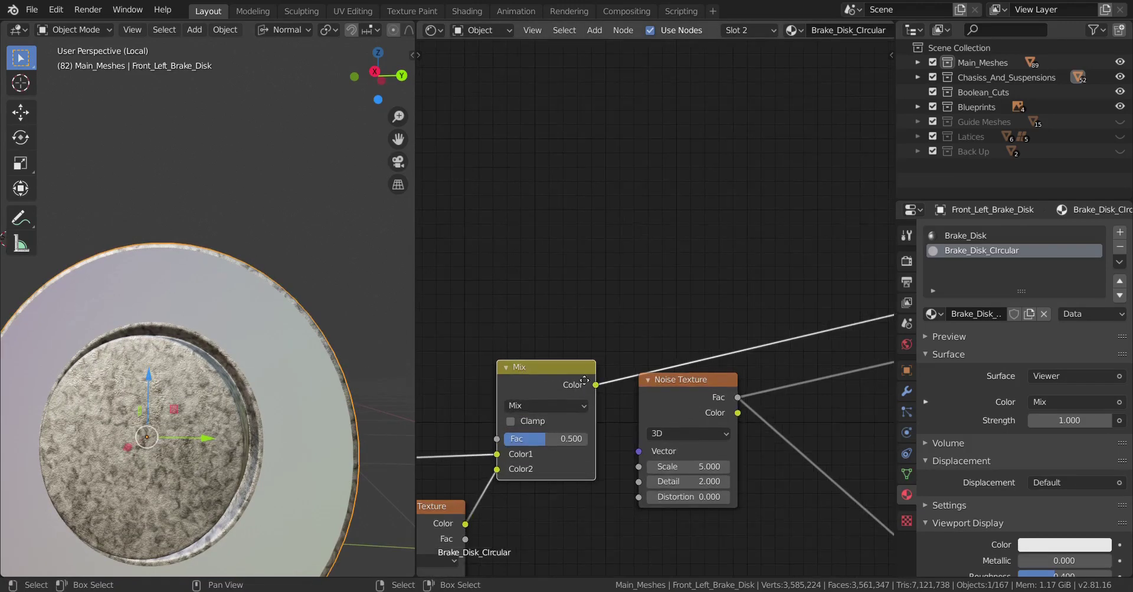
- Link the Mix node's Color output to the Noise Texture's Vector input and preview the Noise Texture
scroll(586, 375, "up", 1)
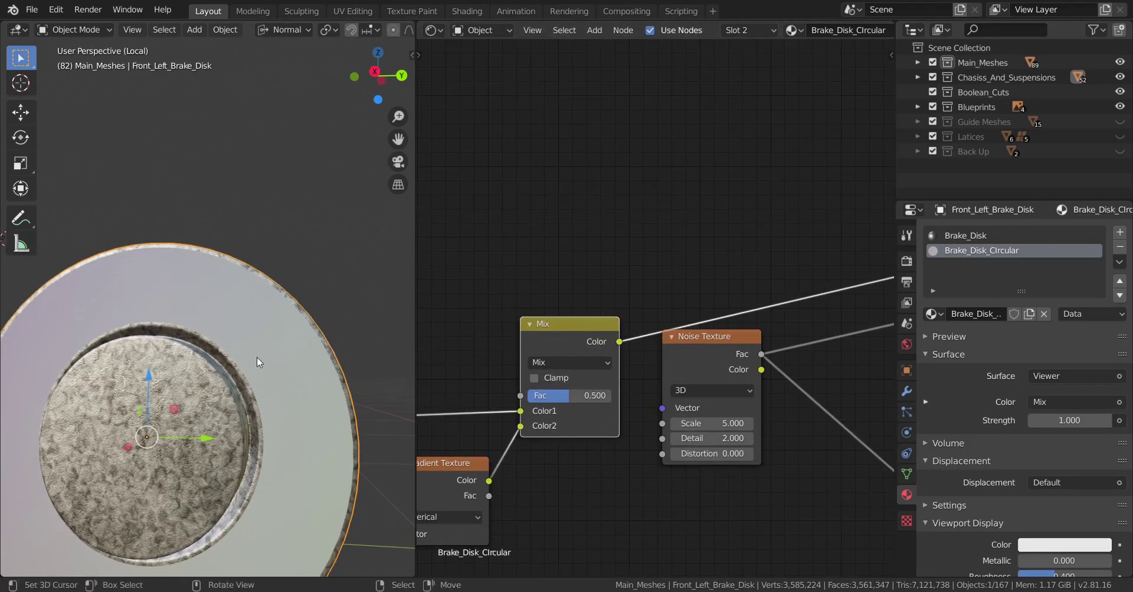
middle_click_drag(618, 359, 652, 319)
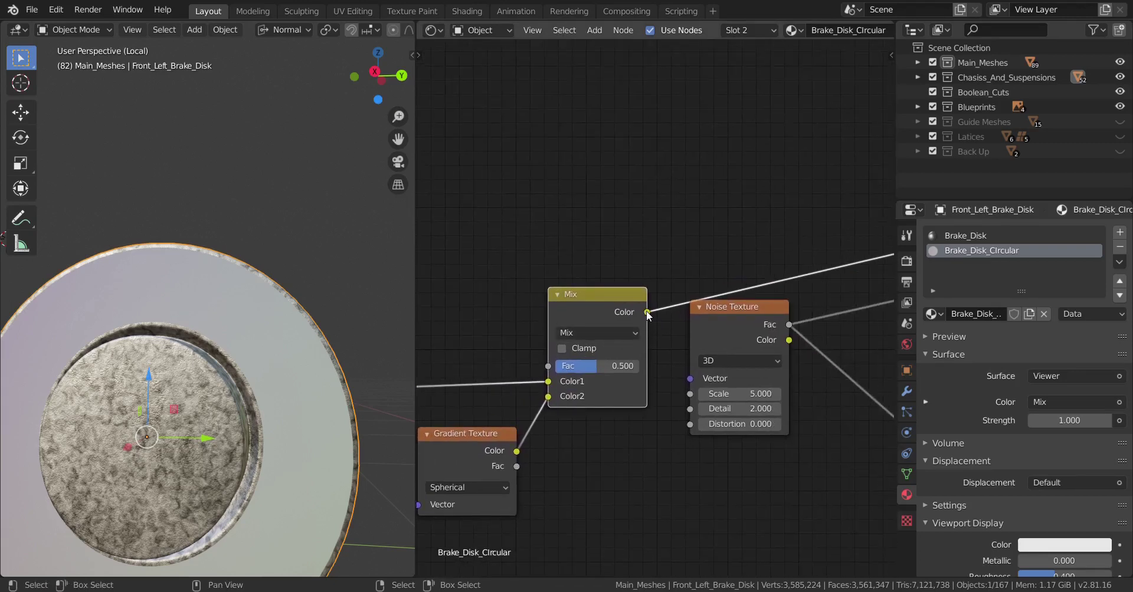
left_click_drag(647, 315, 655, 320)
left_click_drag(695, 378, 690, 378)
middle_click_drag(716, 342, 647, 366)
left_click(665, 345, "ctrl+shift")
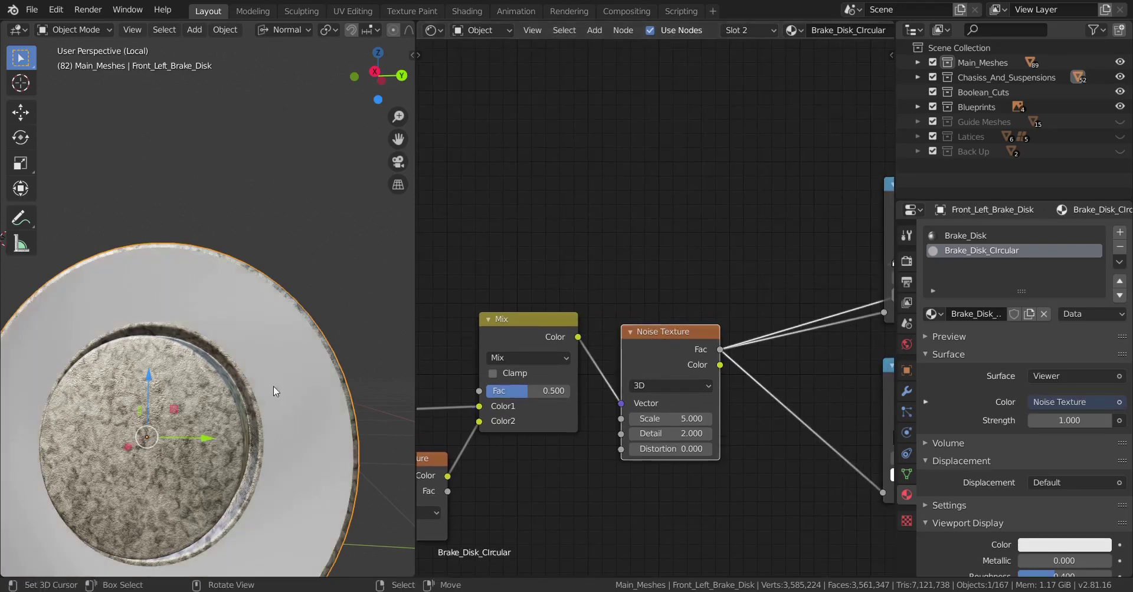
scroll(534, 424, "down", 1)
- Set the Mix node's Fac to 0.990 and check the effect on the disk's flat ring
middle_click_drag(534, 425, 698, 346)
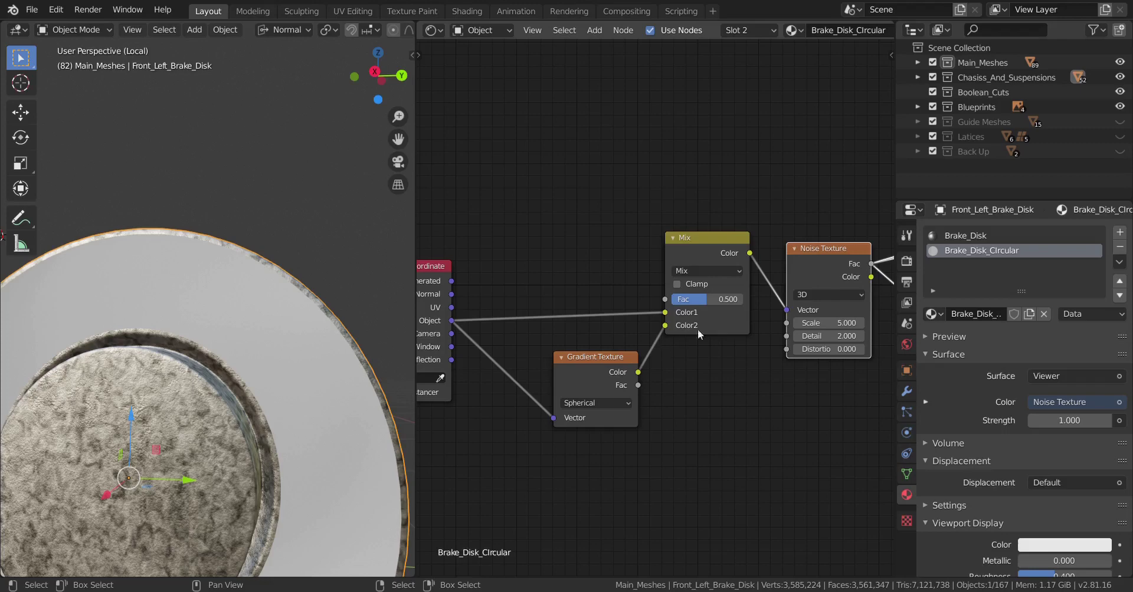
scroll(721, 312, "up", 3)
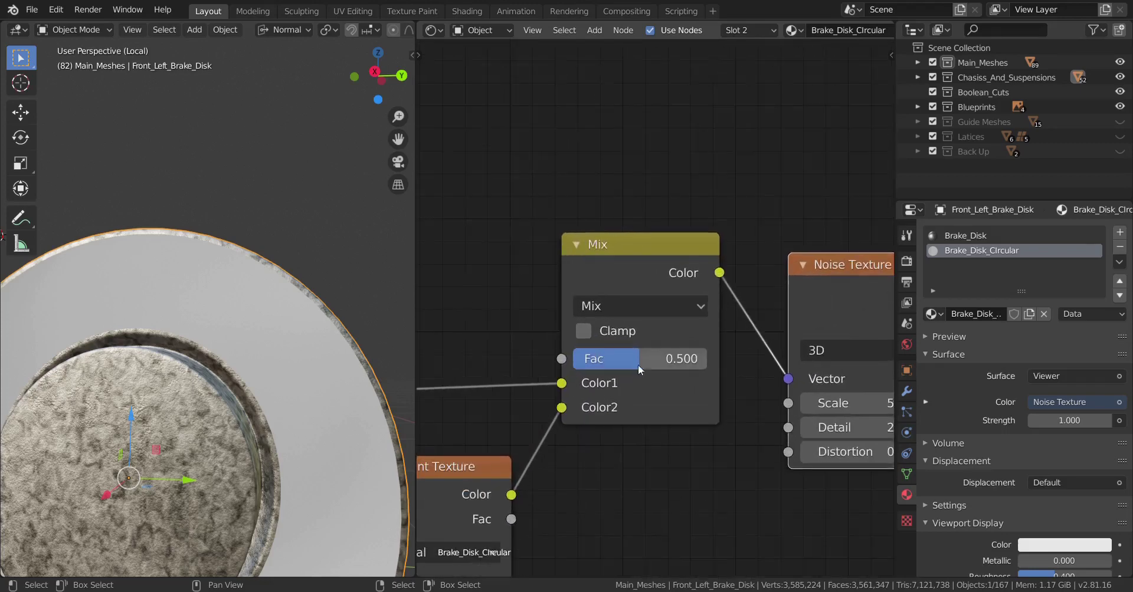
left_click(641, 362)
type(".99")
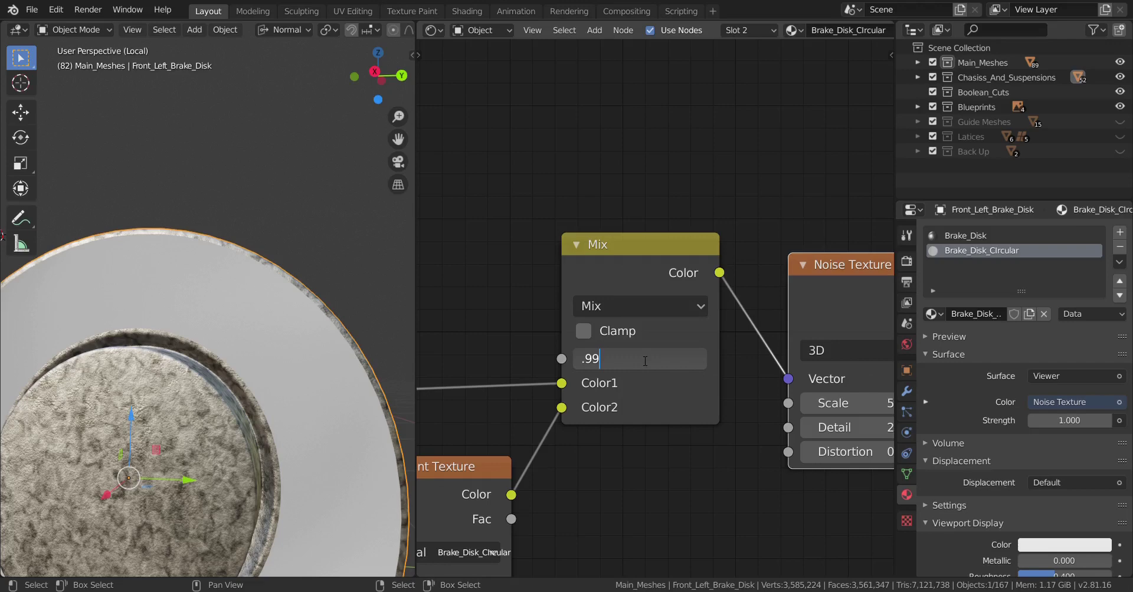
key("Return")
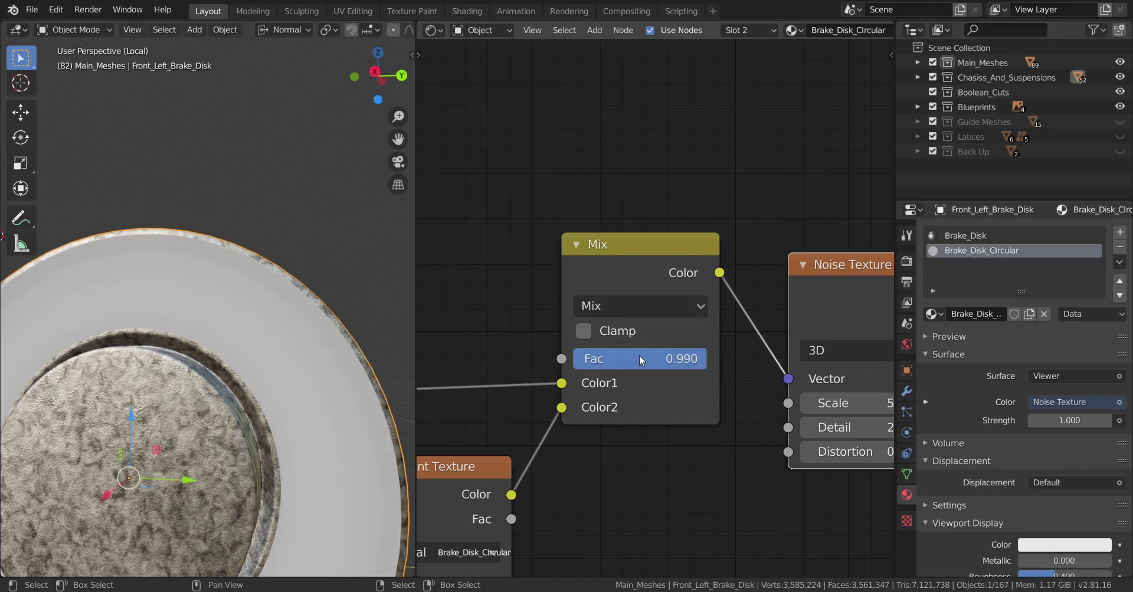
scroll(227, 399, "up", 6)
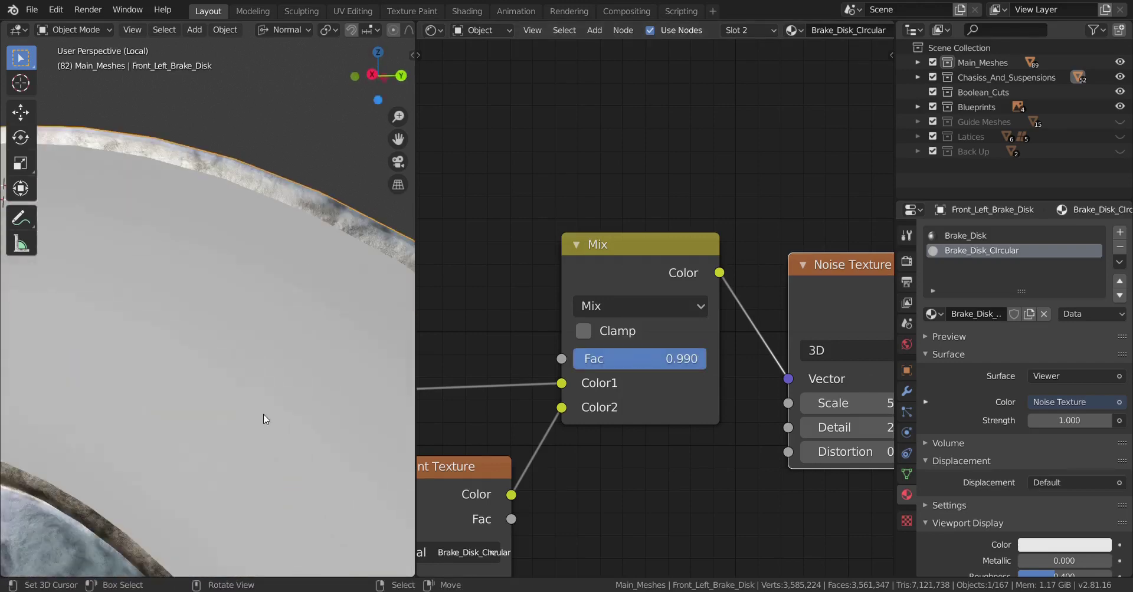
scroll(268, 413, "down", 4)
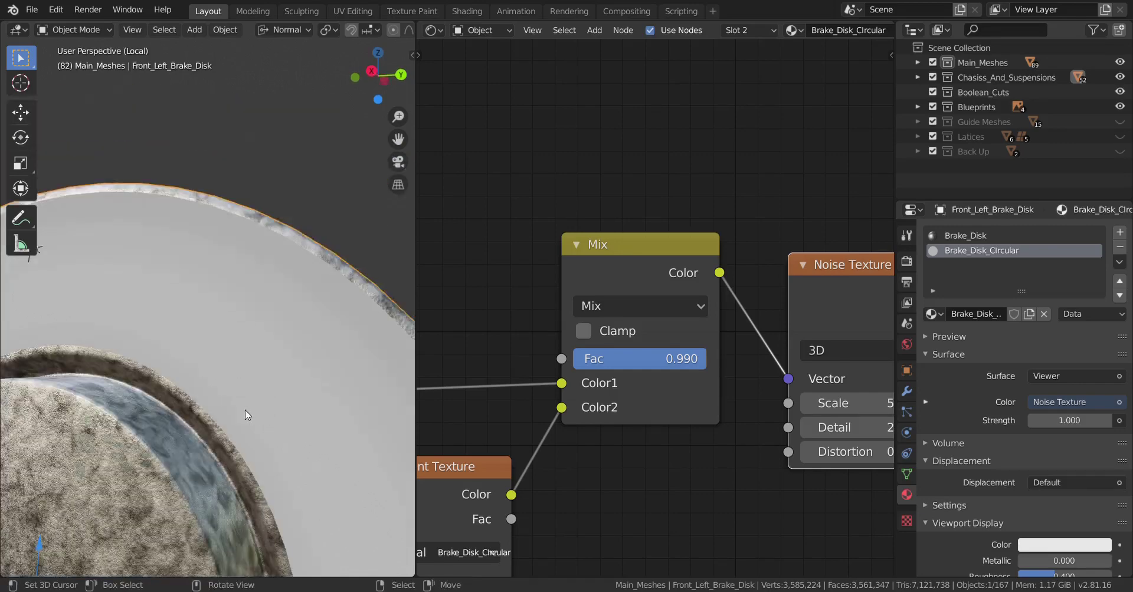
scroll(678, 419, "down", 3)
- Set the Noise Texture's Scale to 1200 and inspect the circular streaks on the disk's flat ring
middle_click_drag(695, 420, 523, 443)
scroll(668, 430, "up", 6)
scroll(668, 430, "up", 1)
middle_click_drag(665, 467, 663, 425)
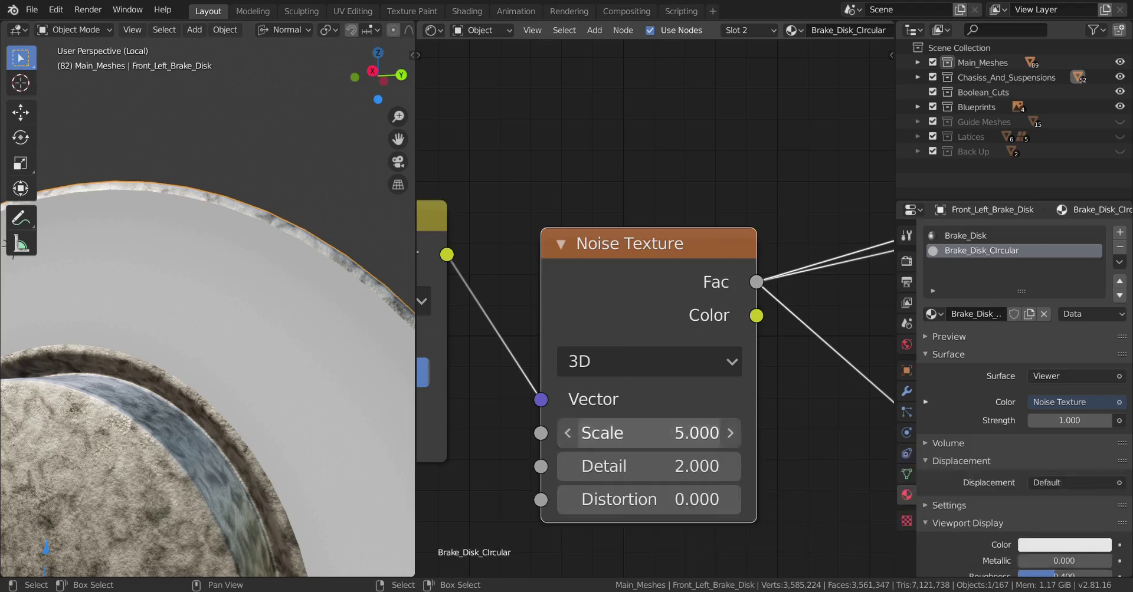
left_click(665, 434)
type("1200")
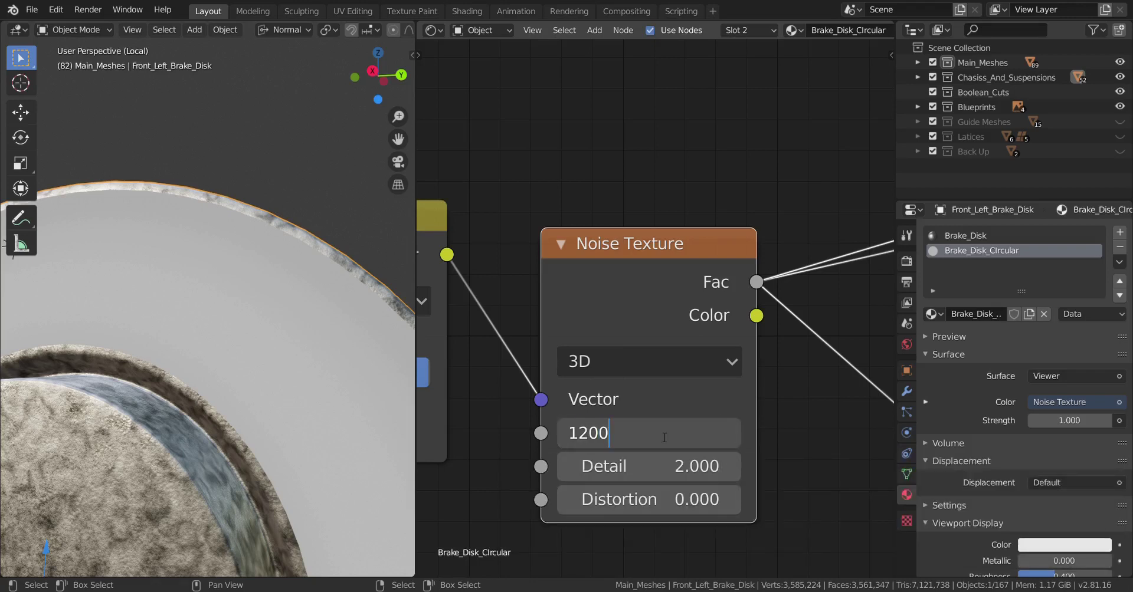
key("Return")
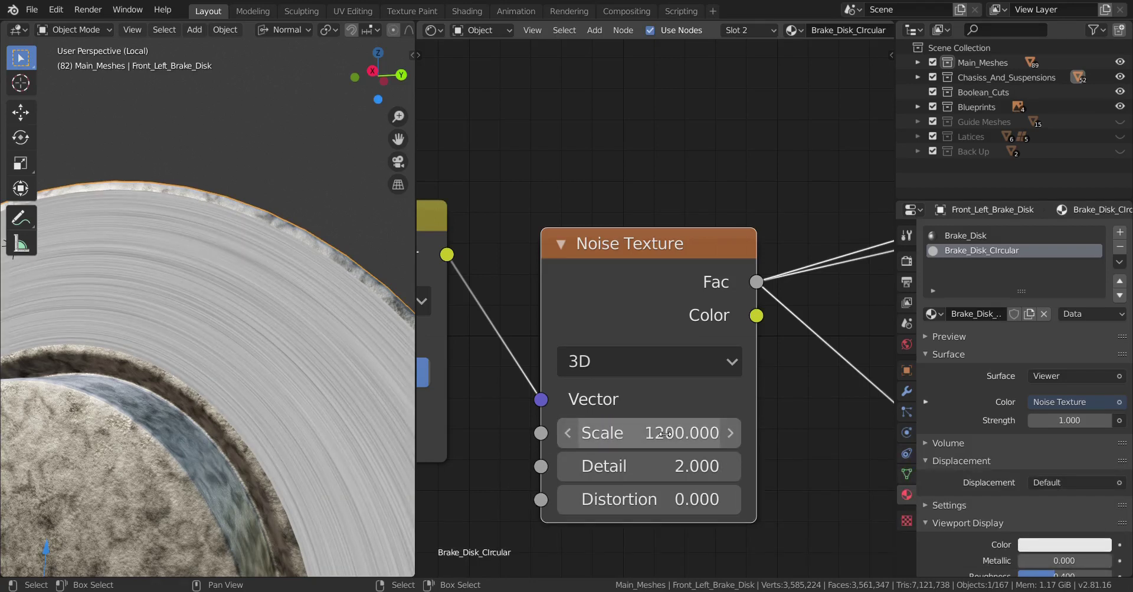
scroll(213, 392, "down", 3)
scroll(212, 385, "up", 2)
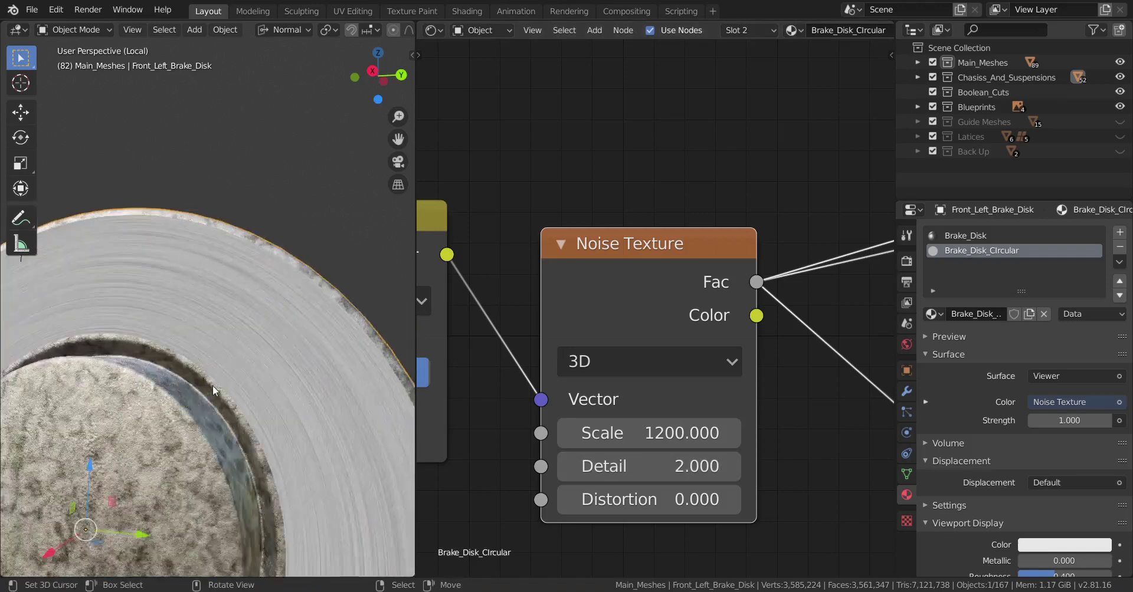
scroll(213, 385, "up", 1)
scroll(657, 459, "up", 2)
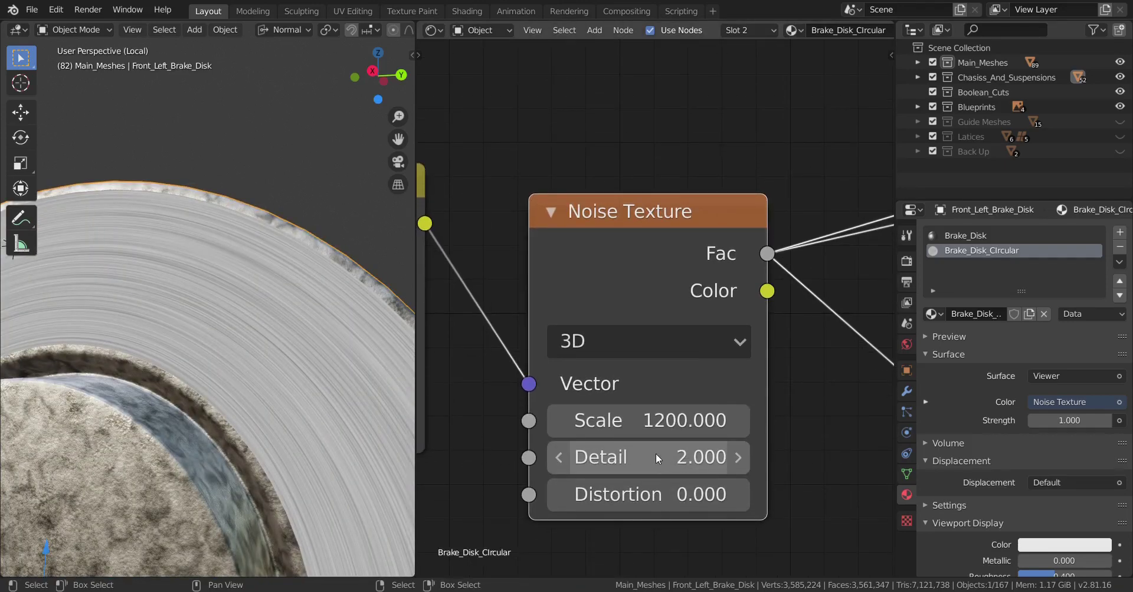
- Link the upper ColorRamp's Color to the Principled BSDF's Base Color and the lower ColorRamp's Color to its Roughness
scroll(703, 372, "down", 18)
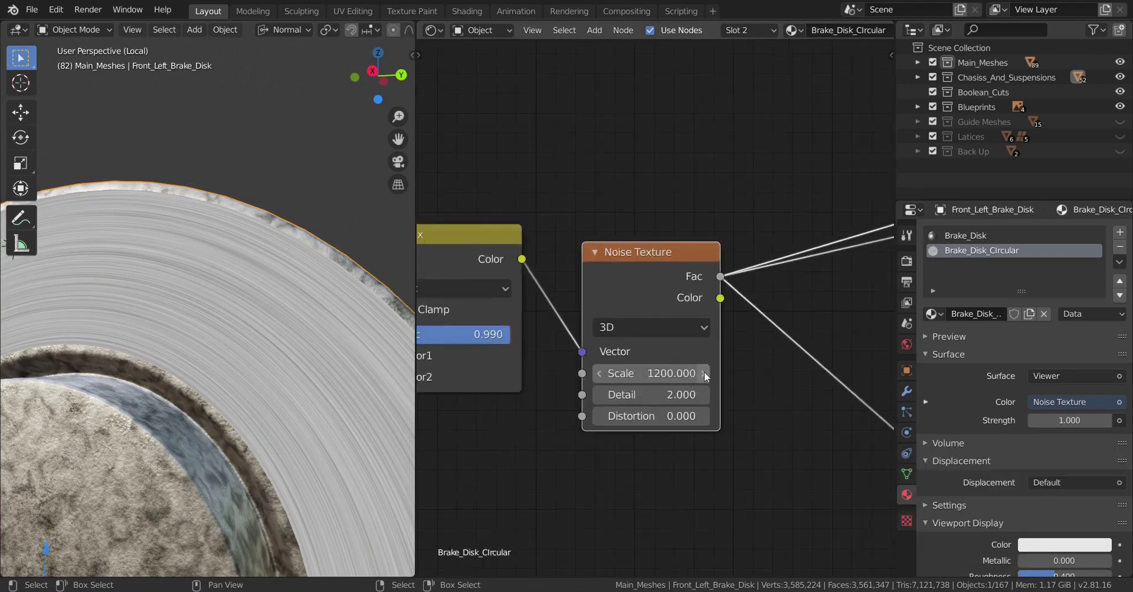
middle_click_drag(566, 420, 709, 424)
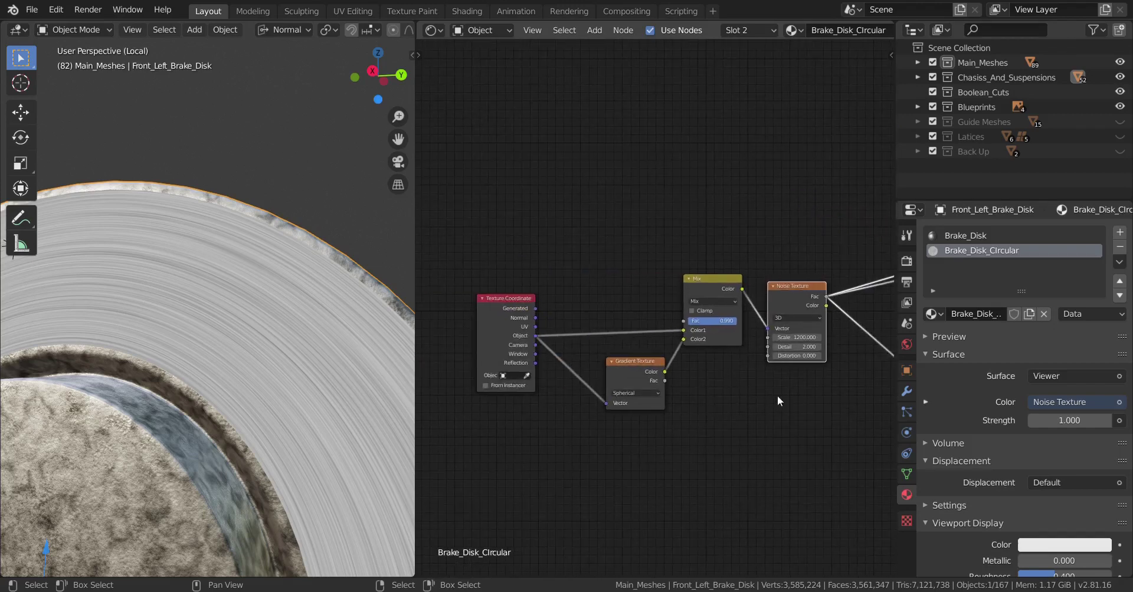
middle_click_drag(778, 396, 646, 421)
scroll(797, 408, "down", 5)
scroll(838, 403, "up", 5)
middle_click_drag(880, 399, 693, 395)
scroll(693, 394, "up", 1)
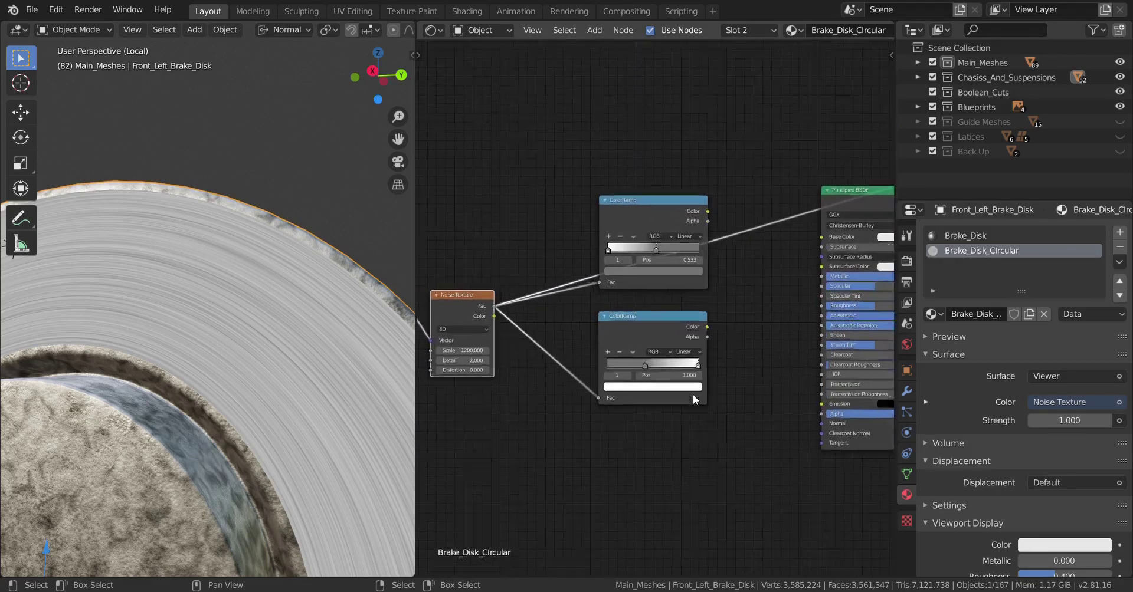
scroll(694, 395, "up", 1)
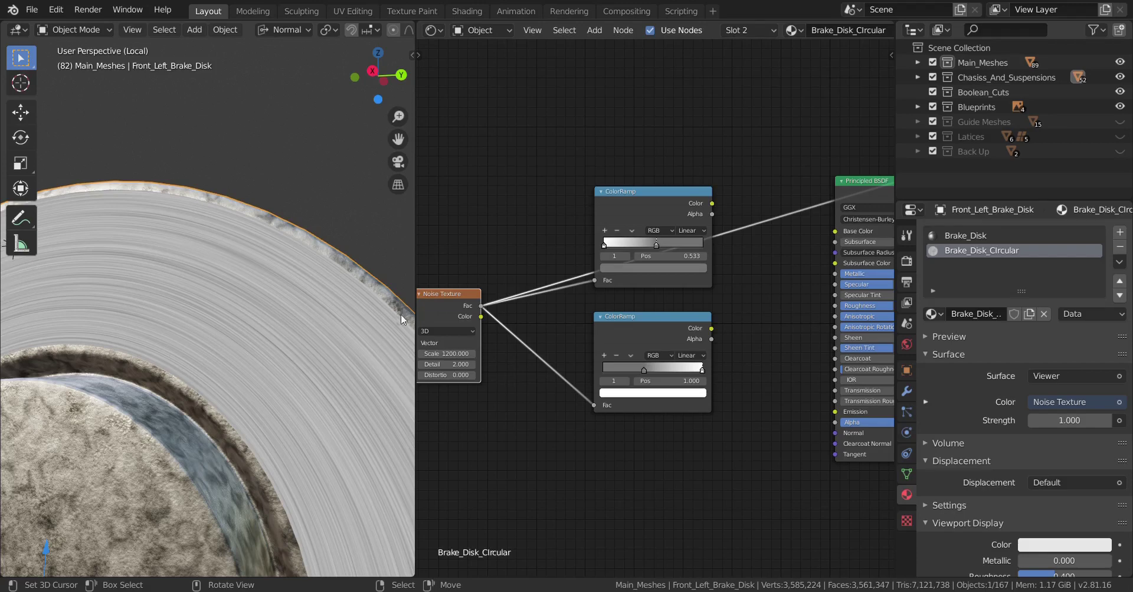
left_click_drag(713, 203, 834, 241)
scroll(628, 309, "up", 3)
left_click_drag(545, 388, 729, 354)
scroll(678, 317, "down", 2)
- Add a Bump node below the ColorRamps and link the Noise Texture's Fac output to its Height input
key("shift+a")
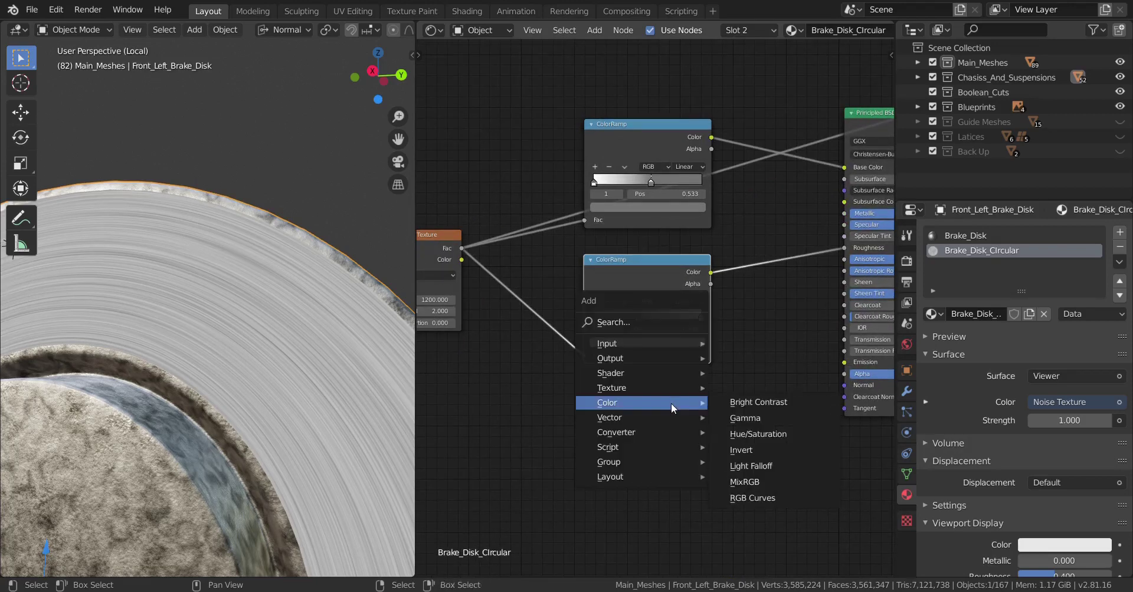
mouse_move(642, 433)
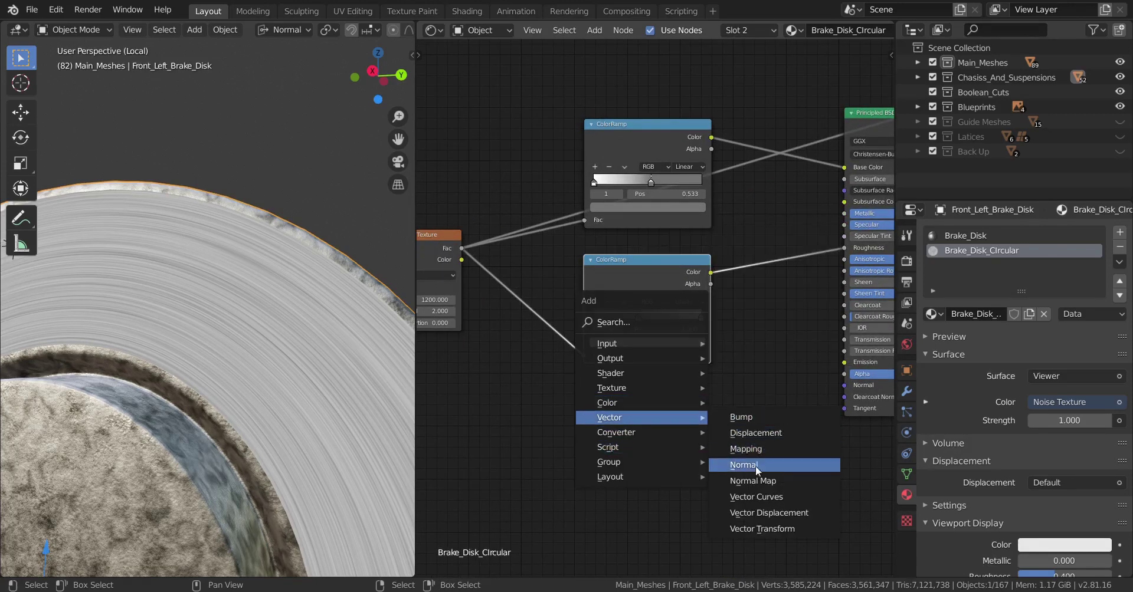
left_click(766, 419)
left_click(596, 390)
scroll(563, 375, "up", 2)
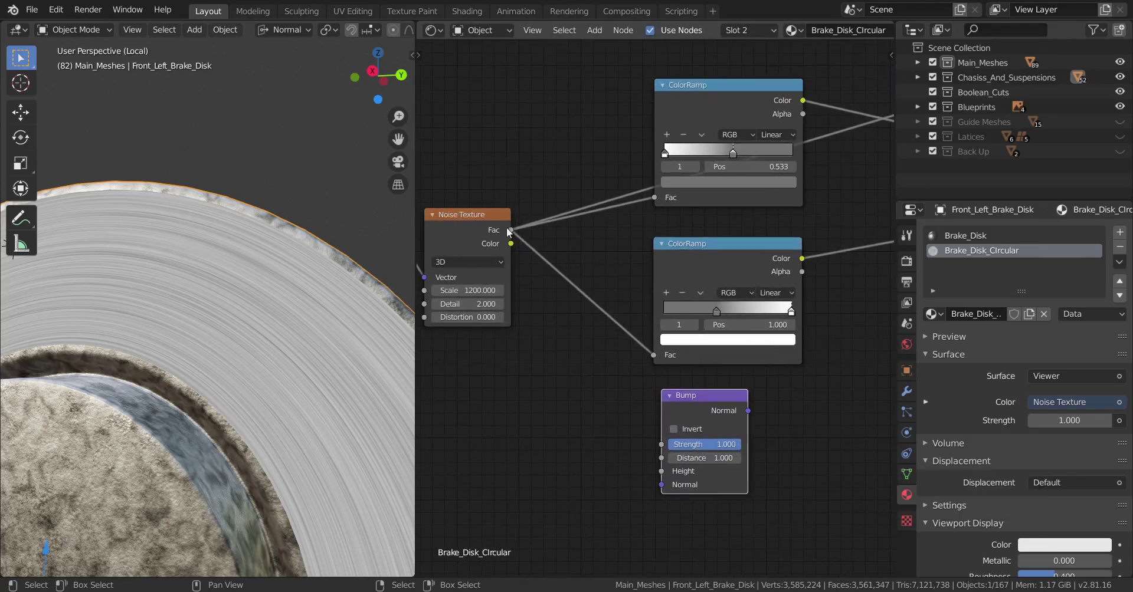
left_click_drag(508, 229, 662, 471)
- Set the Bump node's Strength to 0.001
scroll(632, 455, "up", 1)
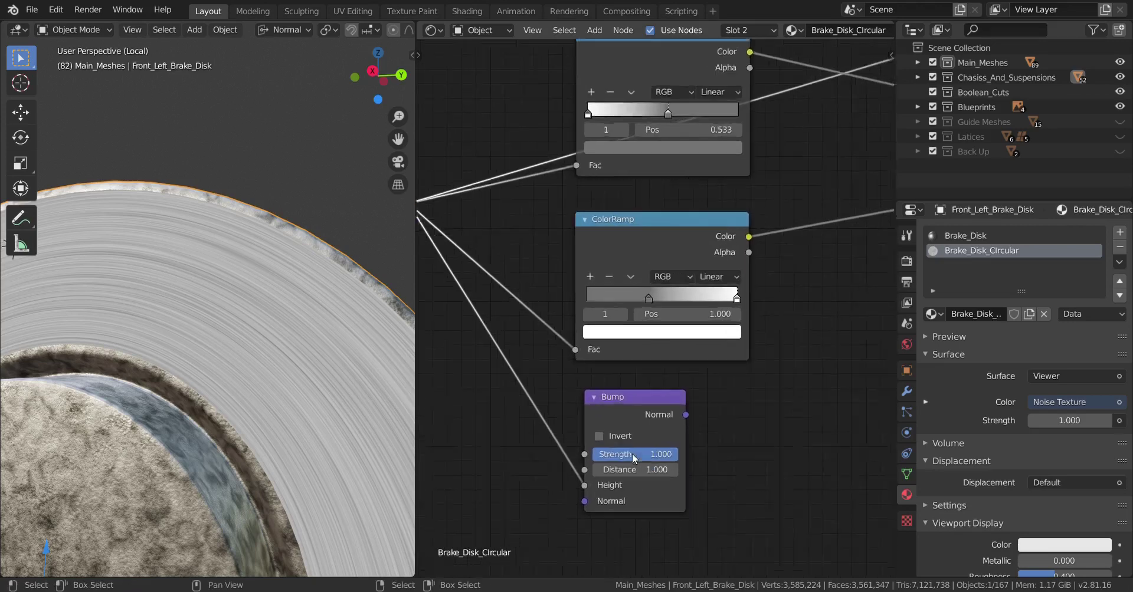
left_click(634, 454)
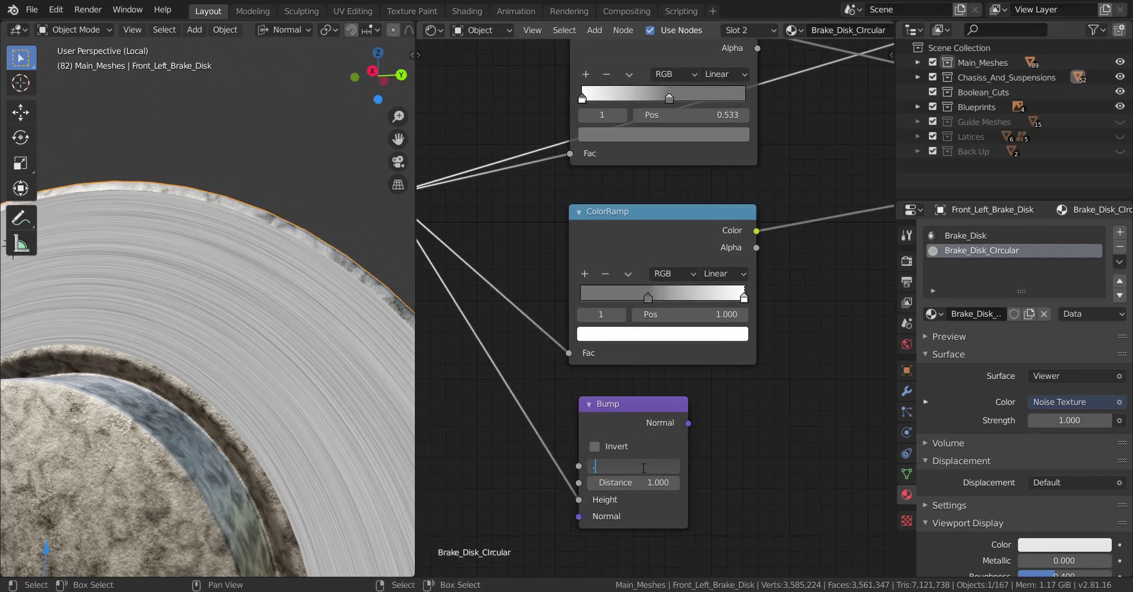
key("Return")
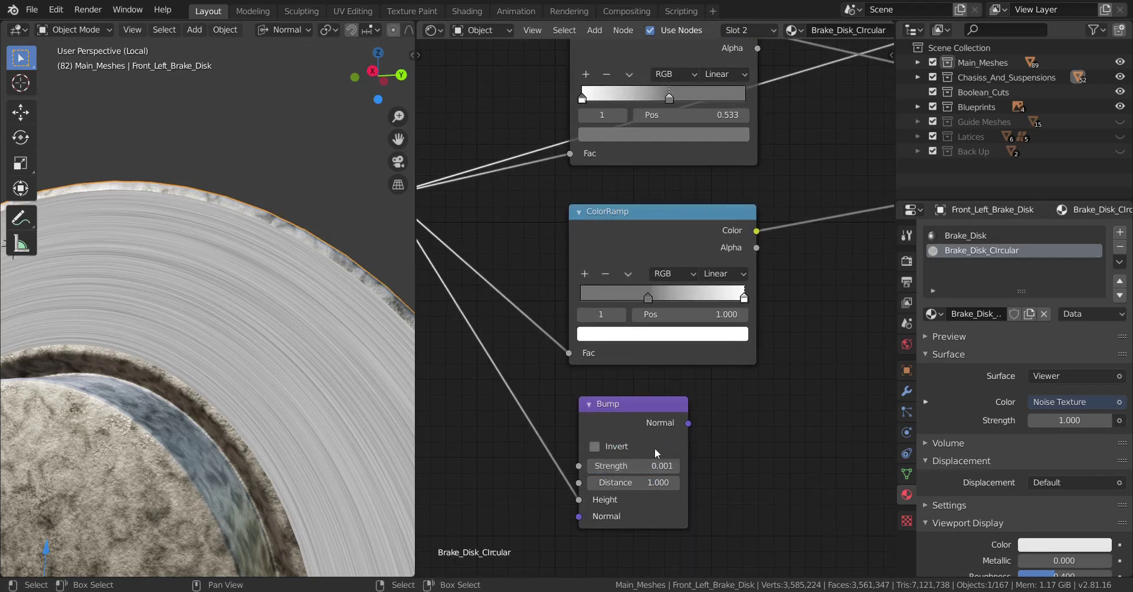
- Link the Bump node's Normal output to the Principled BSDF's Normal input
scroll(654, 449, "down", 2)
middle_click_drag(681, 449, 514, 490)
left_click(510, 447)
left_click_drag(512, 452, 744, 429)
scroll(721, 363, "down", 1)
middle_click_drag(719, 364, 639, 488)
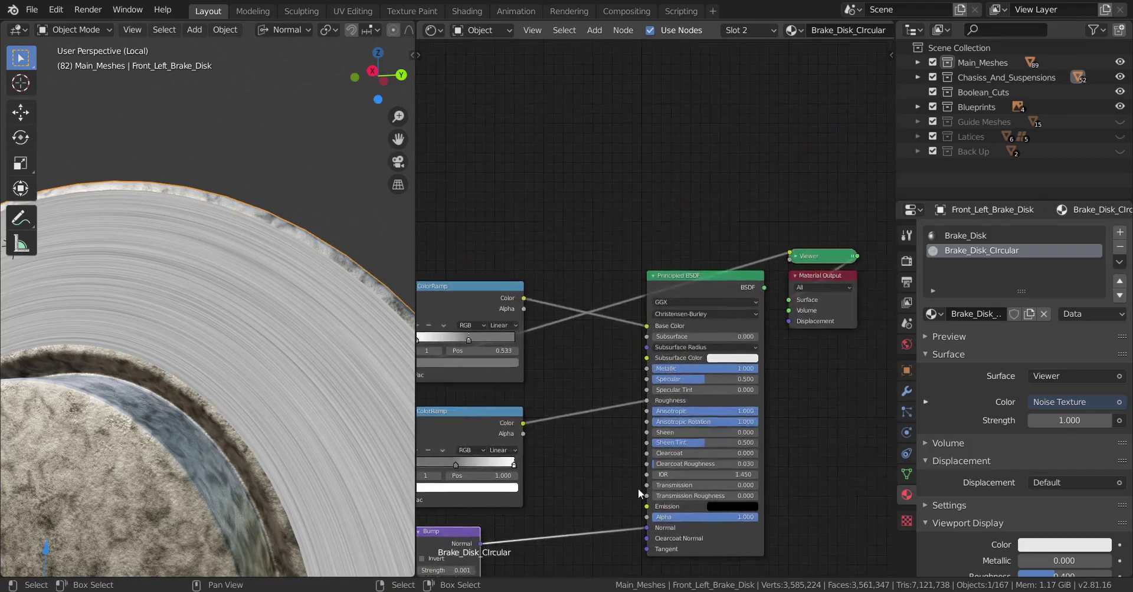
- Connect the Principled BSDF to the Material Output's Surface and examine the brake disk's flat ring up close and from the side
scroll(706, 298, "up", 1)
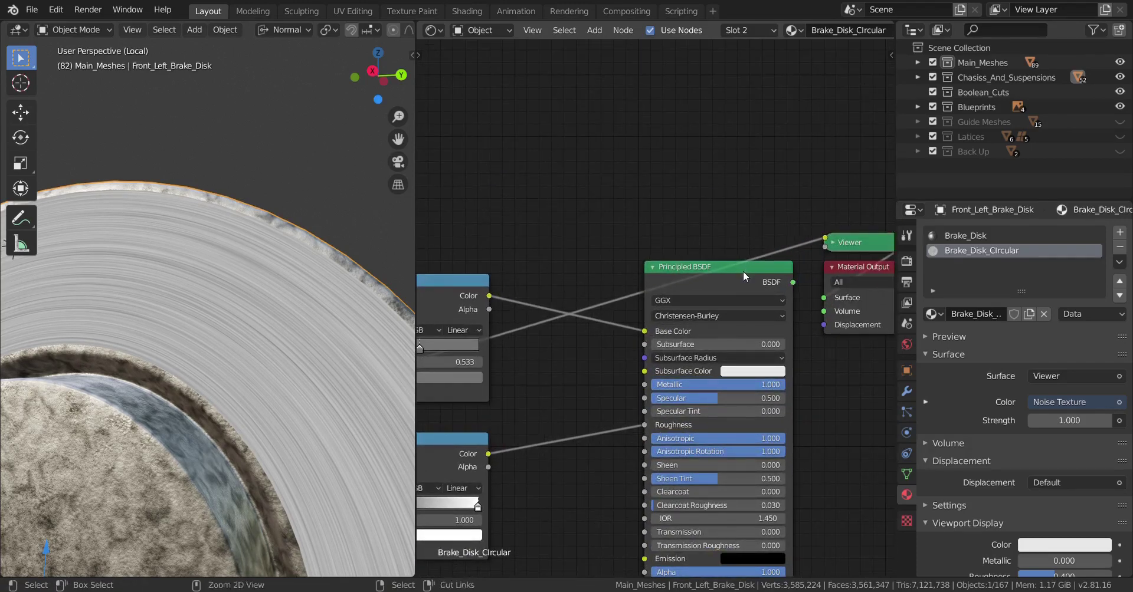
left_click(717, 284, "ctrl+shift")
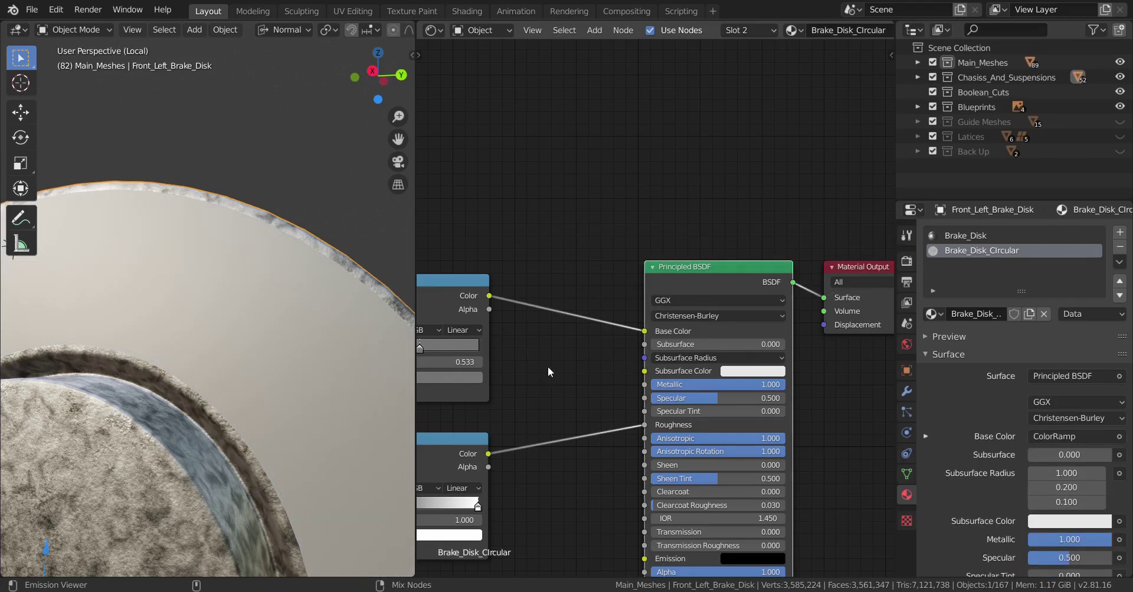
scroll(254, 395, "down", 5)
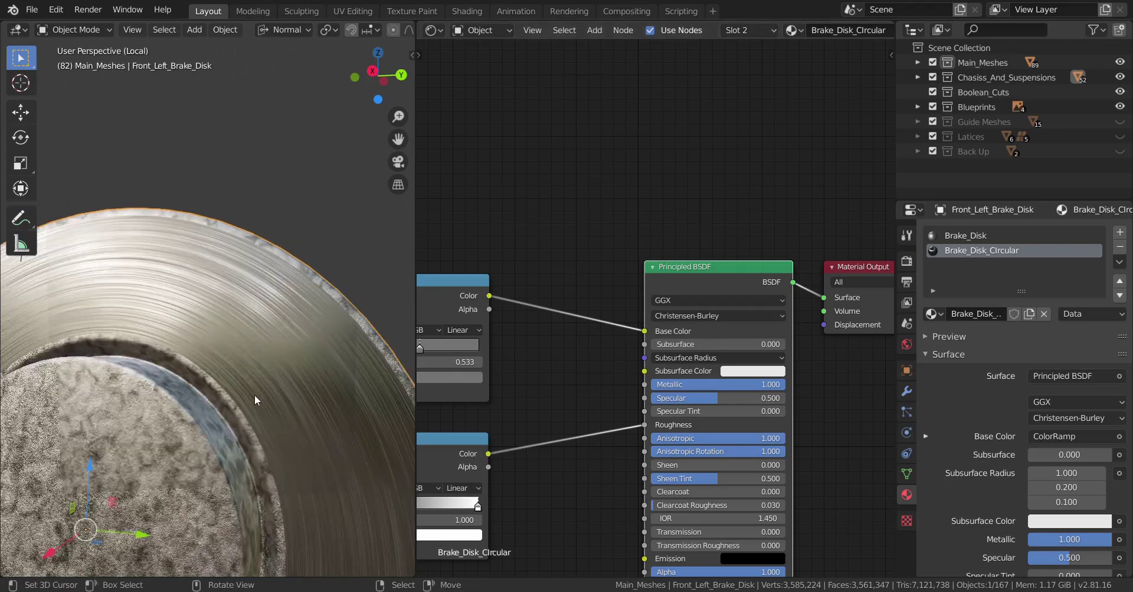
middle_click_drag(253, 394, 211, 406)
scroll(242, 405, "up", 5)
scroll(242, 405, "up", 6)
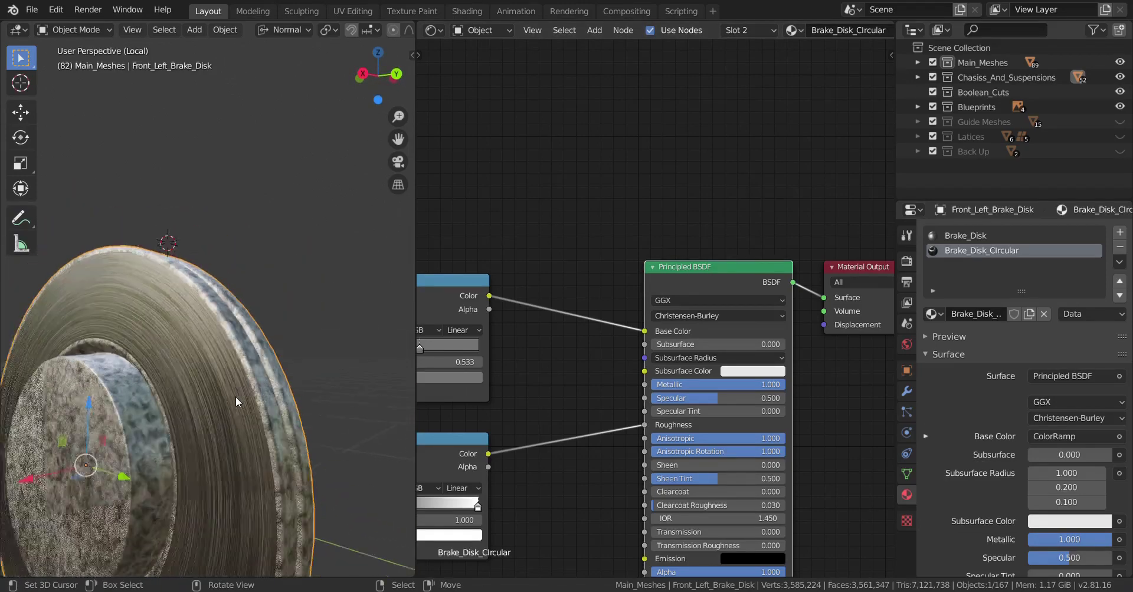
scroll(247, 357, "down", 5)
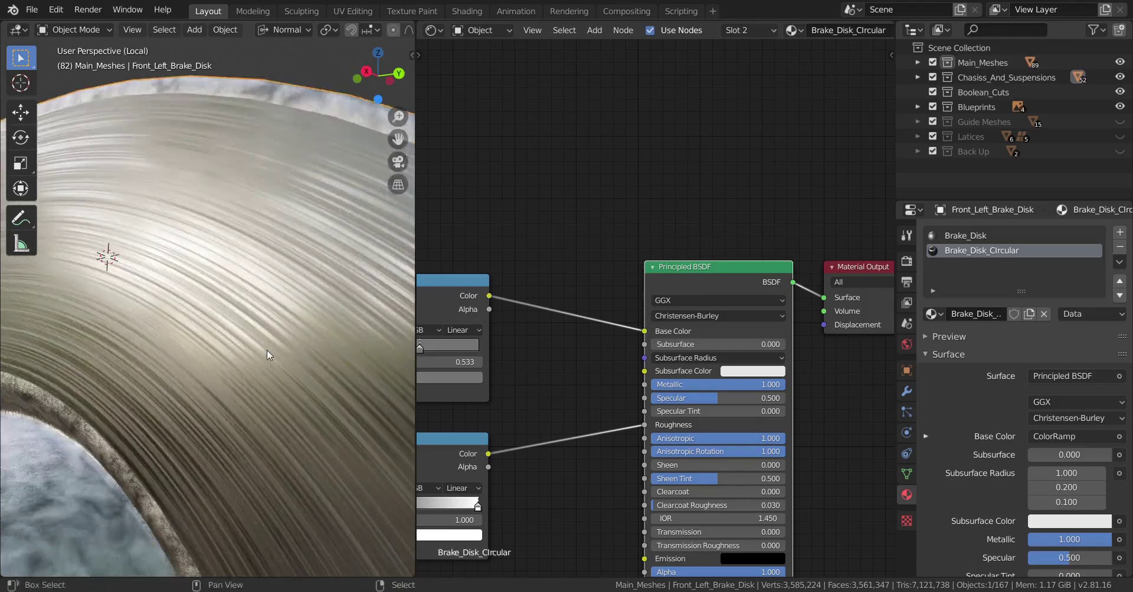
- Open the front left brake disk's mesh for editing
key("Tab")
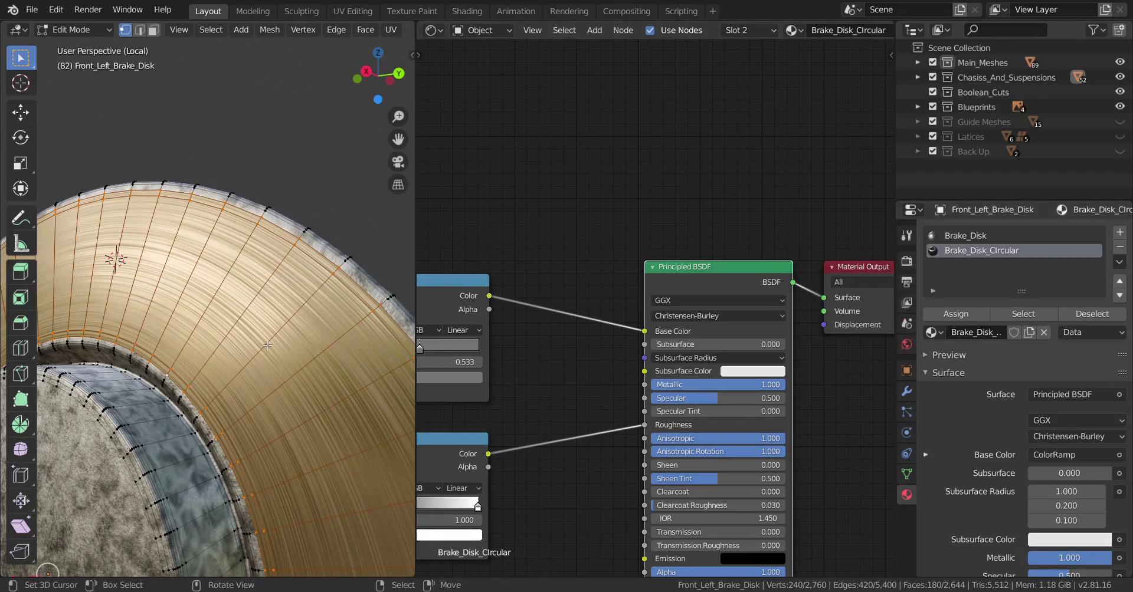
- Select only the faces assigned to the Brake_Disk_CIrcular material and examine the inner edge of the disk's ring
key("alt+a")
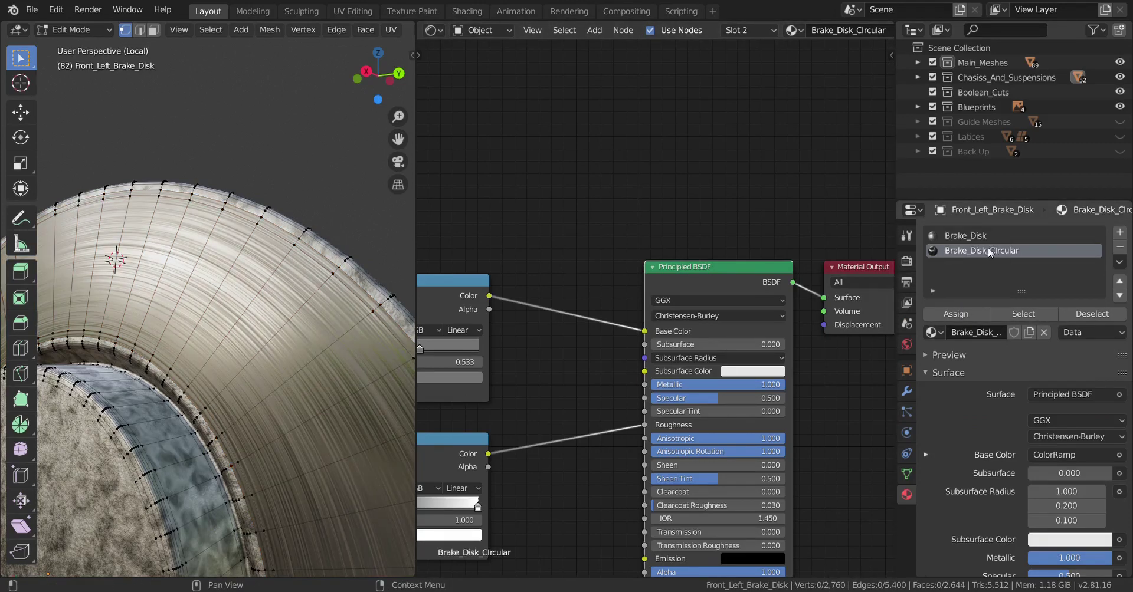
left_click(1023, 314)
scroll(342, 426, "up", 2)
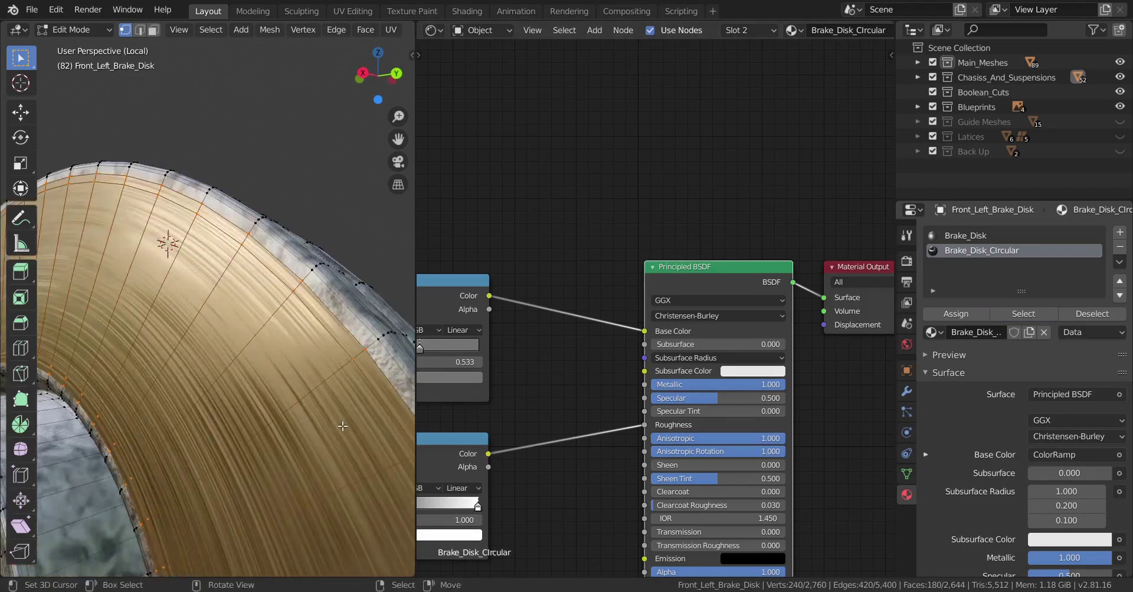
middle_click_drag(343, 426, 282, 369)
key("Tab")
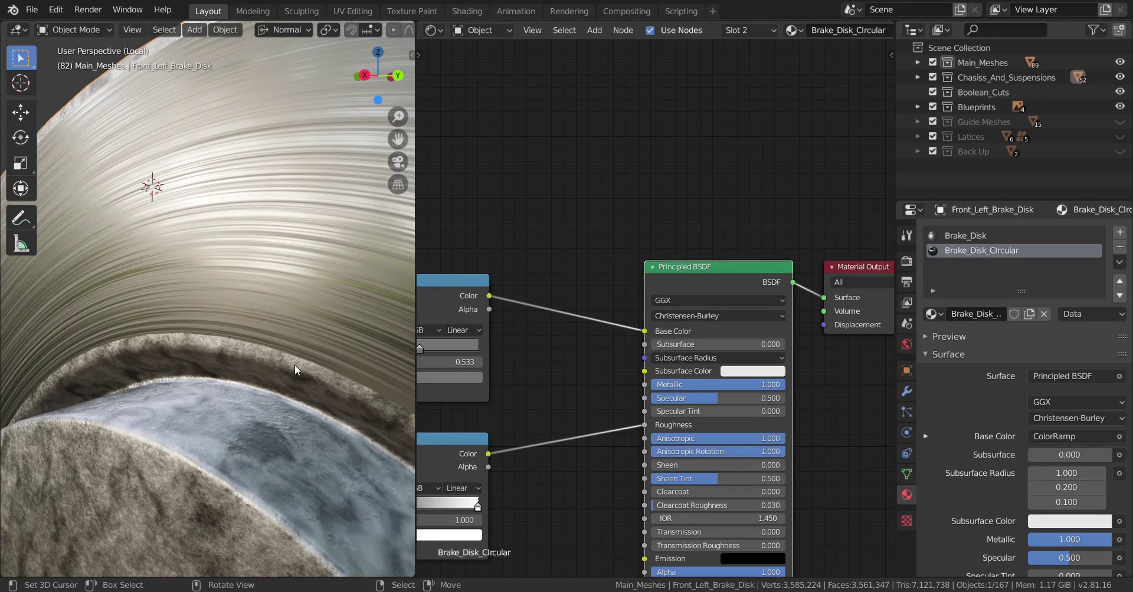
middle_click_drag(296, 365, 219, 413)
key("Tab")
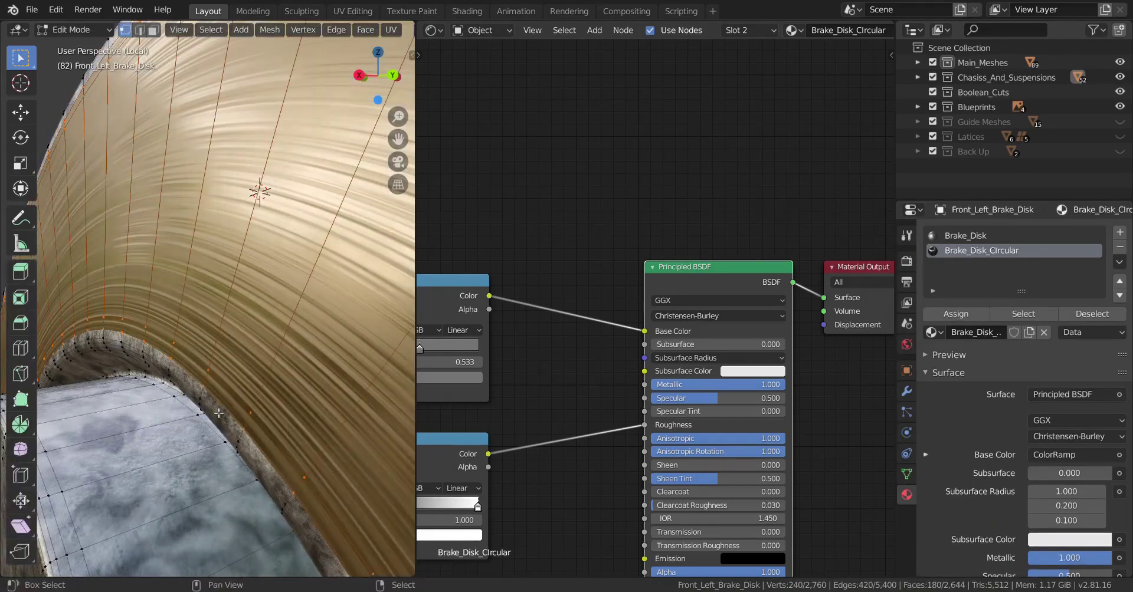
- Try to extrude the selected ring faces along the normal X axis
scroll(218, 414, "up", 6)
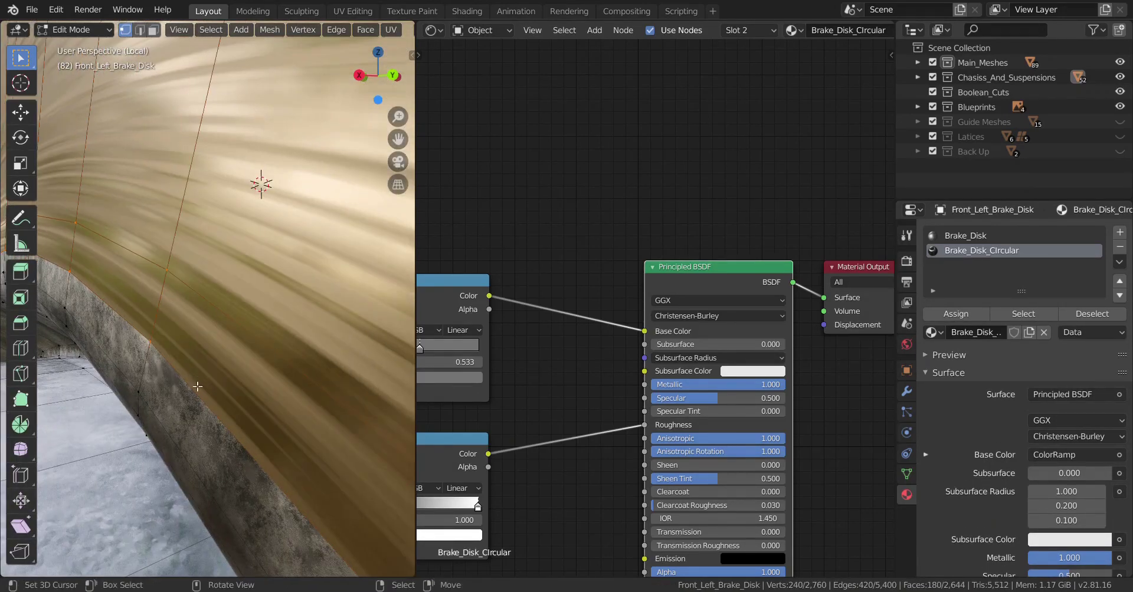
key("e")
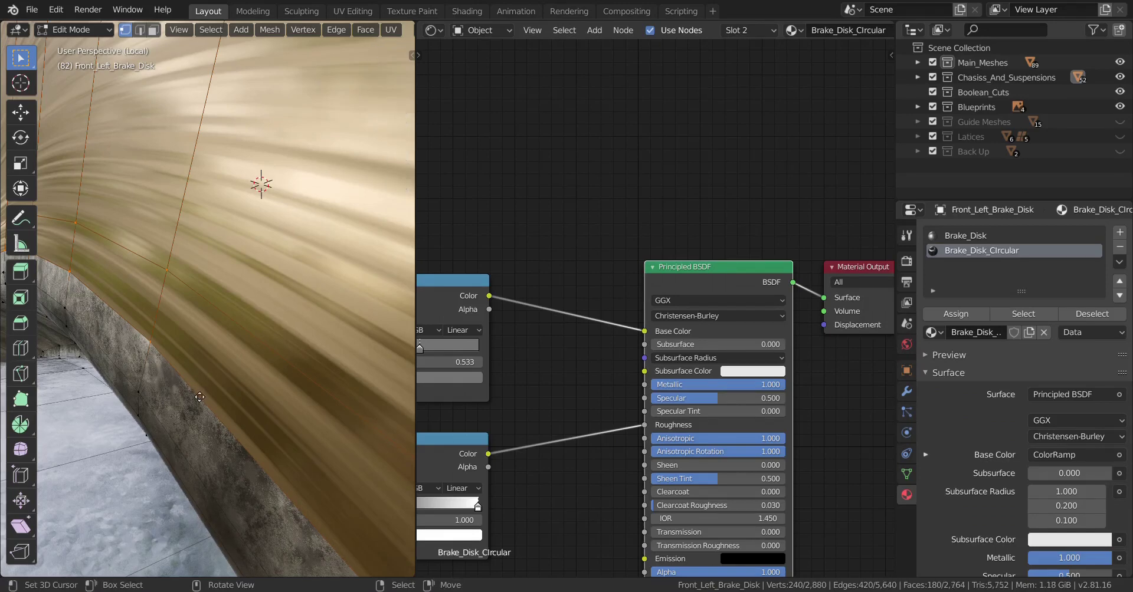
key("x")
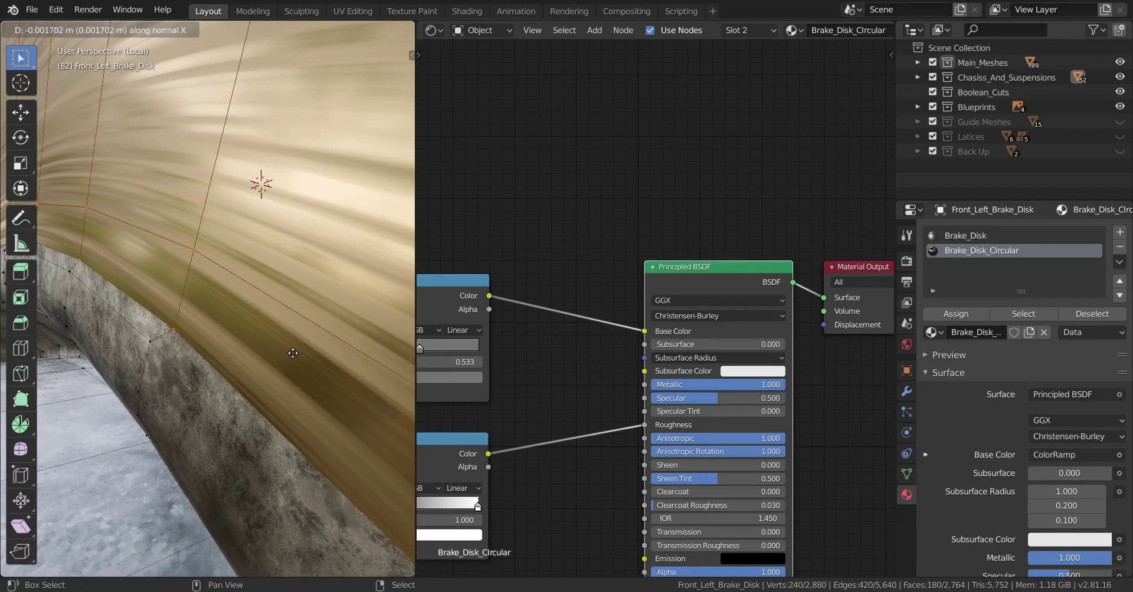
left_click(225, 369)
scroll(225, 369, "down", 5)
key("ctrl+z")
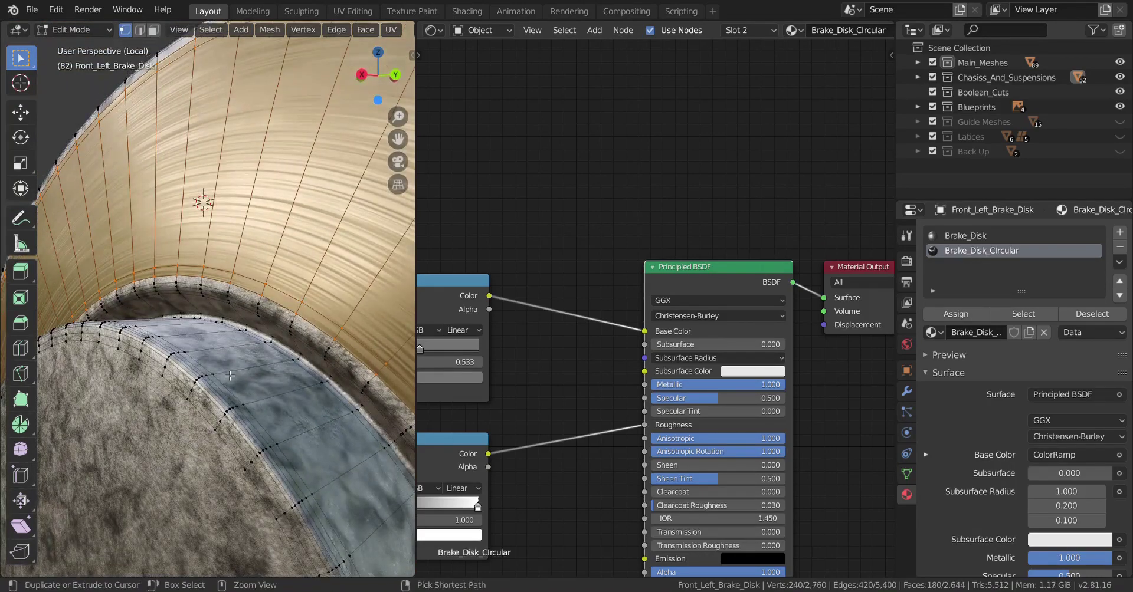
- Set the transform orientation to Global for editing the brake disk's mesh
scroll(237, 376, "up", 5)
middle_click_drag(236, 376, 242, 380)
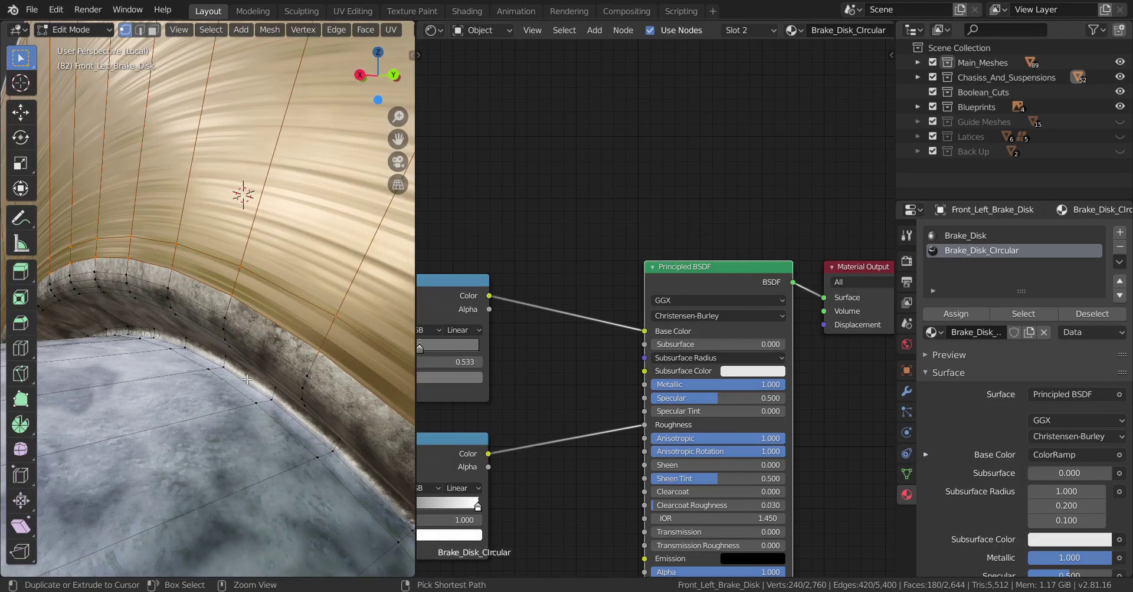
key("Tab")
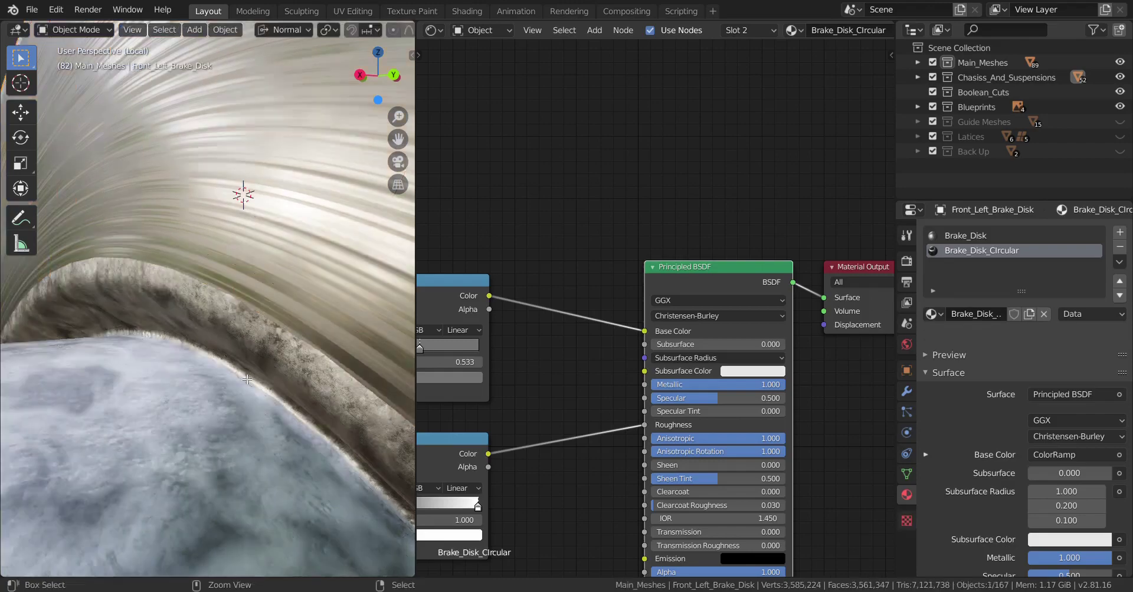
scroll(247, 380, "down", 8)
scroll(247, 380, "up", 6)
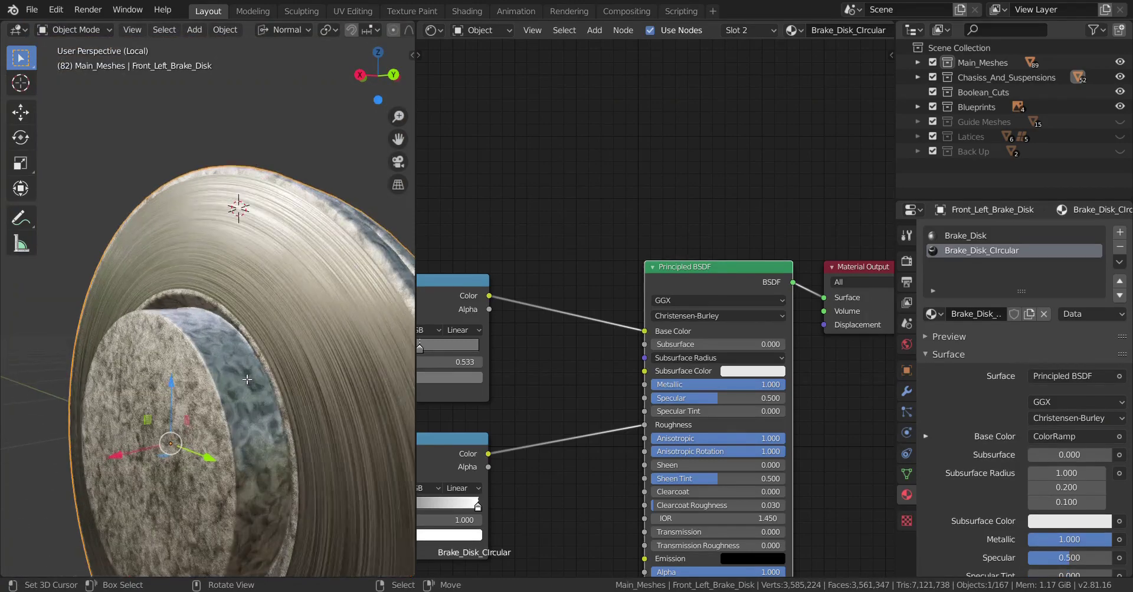
key("Tab")
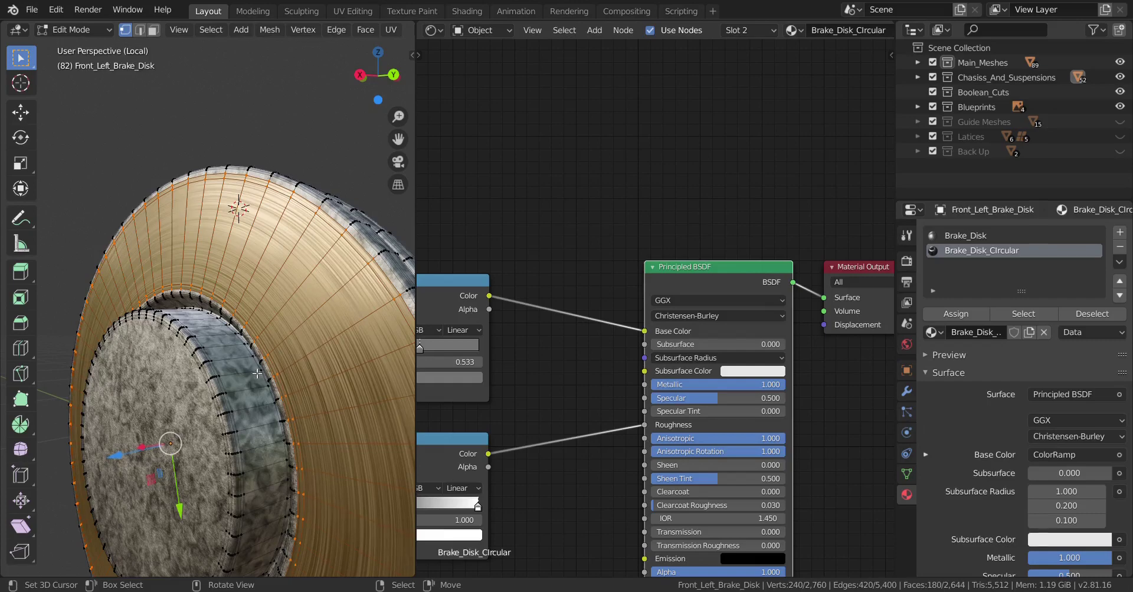
key("comma")
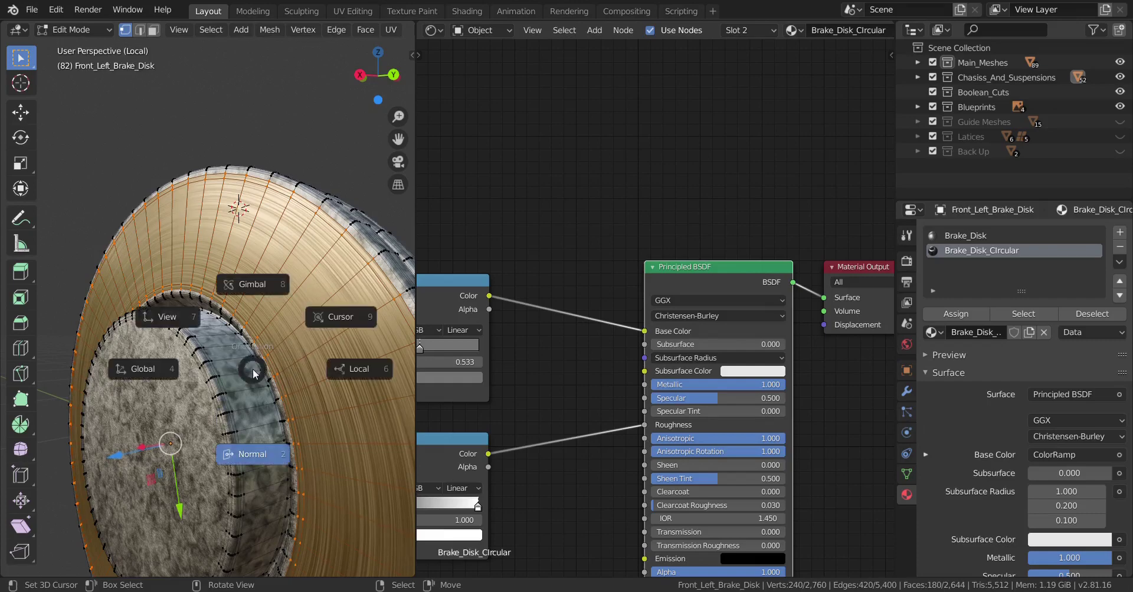
left_click(154, 373)
- Extrude the selected ring faces about -0.0002 m along the global X axis and leave mesh editing
scroll(239, 384, "up", 8)
middle_click_drag(239, 392, 230, 394)
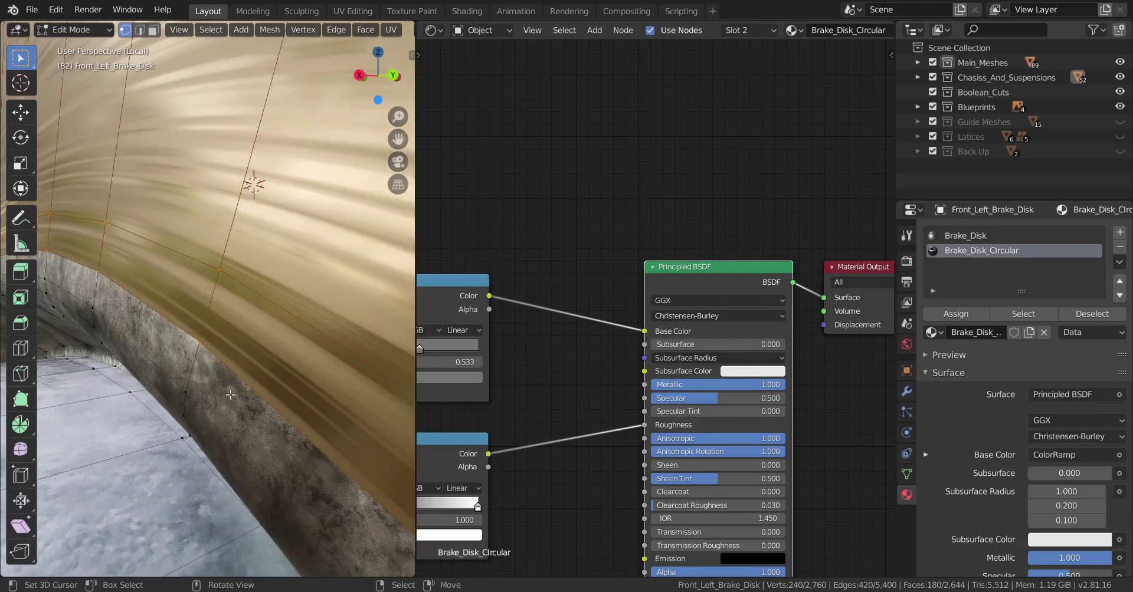
key("e")
key("x")
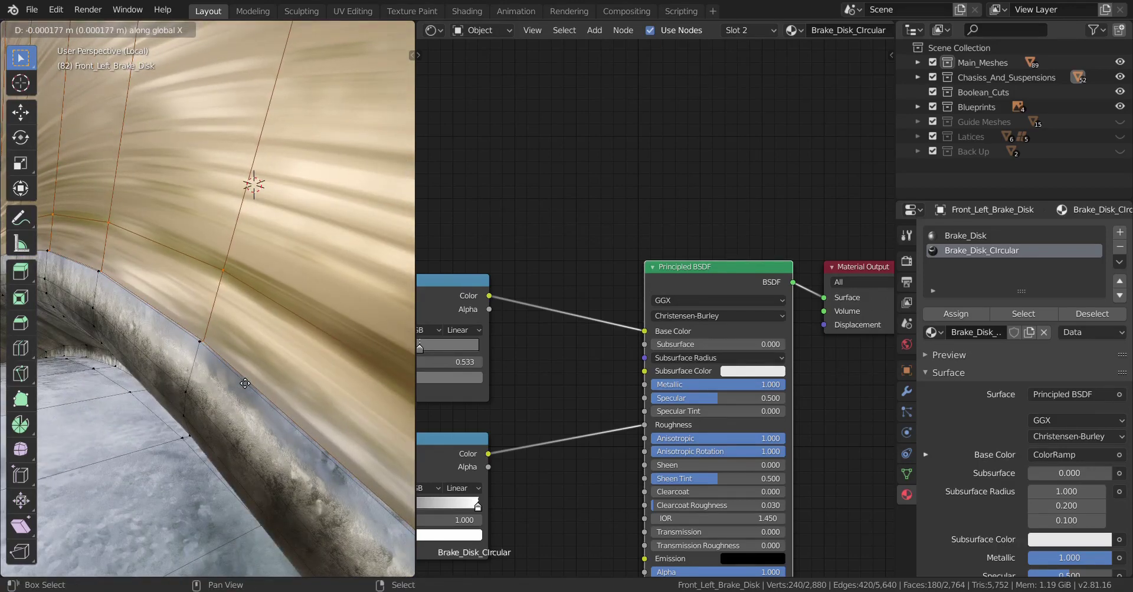
left_click(247, 380)
scroll(246, 380, "down", 10)
key("Tab")
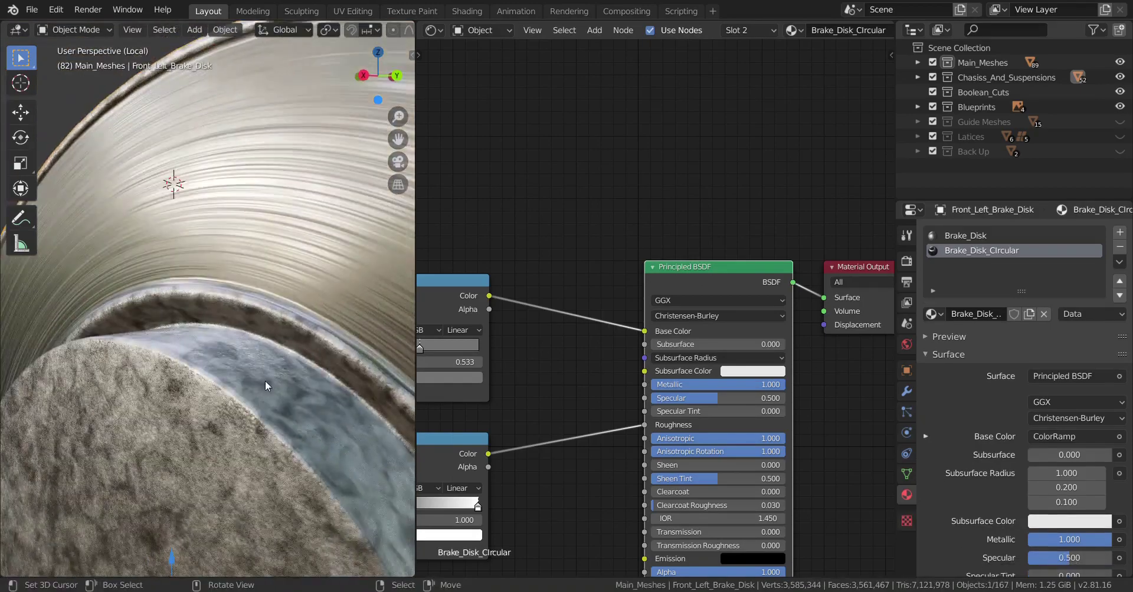
- Deselect the brake disk and examine the extruded ring's edges and circular streaks up close and from the front
middle_click_drag(311, 399, 285, 420, "shift")
scroll(224, 388, "up", 1)
scroll(224, 387, "down", 4)
scroll(232, 409, "up", 4)
key("alt+a")
scroll(242, 426, "down", 4)
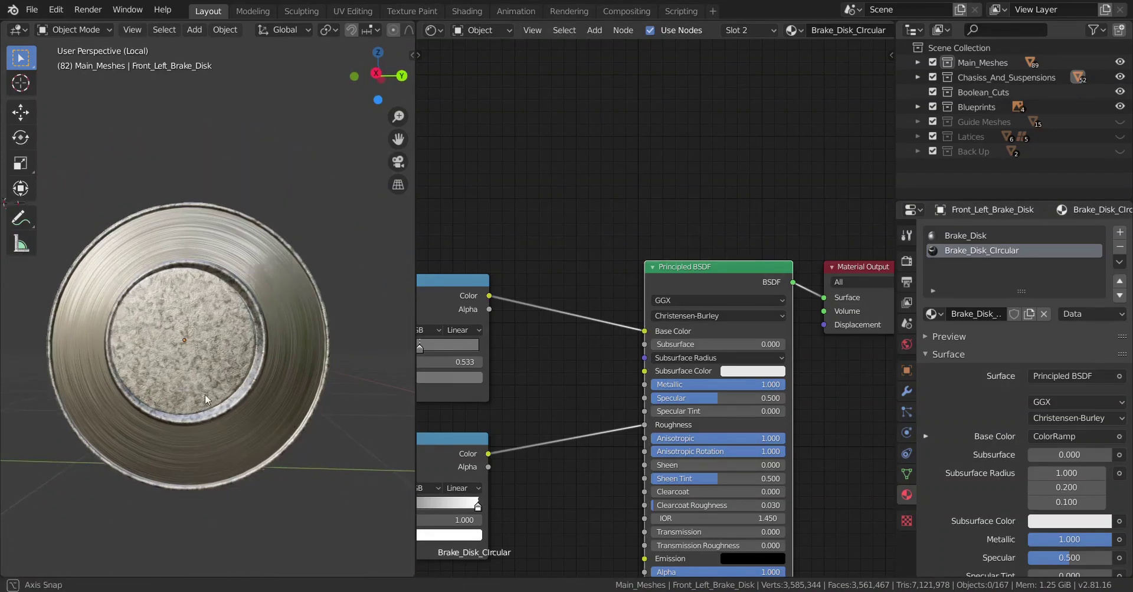
scroll(204, 394, "up", 2)
middle_click_drag(204, 394, 254, 390)
scroll(225, 405, "up", 1)
scroll(572, 387, "down", 4)
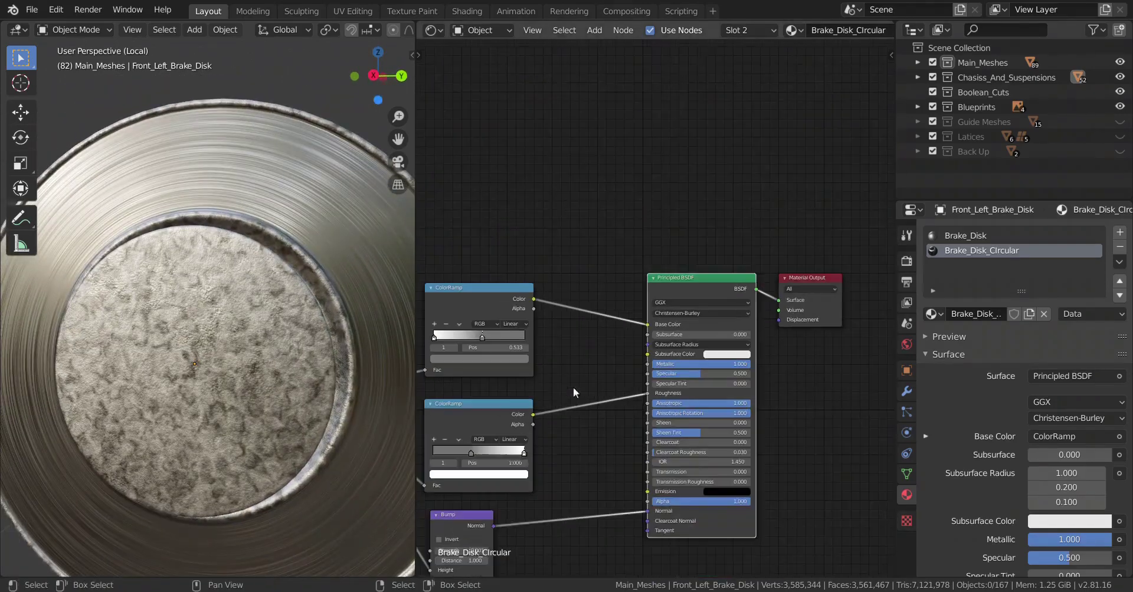
- Try tinting the grey 0.533 stop of the base color ColorRamp brown with hue 0.110 and saturation 0.380
middle_click_drag(573, 387, 682, 383)
scroll(682, 384, "up", 5)
left_click_drag(564, 297, 518, 281)
middle_click_drag(555, 326, 691, 360)
scroll(760, 348, "up", 2)
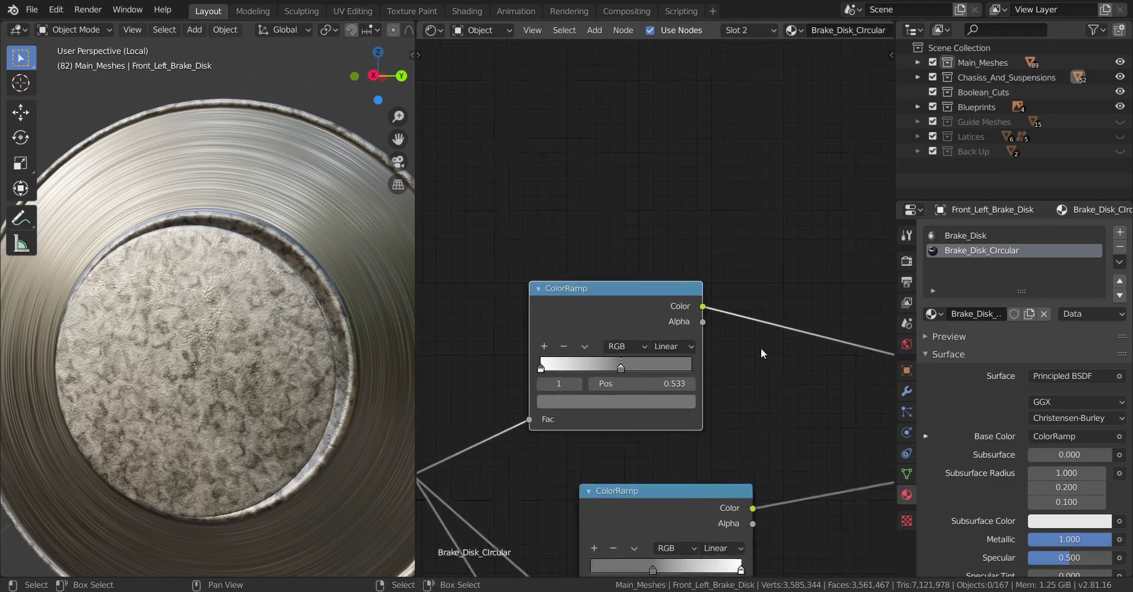
left_click(626, 409)
left_click_drag(612, 268, 579, 259)
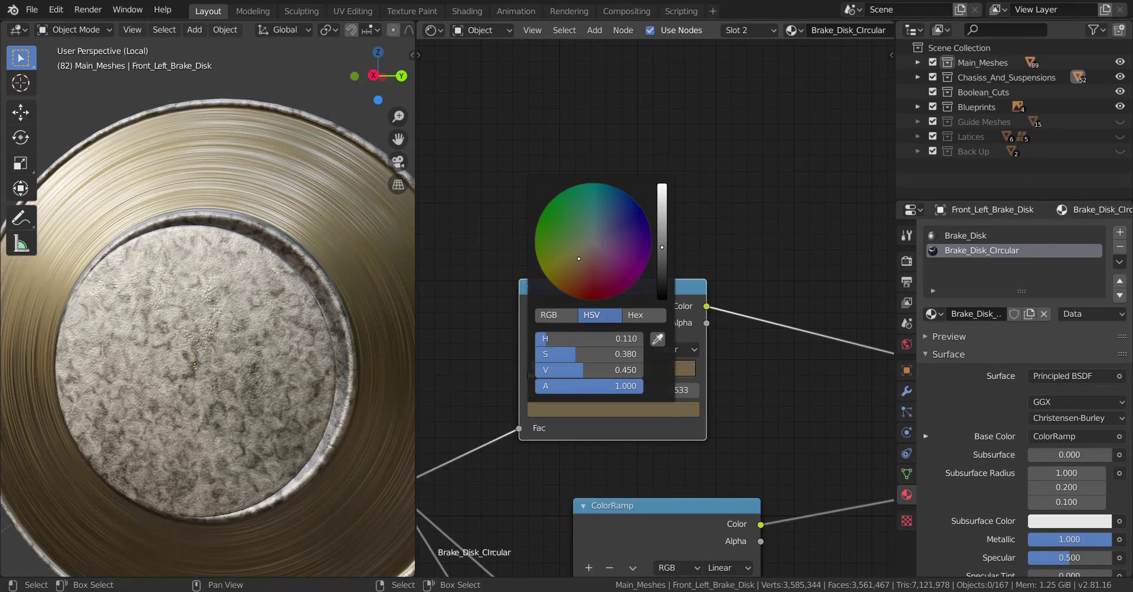
key("BackSpace")
- Switch to the Brake_Disk material to work on its node setup
scroll(726, 402, "down", 5)
middle_click_drag(726, 402, 766, 288)
middle_click_drag(722, 359, 717, 329)
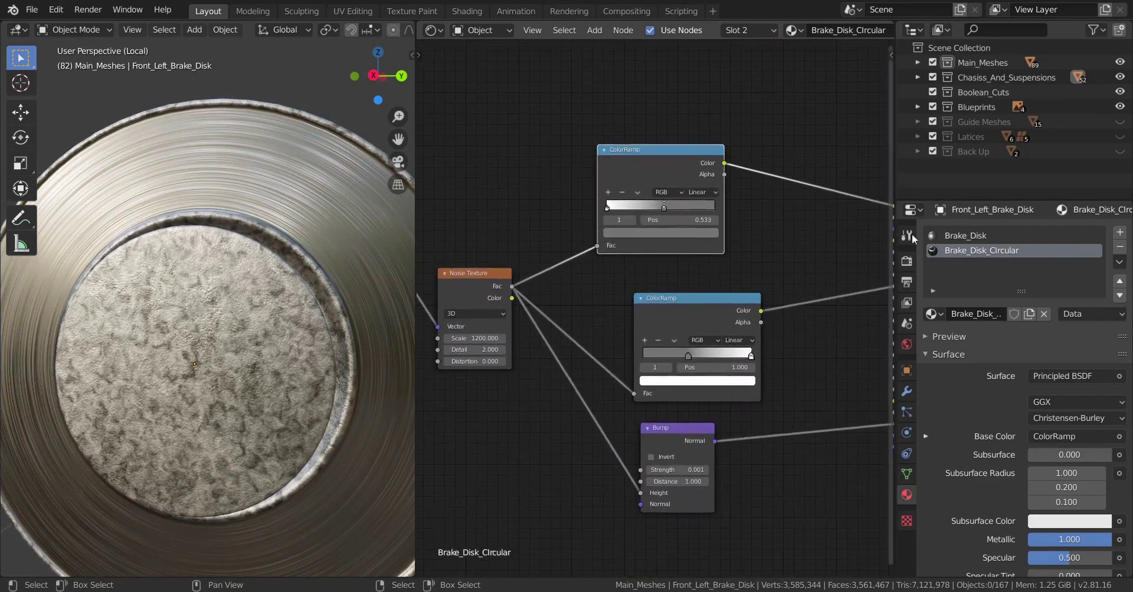
left_click(968, 236)
scroll(694, 271, "up", 3)
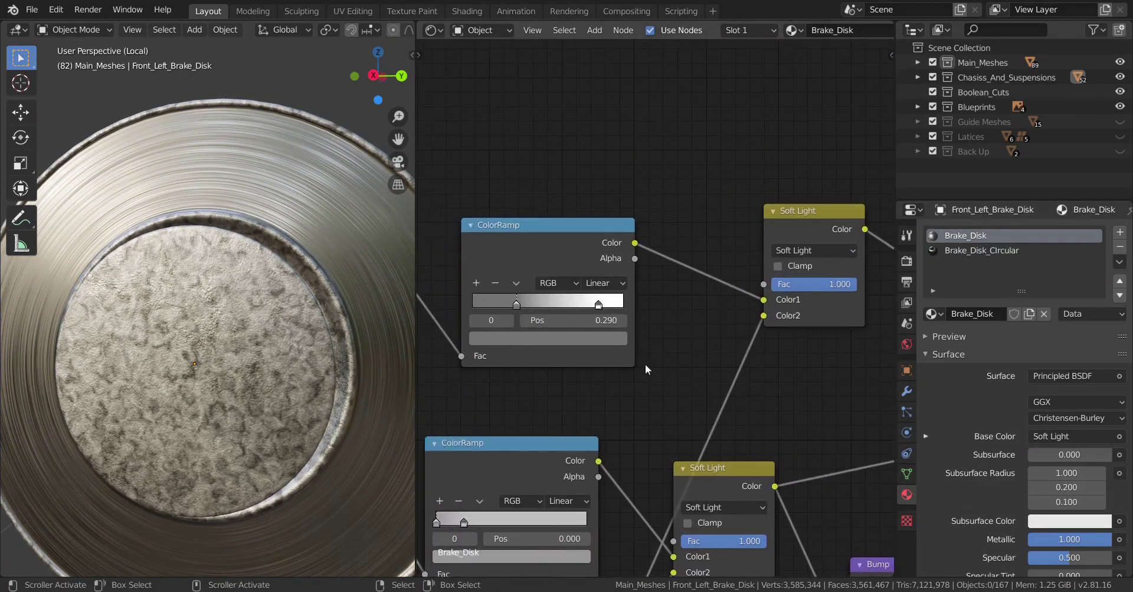
- Tint the 0.290 stop of the ColorRamp feeding the upper Soft Light node with hue 0.103 and saturation 0.172
scroll(645, 370, "down", 3)
middle_click_drag(676, 358, 559, 363)
middle_click_drag(610, 452, 671, 346)
scroll(704, 288, "down", 4)
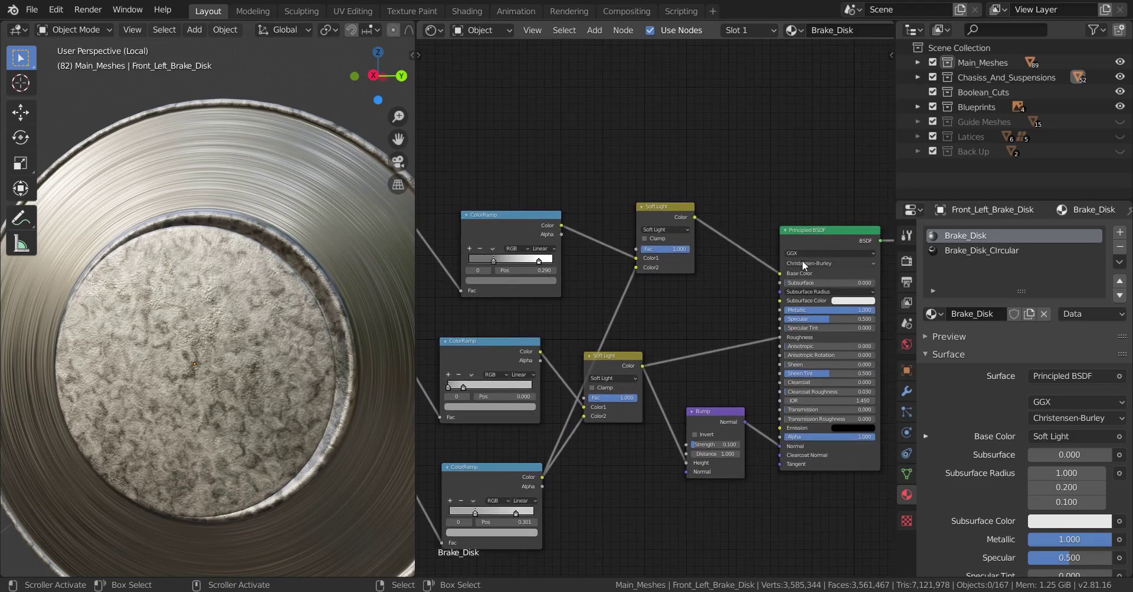
scroll(721, 302, "up", 3)
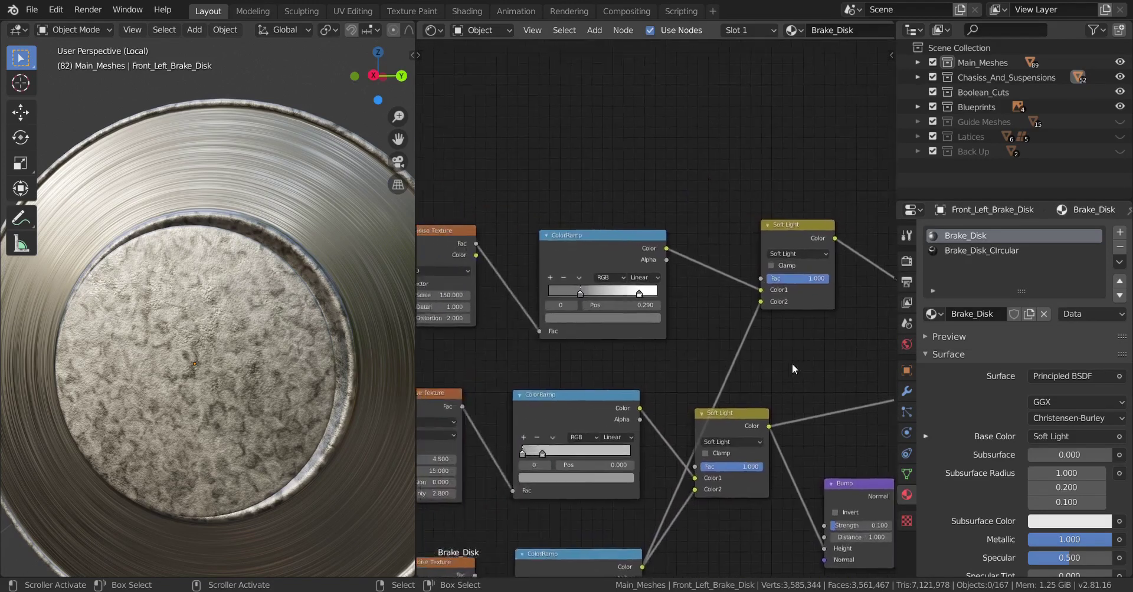
left_click(557, 322)
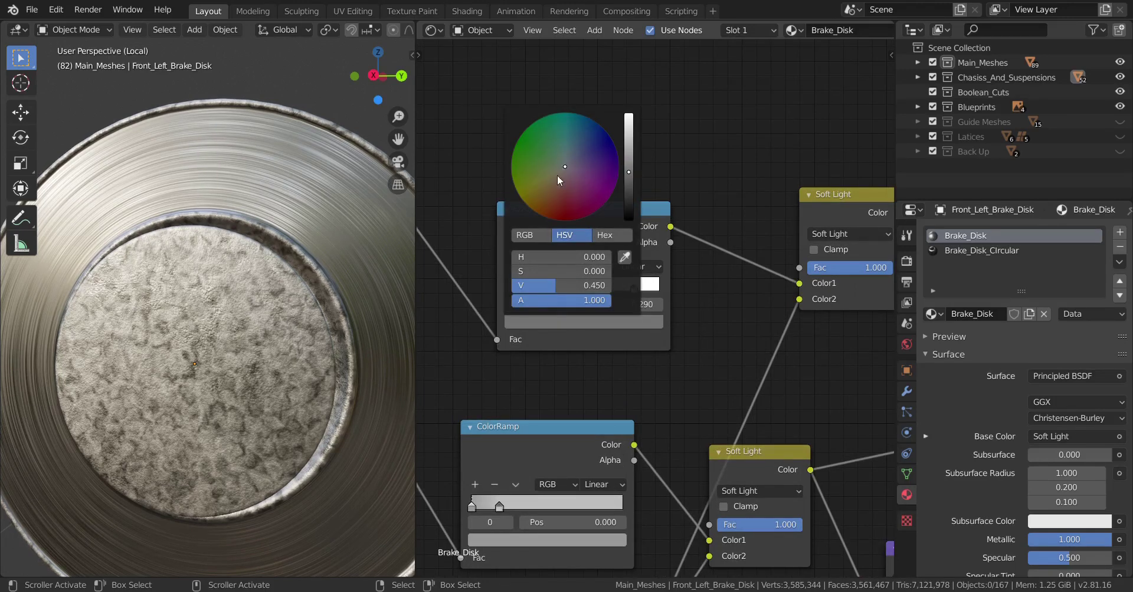
left_click_drag(557, 176, 556, 174)
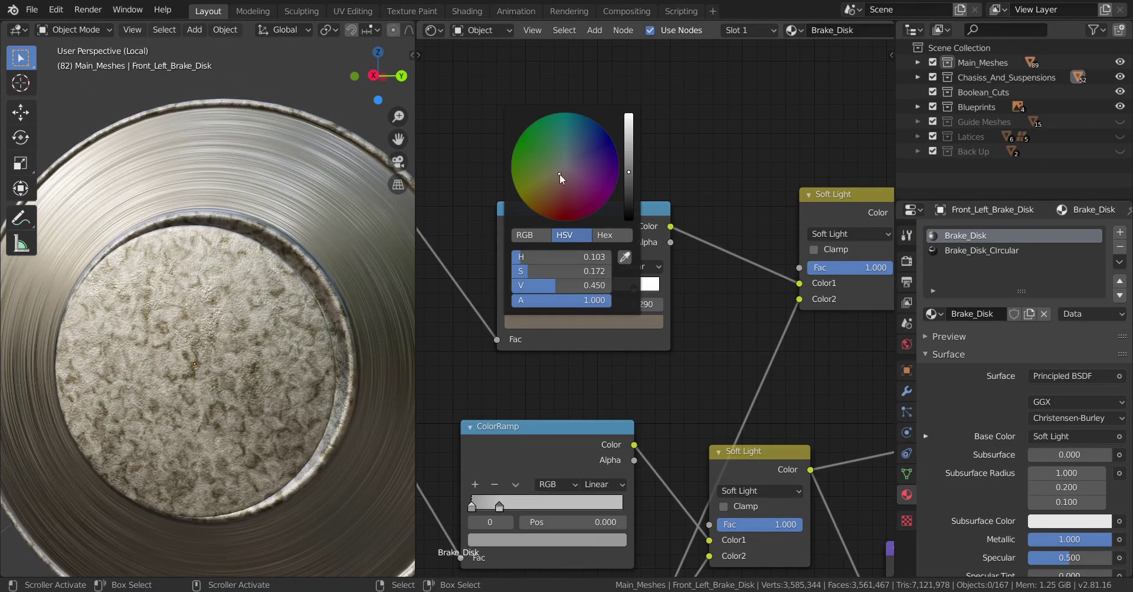
scroll(693, 327, "down", 3)
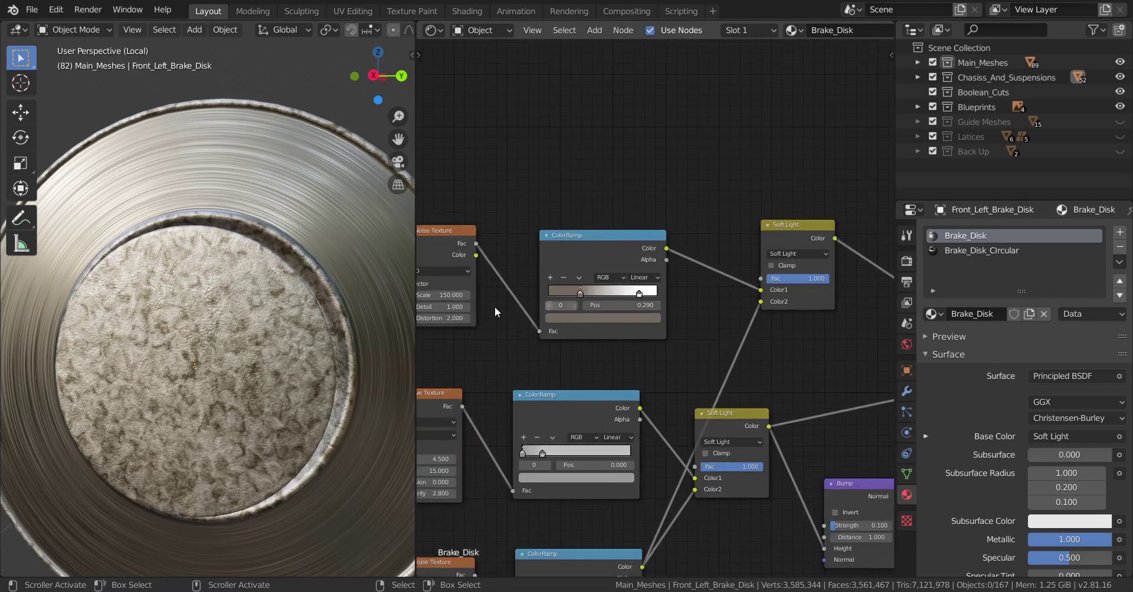
- Tint the 0.301 stop of the ColorRamp fed by the 1000-scale Noise Texture with hue 0.151 and saturation 0.051
middle_click_drag(693, 327, 761, 311)
middle_click_drag(322, 374, 231, 366)
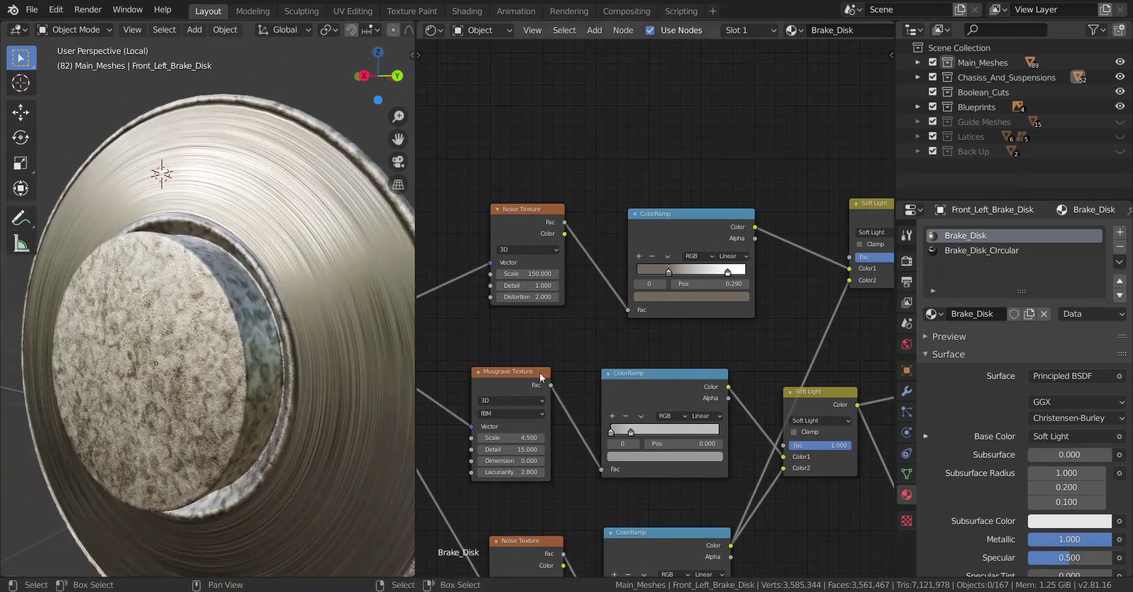
scroll(540, 373, "down", 2)
scroll(647, 322, "up", 2)
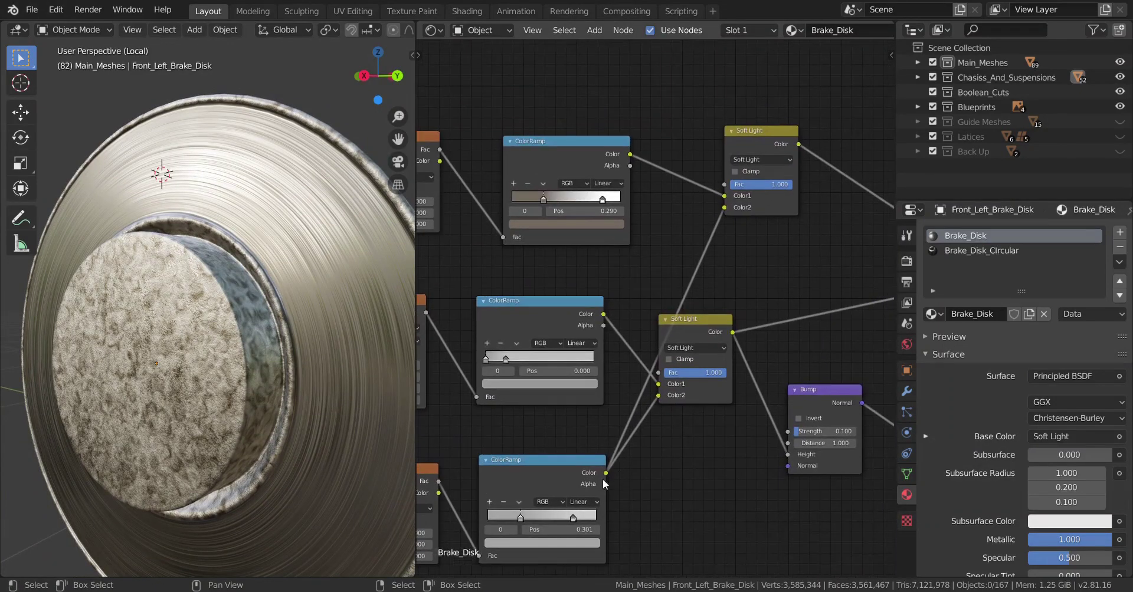
middle_click_drag(542, 522, 640, 409)
scroll(639, 409, "up", 3)
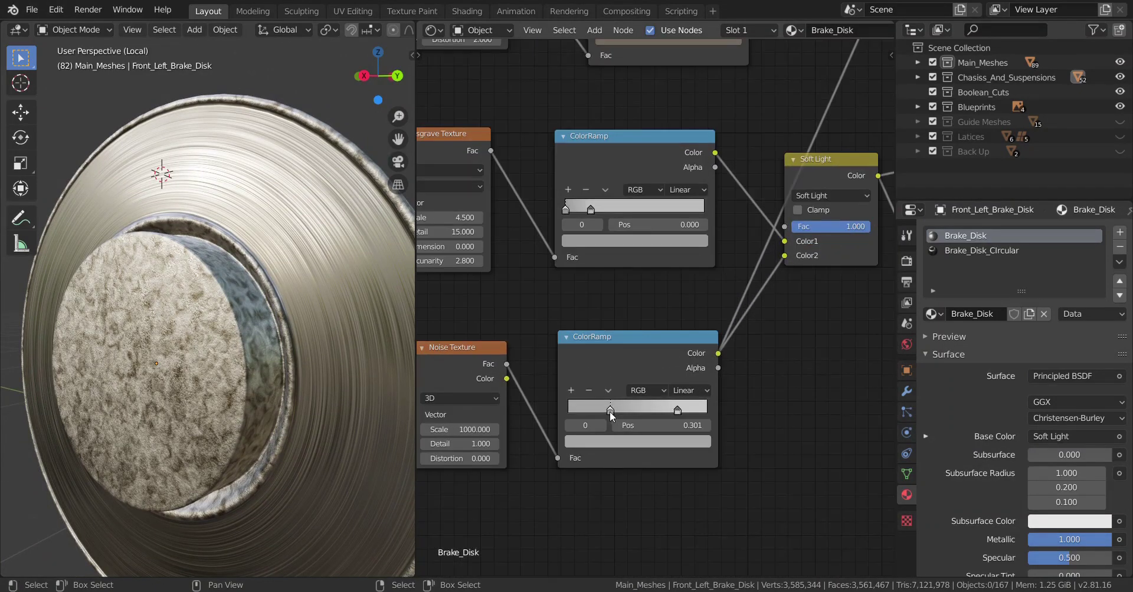
left_click(614, 444)
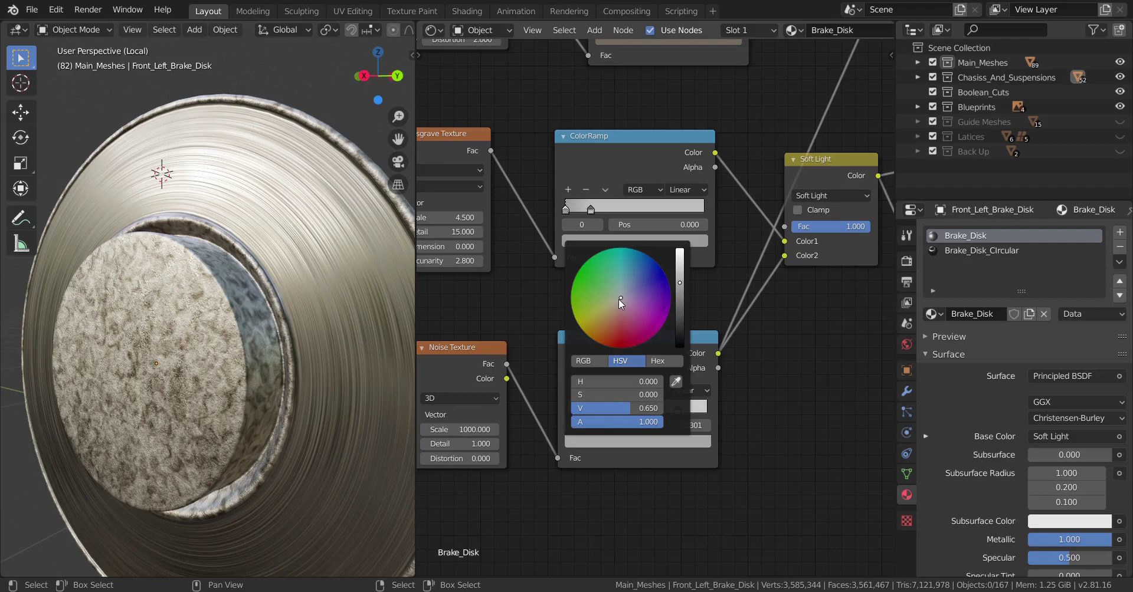
middle_click_drag(270, 394, 366, 428)
scroll(607, 457, "up", 1)
left_click(618, 465)
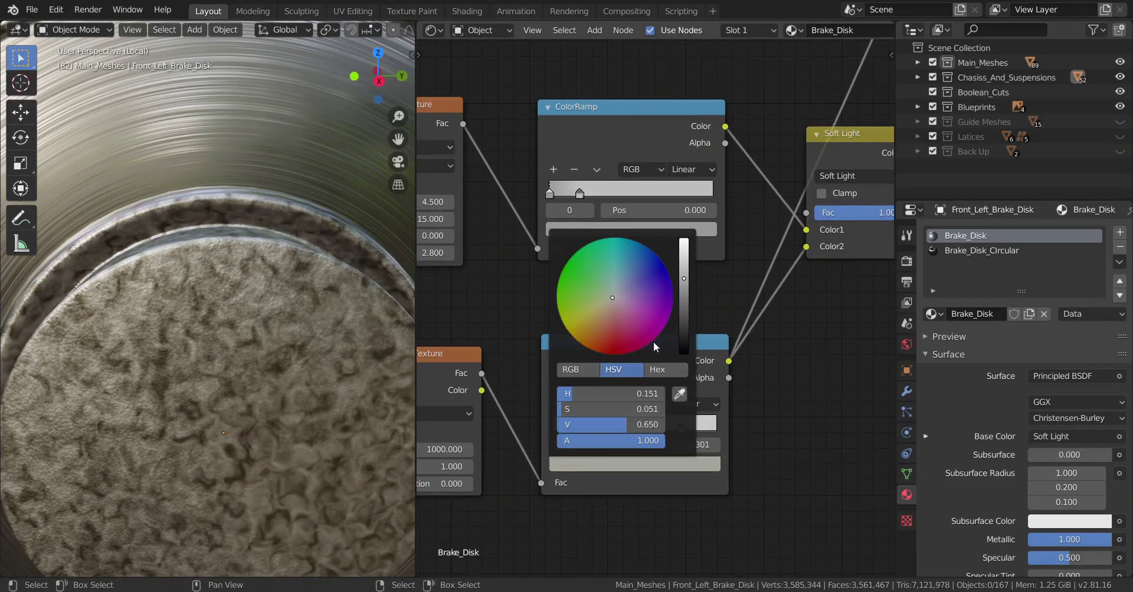
- Try a brightness of 0.700 for the 0.301 stop's color and settle on a value of 0.600
scroll(620, 299, "up", 5)
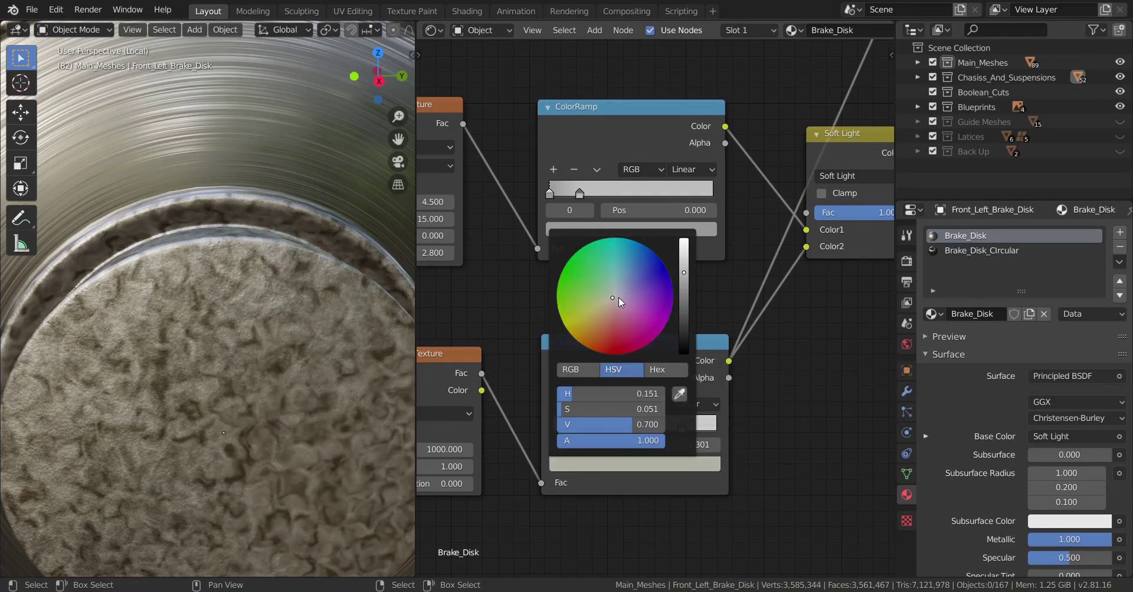
scroll(619, 301, "down", 3)
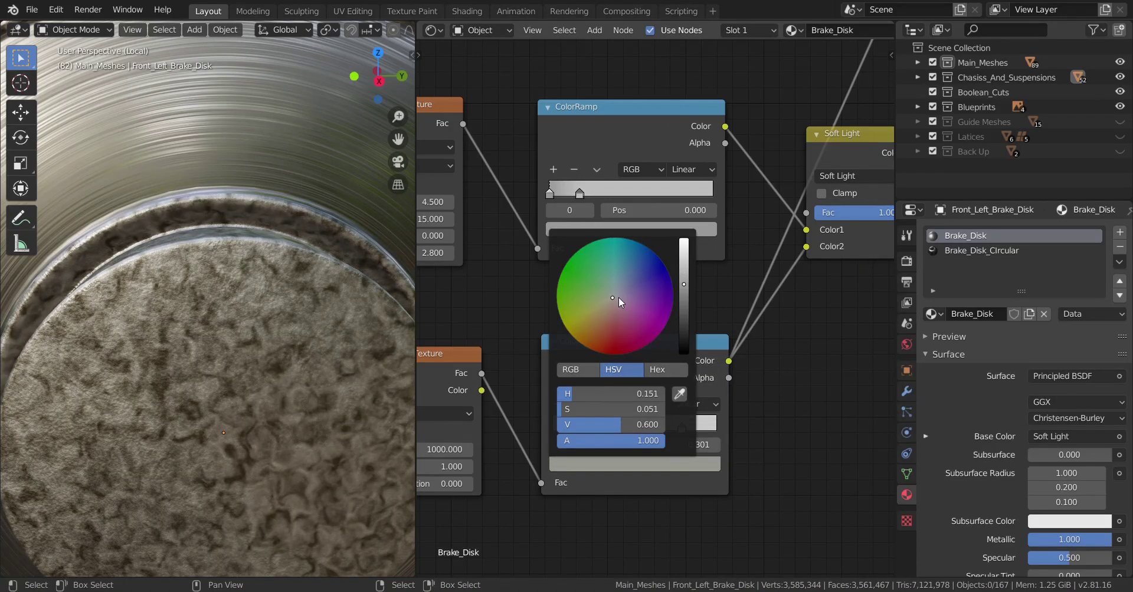
left_click_drag(618, 297, 614, 297)
scroll(670, 405, "down", 8)
- Try replacing the upper ColorRamp's 0.290 stop color with the copied color, and undo that change
middle_click_drag(668, 195, 675, 406)
scroll(672, 417, "up", 5)
scroll(671, 416, "up", 1)
left_click(668, 386)
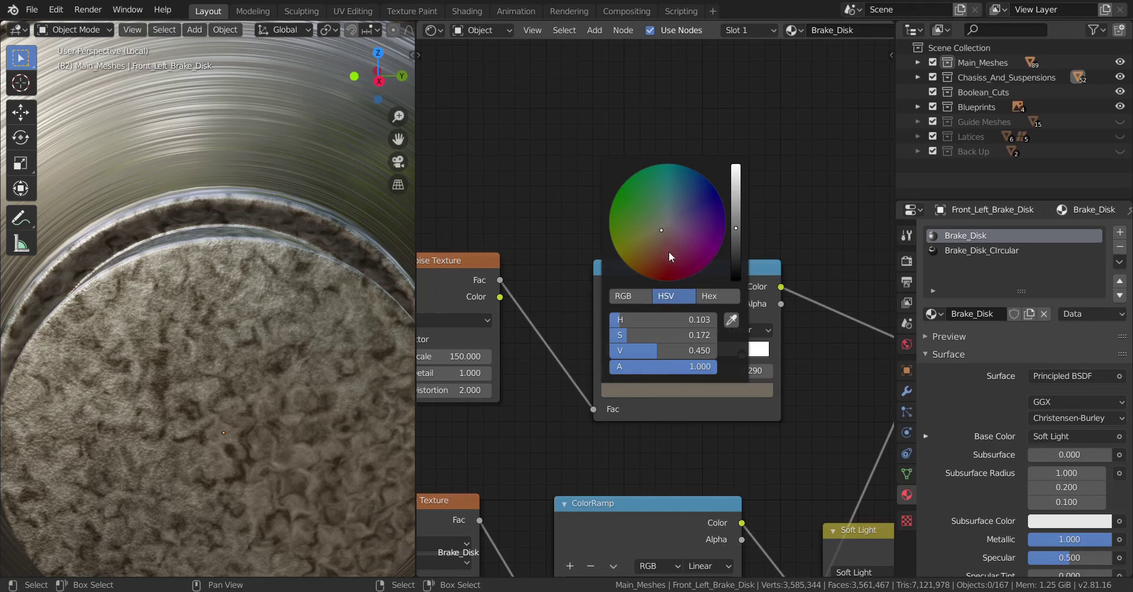
key("ctrl+v")
right_click(681, 240)
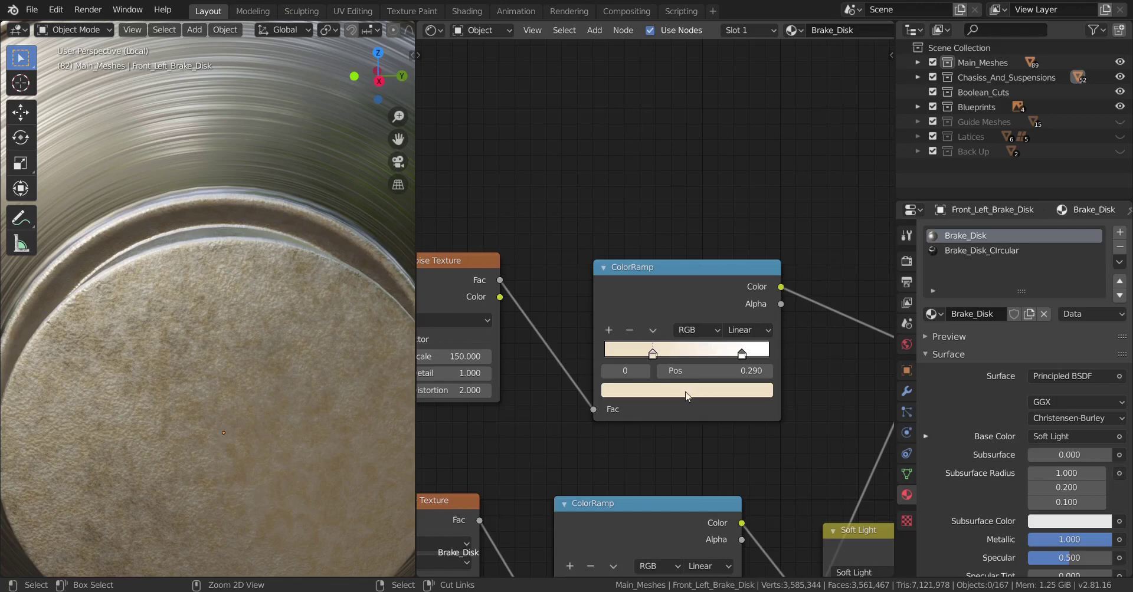
key("ctrl+z")
- Tint the 0.290 stop of the upper ColorRamp with hue 0.151 and saturation 0.069
scroll(685, 392, "up", 3)
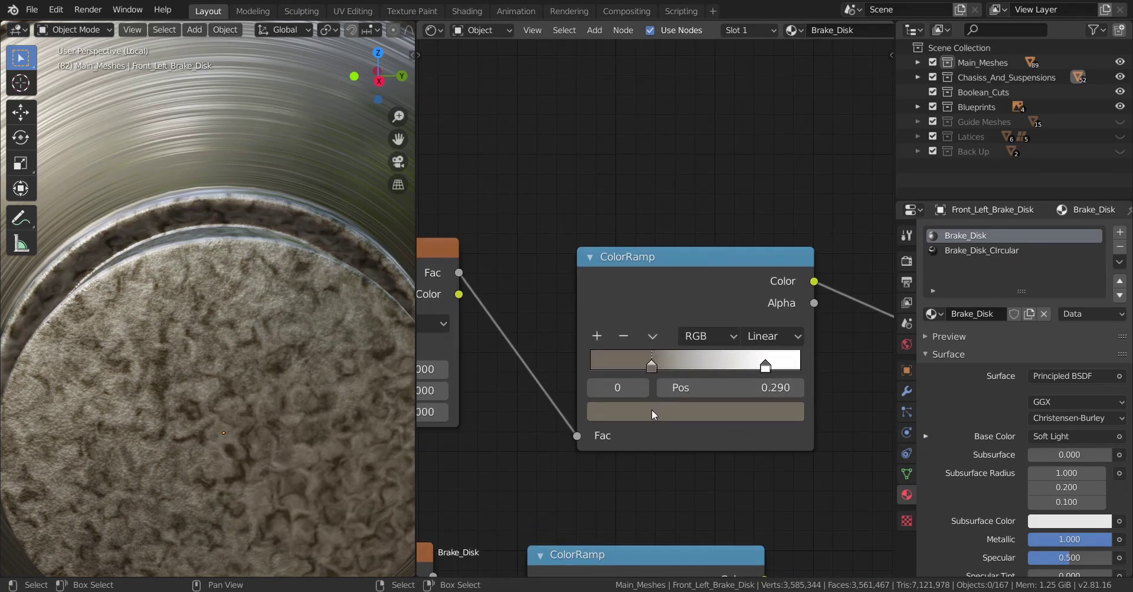
left_click(652, 410)
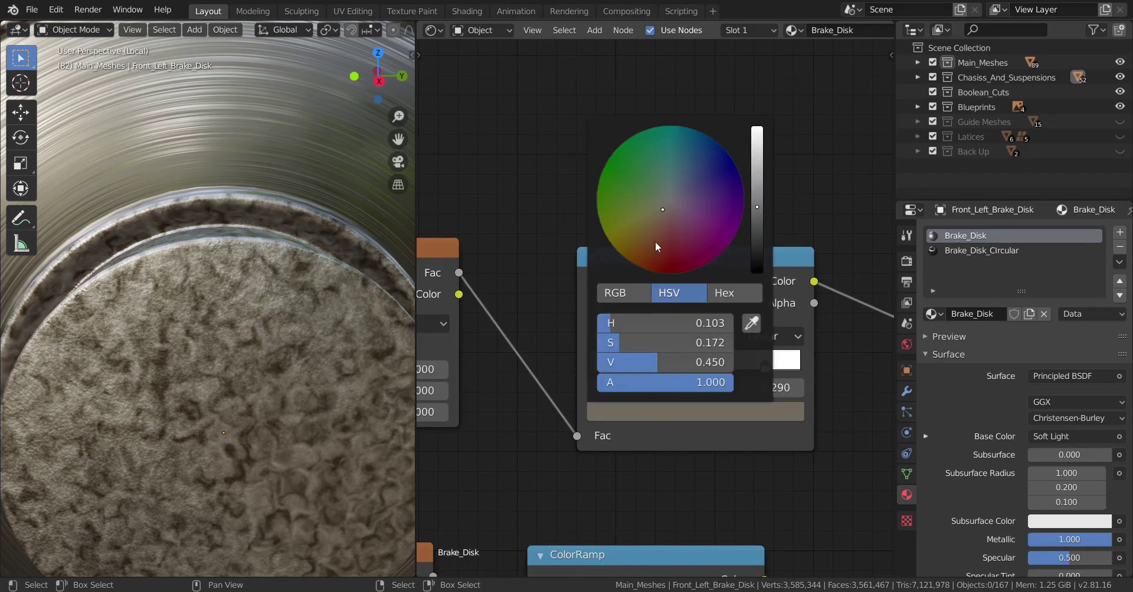
left_click(666, 203)
- Enlarge the 3D viewport and examine the front left brake disk's metal from several angles and distances
scroll(202, 397, "down", 5)
middle_click_drag(201, 397, 290, 420)
scroll(200, 395, "up", 4)
scroll(222, 409, "down", 4)
scroll(553, 382, "down", 2)
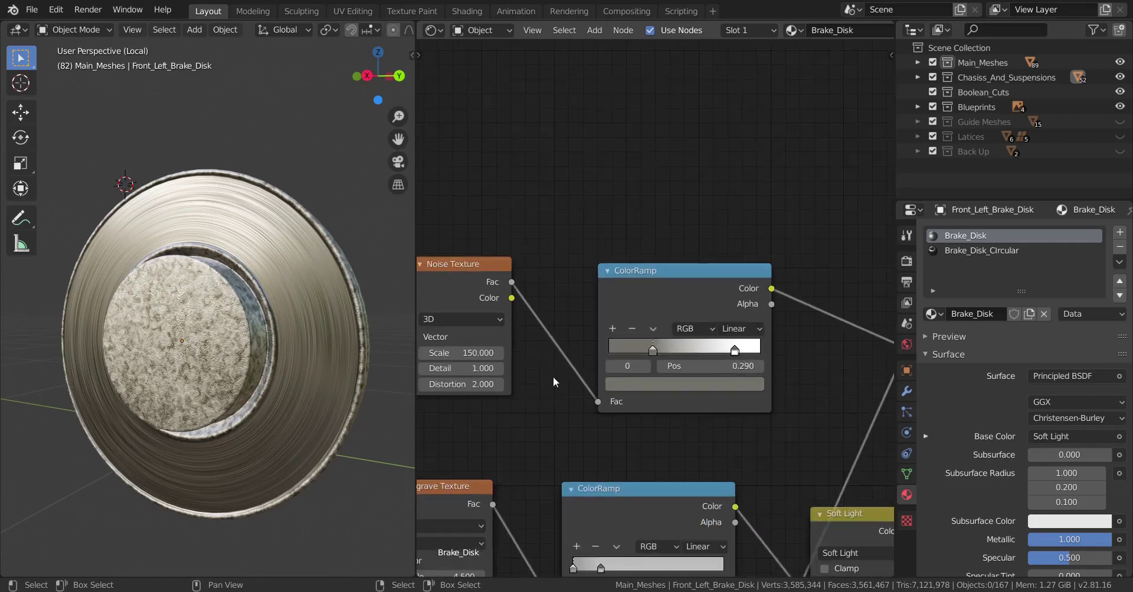
scroll(555, 377, "down", 5)
mouse_move(770, 366)
middle_mouse_down()
mouse_move(700, 336)
mouse_move(751, 362)
mouse_move(814, 363)
mouse_move(758, 369)
middle_mouse_up()
scroll(802, 359, "up", 3)
scroll(802, 359, "down", 3)
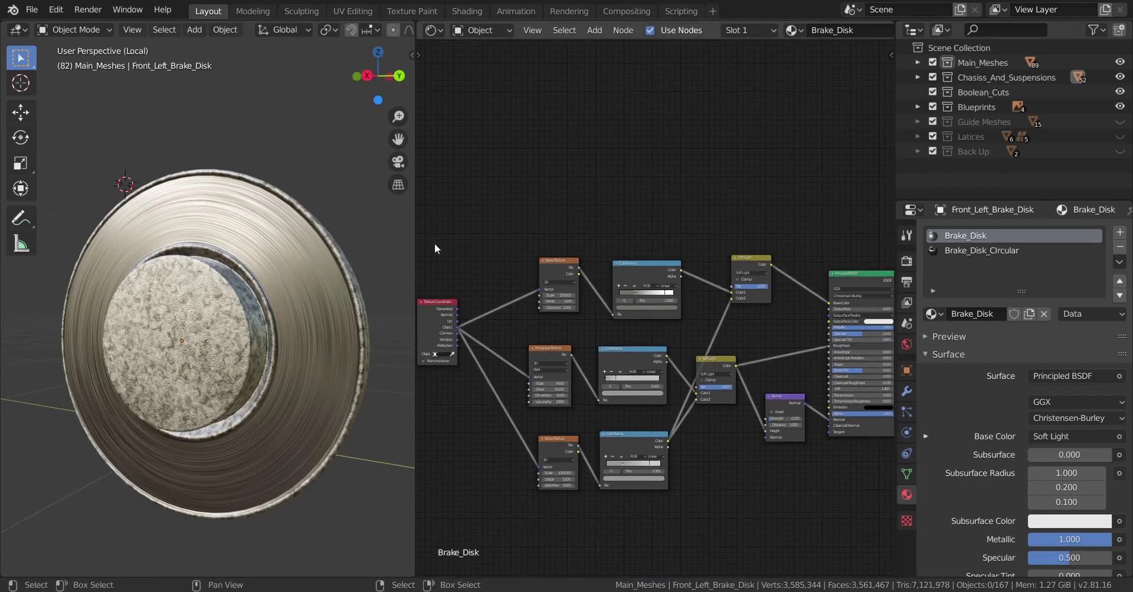
left_click_drag(416, 216, 765, 283)
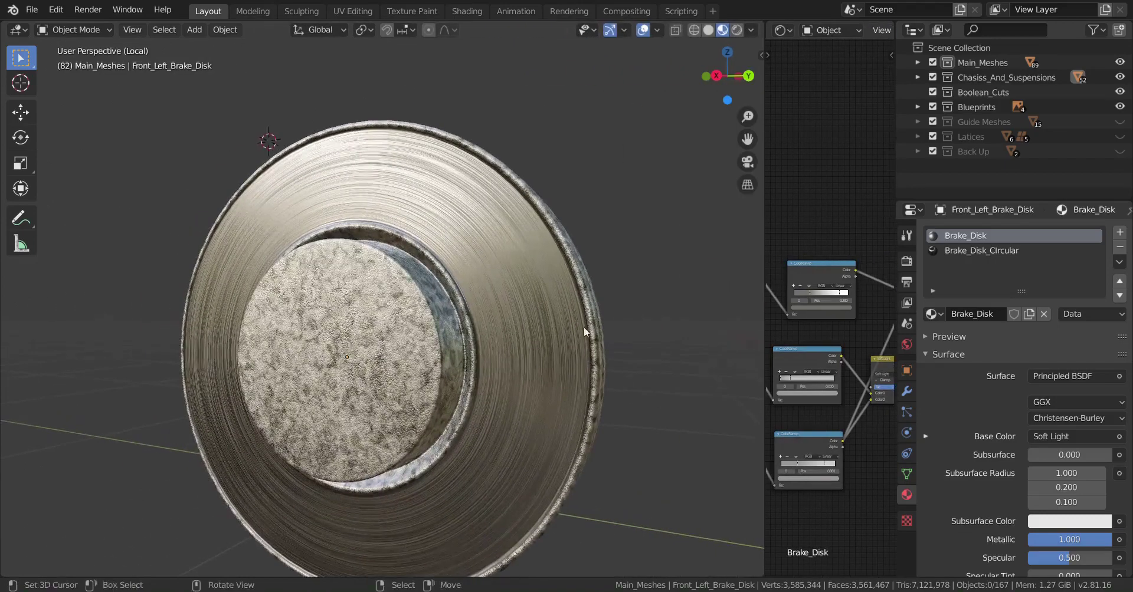
scroll(531, 343, "down", 3)
scroll(532, 342, "up", 2)
middle_click_drag(482, 355, 470, 370)
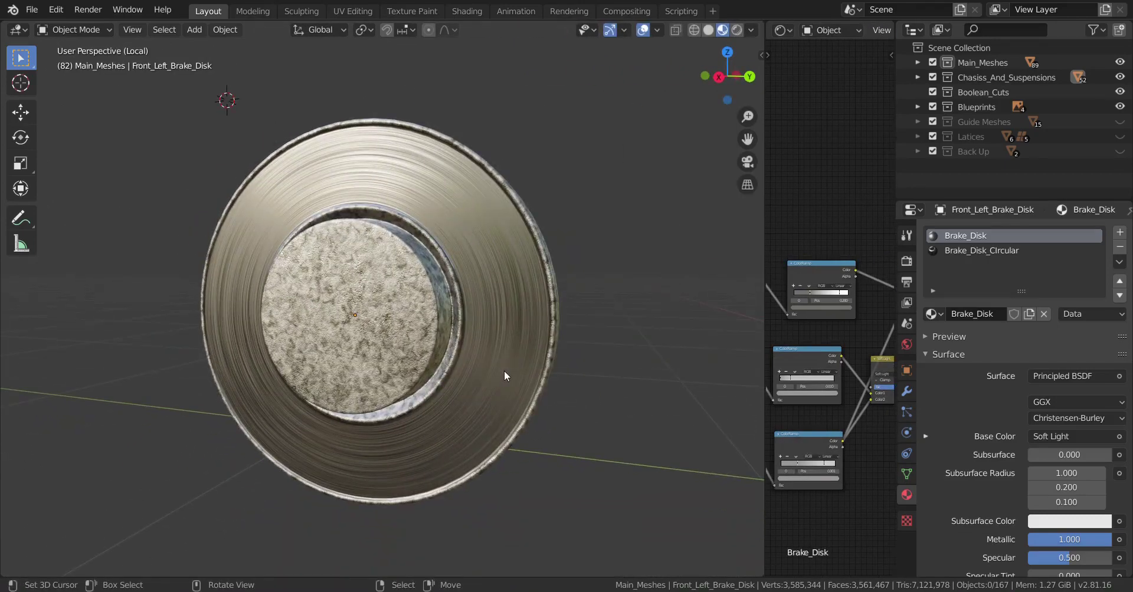
- Show the brake disk in Rendered shading and widen the node editor again
key("z")
left_click(514, 281)
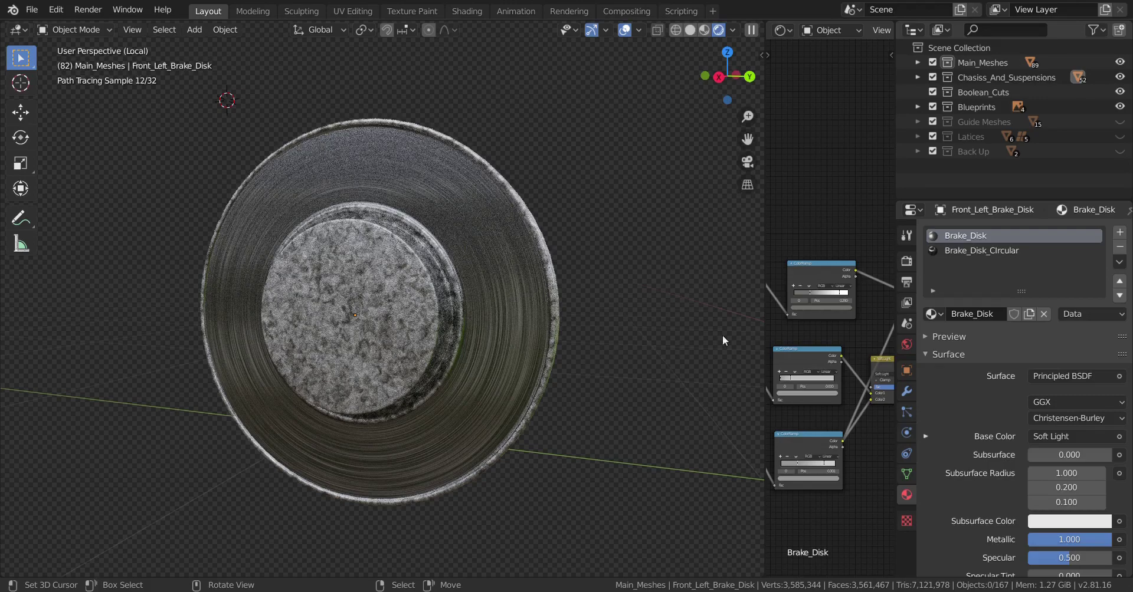
left_click_drag(771, 303, 556, 307)
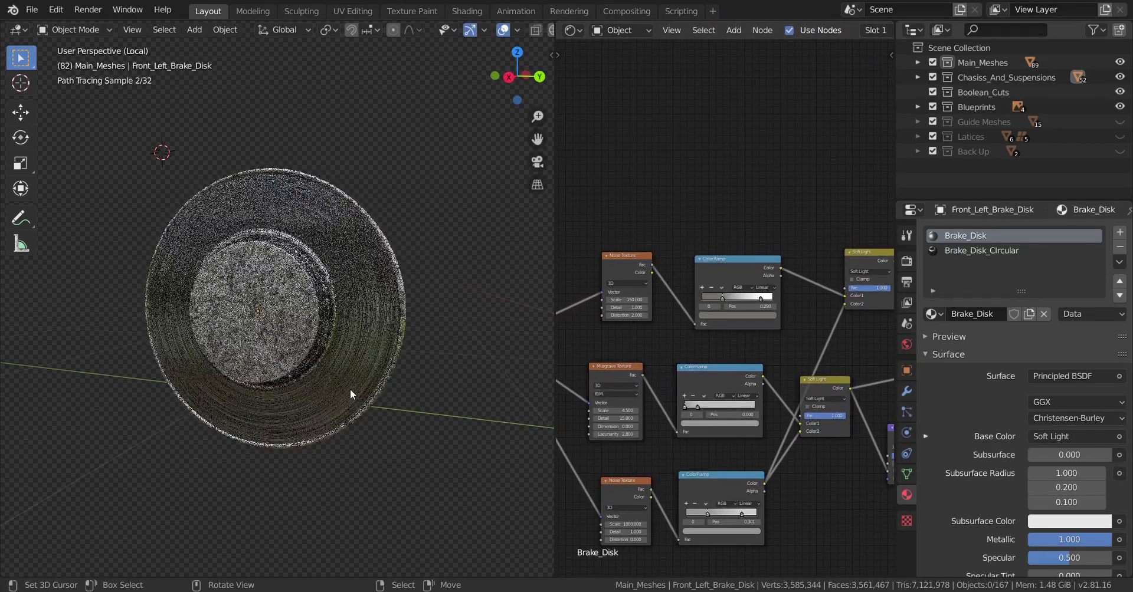
- Darken the 0.290 stop's color on the ColorRamp fed by the 150-scale Noise Texture
scroll(702, 413, "up", 5)
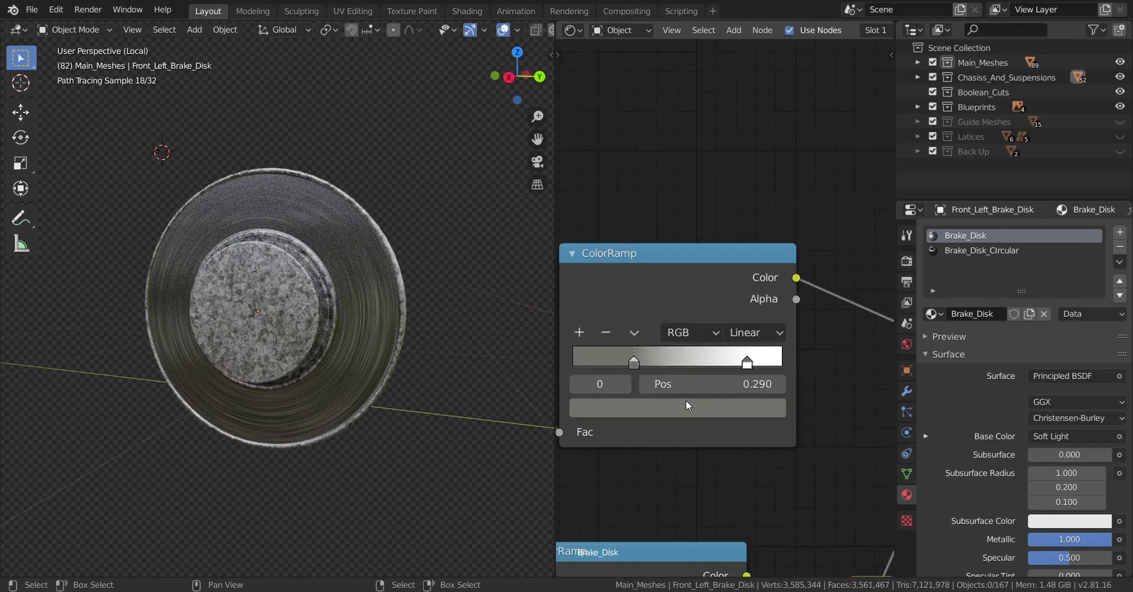
left_click(687, 402)
scroll(704, 214, "down", 2)
scroll(704, 215, "up", 1)
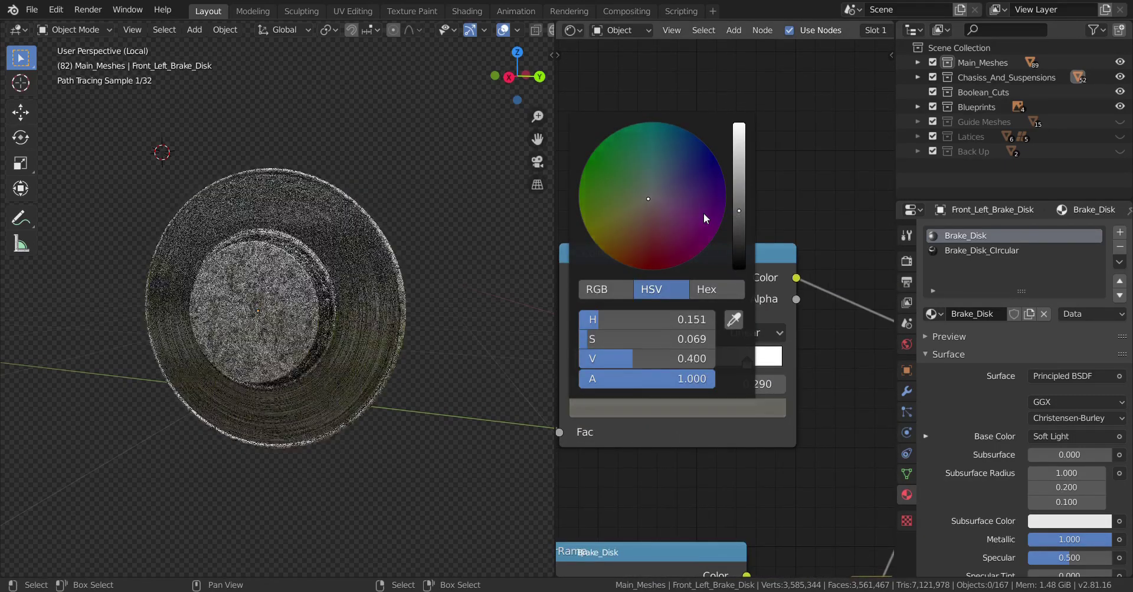
scroll(703, 214, "down", 1)
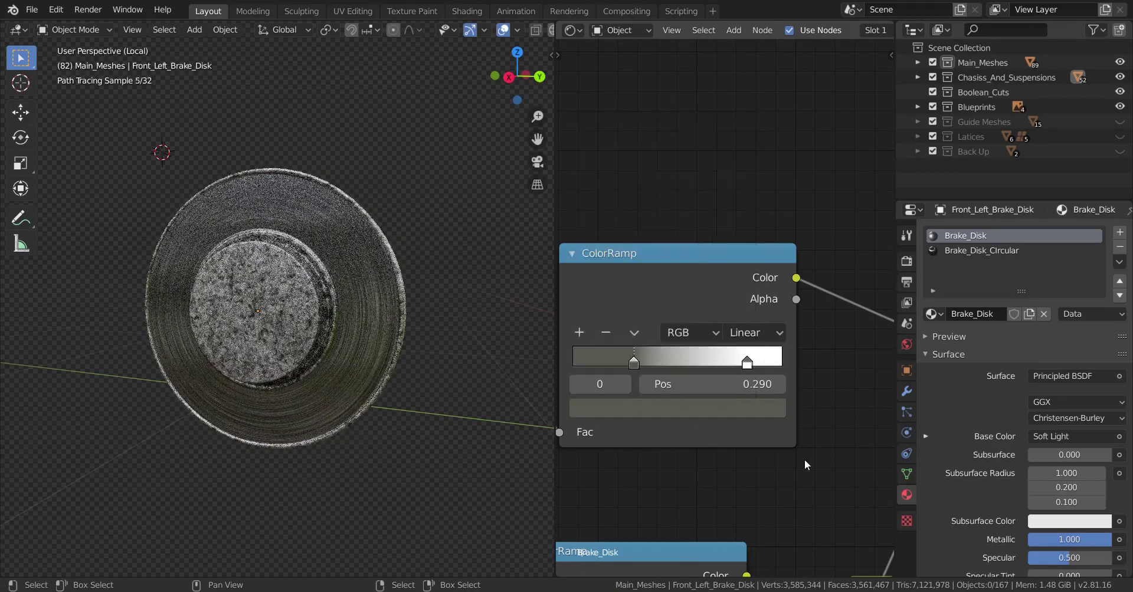
- Lower the brightness of the same ColorRamp's 0.833 stop color to a value of 0.800
left_click(751, 367)
left_click(716, 418)
scroll(703, 242, "down", 3)
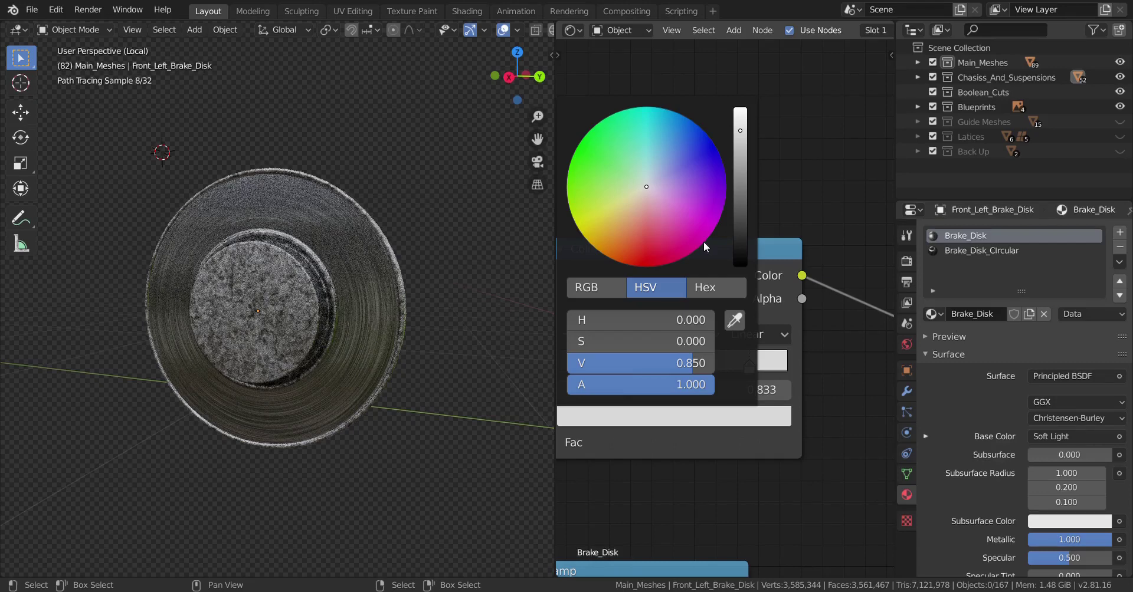
scroll(704, 242, "down", 1)
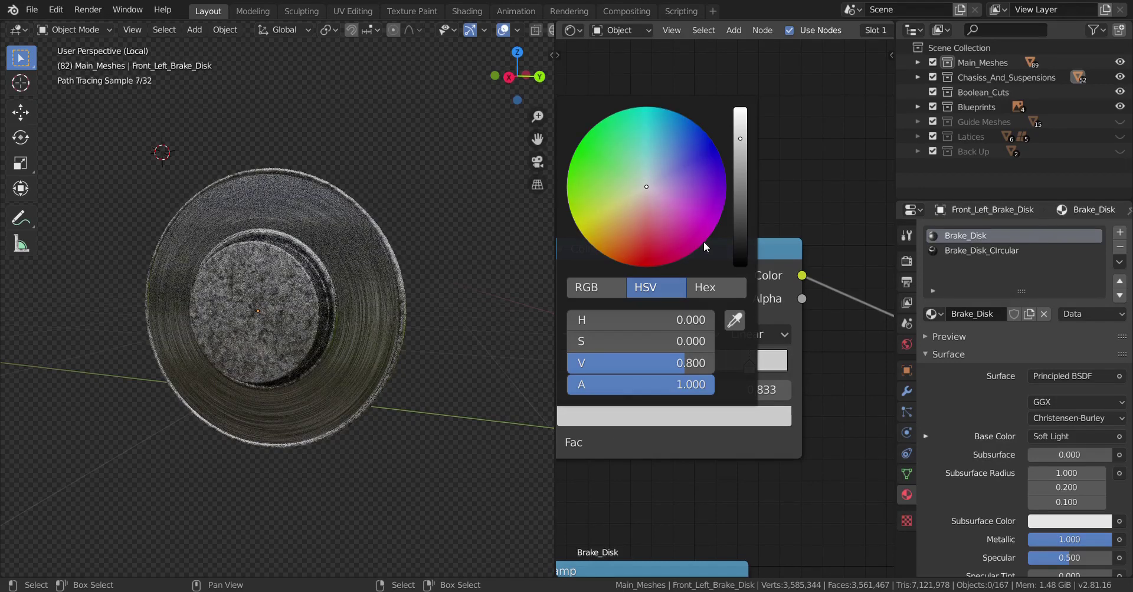
scroll(755, 498, "down", 5)
- Darken the color of the 0.185 stop on the ColorRamp fed by the Musgrave Texture
middle_click_drag(753, 569, 769, 471)
middle_click_drag(710, 496, 748, 394)
scroll(748, 394, "up", 1)
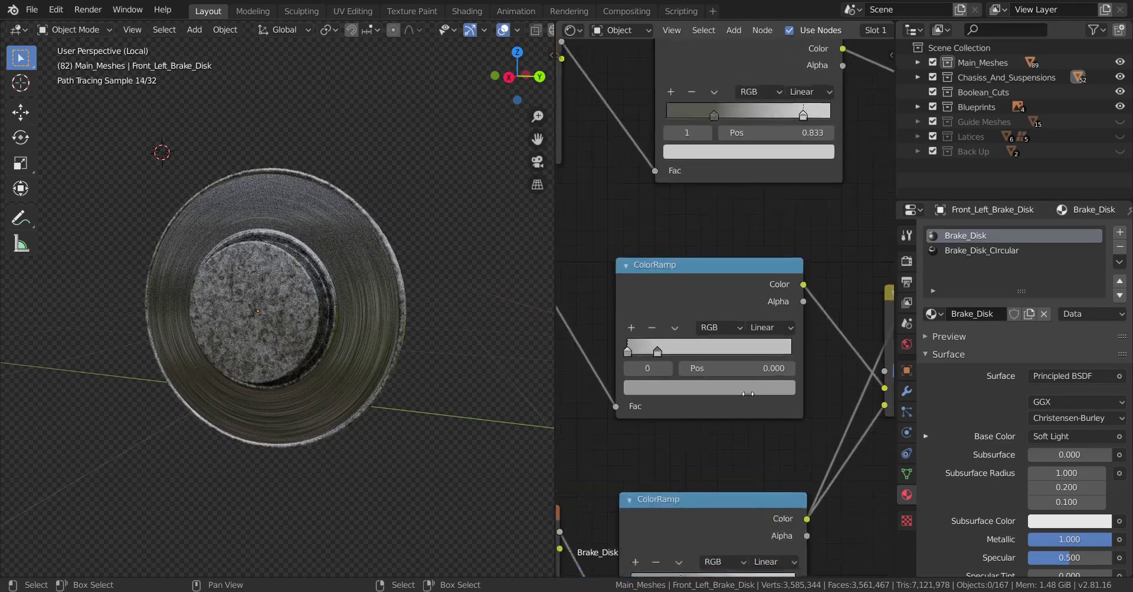
scroll(748, 394, "up", 2)
left_click(639, 365)
left_click(660, 416)
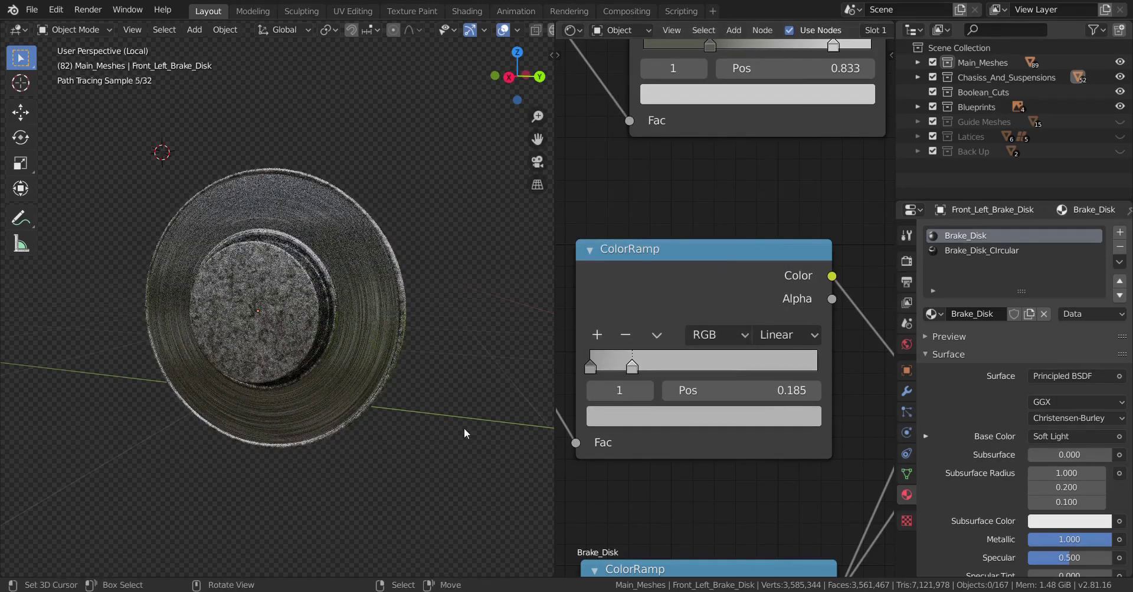
- Examine the rendered brake disk on its own, and leave the isolated view to check it behind the wheel spokes
scroll(310, 390, "up", 2)
middle_click_drag(270, 402, 210, 410)
scroll(328, 405, "down", 3)
scroll(210, 410, "up", 1)
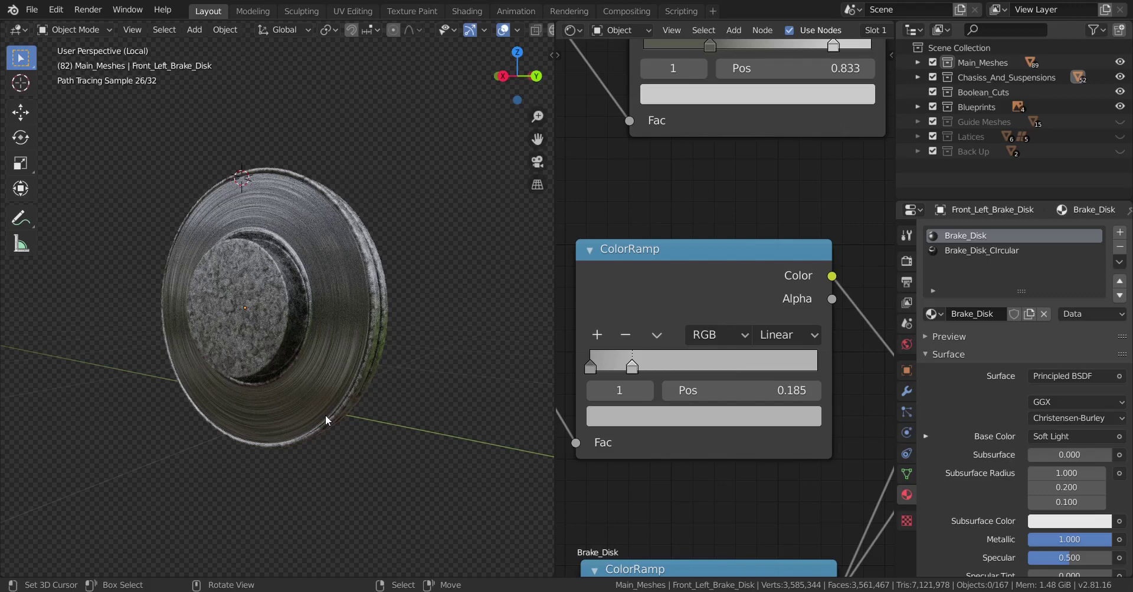
key("KP_Divide")
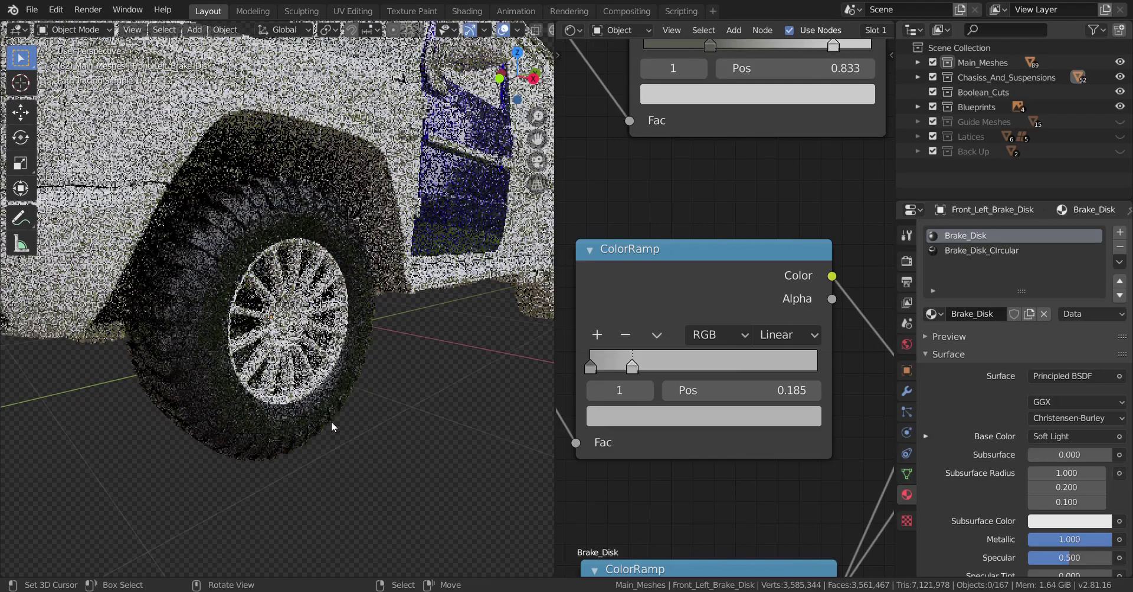
key("KP_Decimal")
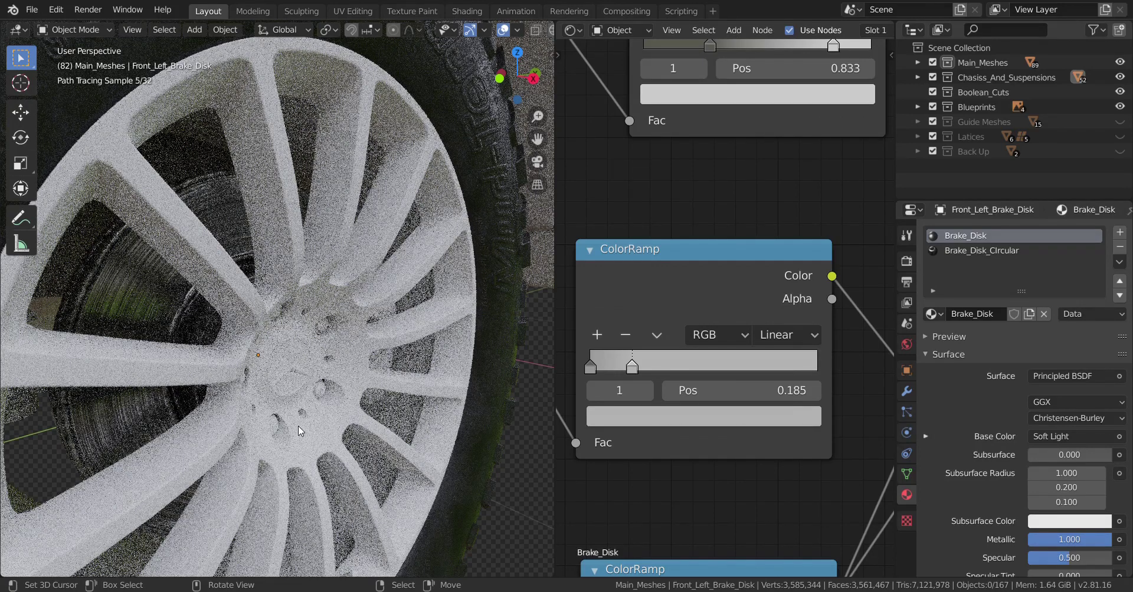
- Isolate the front left brake disk and display it in Material Preview shading
left_click(172, 326)
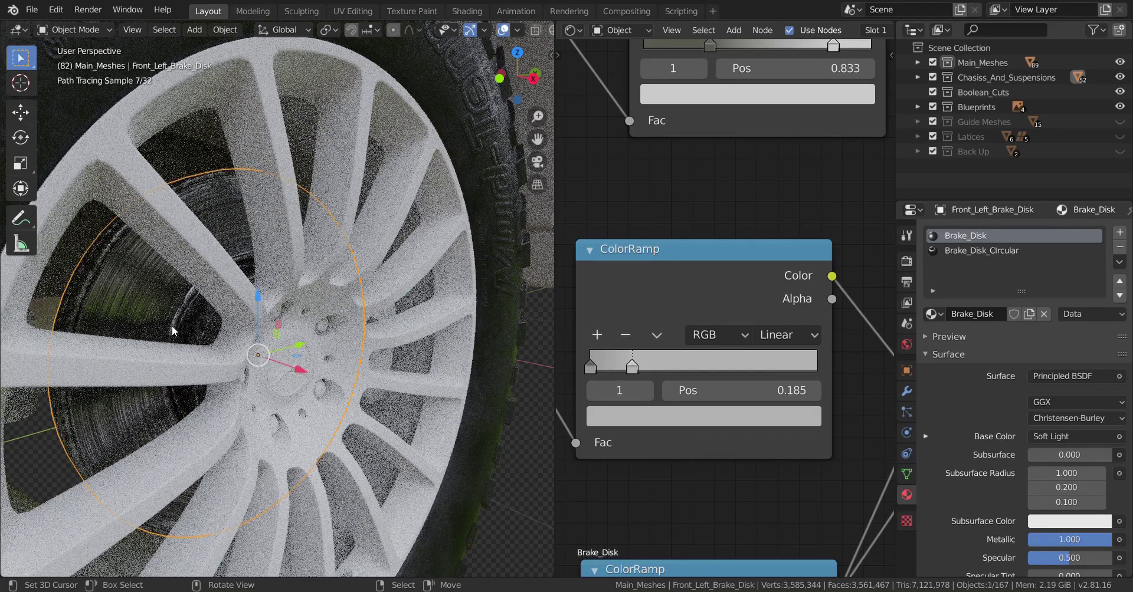
key("KP_Divide")
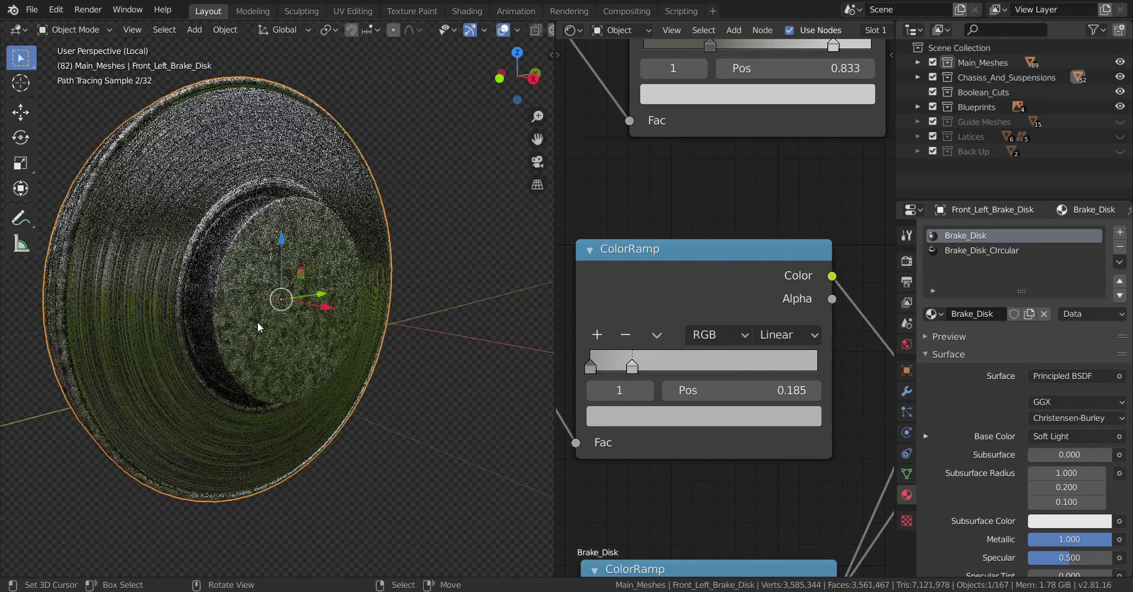
key("z")
scroll(359, 329, "up", 4)
mouse_move(414, 327)
middle_mouse_down()
mouse_move(359, 329)
mouse_move(409, 306)
mouse_move(309, 428)
mouse_move(284, 389)
mouse_move(259, 388)
mouse_move(372, 418)
mouse_move(241, 411)
mouse_move(321, 422)
mouse_move(239, 431)
mouse_move(425, 428)
mouse_move(352, 432)
mouse_move(373, 437)
mouse_move(332, 415)
mouse_move(299, 438)
mouse_move(277, 419)
mouse_move(274, 411)
mouse_move(378, 416)
mouse_move(363, 355)
middle_mouse_up()
key("z")
left_click(360, 416)
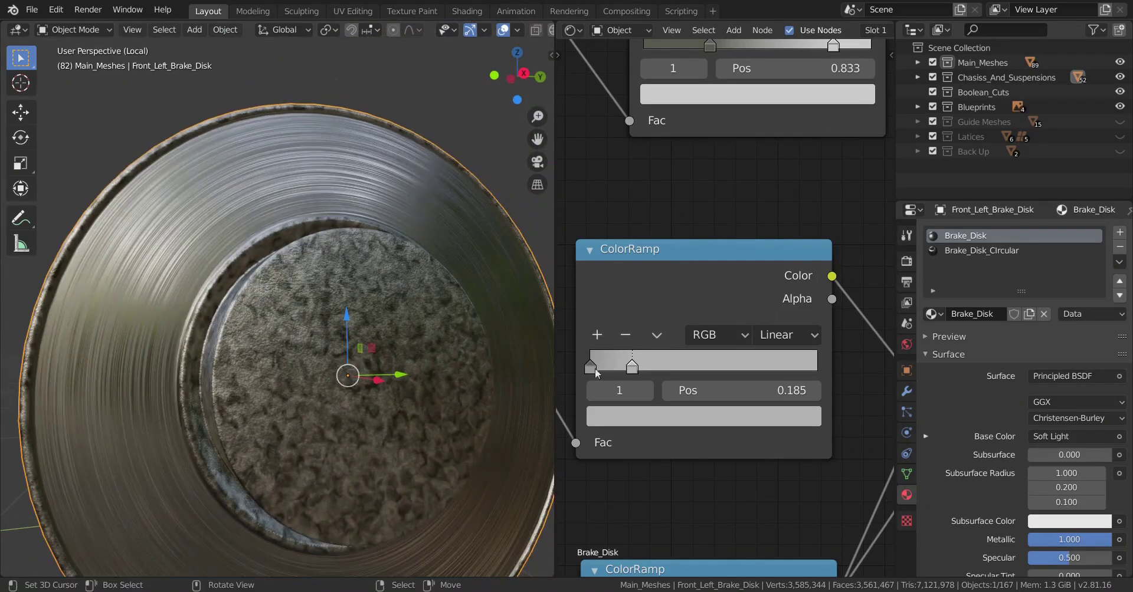
- Set the scale of the Noise Texture feeding the upper ColorRamp to 300
scroll(709, 424, "down", 4)
middle_click_drag(755, 439, 774, 491)
scroll(773, 491, "down", 4)
middle_click_drag(690, 342, 826, 435)
scroll(794, 432, "up", 12)
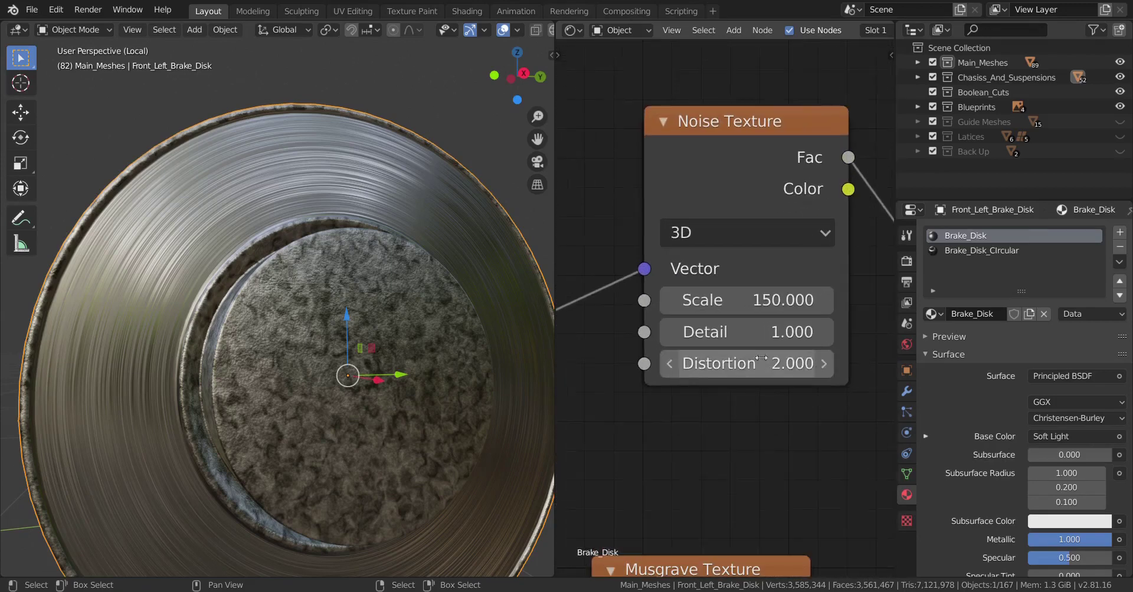
left_click_drag(746, 301, 877, 300)
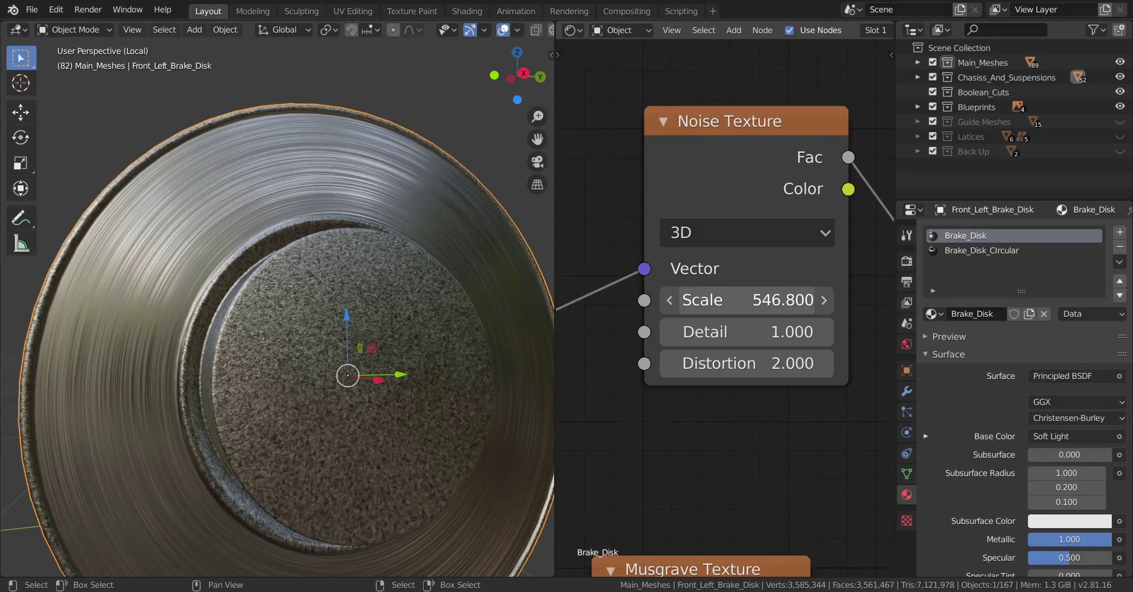
key("Escape")
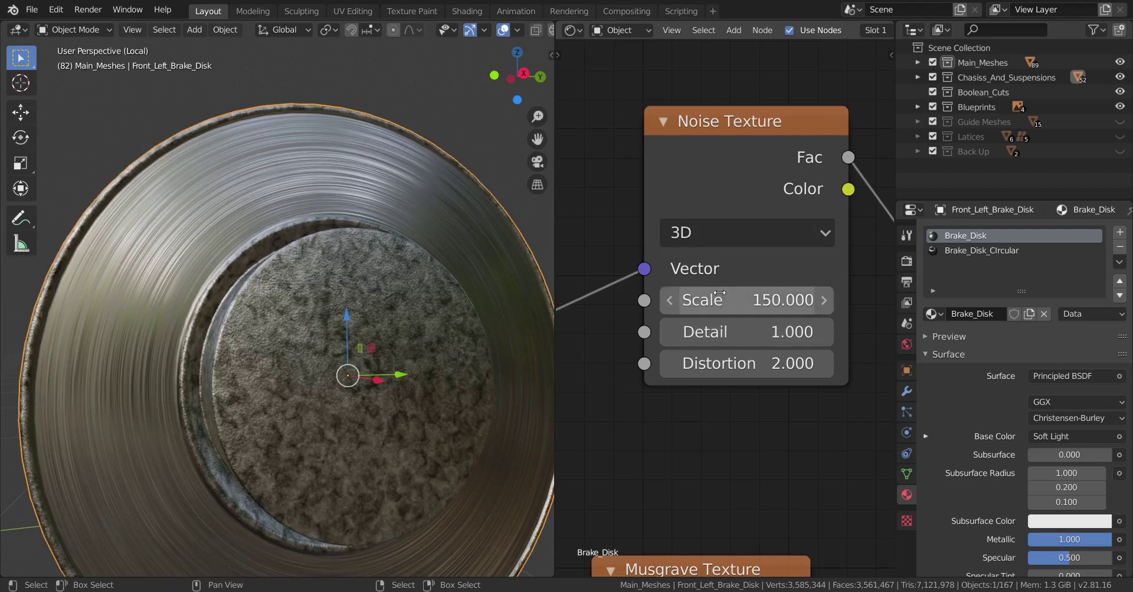
left_click(742, 305)
key("Return")
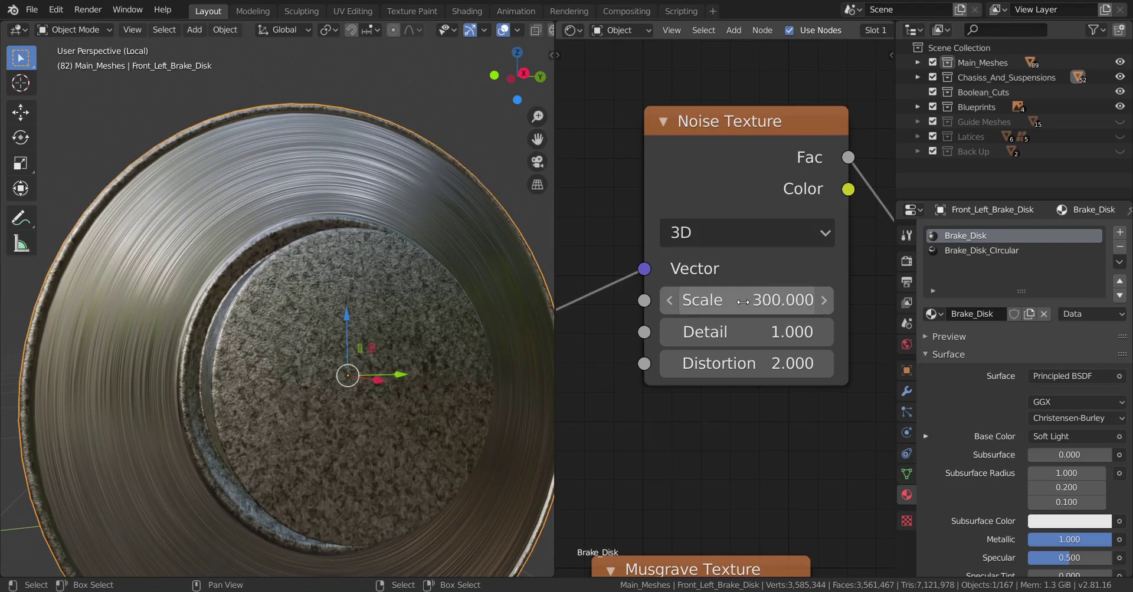
- Try another scale for the upper Noise Texture, and undo that change
middle_click_drag(354, 371, 366, 407)
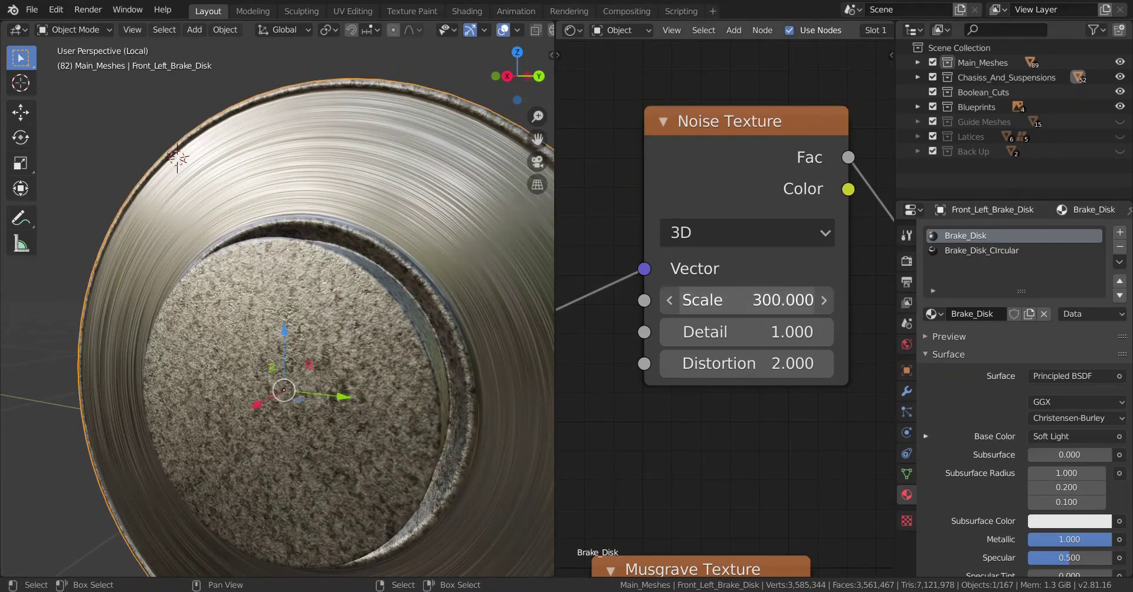
left_click_drag(746, 300, 686, 301)
key("ctrl+z")
- Deselect the brake disk and examine its finer noise pattern from different angles
scroll(271, 296, "down", 5)
middle_click_drag(271, 296, 218, 232)
scroll(392, 321, "up", 4)
key("alt+a")
scroll(378, 323, "down", 3)
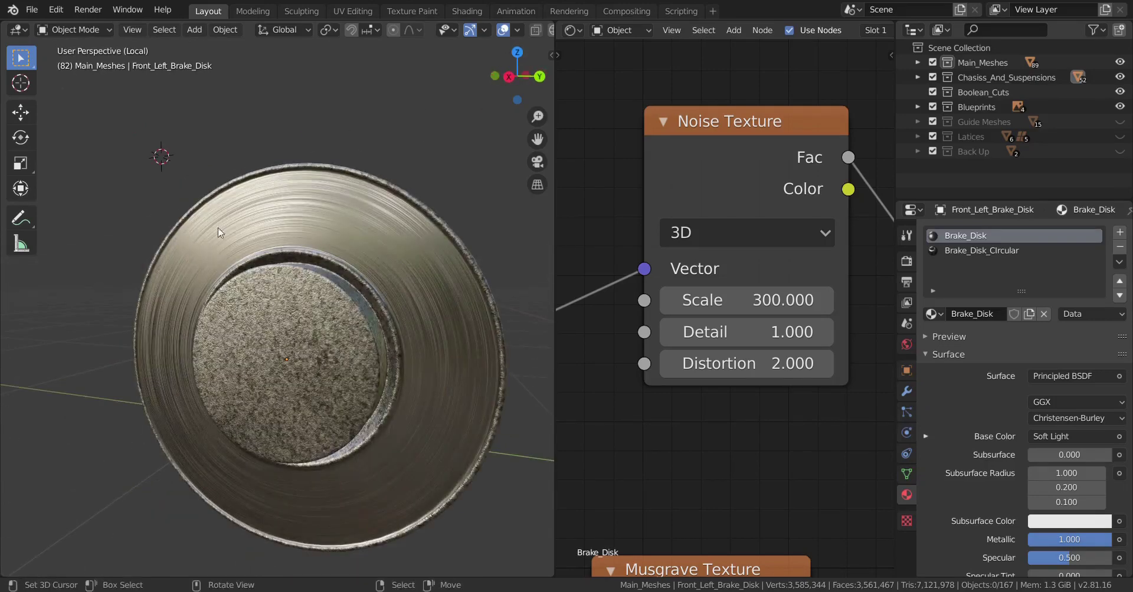
middle_click_drag(338, 328, 278, 348)
- Leave the isolated view and examine how the brake disk looks behind the wheel spokes
key("KP_Divide")
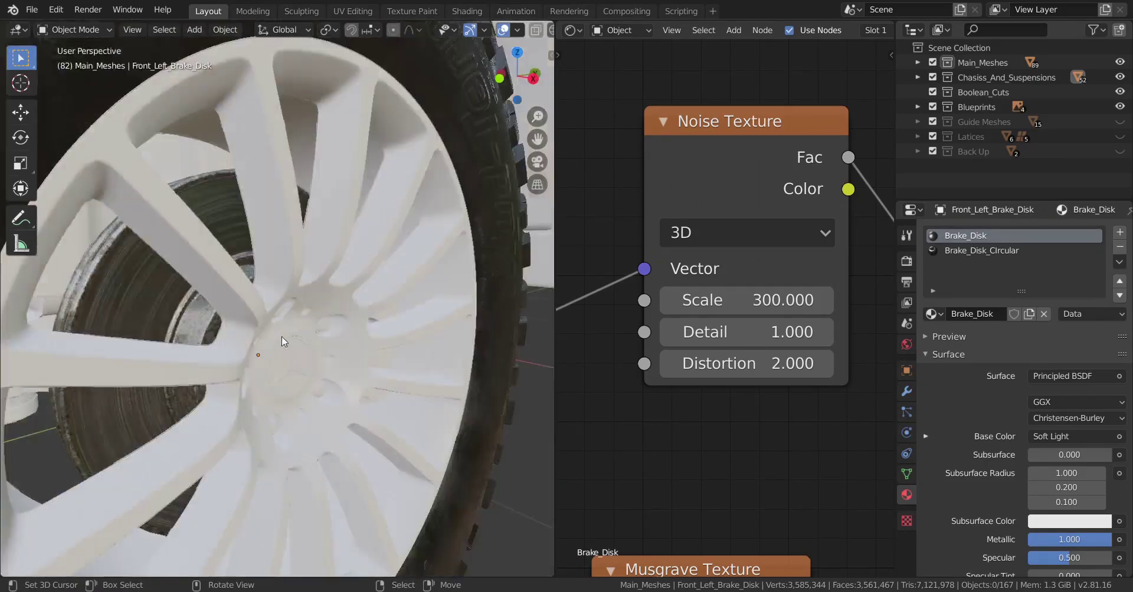
middle_click_drag(354, 383, 299, 394)
scroll(300, 394, "up", 4)
middle_click_drag(153, 398, 302, 380, "shift")
scroll(317, 416, "down", 5)
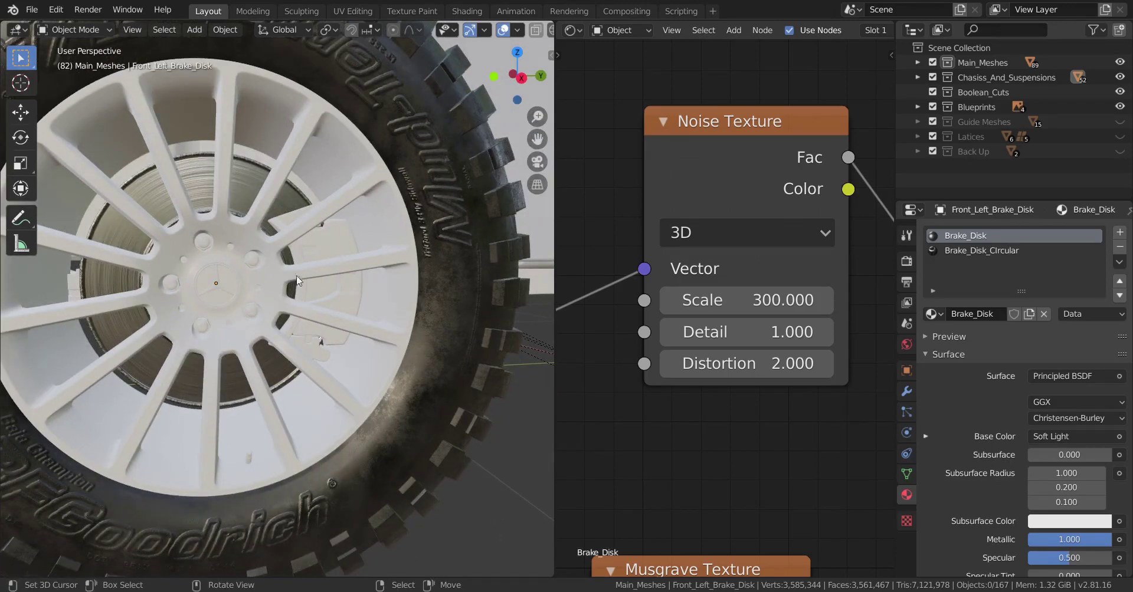
scroll(297, 281, "down", 7)
middle_click_drag(297, 281, 304, 329, "shift")
scroll(352, 330, "up", 4)
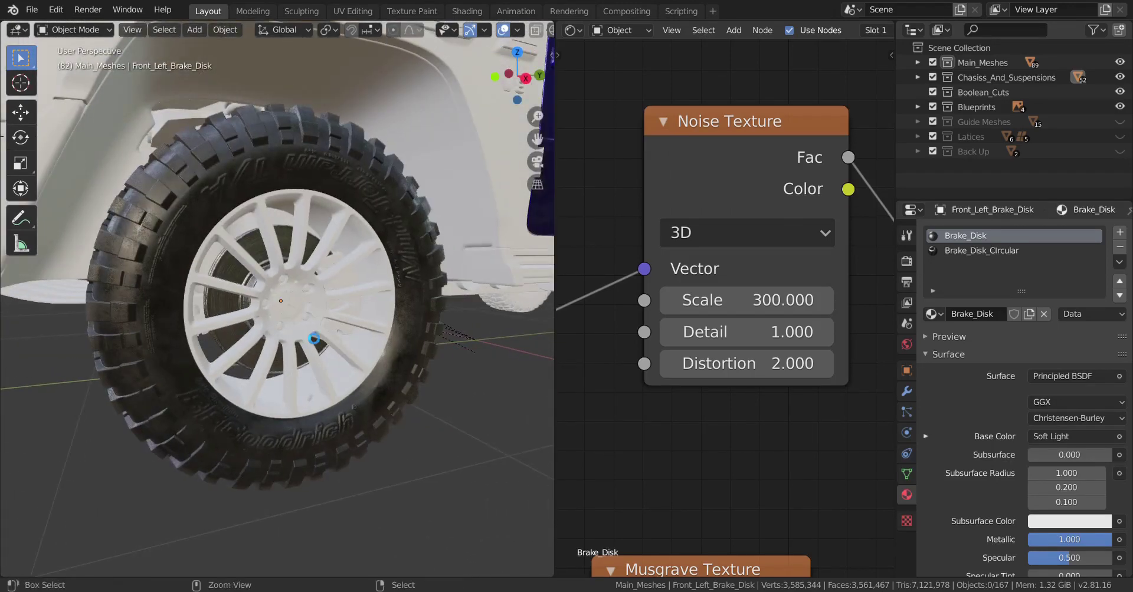